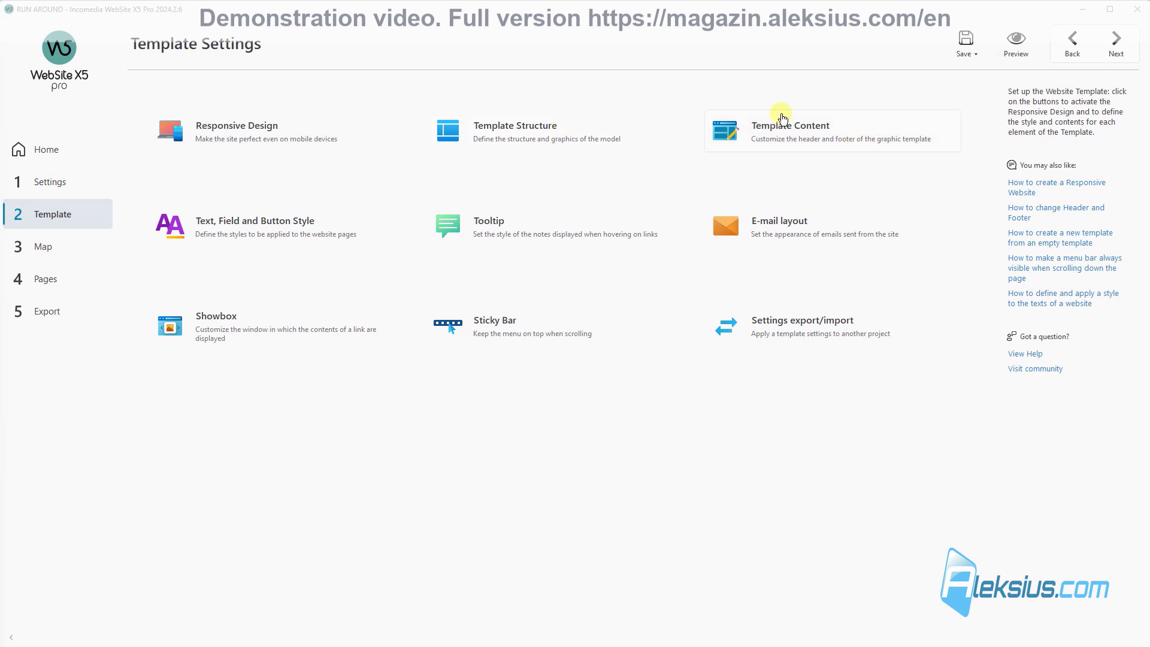
Step: Open Template Content, review the Footer and Side Bar areas, and come back to the Header
left_click(782, 142)
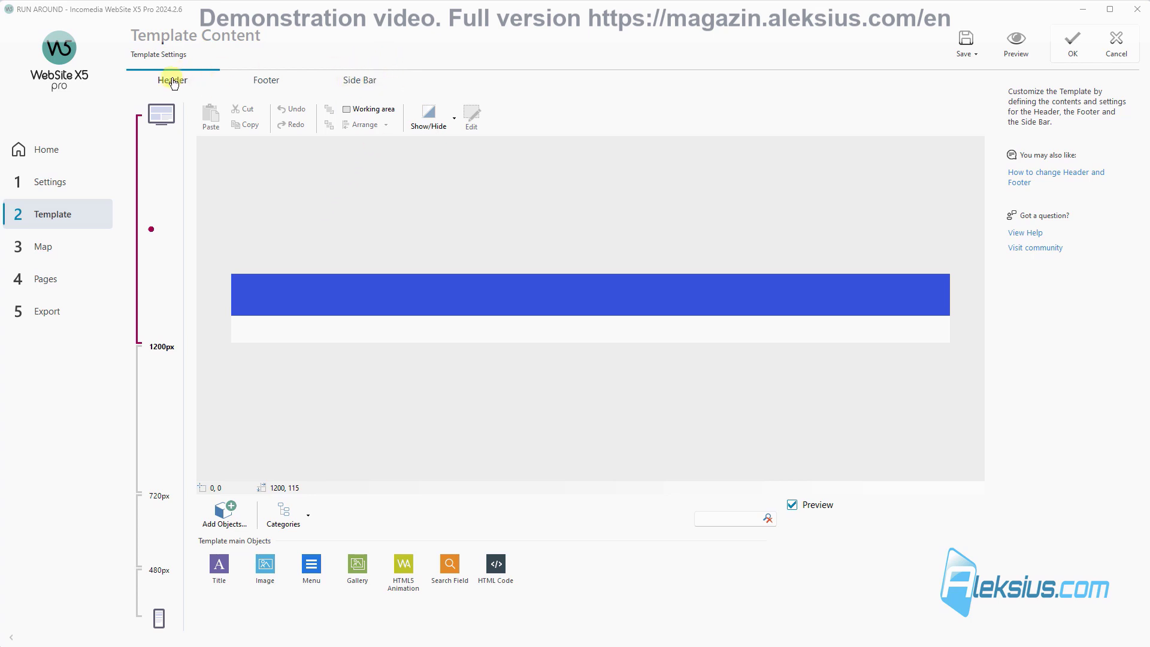
left_click(268, 82)
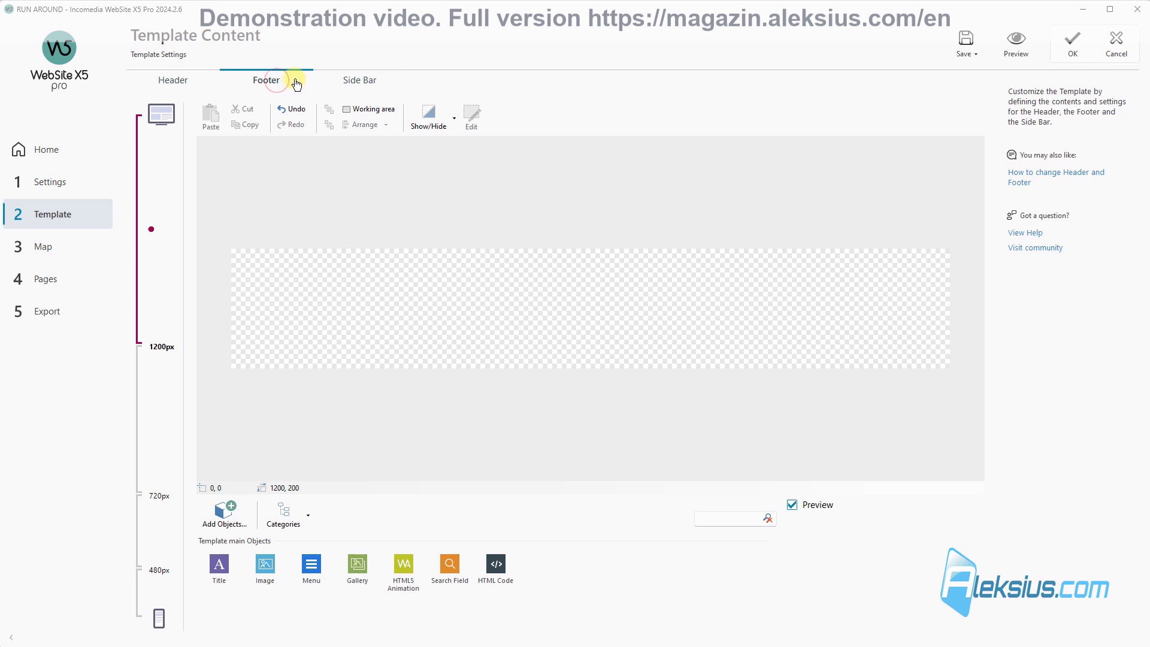
left_click(355, 83)
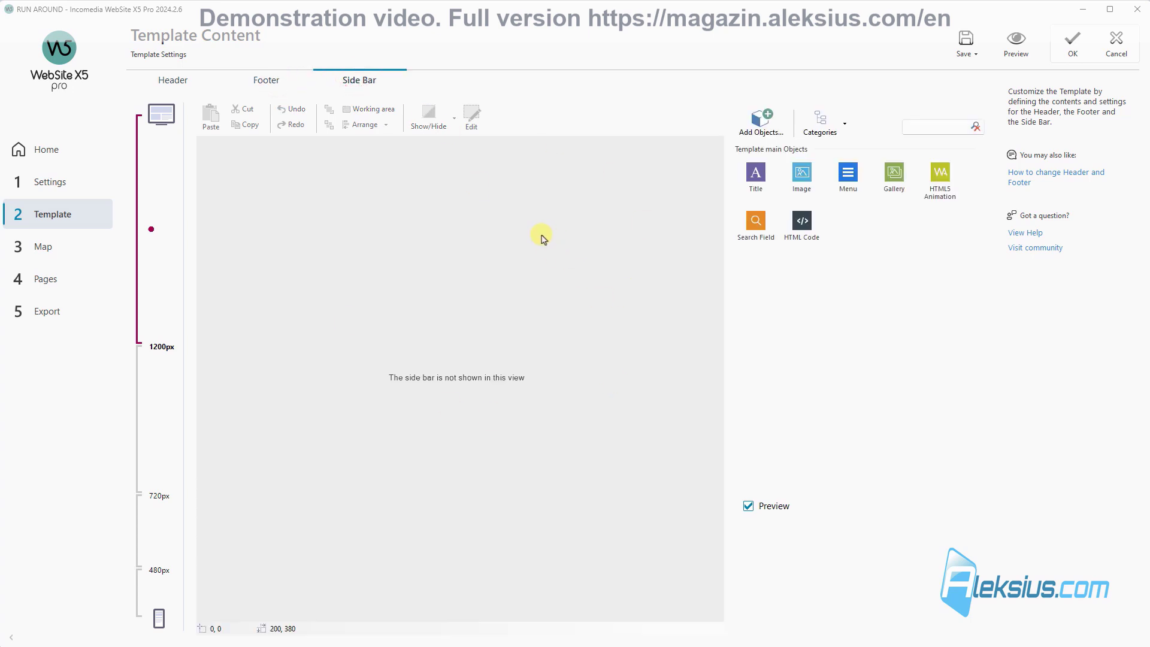
left_click(264, 86)
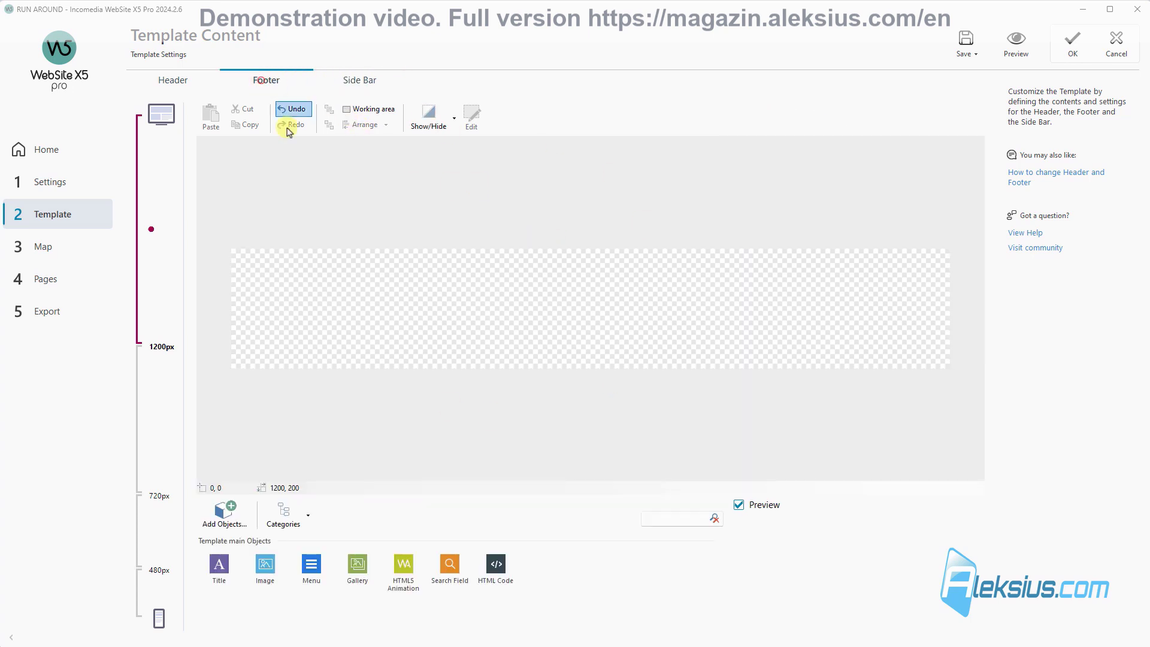
left_click(167, 84)
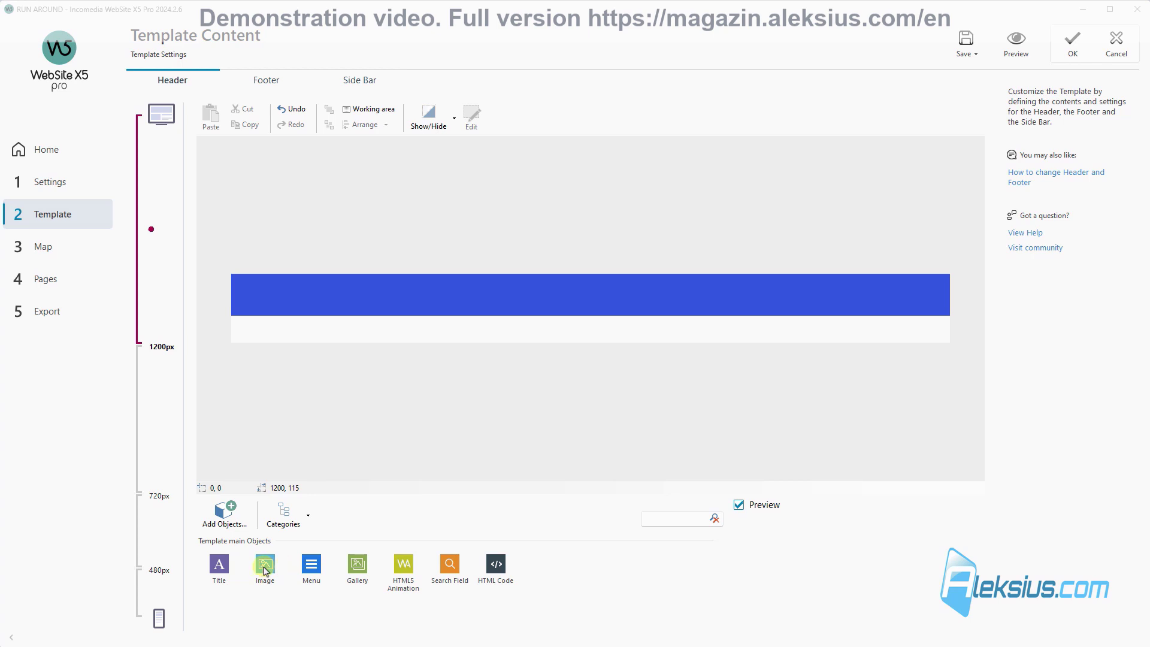
Step: Add an Image object to the header, 60 px tall, showing logo-white.png
left_click_drag(265, 566, 399, 300)
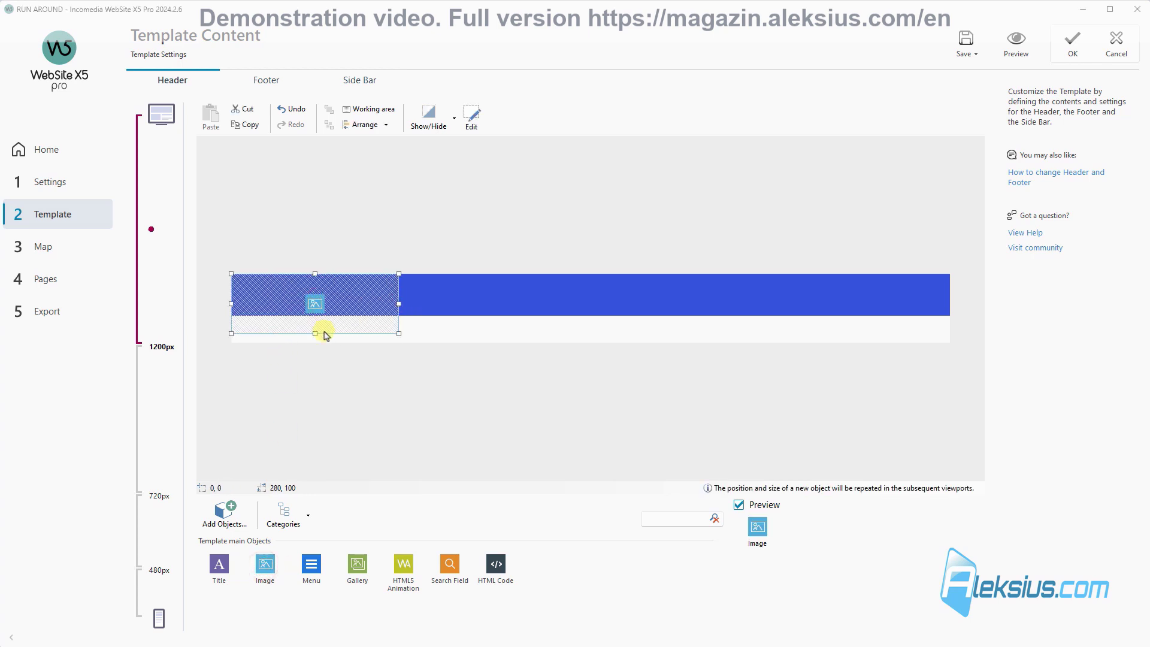
left_click_drag(315, 334, 301, 298)
double_click(301, 298)
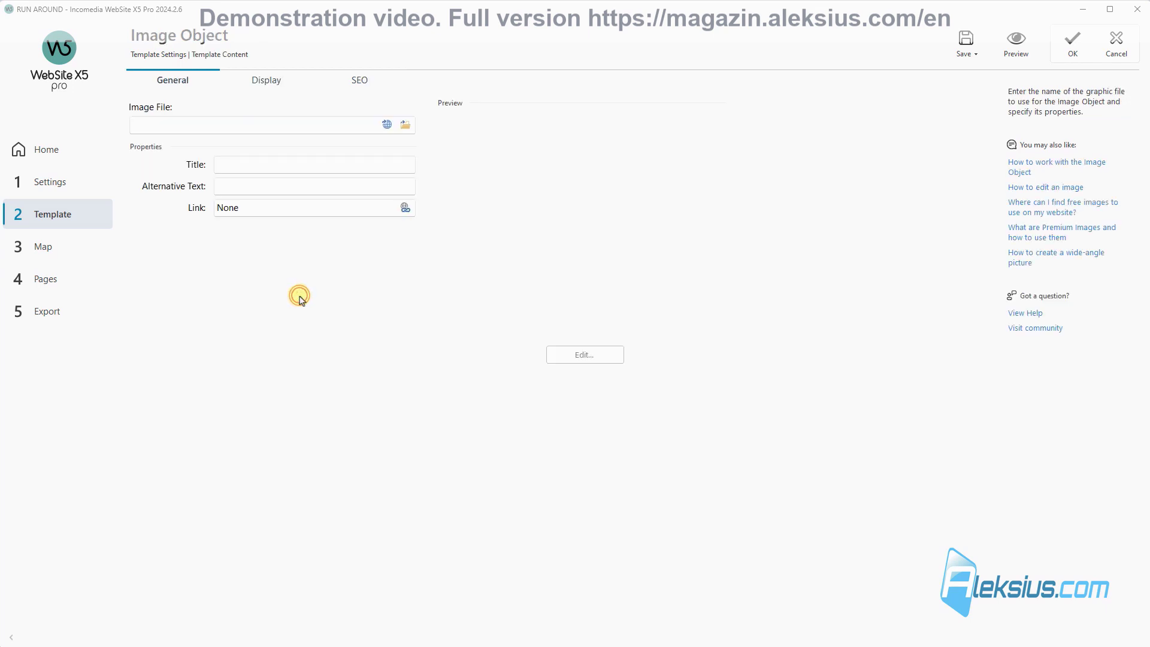
left_click(409, 125)
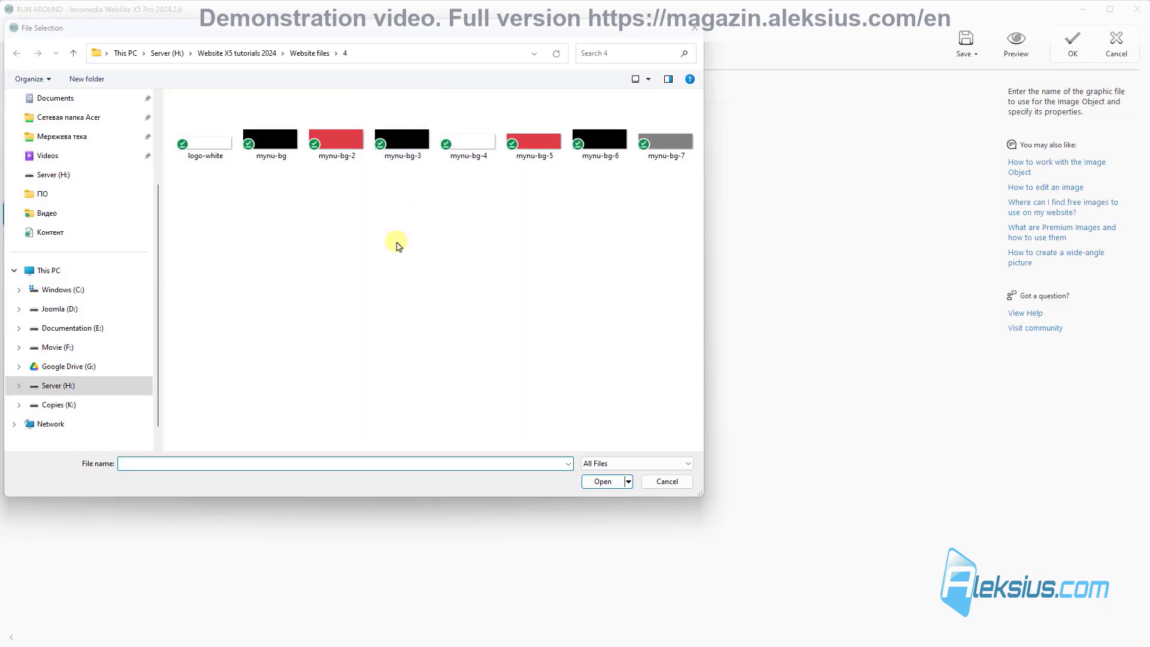
double_click(210, 153)
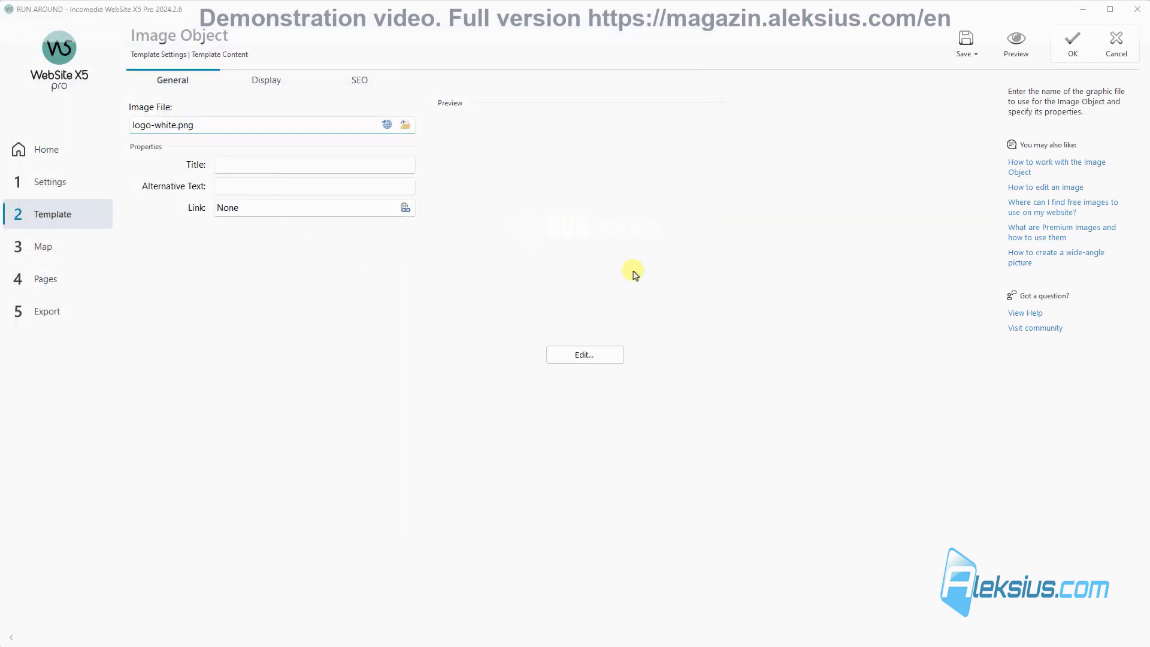
Step: Link the logo to the Home Page and apply the image settings
left_click(405, 208)
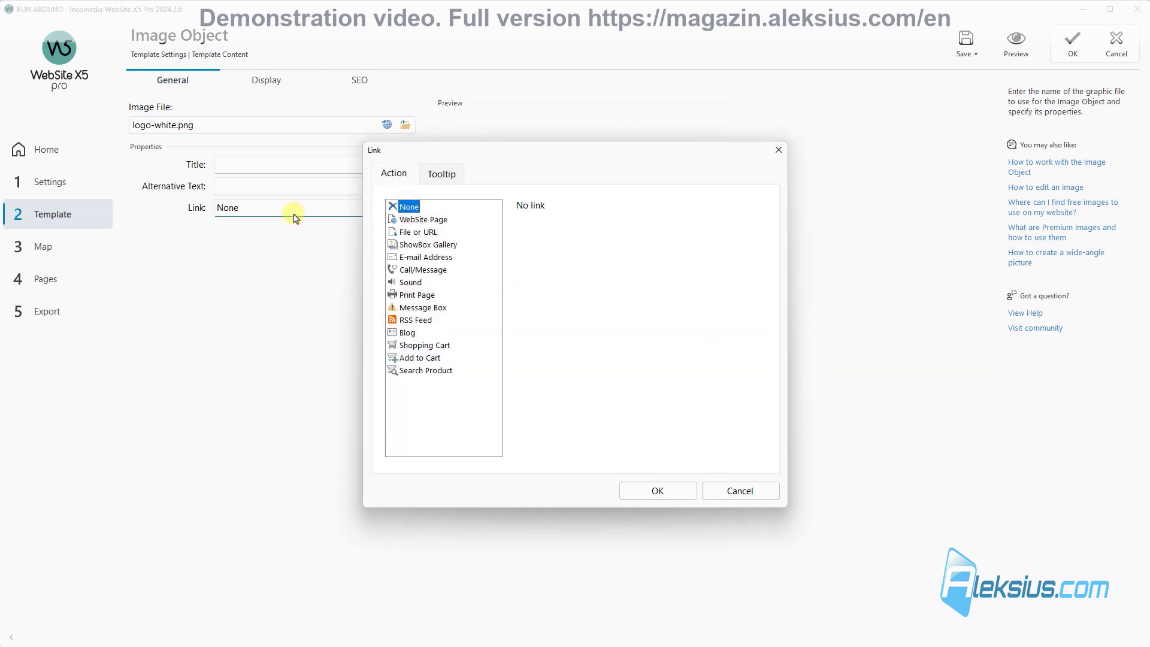
left_click(435, 221)
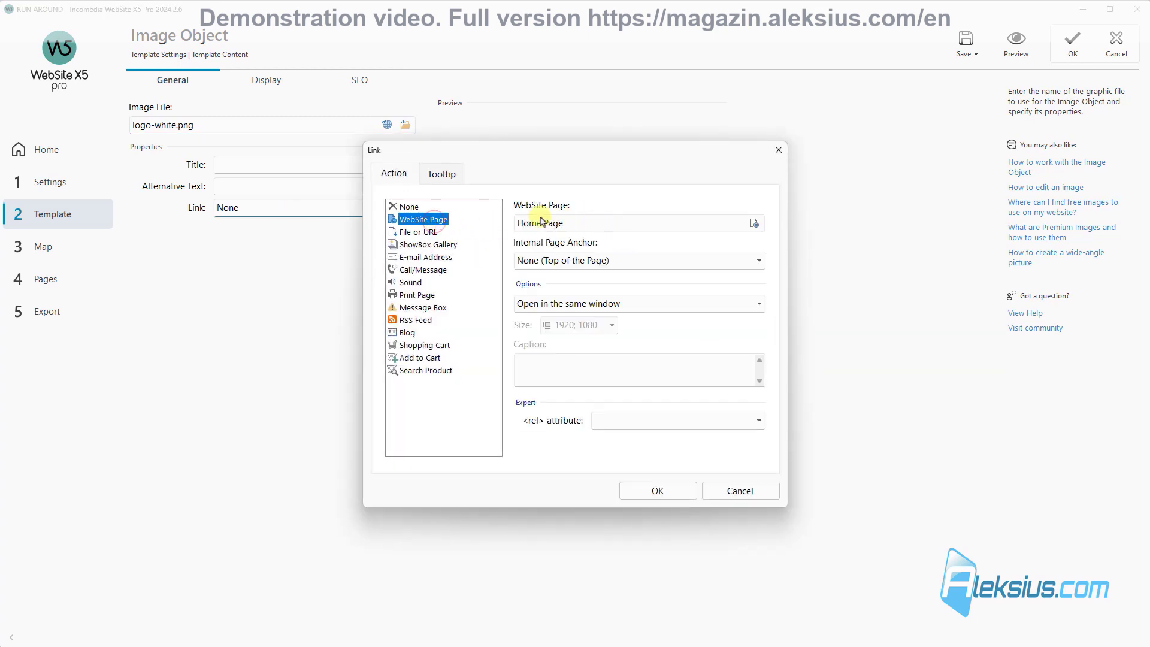
left_click(755, 224)
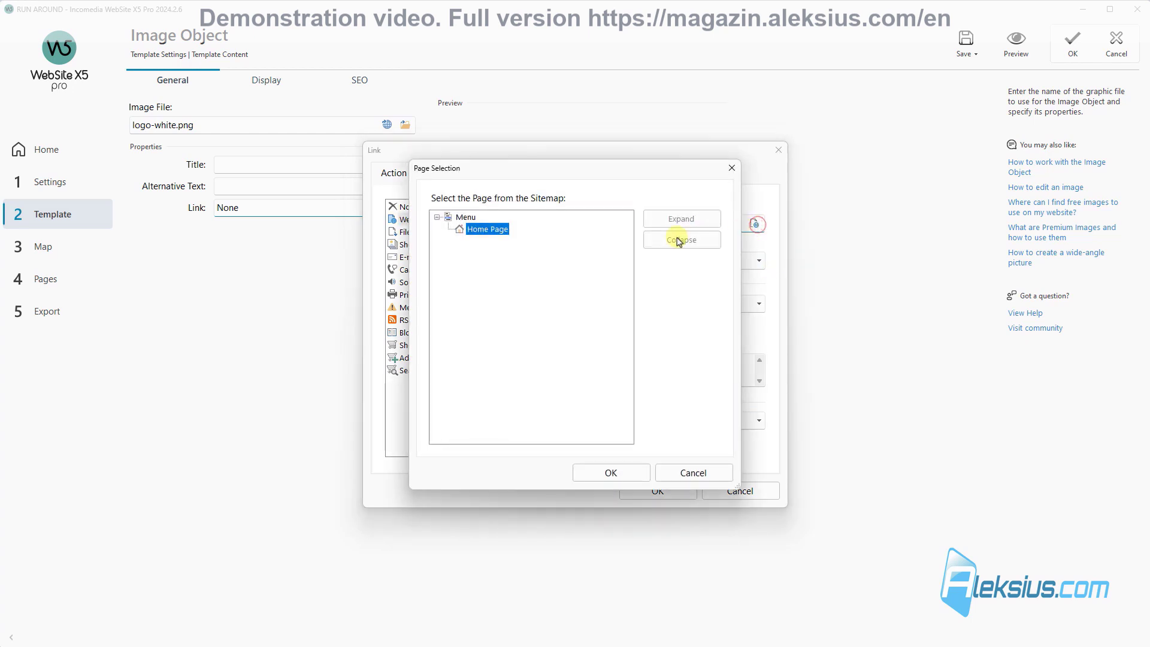
left_click(731, 170)
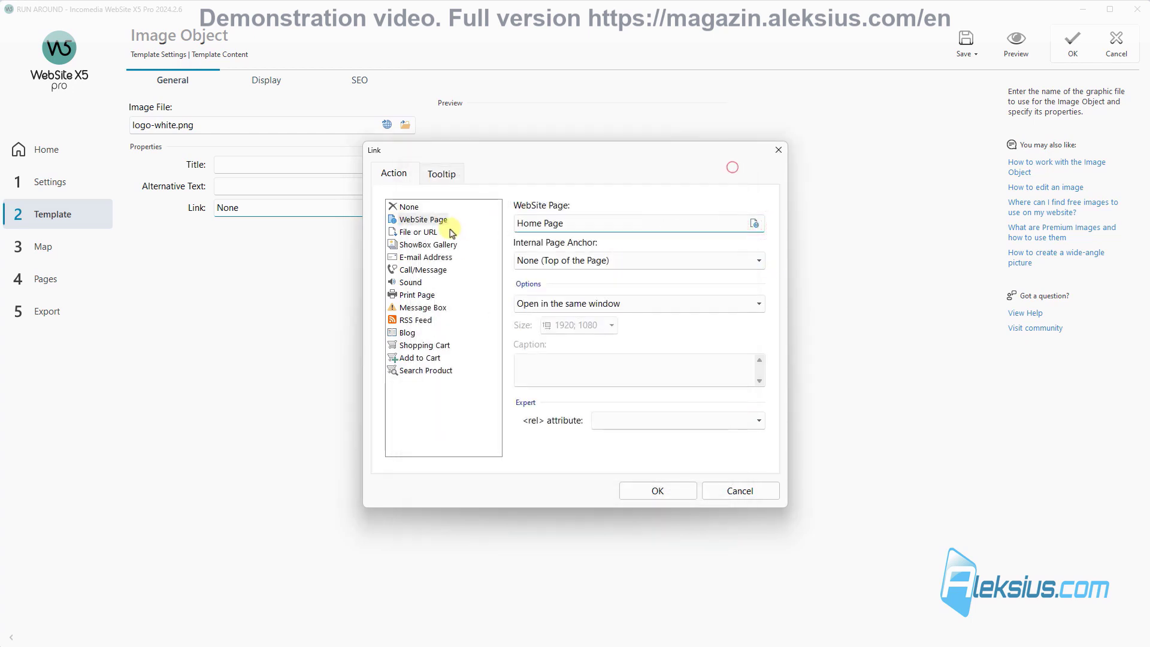
left_click(646, 491)
left_click(1066, 42)
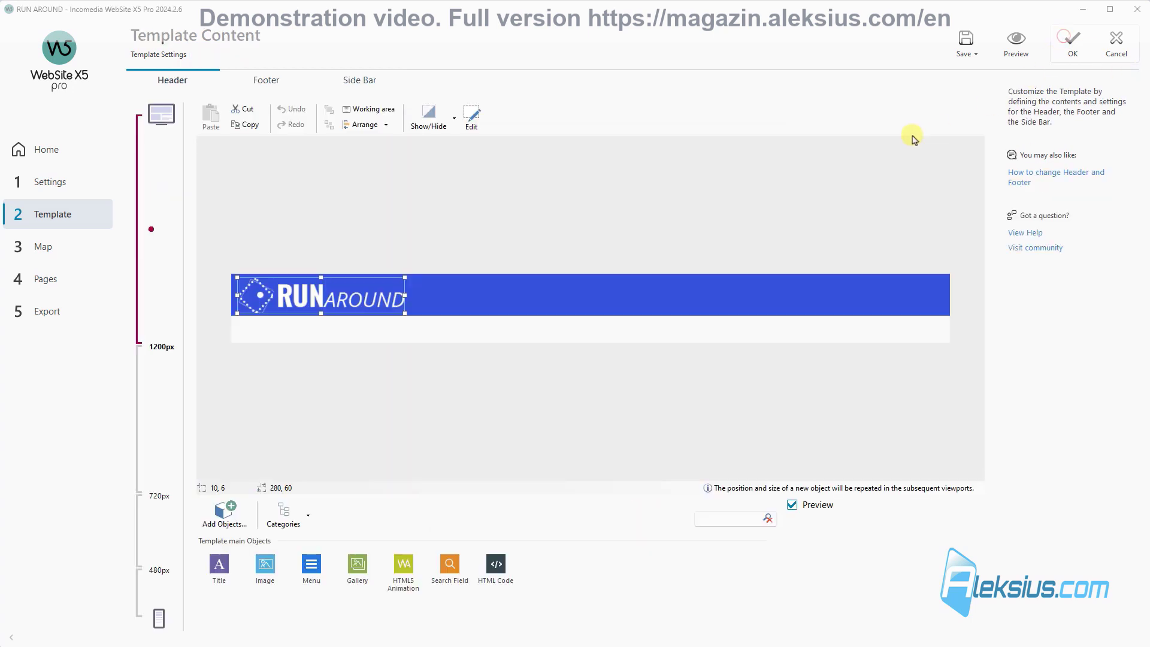
left_click(1008, 46)
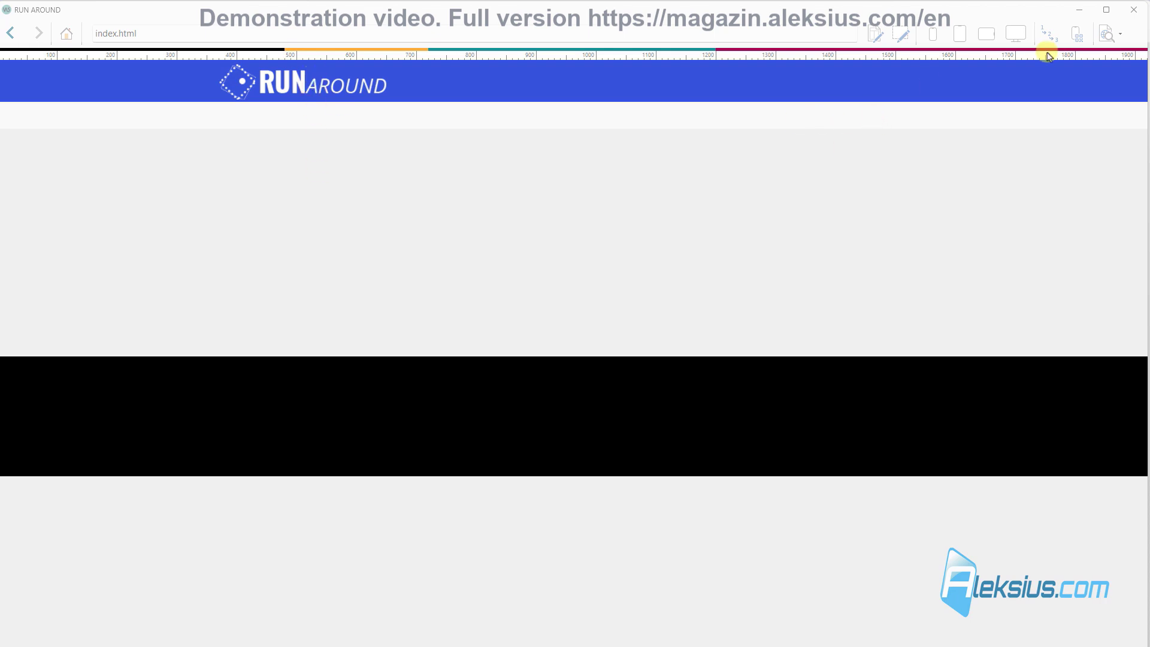
left_click(1143, 12)
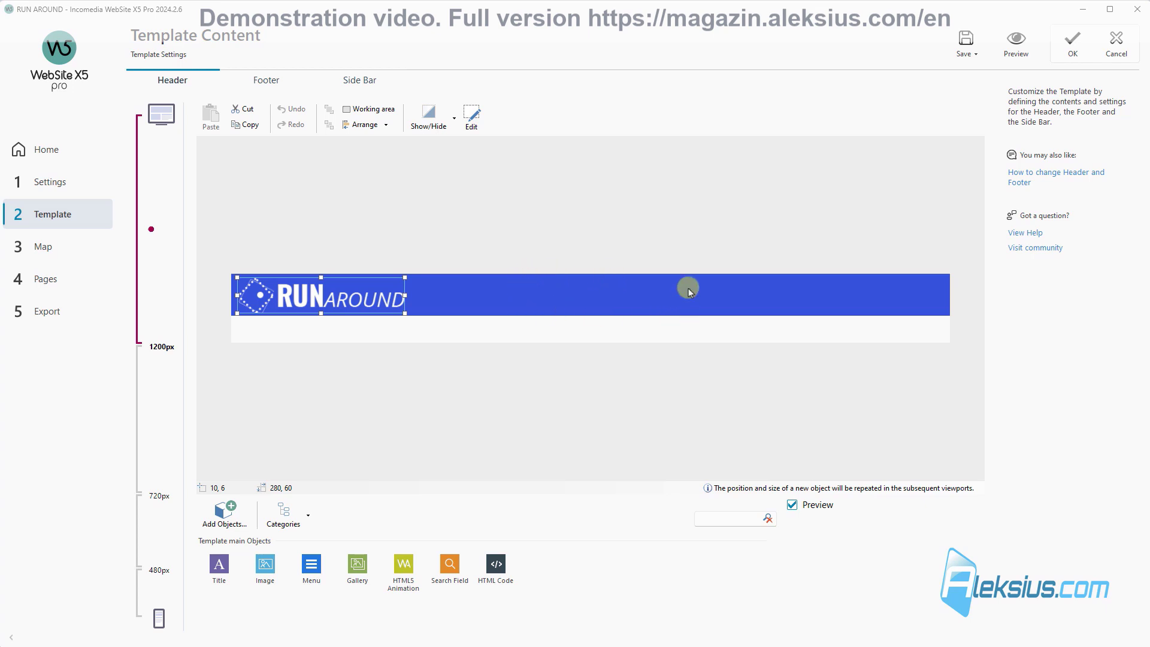
left_click(535, 283)
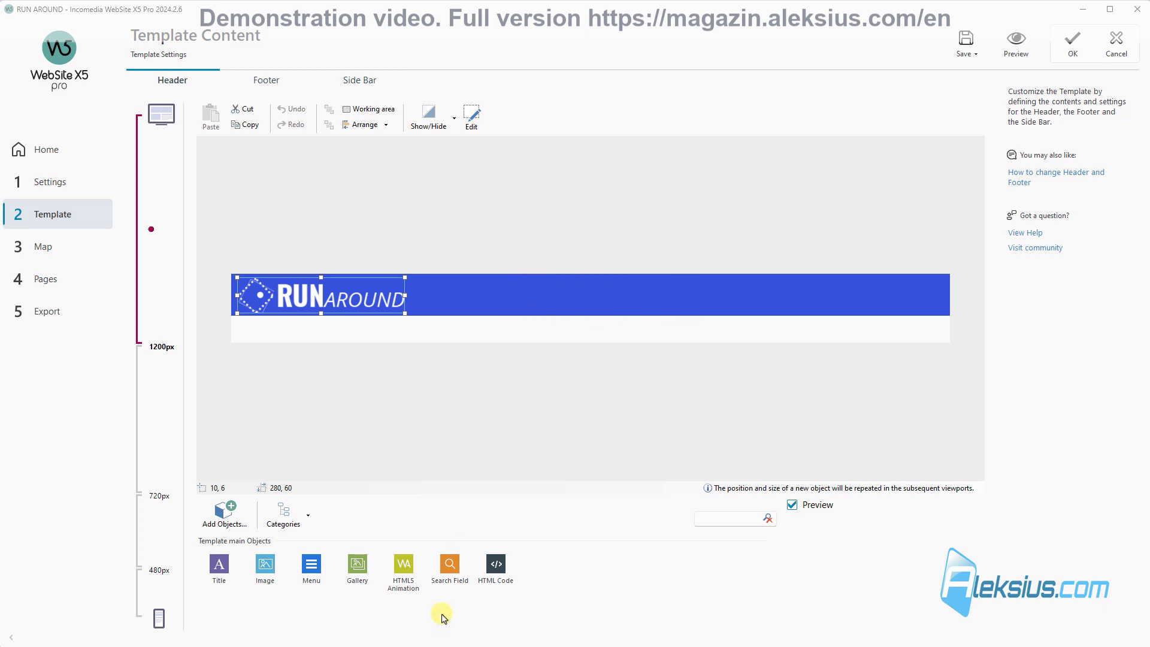
Step: Drop a Search Field into the header, keeping its scope on the whole site
left_click(451, 565)
left_click_drag(446, 566, 572, 292)
double_click(572, 292)
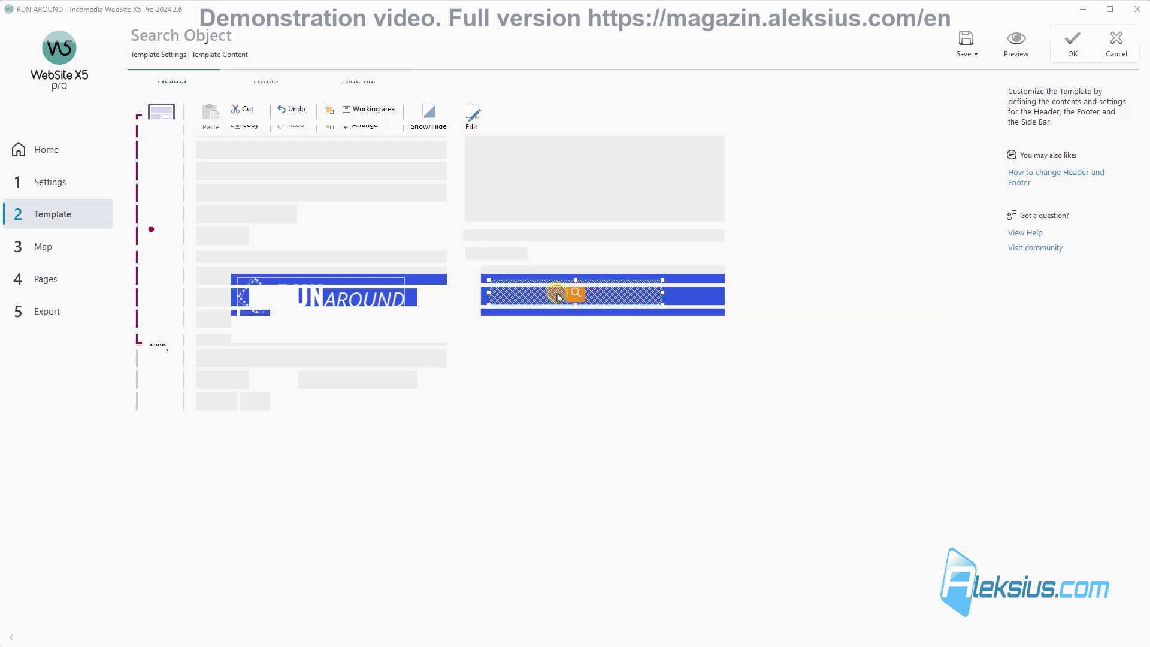
left_click(277, 109)
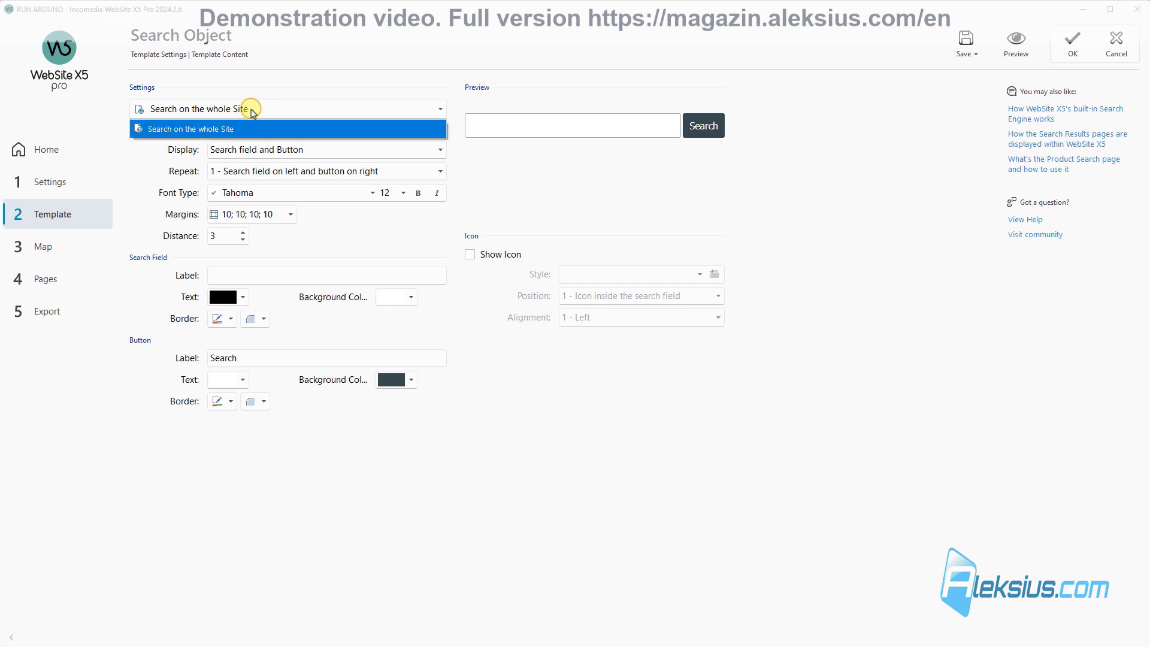
left_click(343, 68)
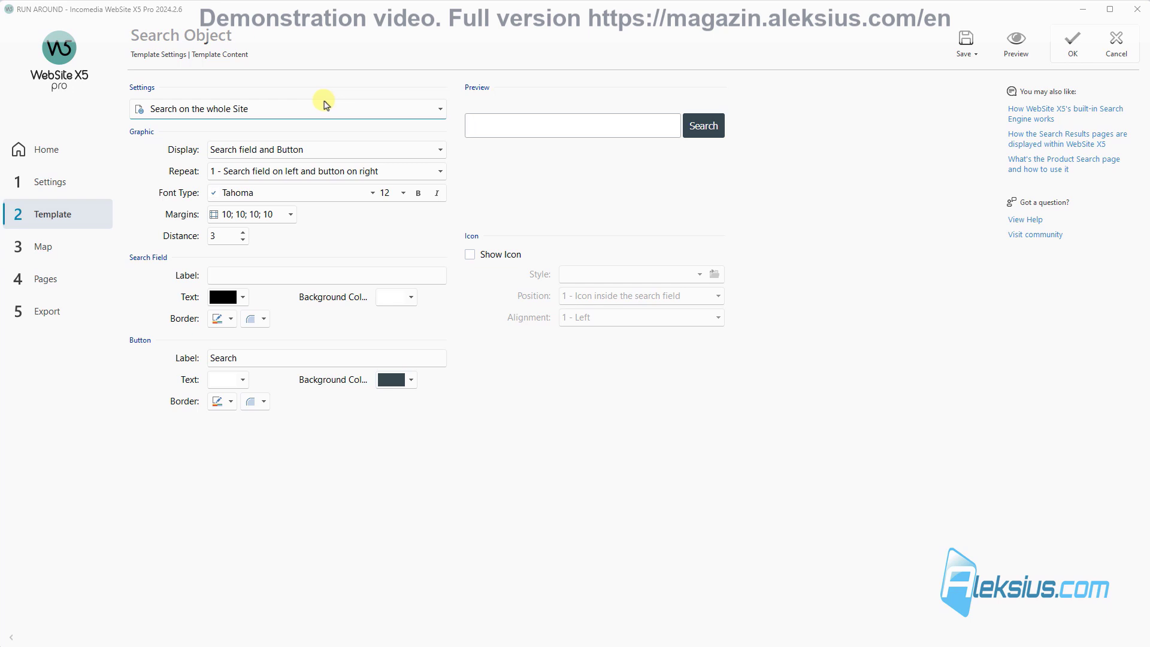
Step: Open Other font types for the search box and start searching the Google web fonts
left_click(372, 193)
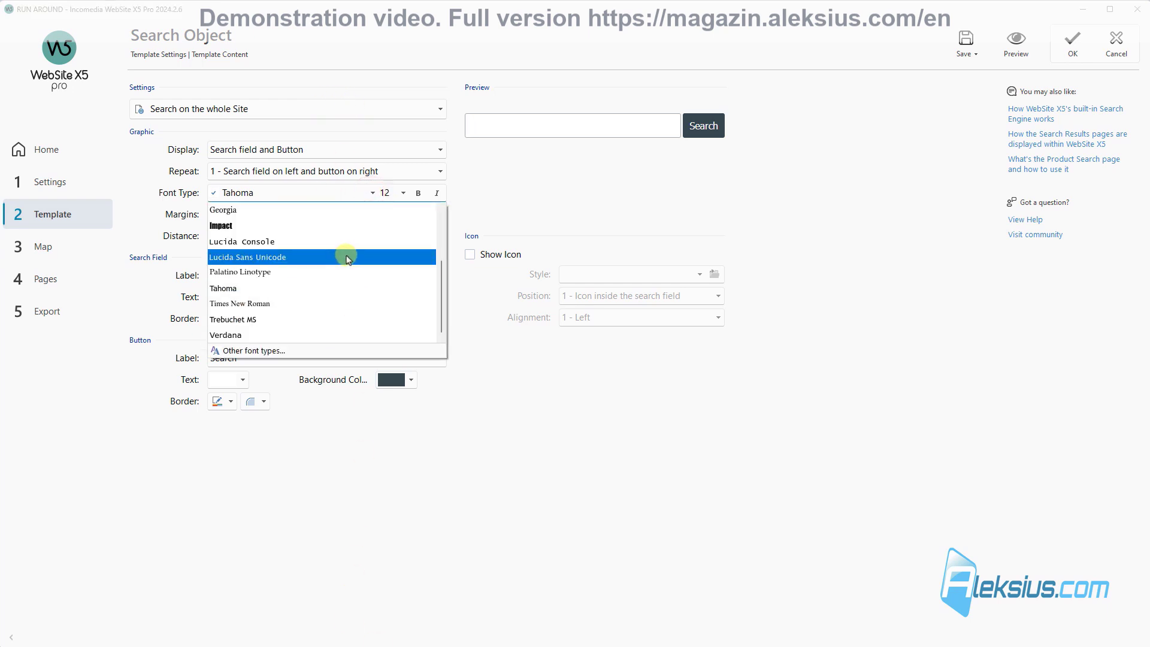
mouse_move(442, 294)
left_mouse_down()
mouse_move(455, 219)
mouse_move(423, 301)
left_mouse_up()
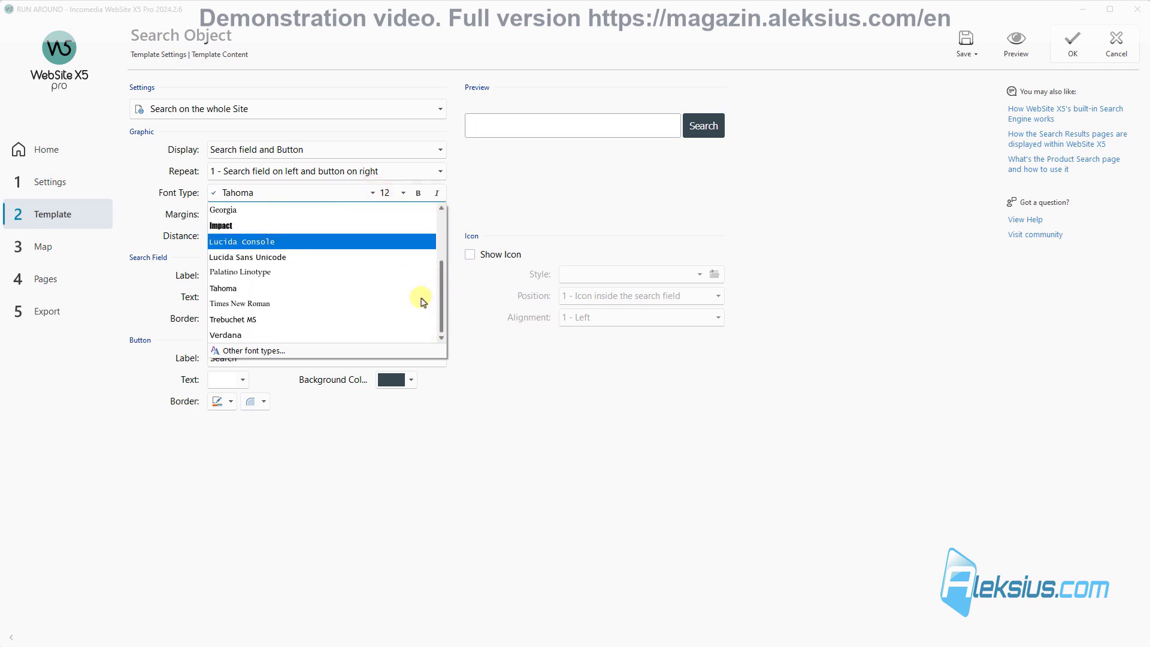
left_click(245, 350)
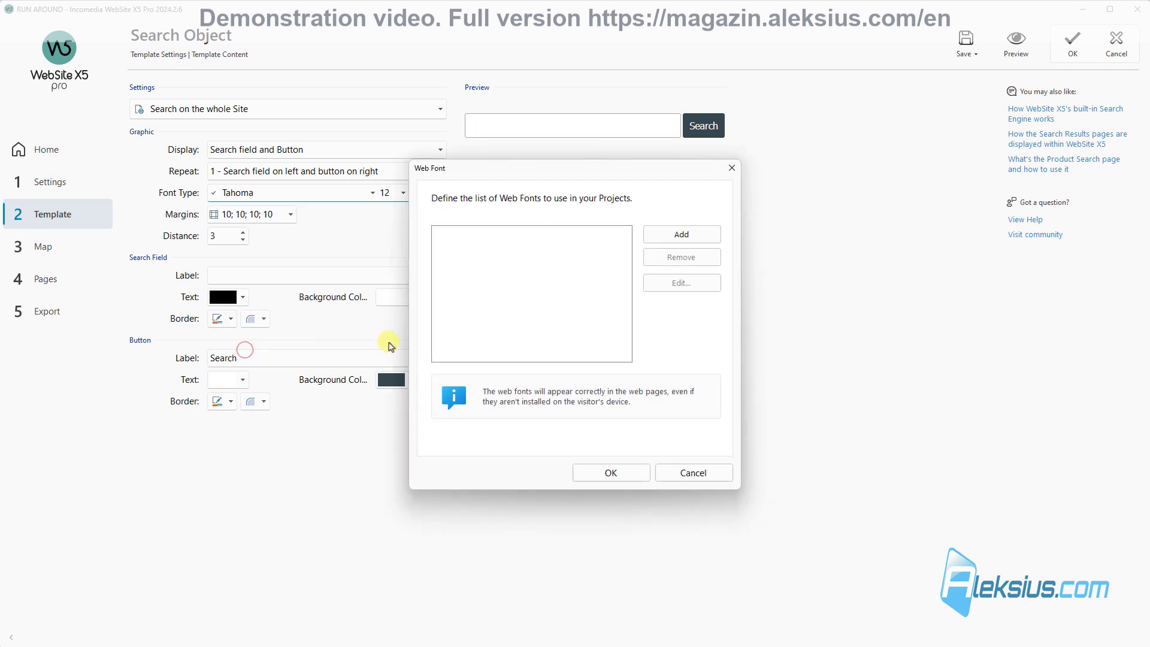
left_click(645, 238)
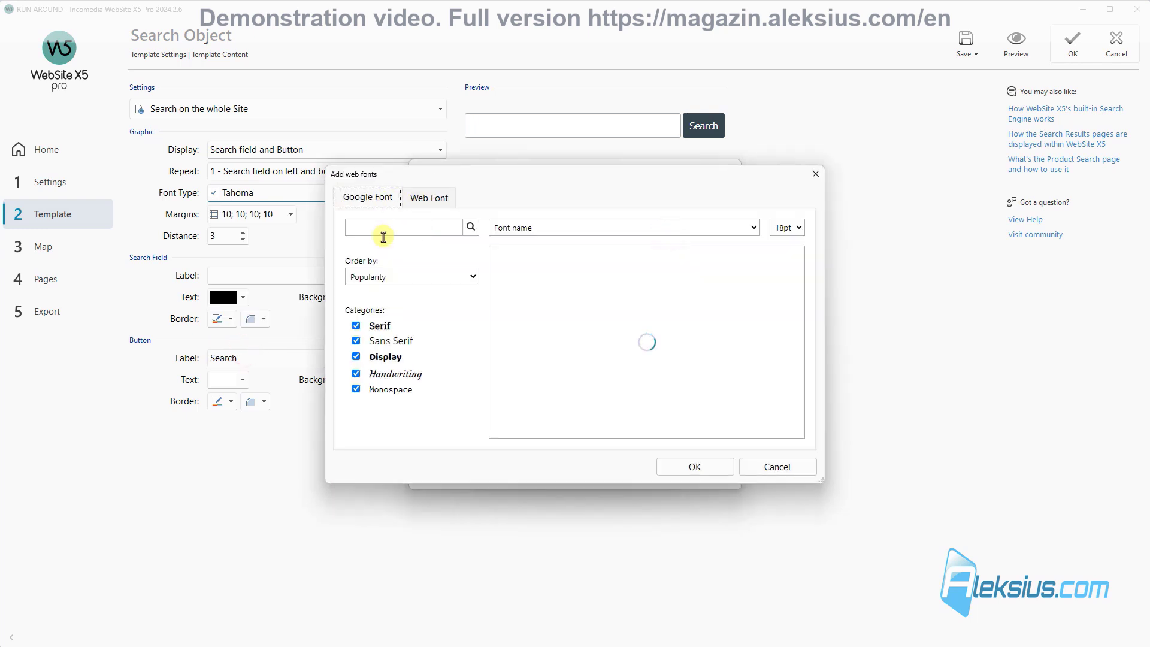
left_click(386, 228)
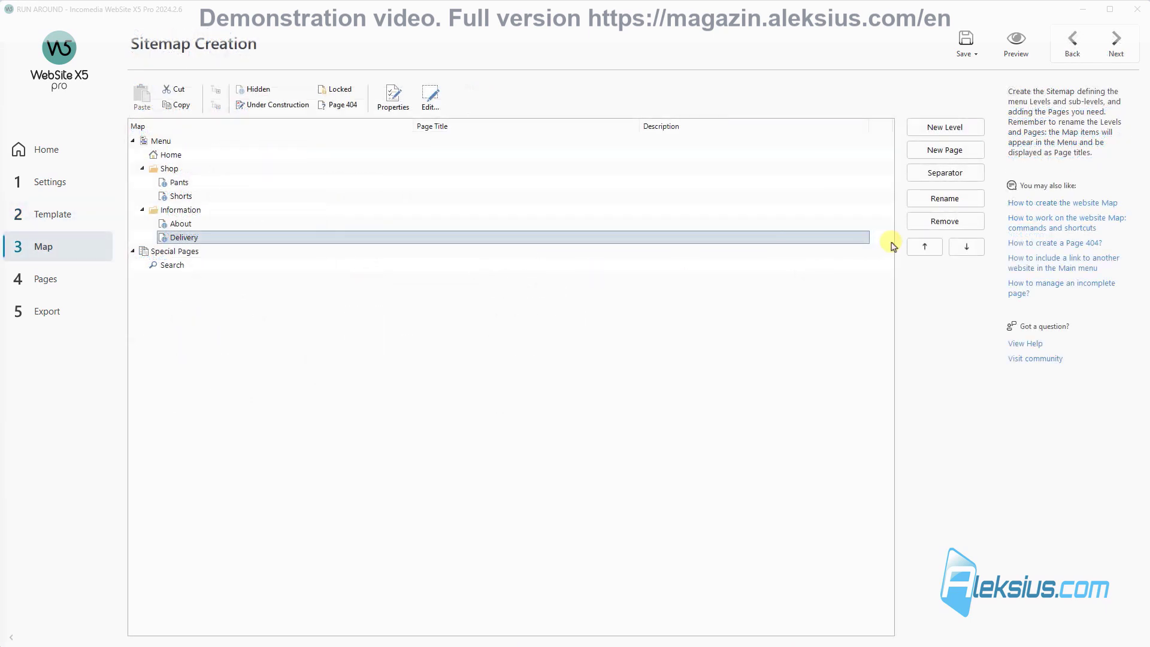
Step: Add 'Size table' and 'Gallery' pages, moving Gallery out of the Information level
left_click(957, 150)
type("Size table")
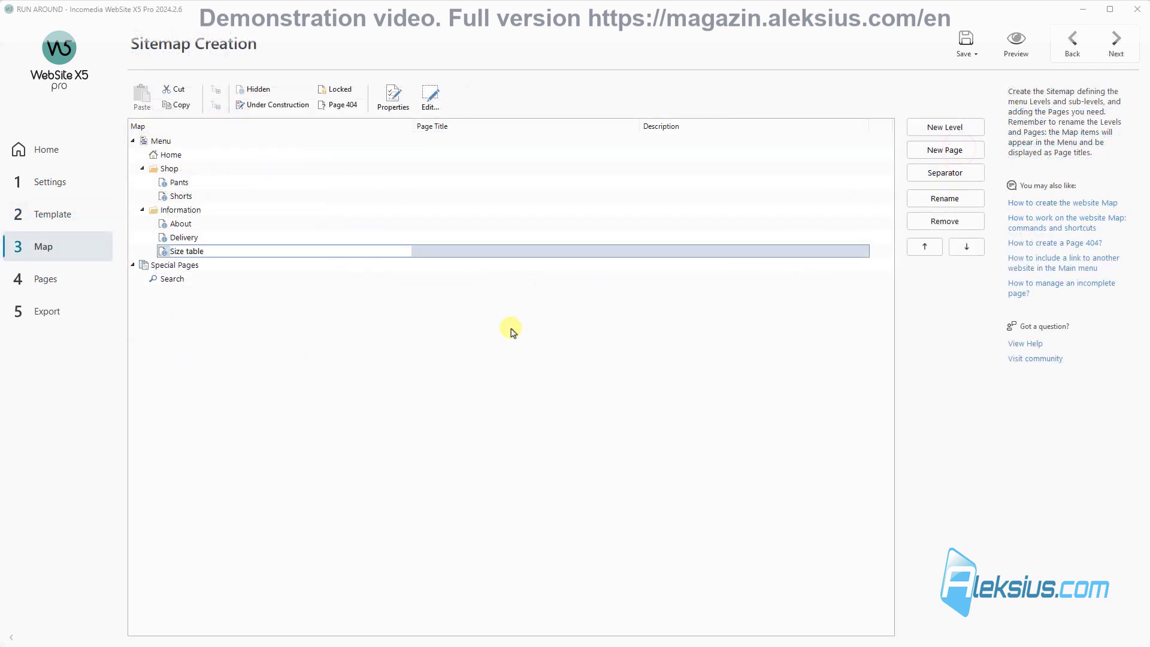
left_click(511, 329)
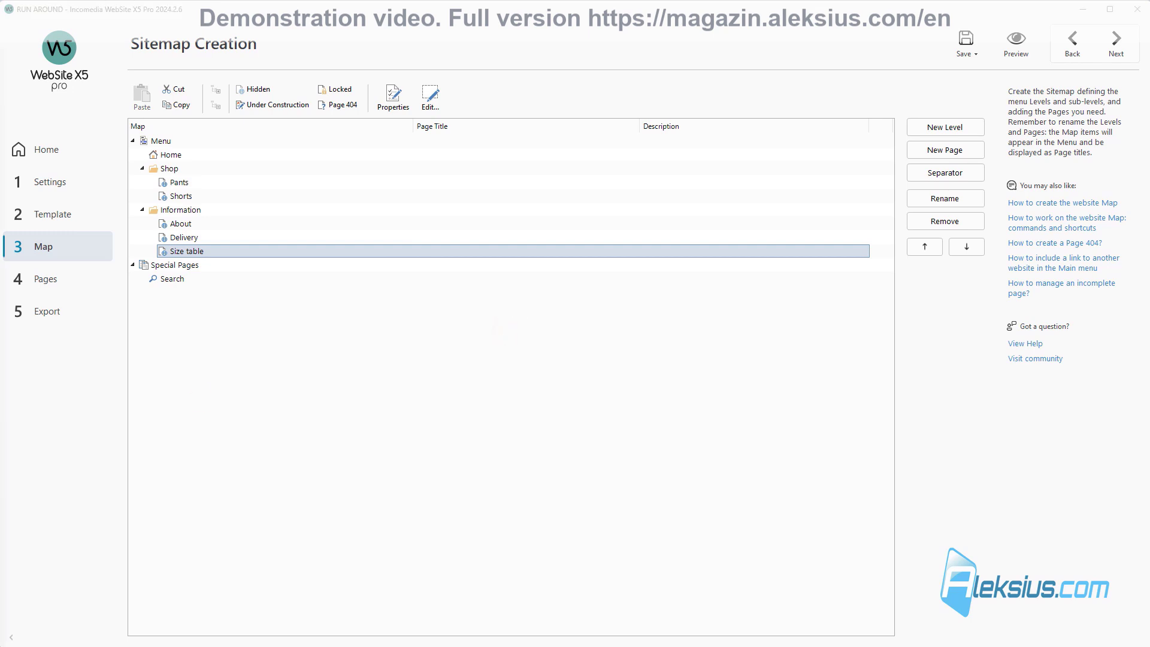
left_click(957, 149)
type("Gallery")
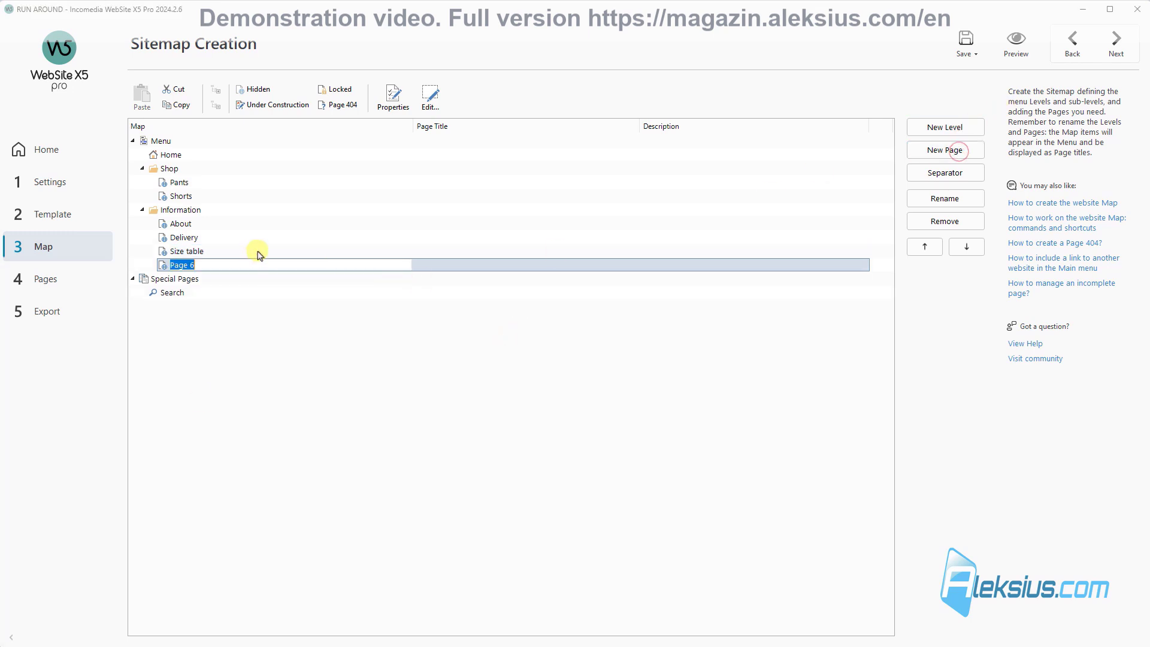
left_click(298, 301)
left_click(222, 259)
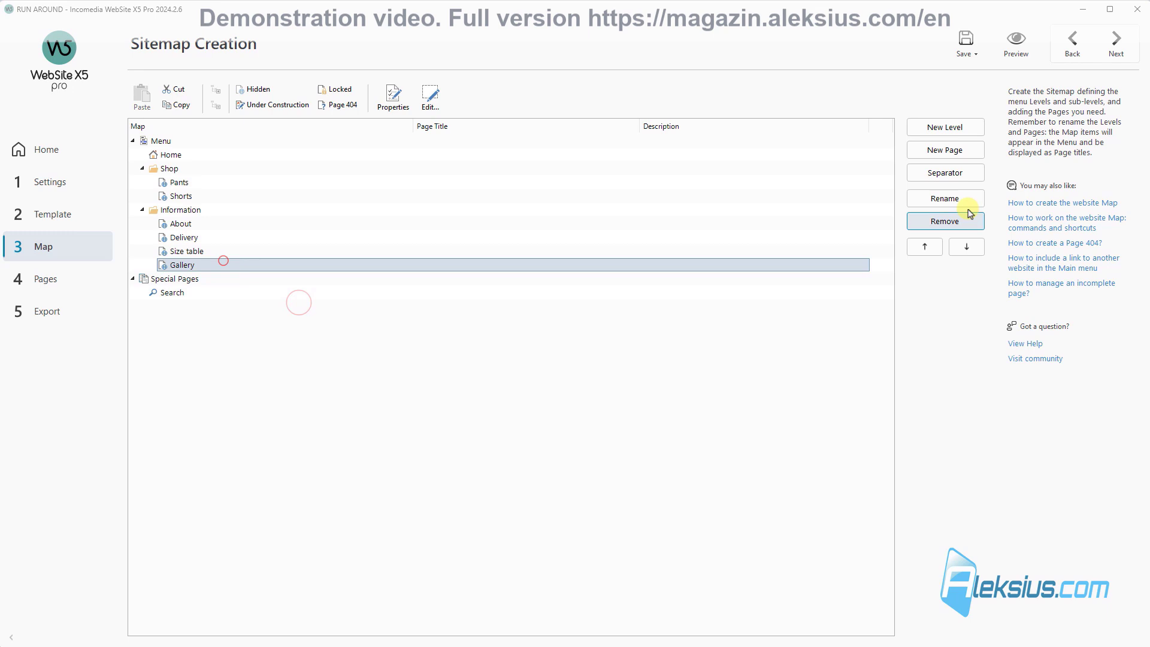
left_click(967, 247)
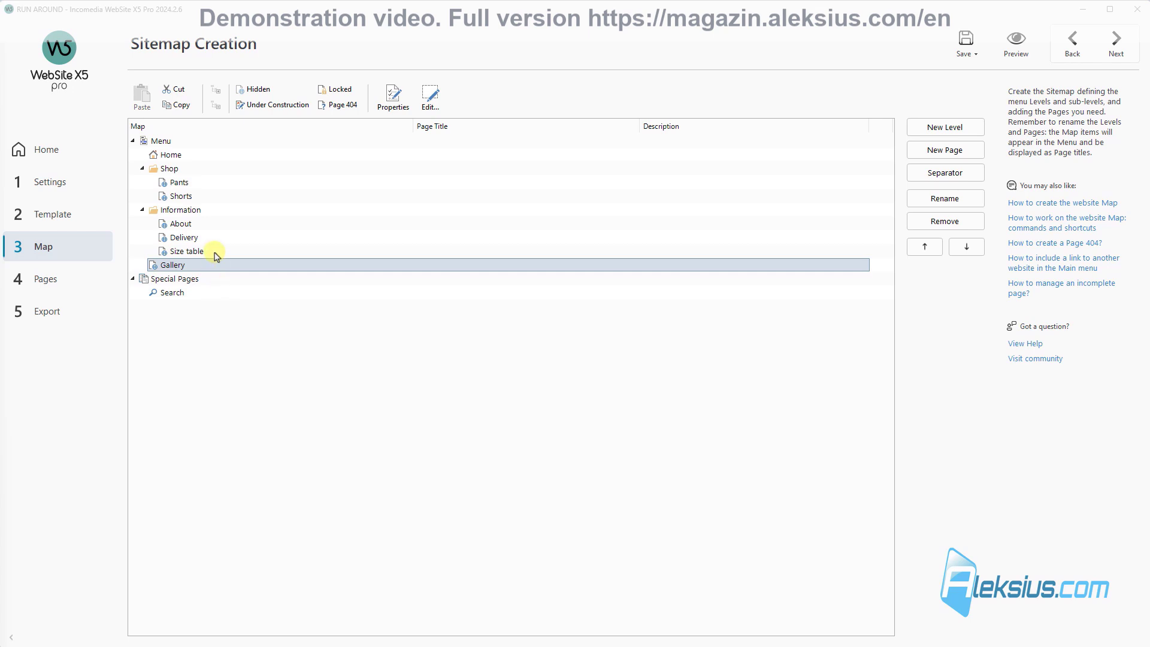
Step: Add 'Contact' and 'My orders' pages after Gallery and save the project
left_click(961, 147)
type("Contact")
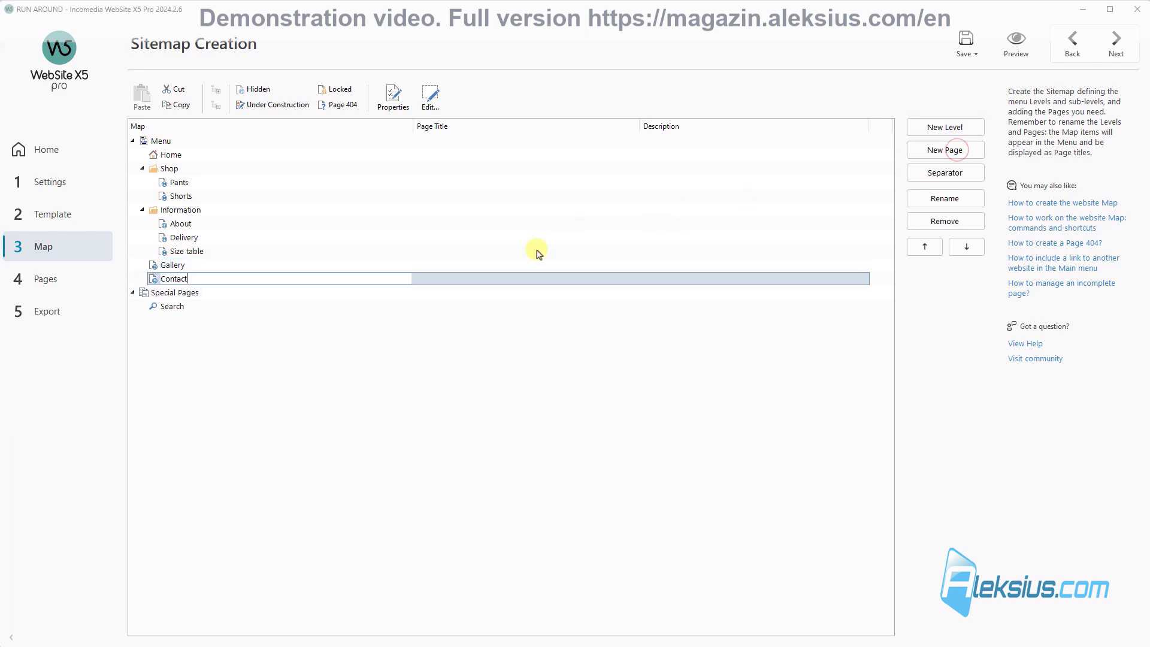
left_click(375, 367)
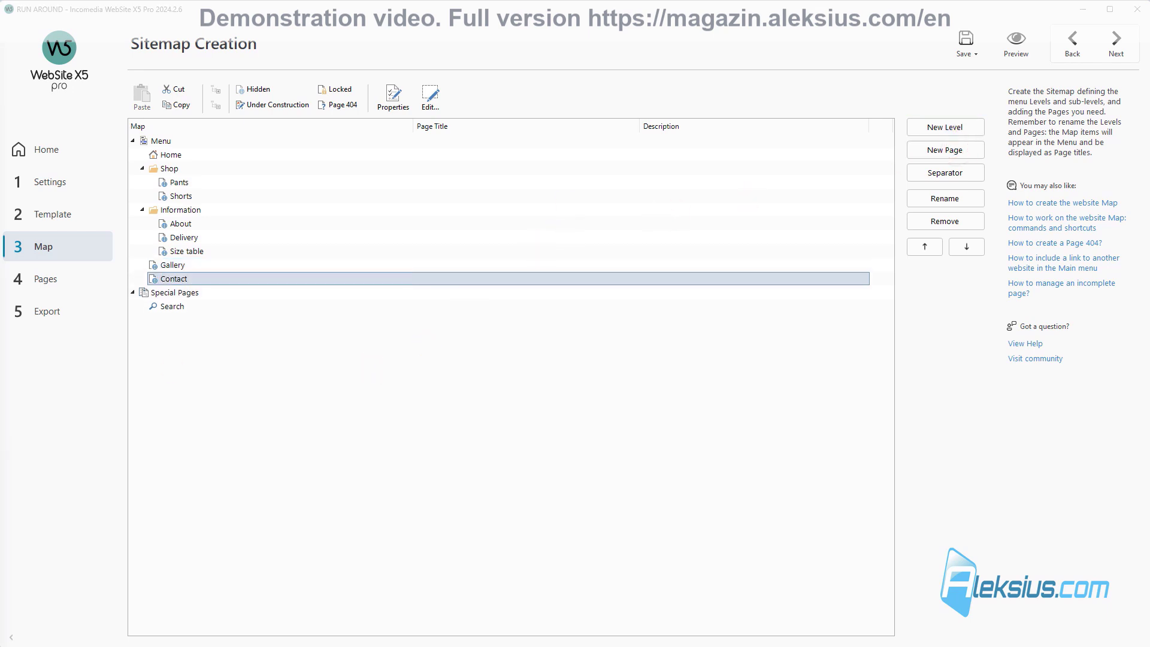
left_click(962, 151)
type("My orders")
left_click(599, 412)
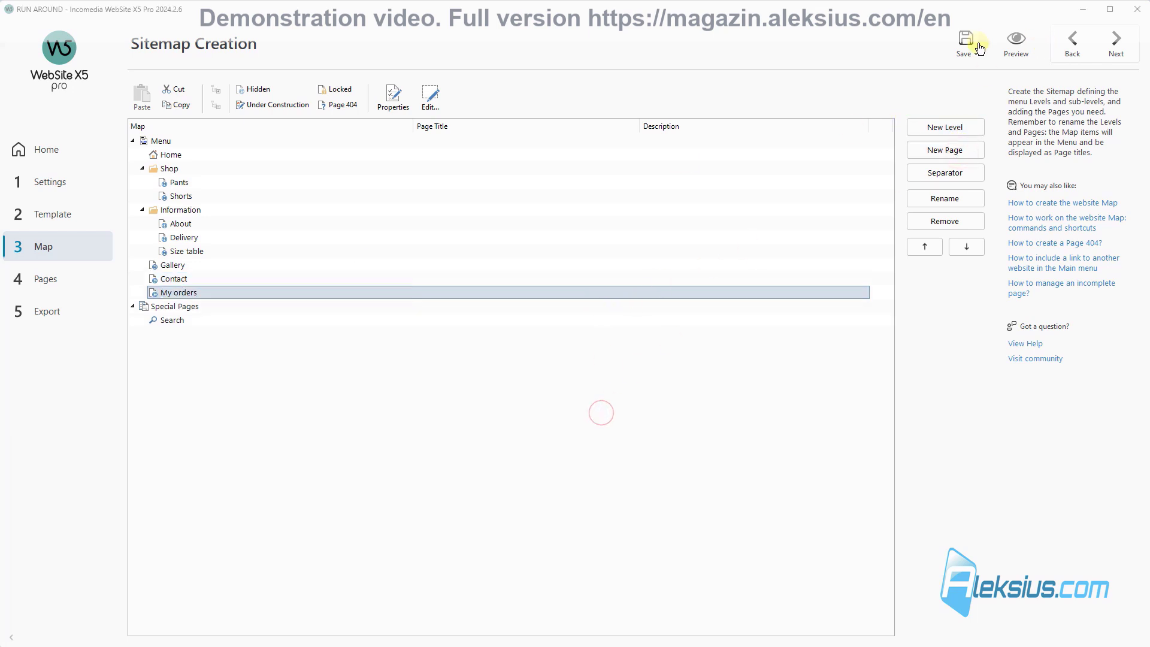
left_click(977, 48)
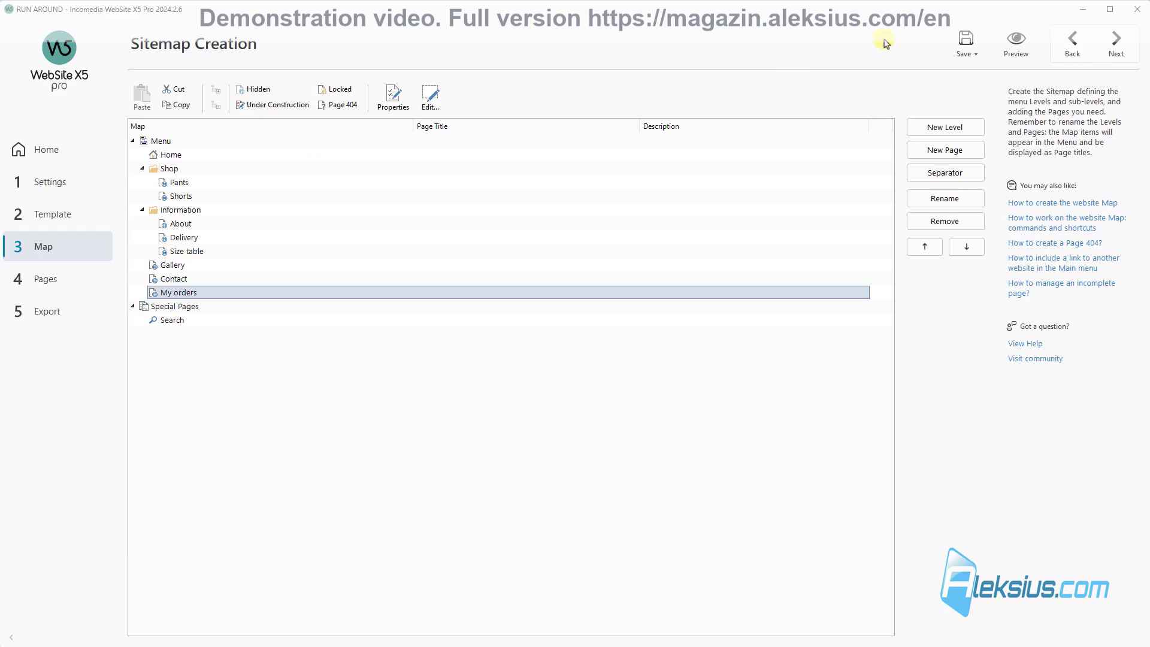
Step: Preview the site to check the new menu entries
left_click(1030, 43)
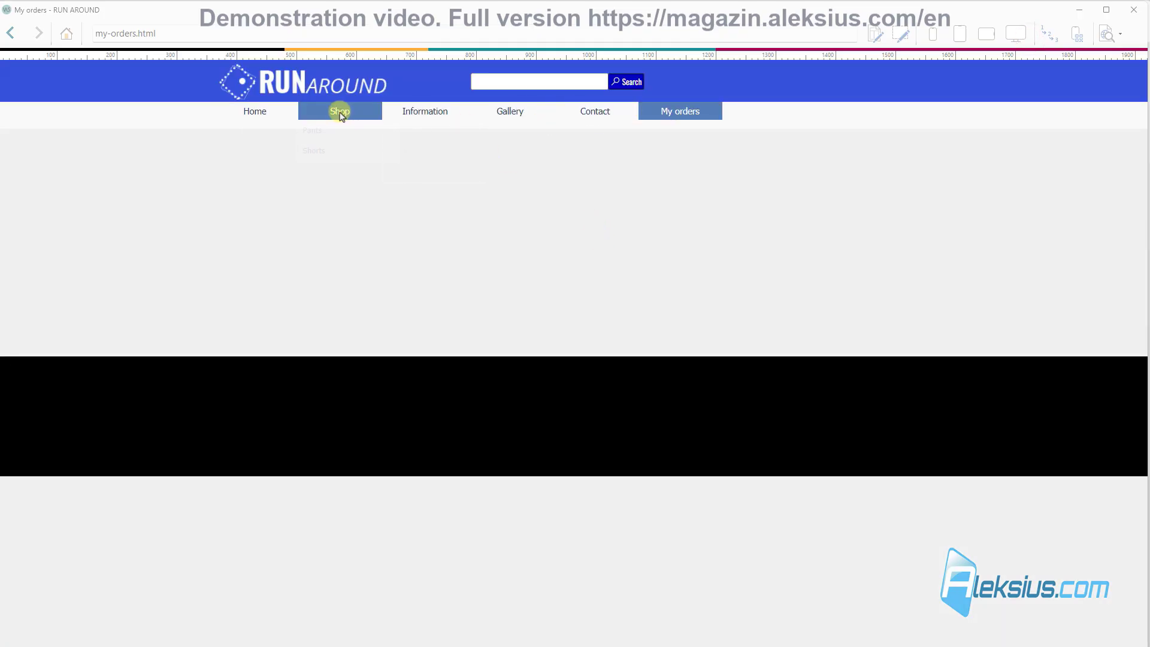
mouse_move(340, 111)
mouse_move(436, 113)
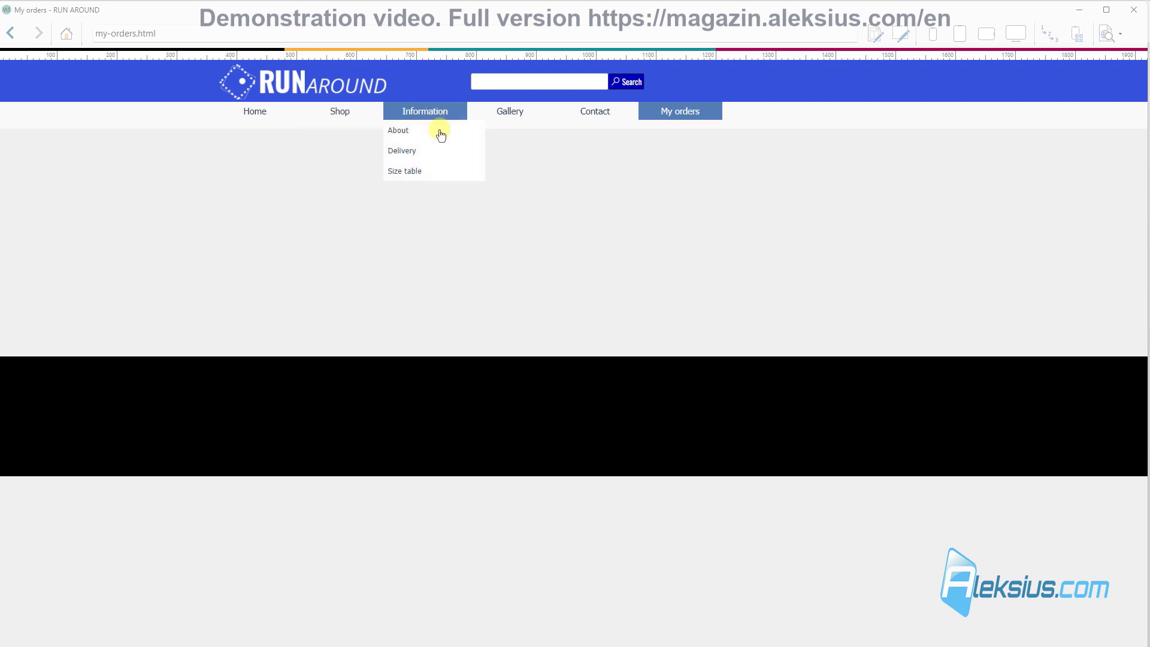
left_click(1135, 9)
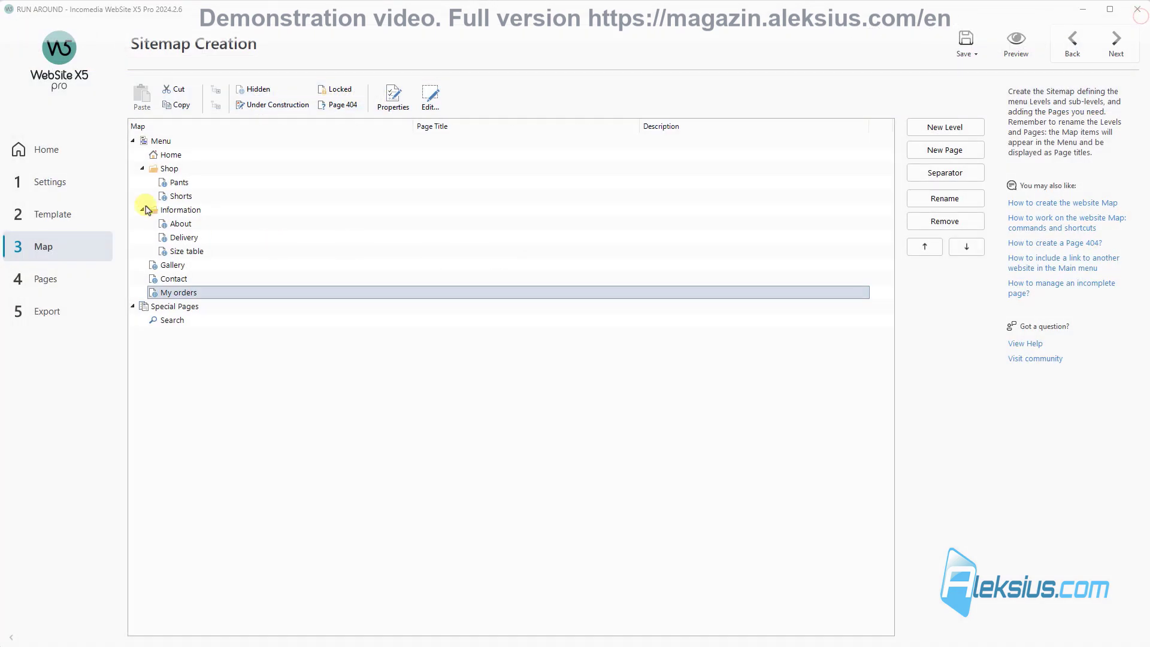
Step: Open the template's Header content and select the navigation menu bar
left_click(60, 223)
left_click(799, 131)
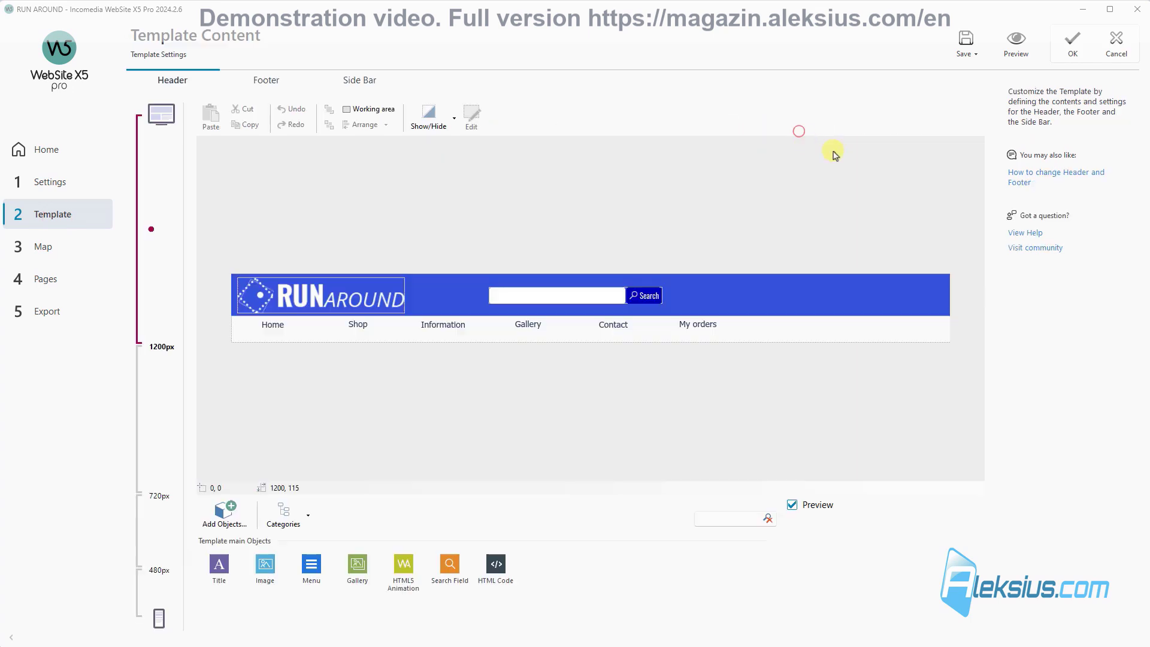
left_click(463, 334)
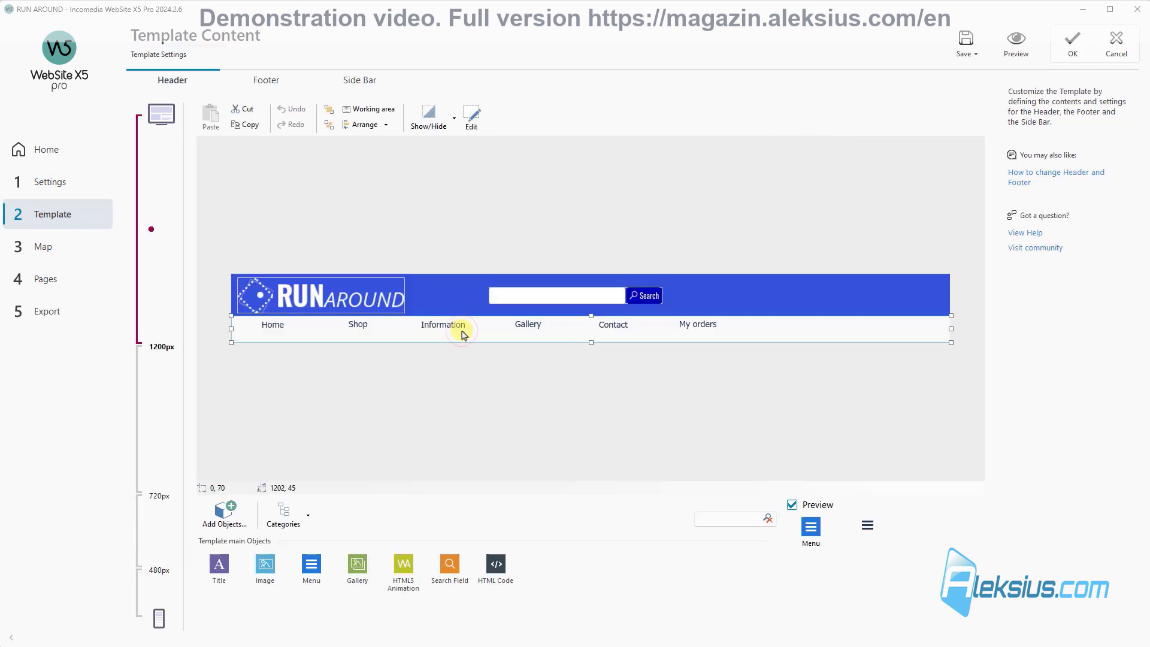
Step: Open the menu object's settings and preview how the dropdown submenus look
double_click(699, 329)
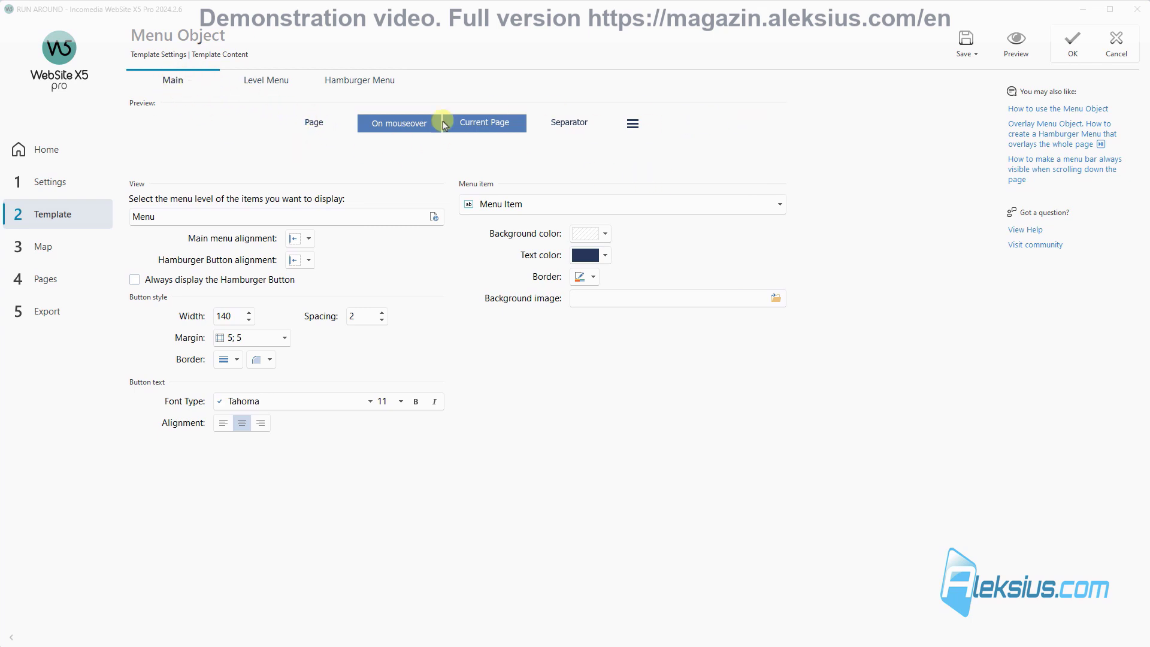
left_click(271, 79)
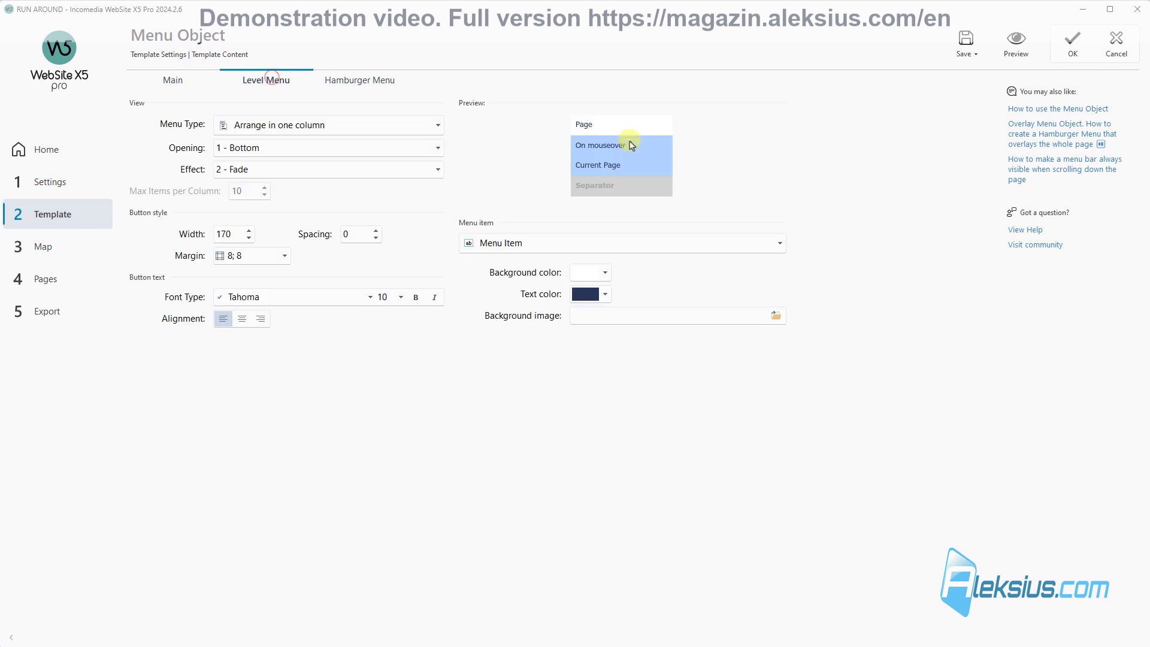
left_click(1013, 42)
mouse_move(346, 111)
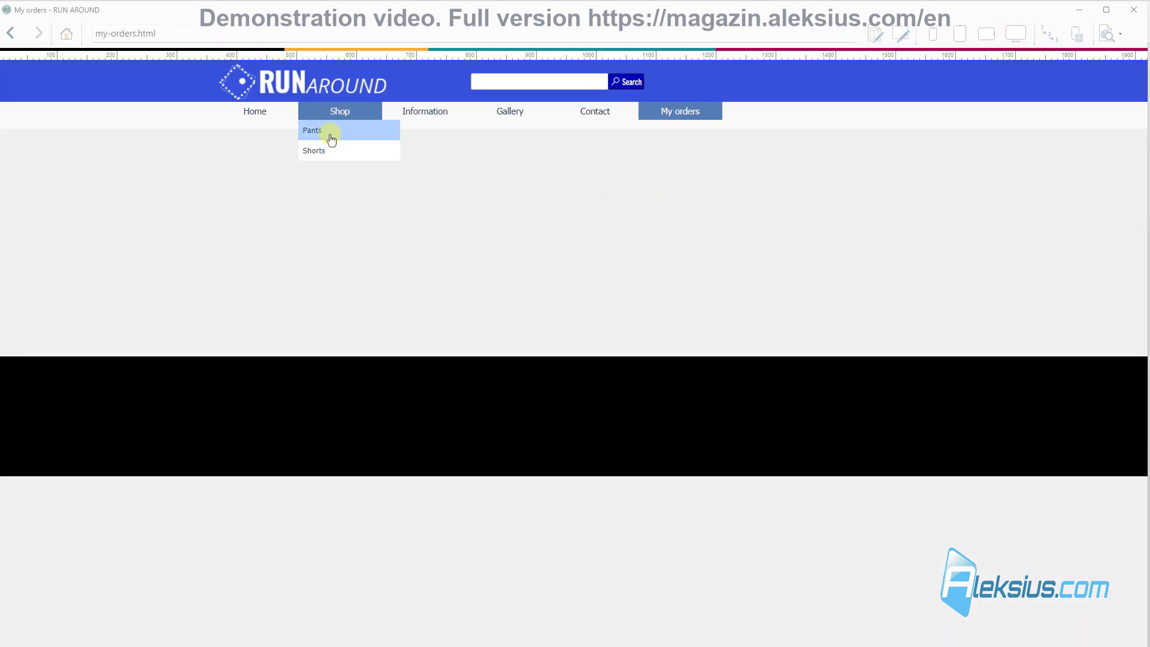
left_click(1134, 9)
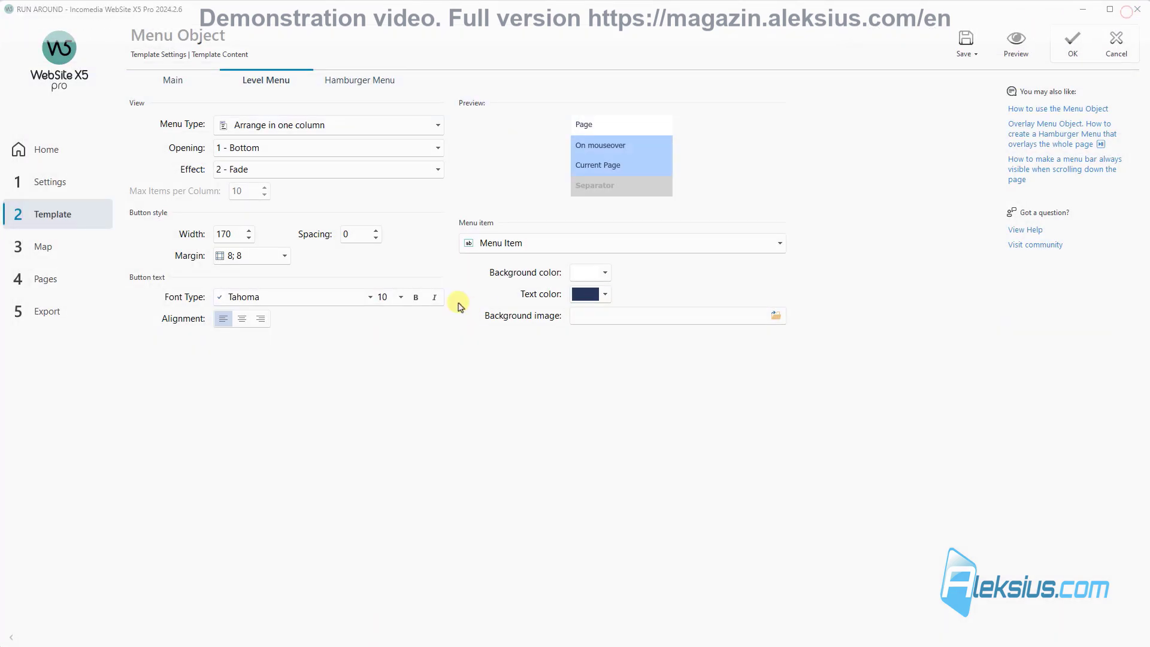
Step: Review the hamburger menu settings and preview the site at smartphone and desktop widths
left_click(360, 81)
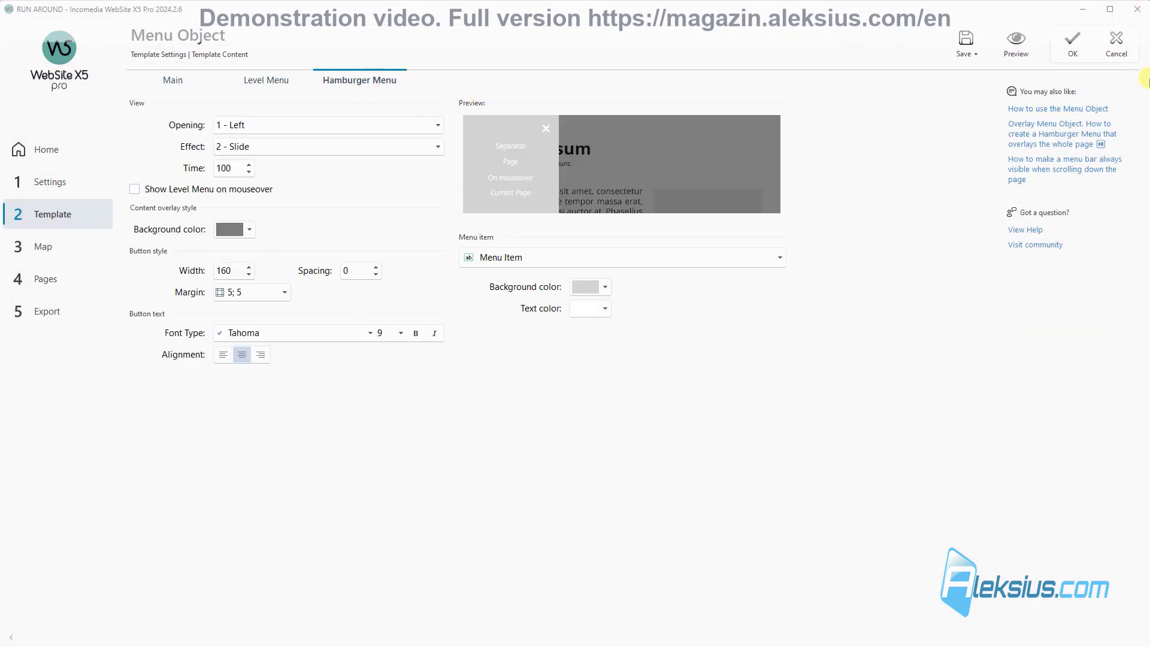
left_click(1015, 43)
left_click(933, 34)
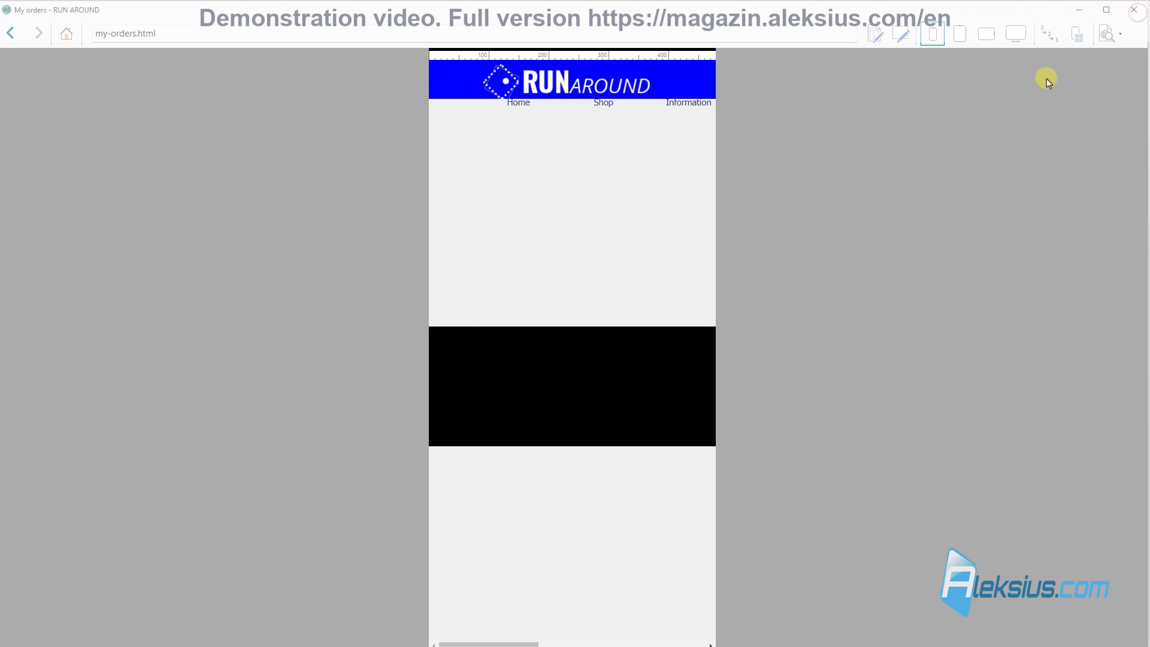
left_click(1026, 39)
left_click(1134, 10)
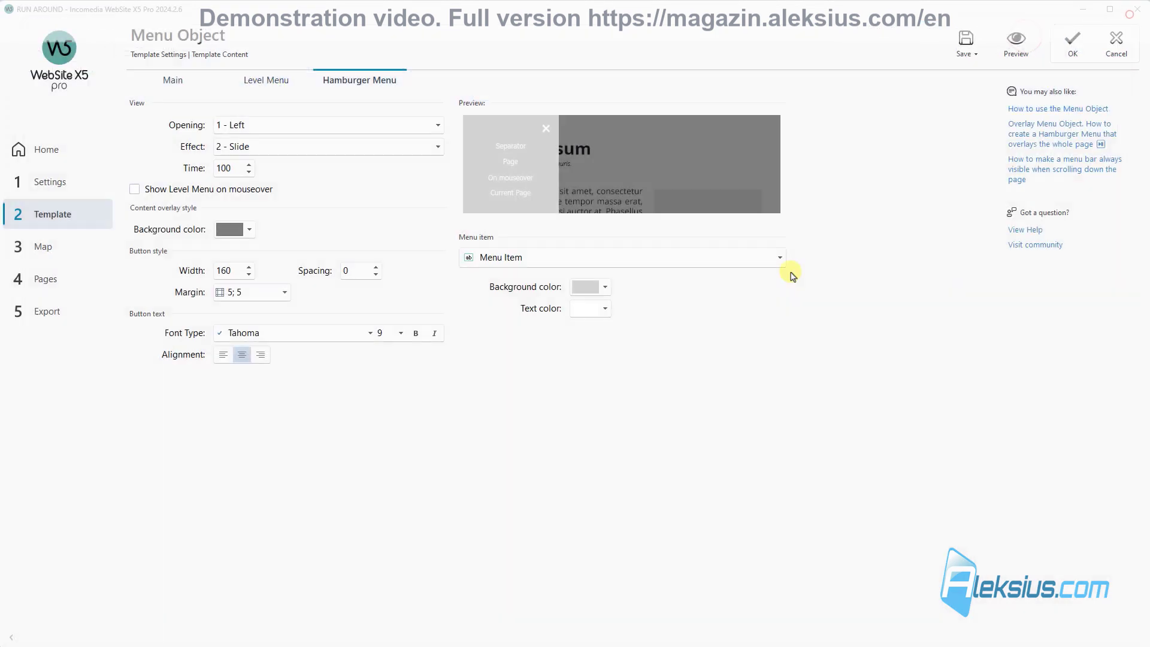
Step: Centre the main menu and keep the hamburger button right-aligned
left_click(177, 80)
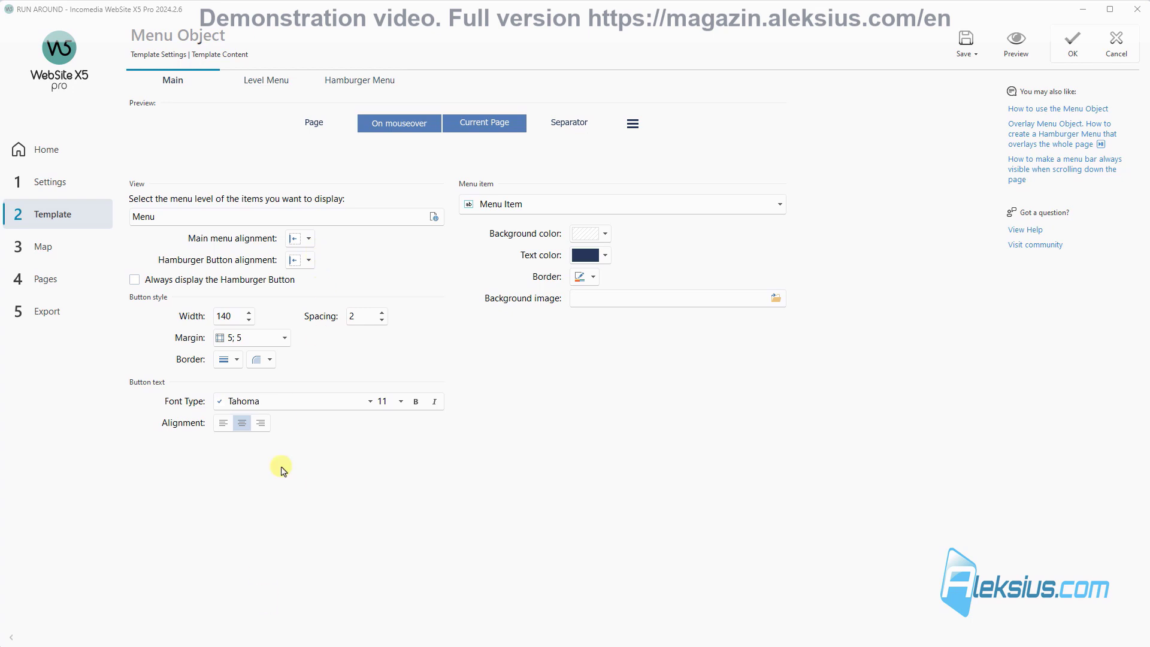
left_click(309, 238)
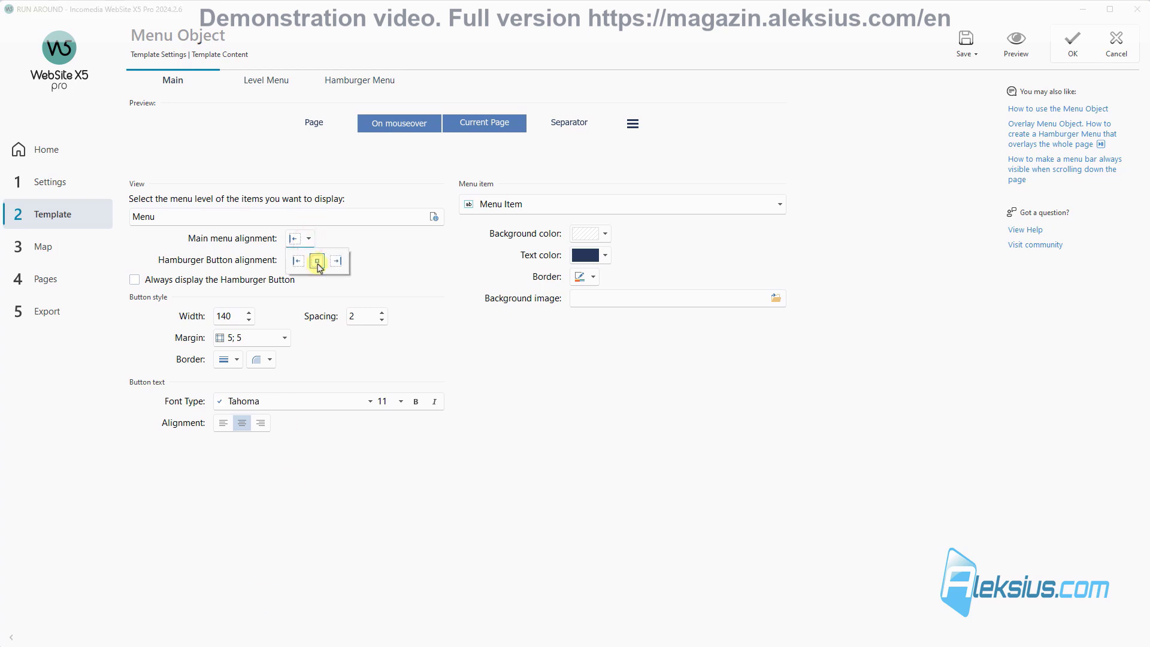
left_click(319, 262)
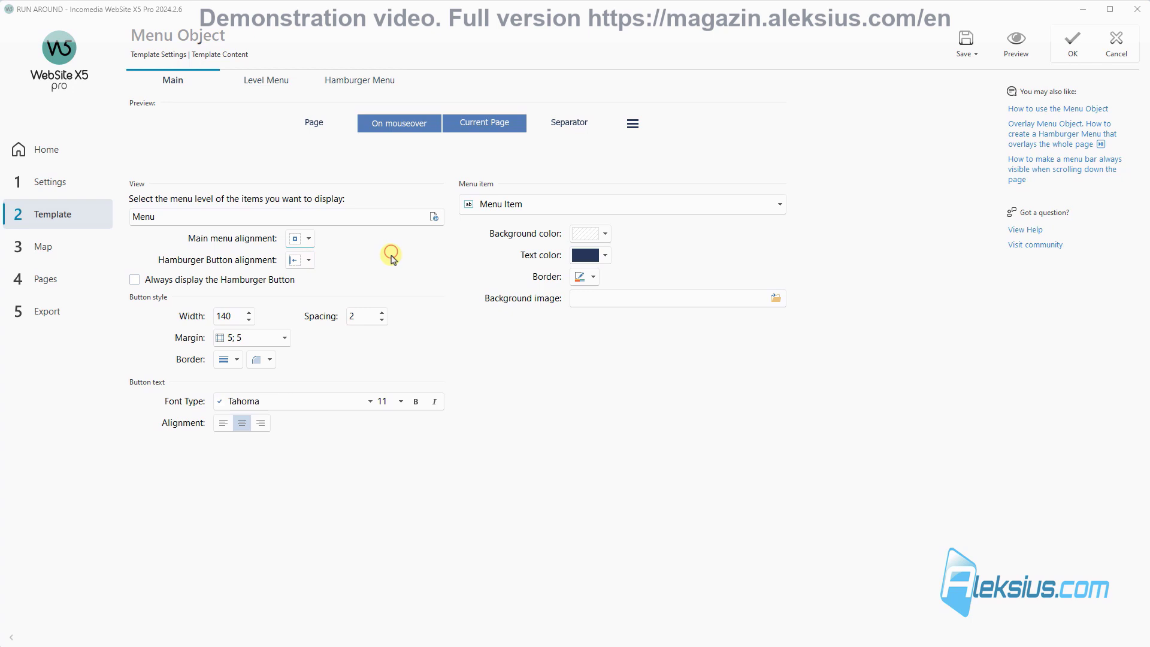
left_click(309, 260)
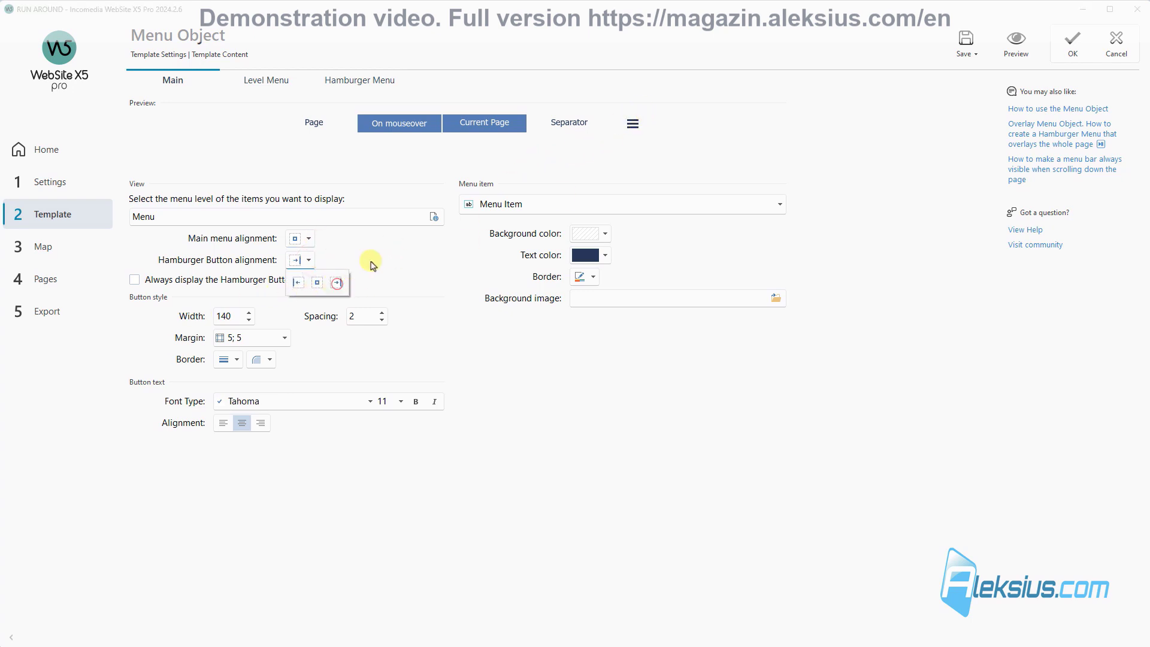
left_click(393, 272)
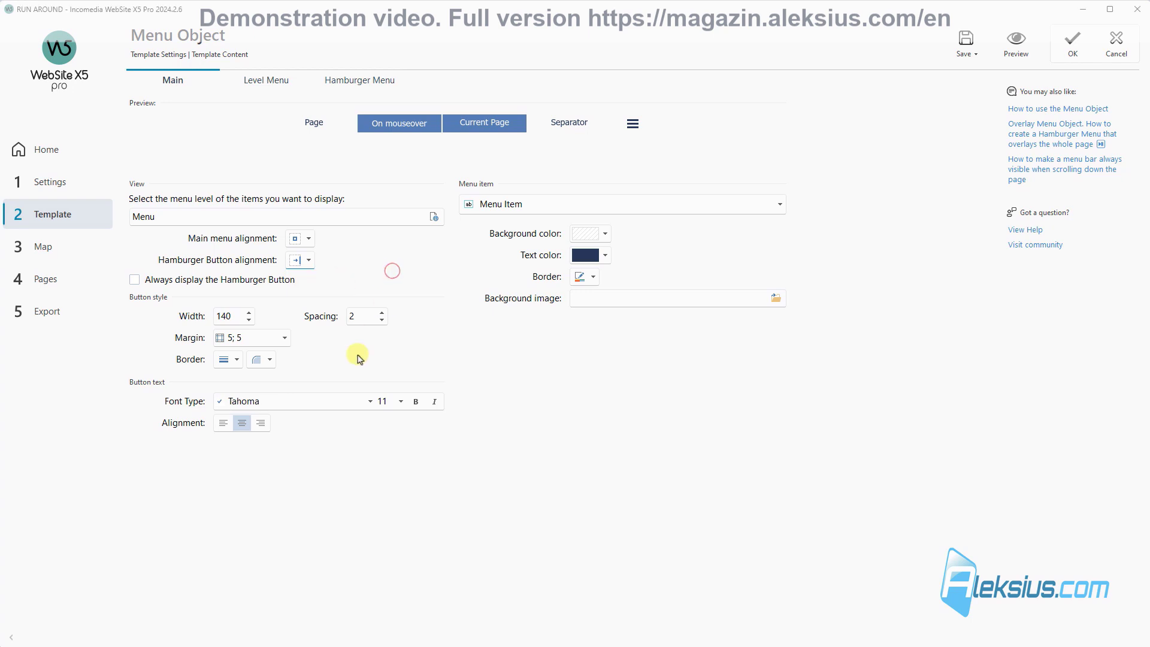
Step: Set the menu buttons to width 100, spacing 0 and margin 0;12
double_click(232, 314)
type("100")
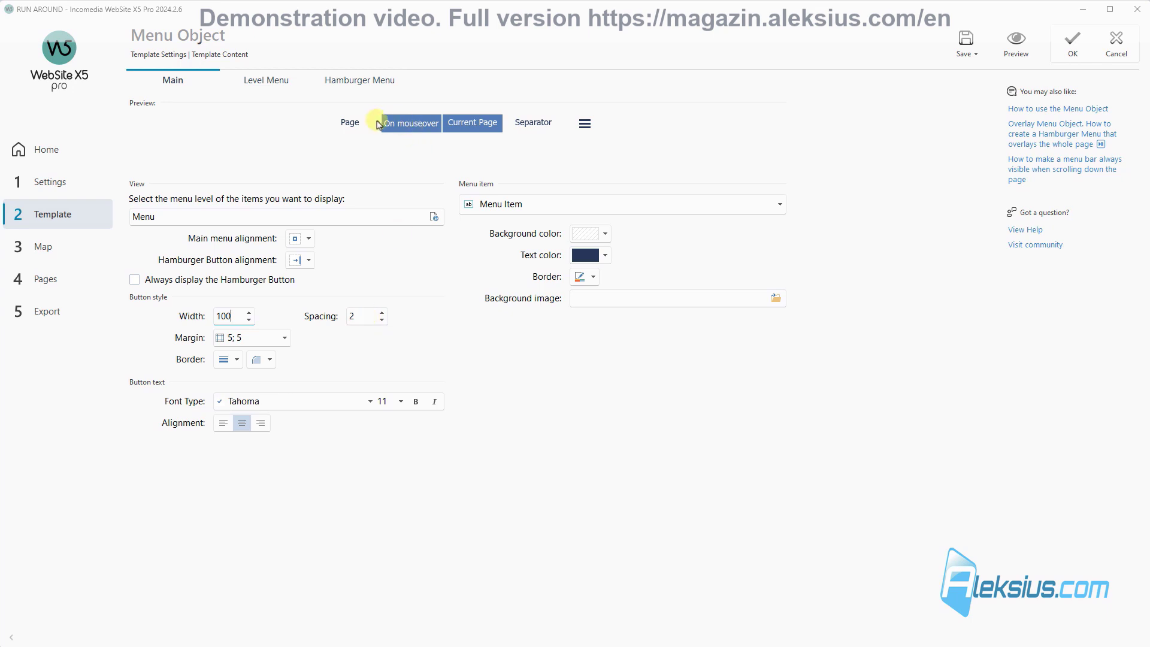
double_click(361, 317)
type("0")
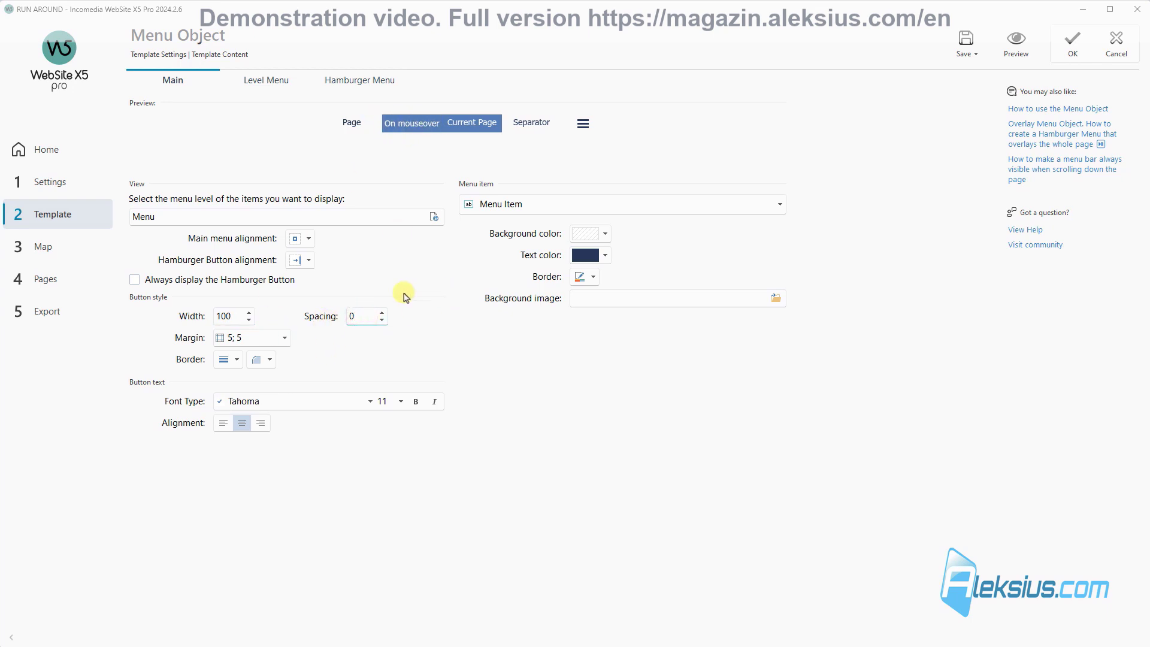
left_click(265, 339)
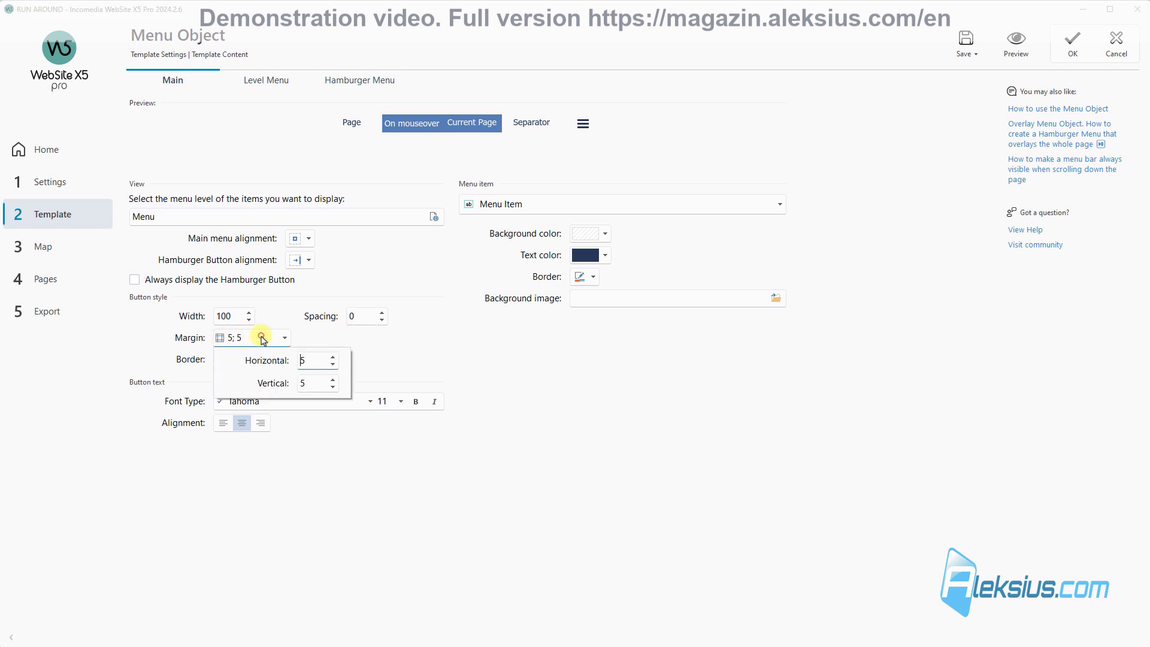
double_click(321, 360)
type("0")
double_click(304, 384)
type("12")
left_click(408, 357)
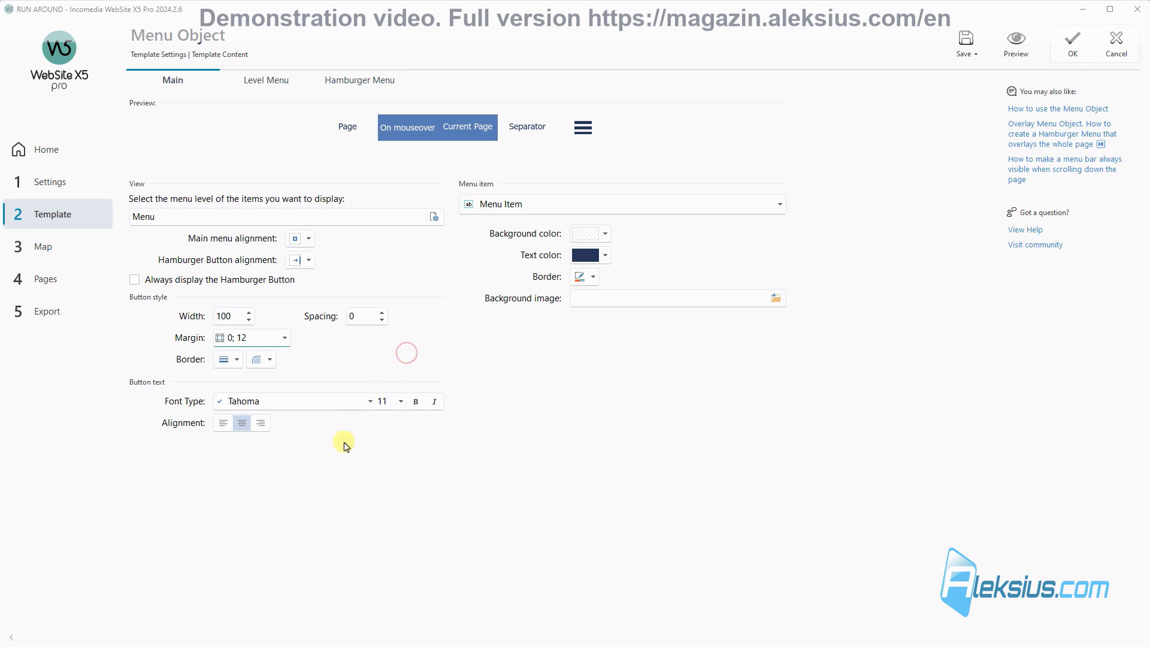
left_click(381, 402)
left_click(371, 401)
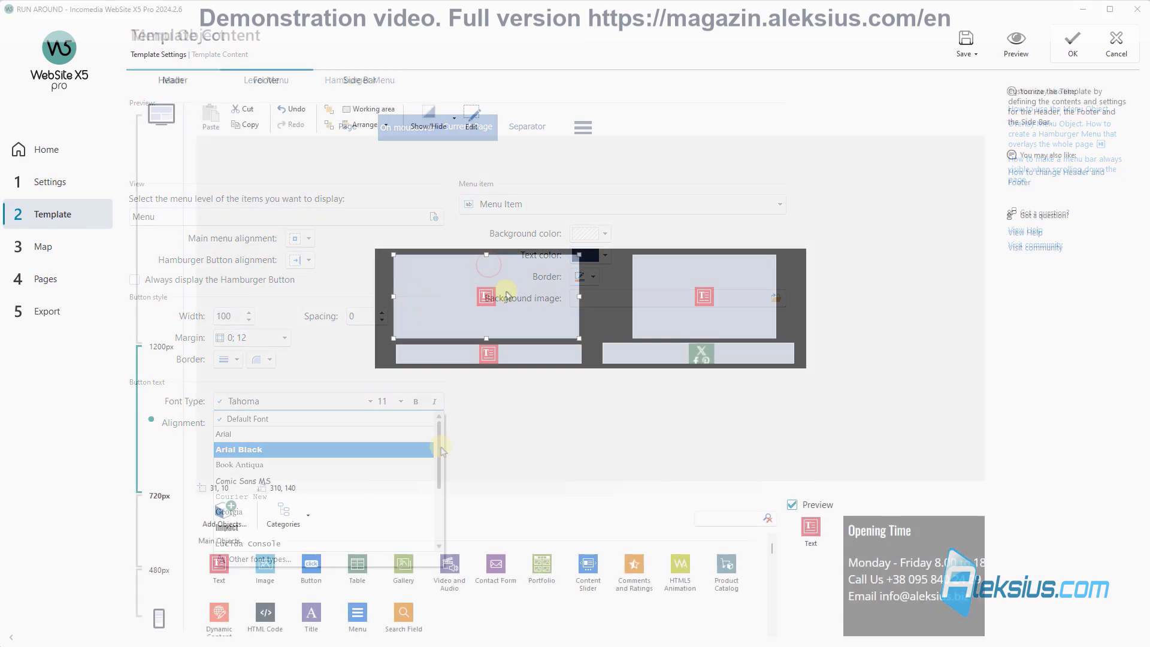
Step: Preview the reworked menu and the footer, selecting the upper-right Contact text box between previews
left_click(1029, 49)
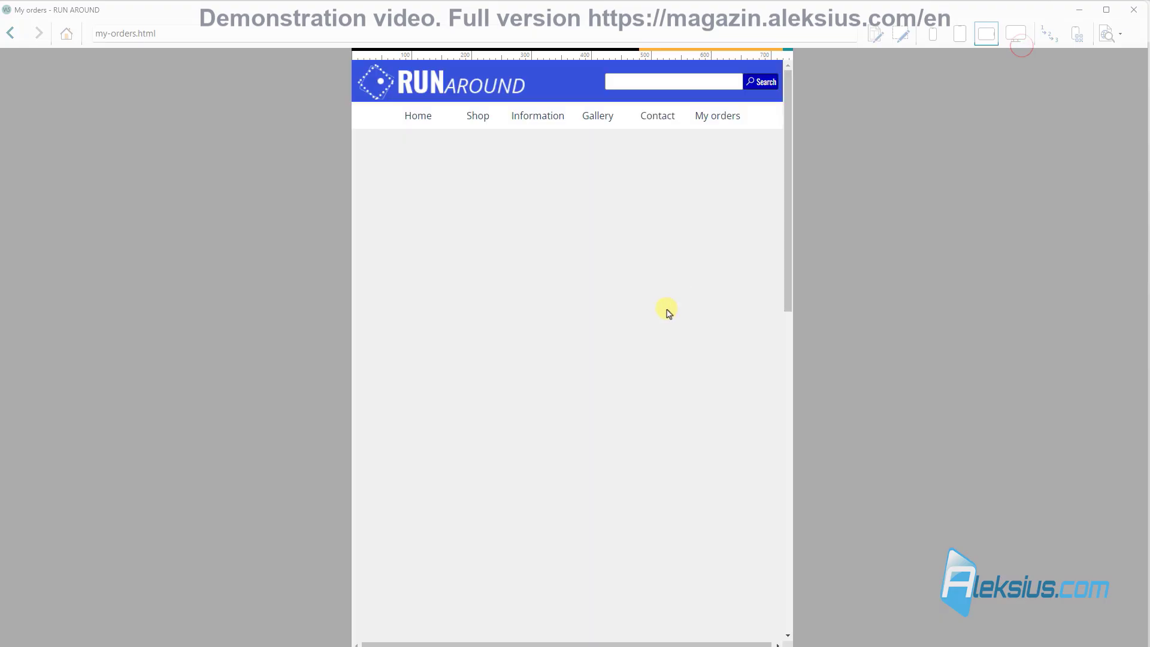
scroll(663, 311, "down", 10)
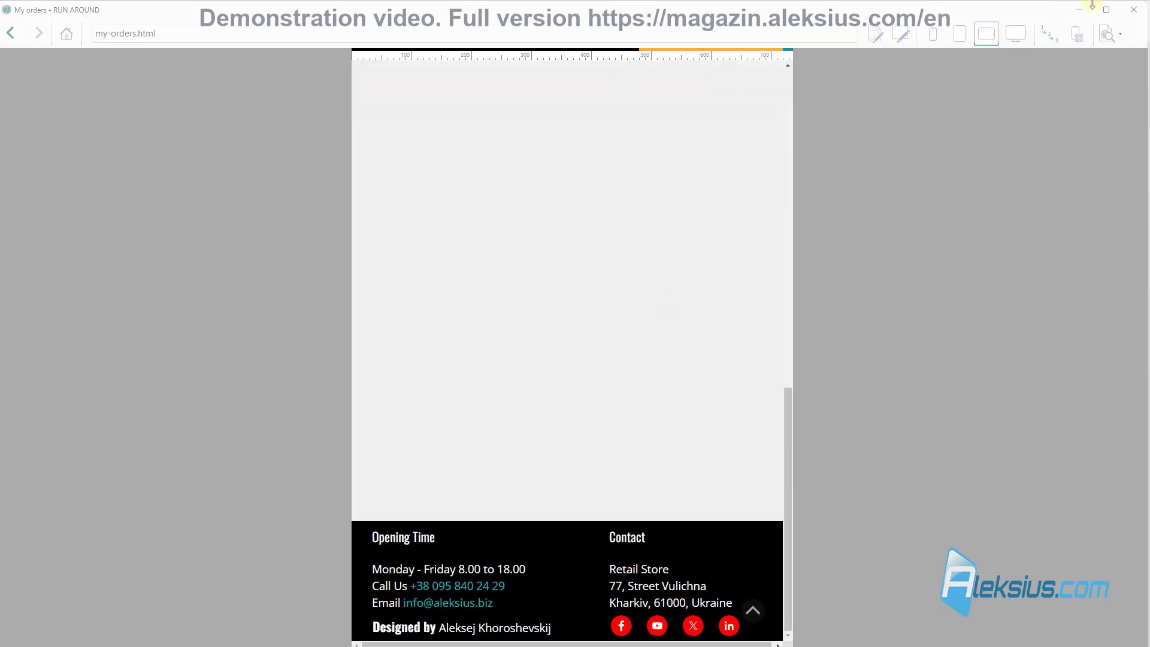
left_click(1134, 10)
left_click(708, 318)
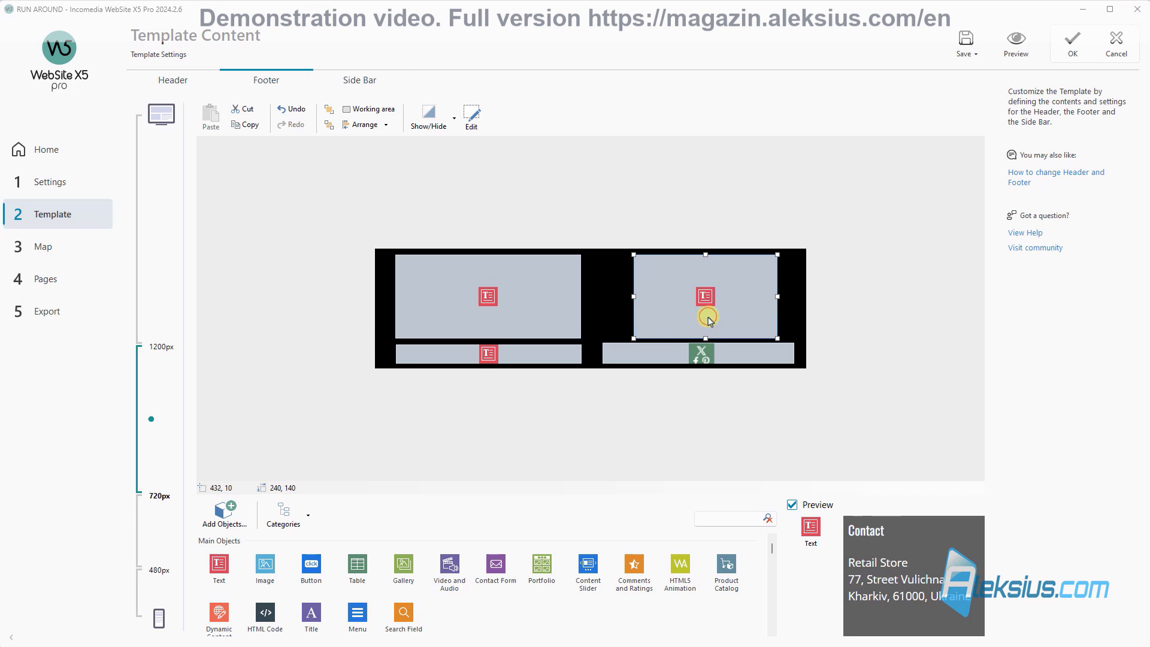
left_click(1017, 42)
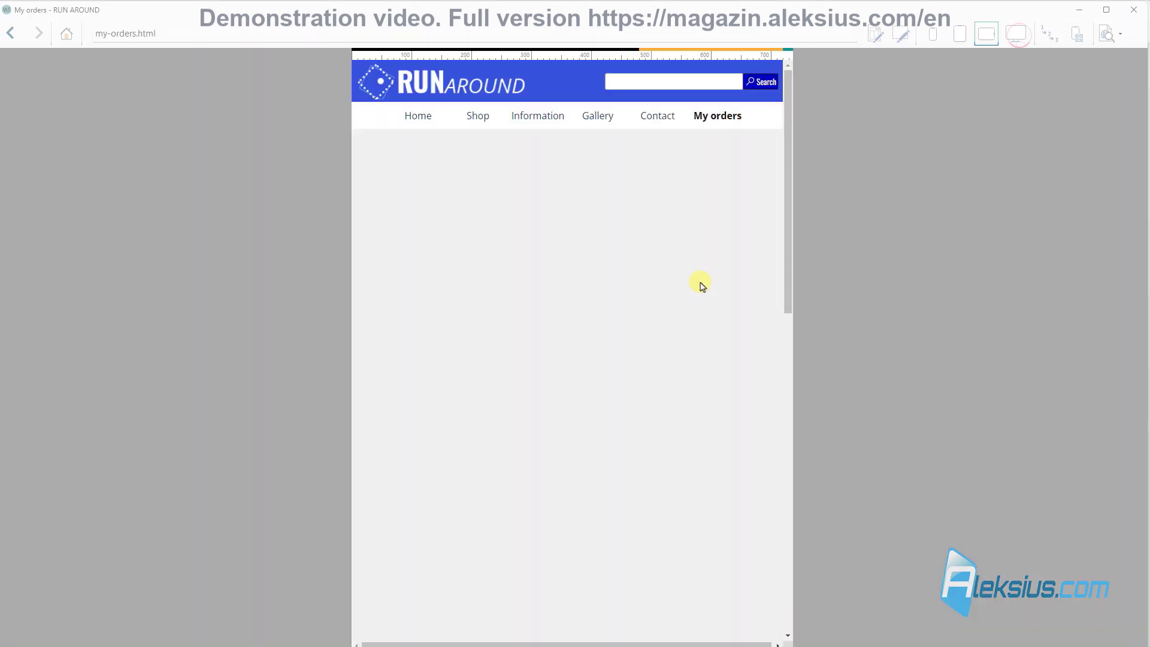
scroll(703, 286, "down", 10)
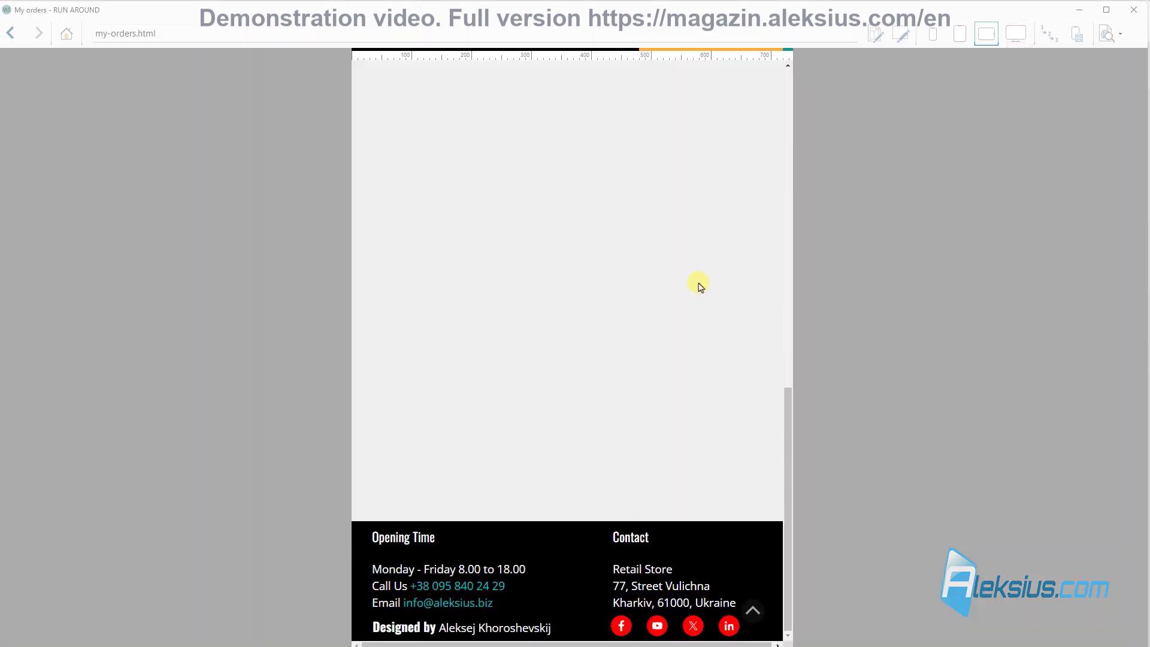
scroll(701, 286, "up", 4)
left_click(1144, 15)
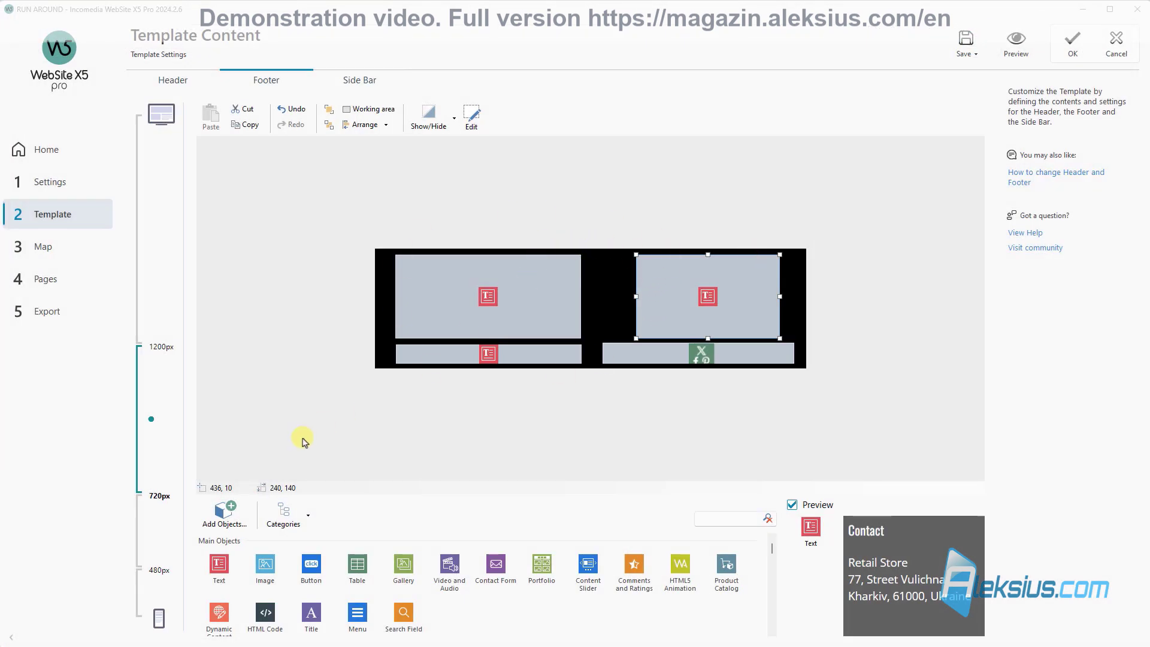
Step: At the 480px breakpoint, narrow the Opening Time box and reposition the Opening Time and Contact boxes
left_click(167, 525)
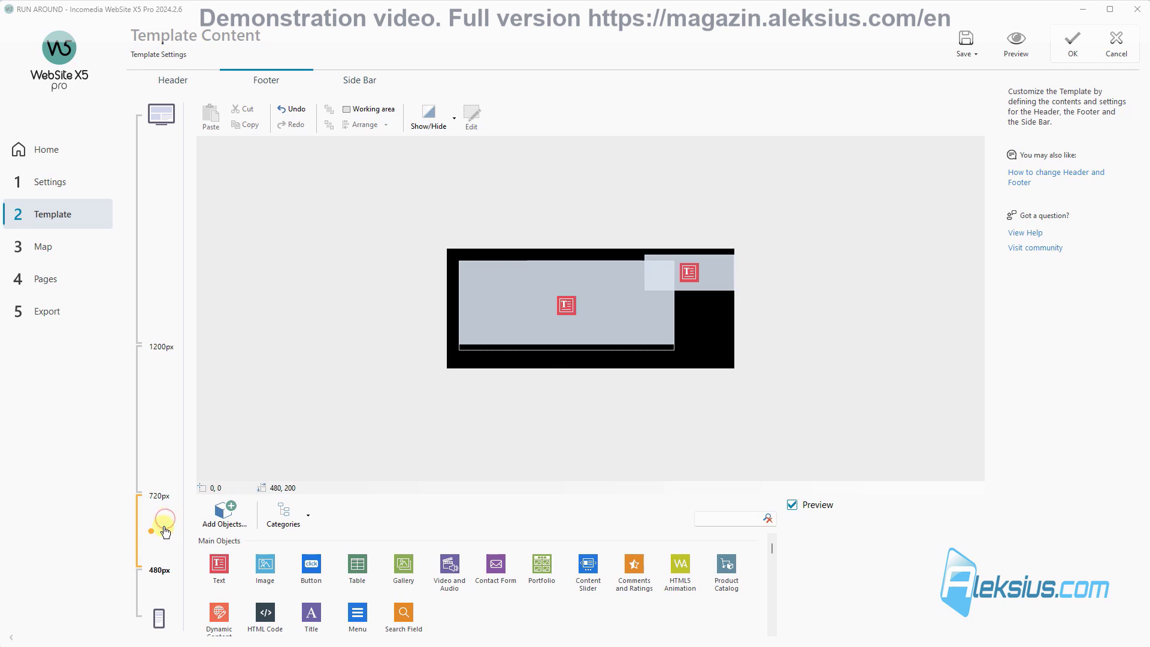
left_click(578, 281)
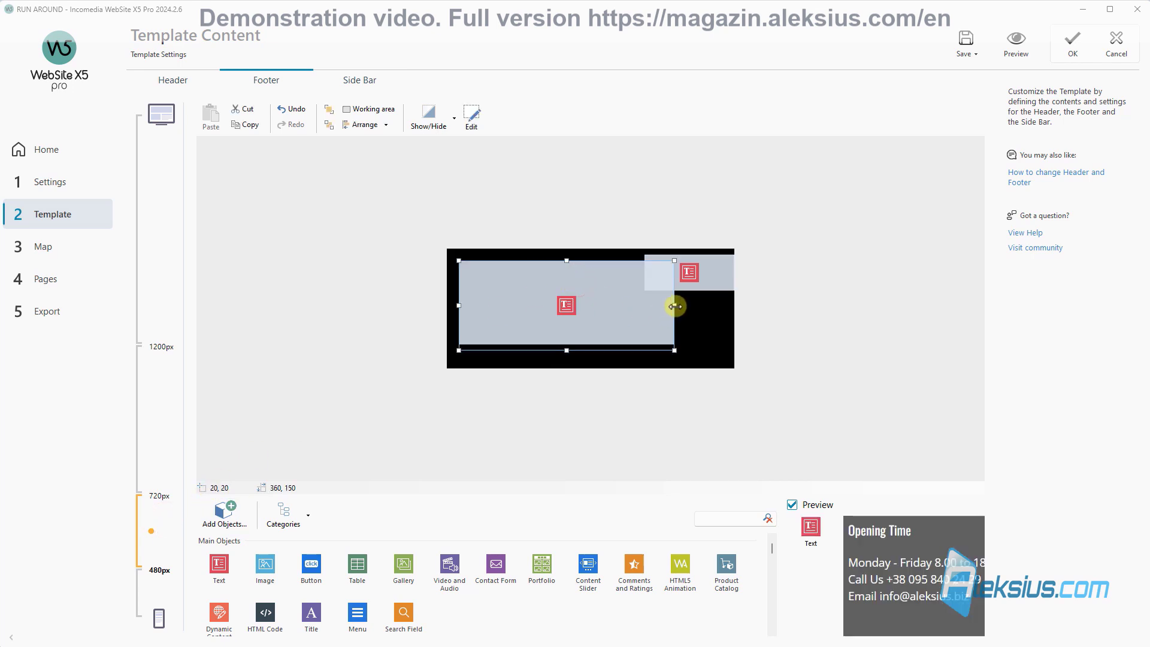
left_click_drag(675, 307, 721, 354)
left_click(626, 281)
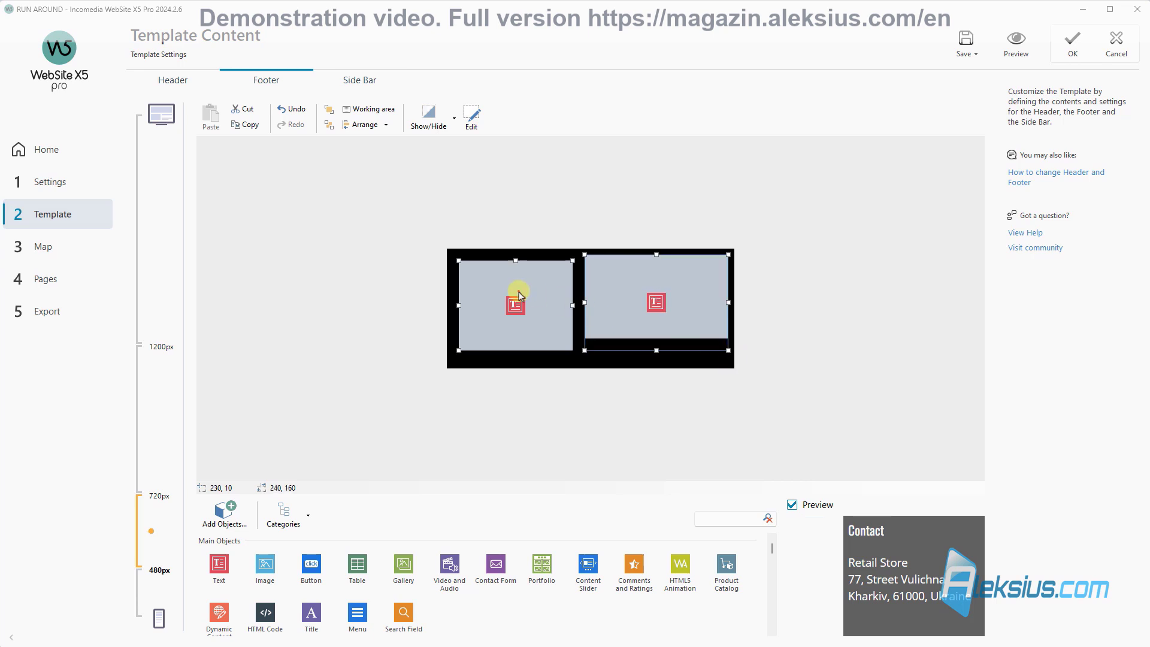
left_click_drag(513, 290, 508, 284)
left_click(632, 343)
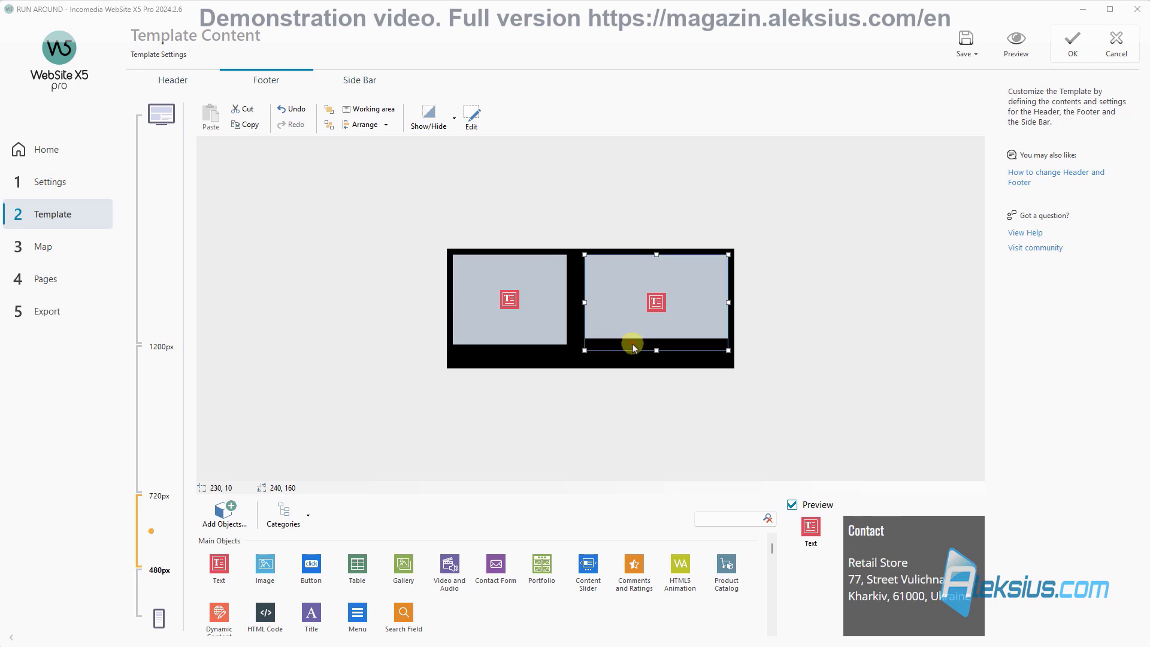
left_click_drag(657, 345, 657, 342)
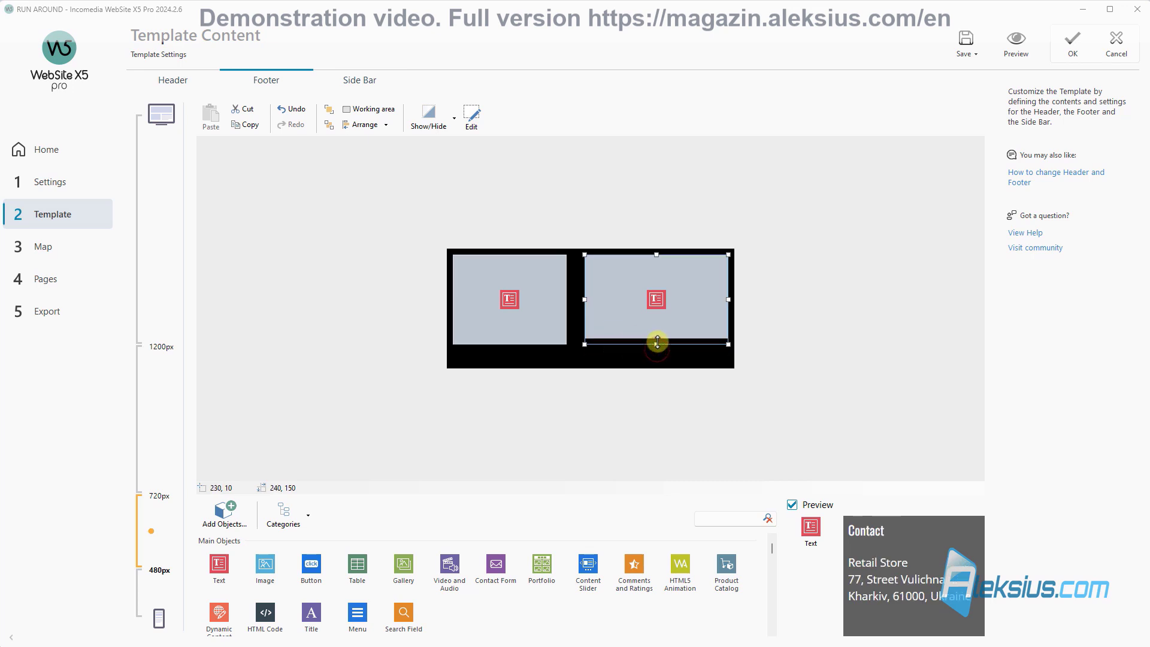
Step: Fit both the Opening Time and Contact boxes to their content and preview the footer
right_click(544, 308)
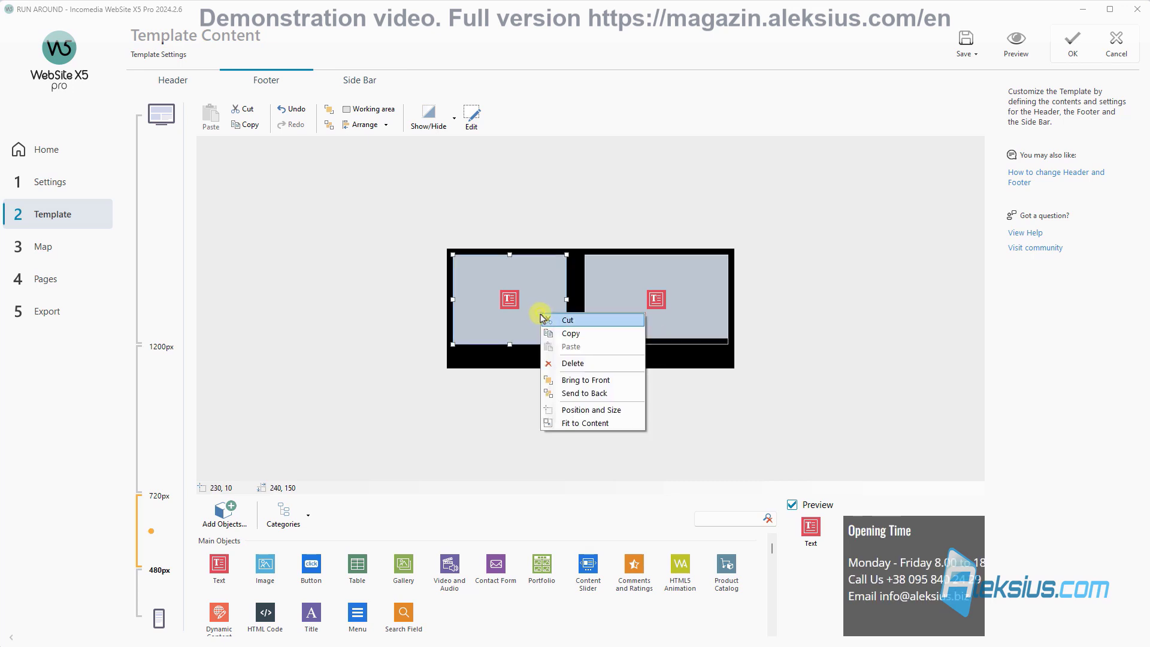
left_click(595, 423)
left_click_drag(519, 339, 618, 300)
right_click(614, 303)
left_click(649, 413)
left_click(1004, 53)
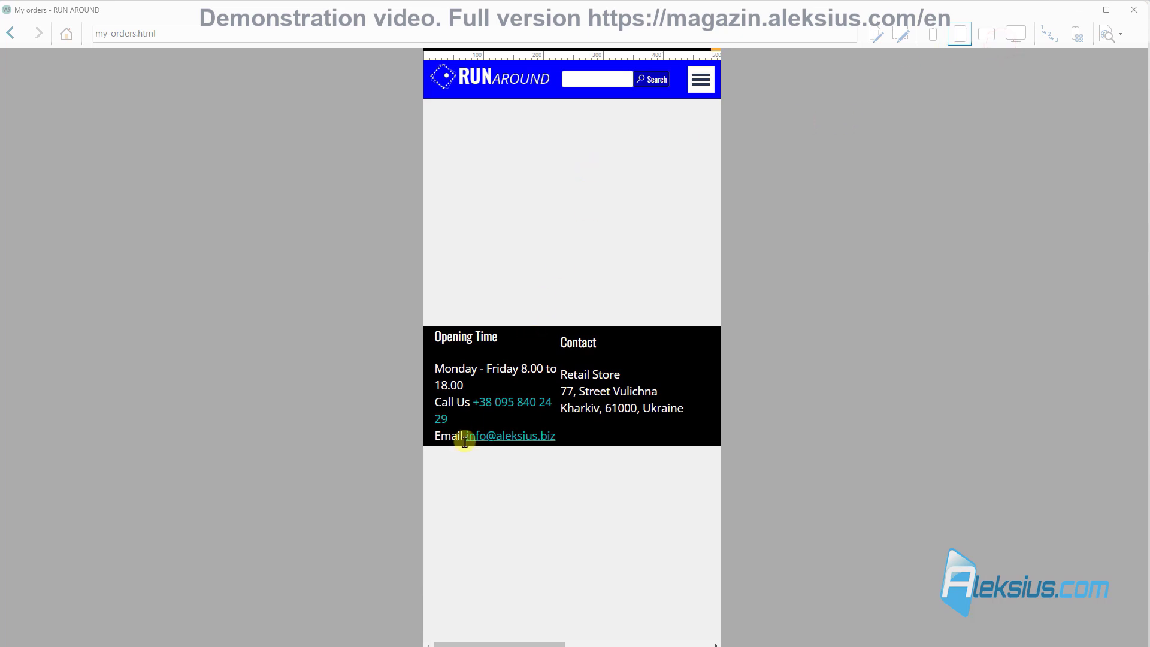
Step: Narrow the Contact box to 190 px, widen Opening Time to 240 px, and preview
left_click(1135, 12)
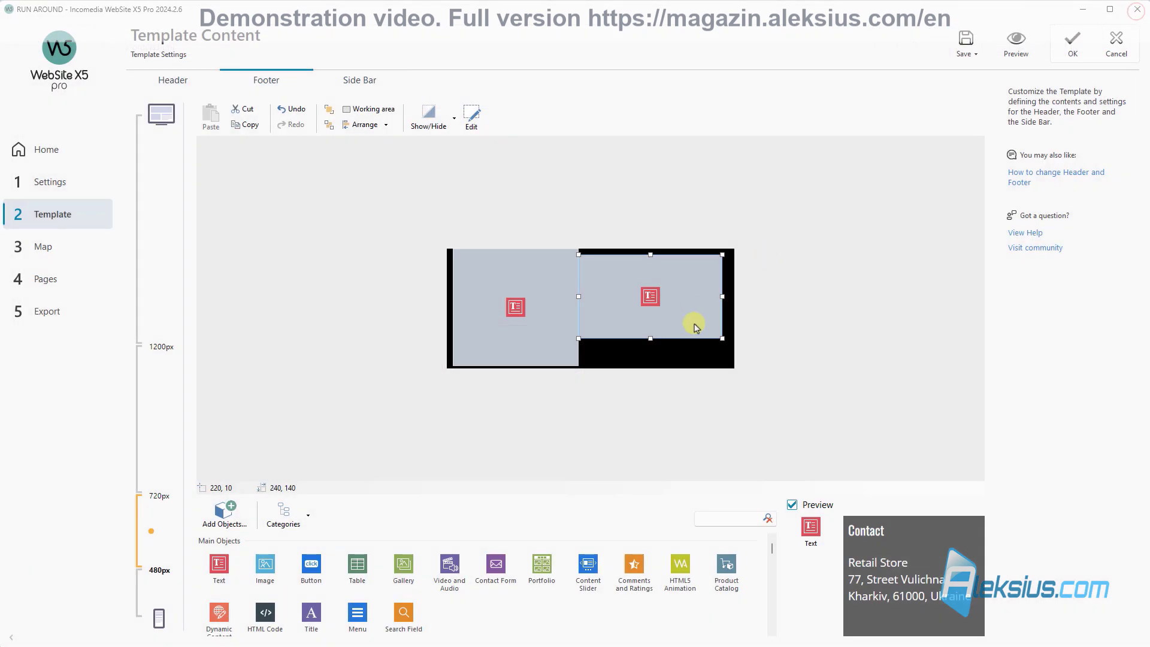
left_click_drag(722, 299, 673, 301)
left_click(549, 302)
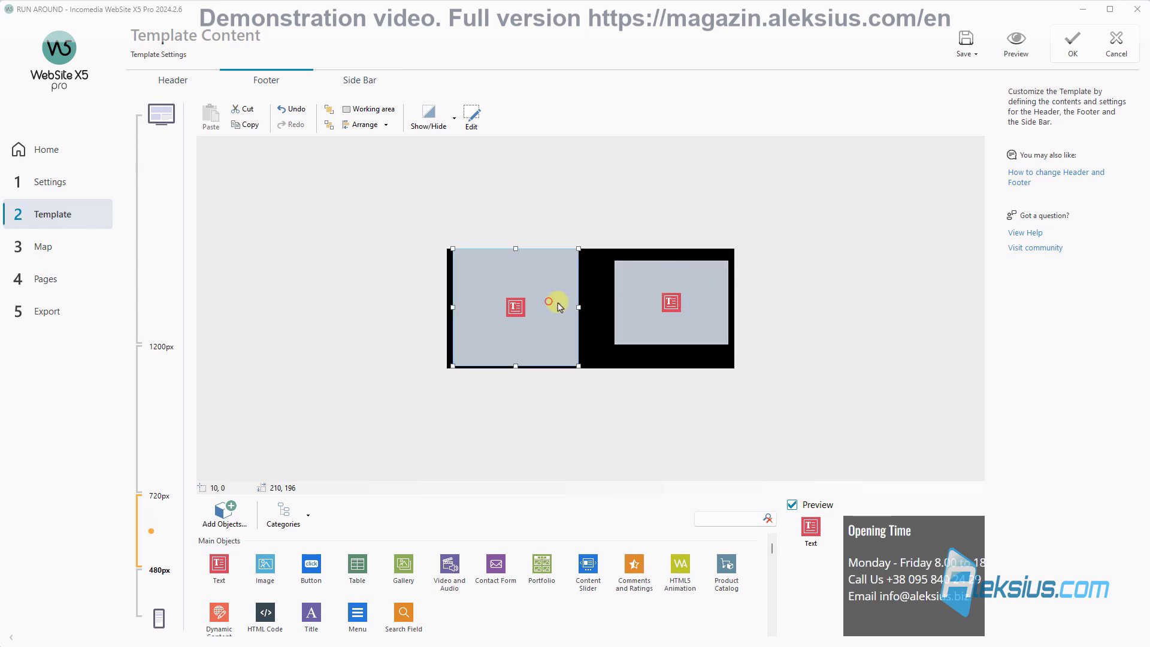
left_click_drag(577, 307, 597, 306)
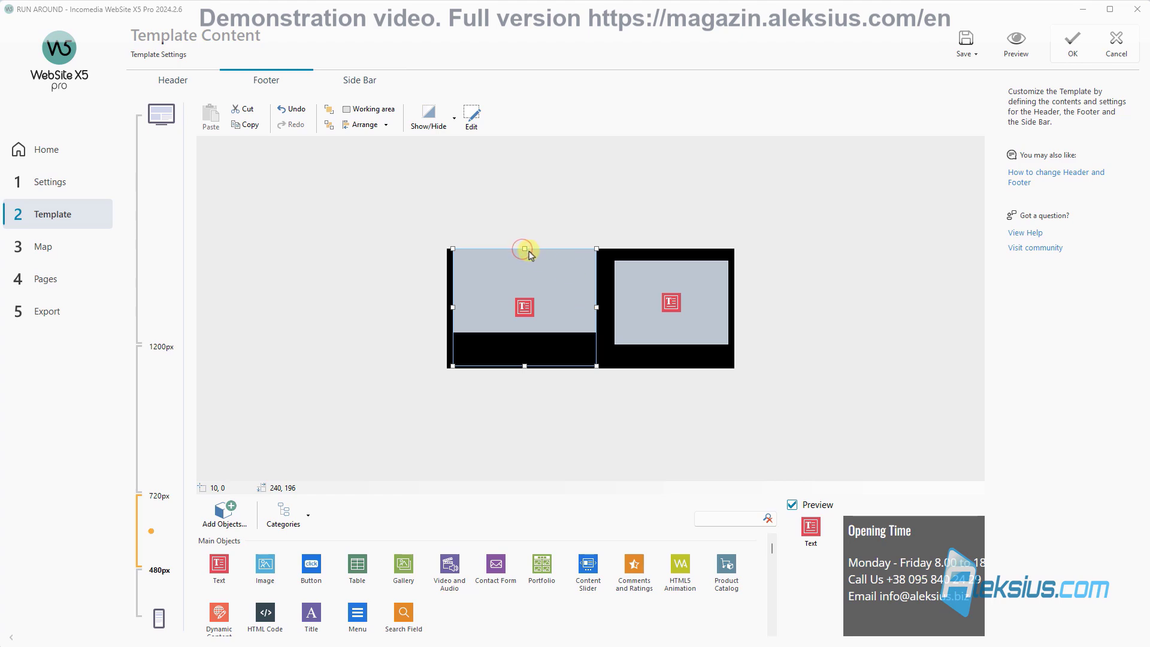
left_click(1025, 39)
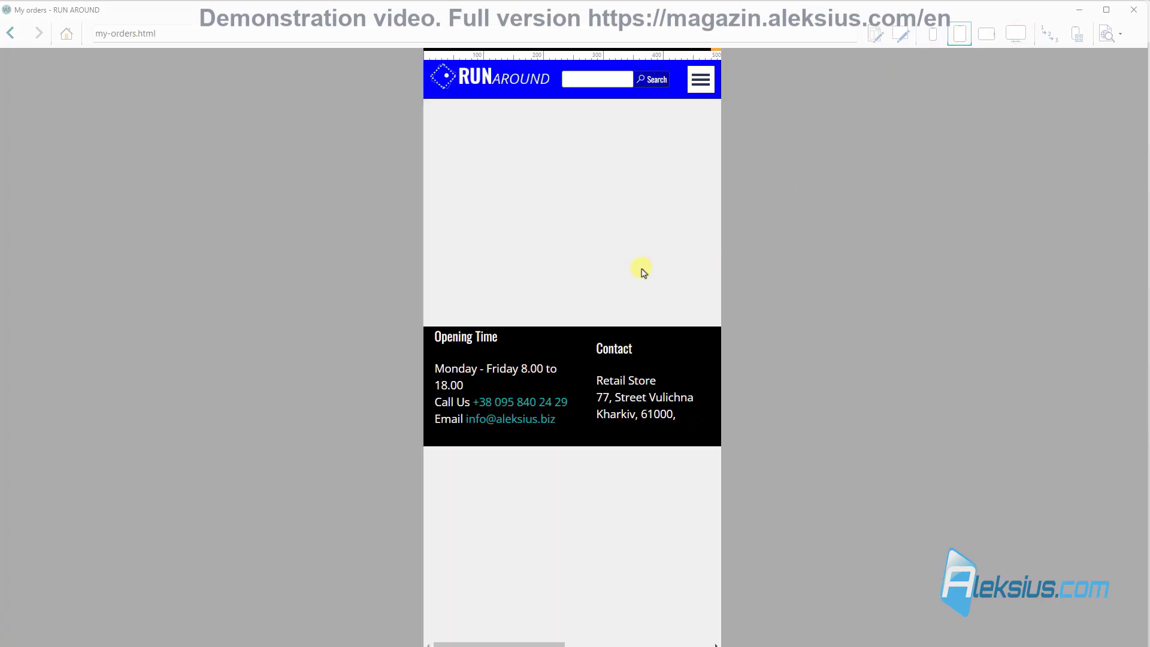
left_click(1142, 11)
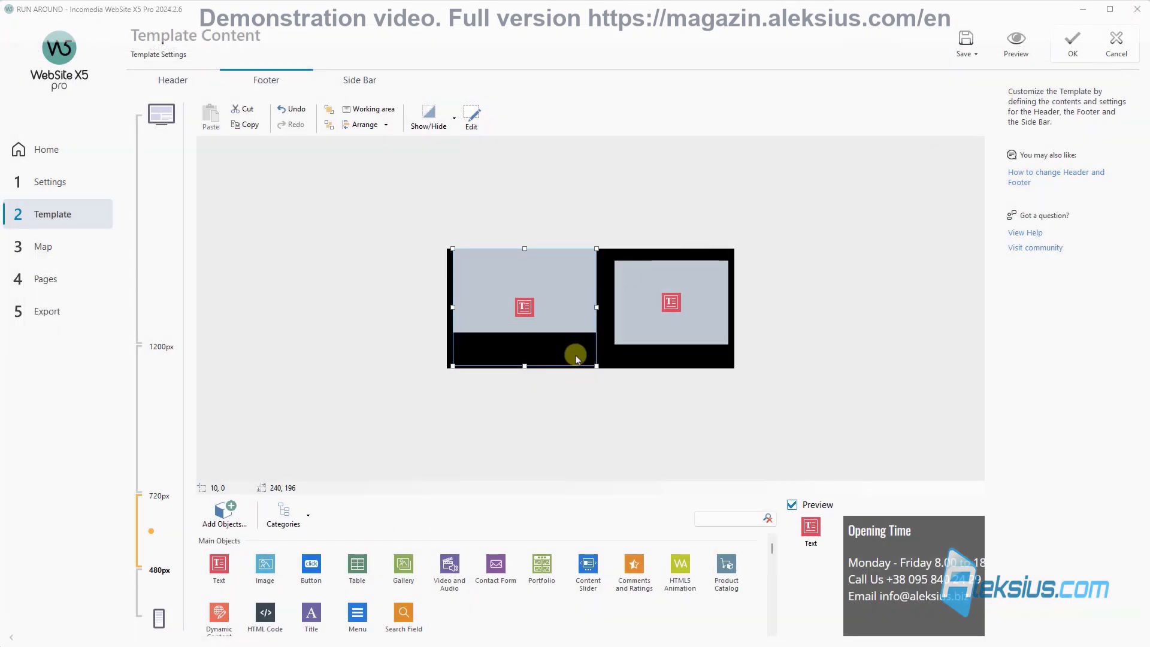
Step: Shorten Opening Time to 146 px, top-align it with Contact, nudge both left, and preview
left_click_drag(525, 365, 528, 335)
mouse_move(556, 293)
left_mouse_down()
mouse_move(632, 290)
mouse_move(532, 290)
mouse_move(555, 298)
left_mouse_up()
left_click(664, 287)
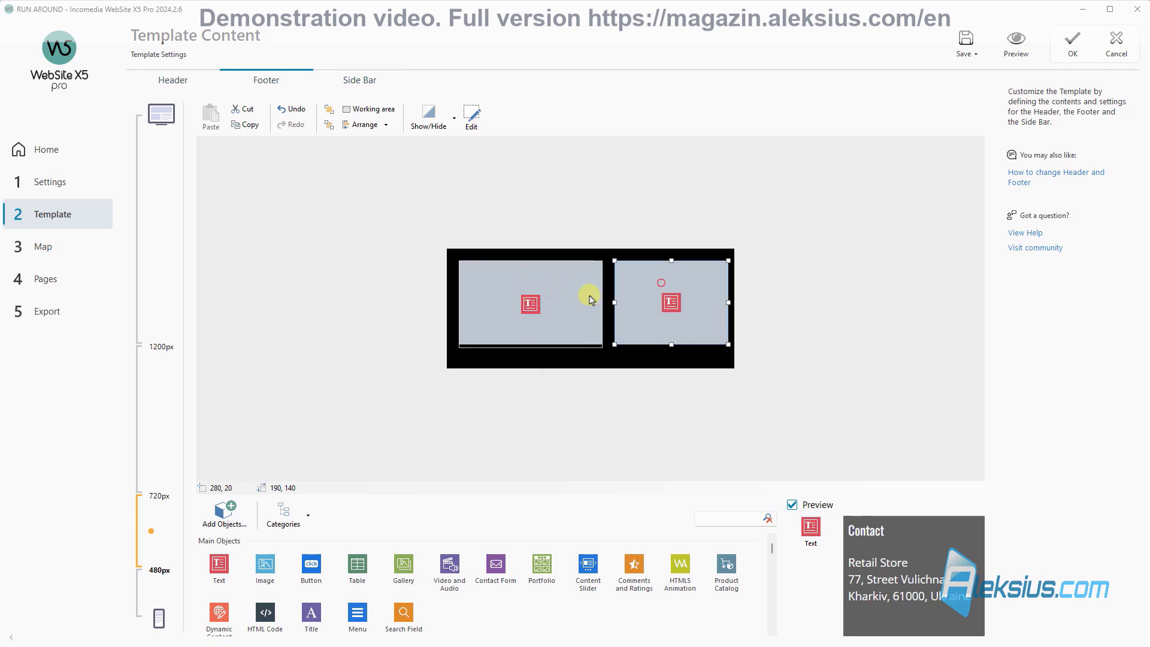
left_click(569, 298, "ctrl")
left_click(382, 126)
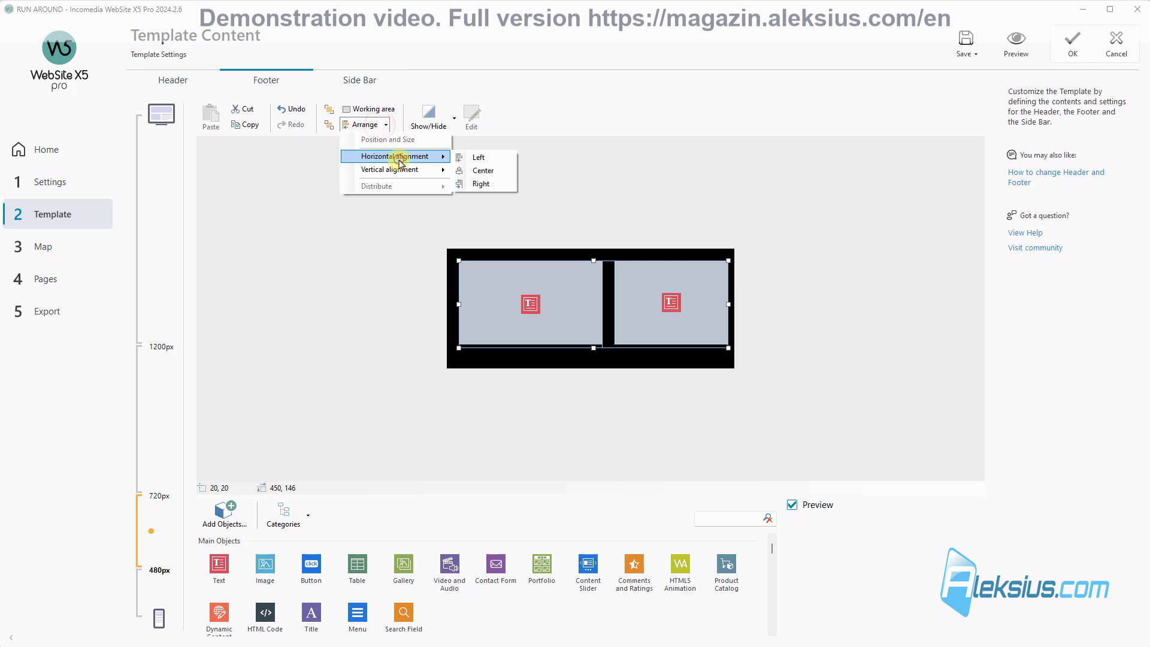
left_click(432, 173)
left_click(488, 172)
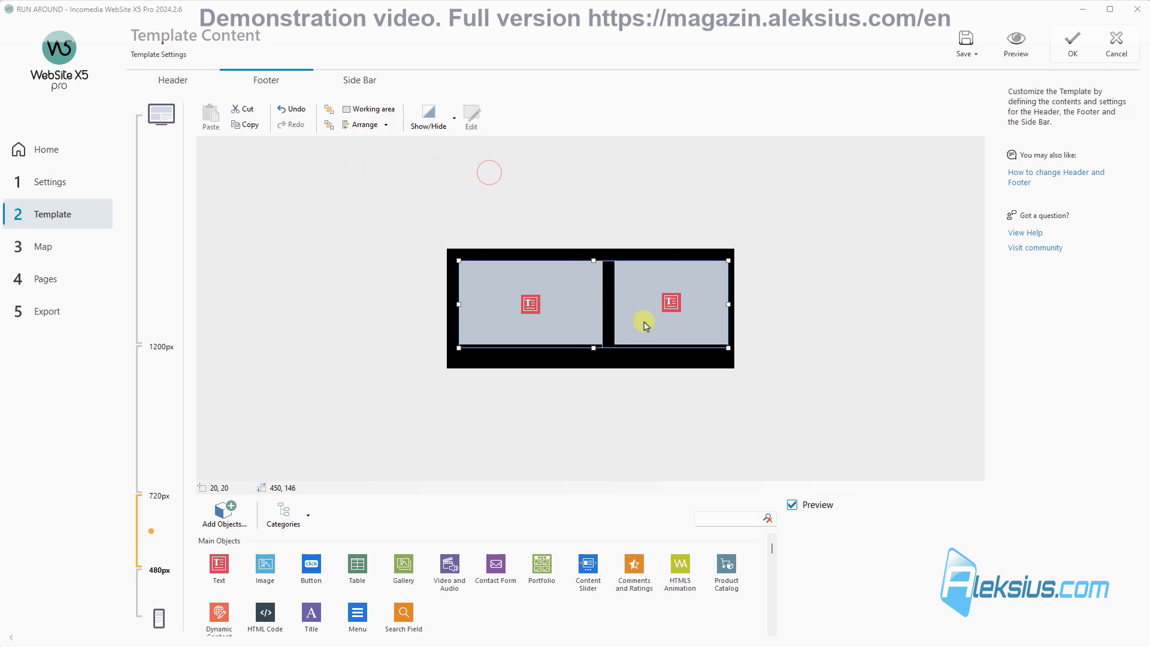
key("Left")
key("Left")
key("Left")
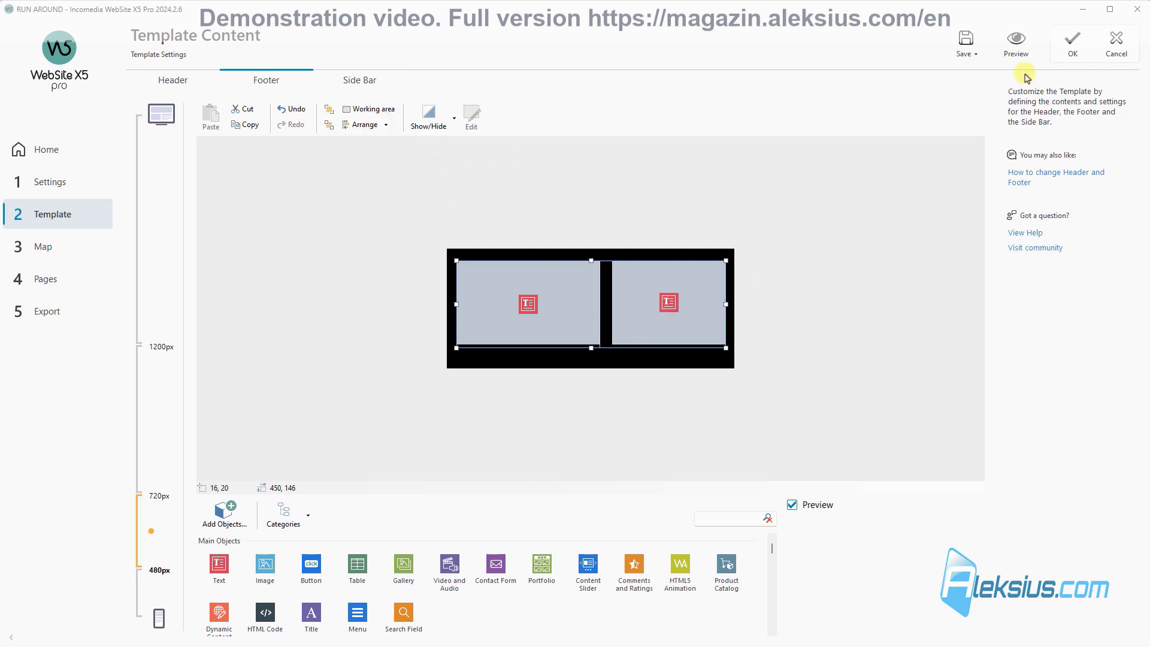
left_click(1019, 41)
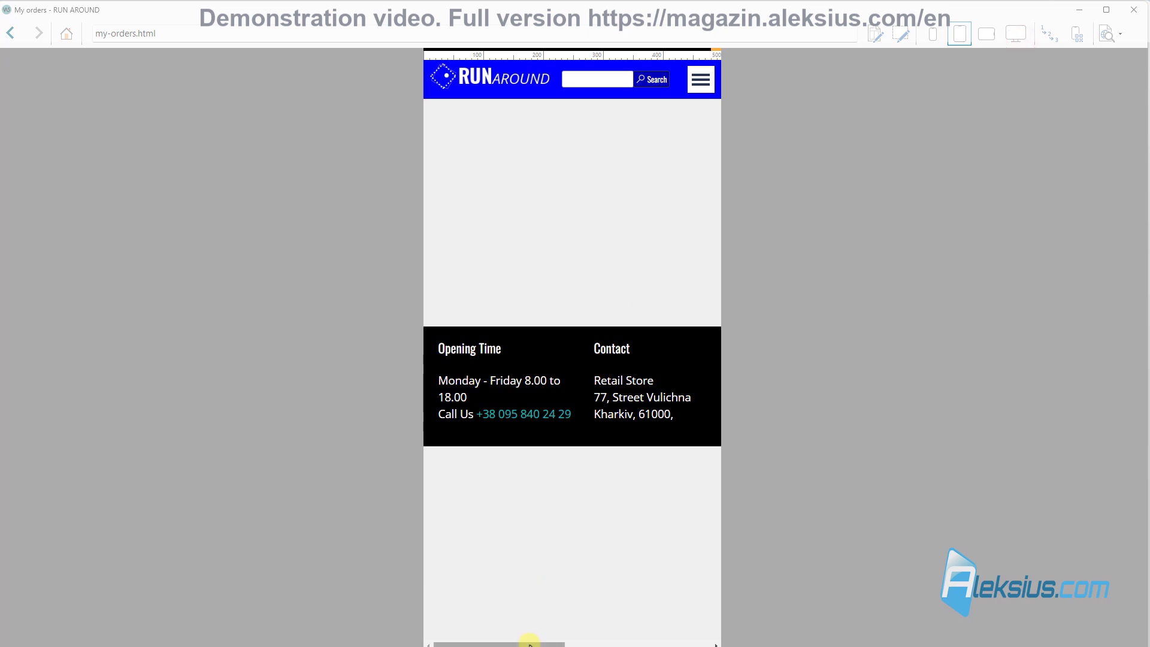
Step: Locate the off-canvas 'Designed by' credit line and move the Contact box out of the way
left_click_drag(527, 644, 710, 640)
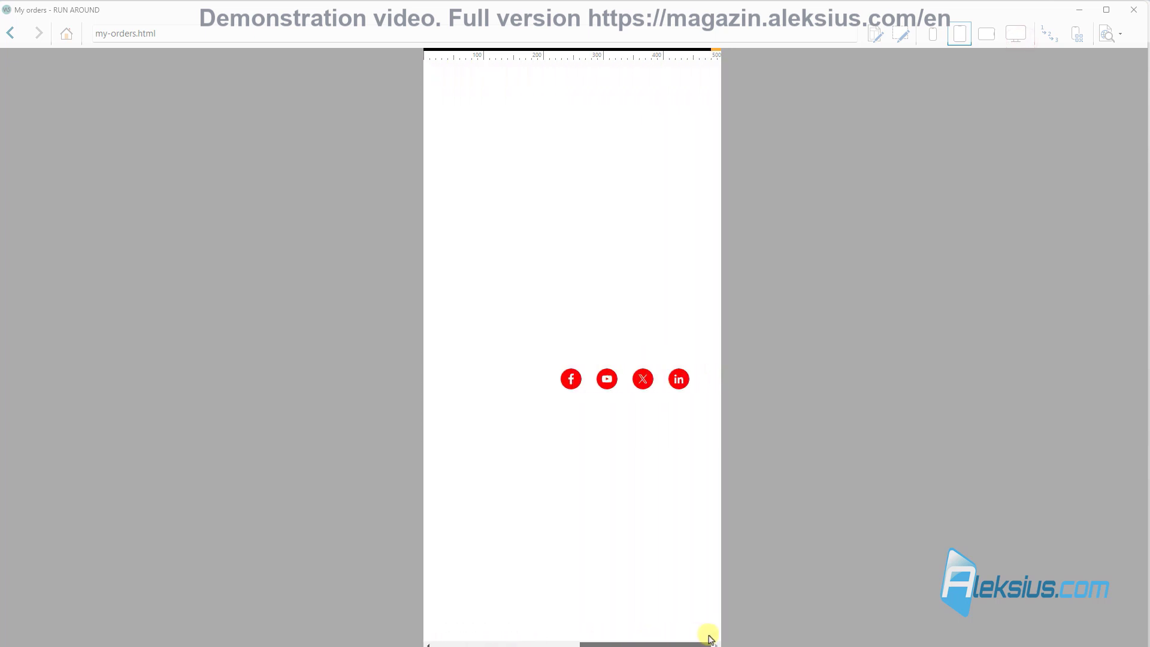
left_click(513, 264)
triple_click(641, 344)
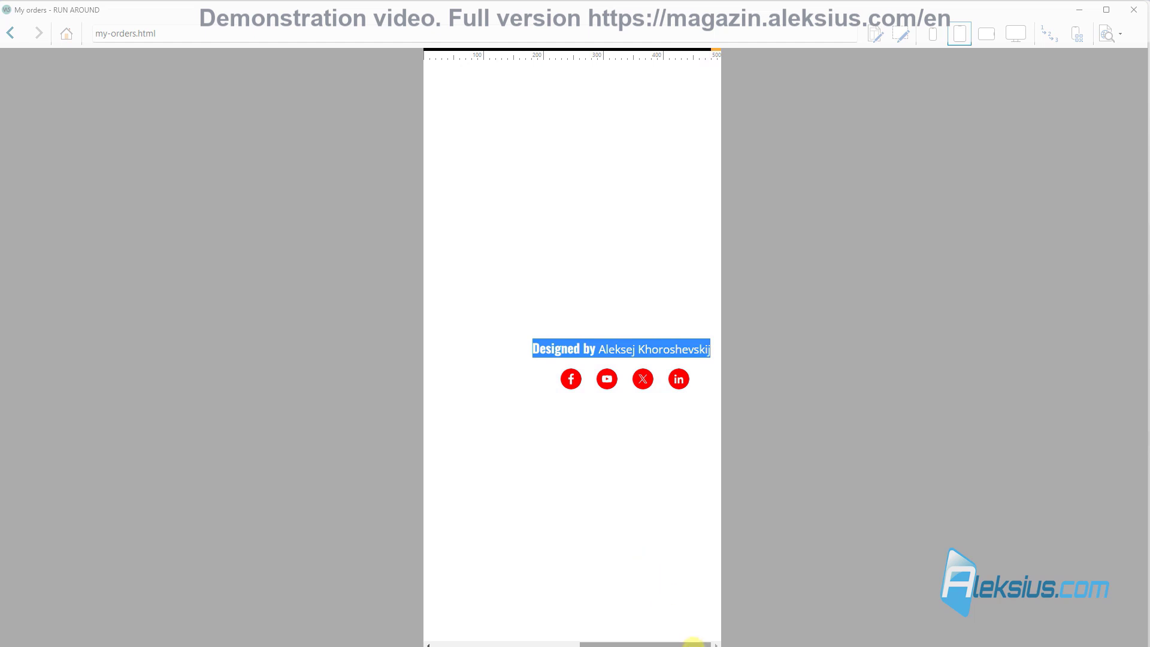
left_click_drag(693, 642, 537, 643)
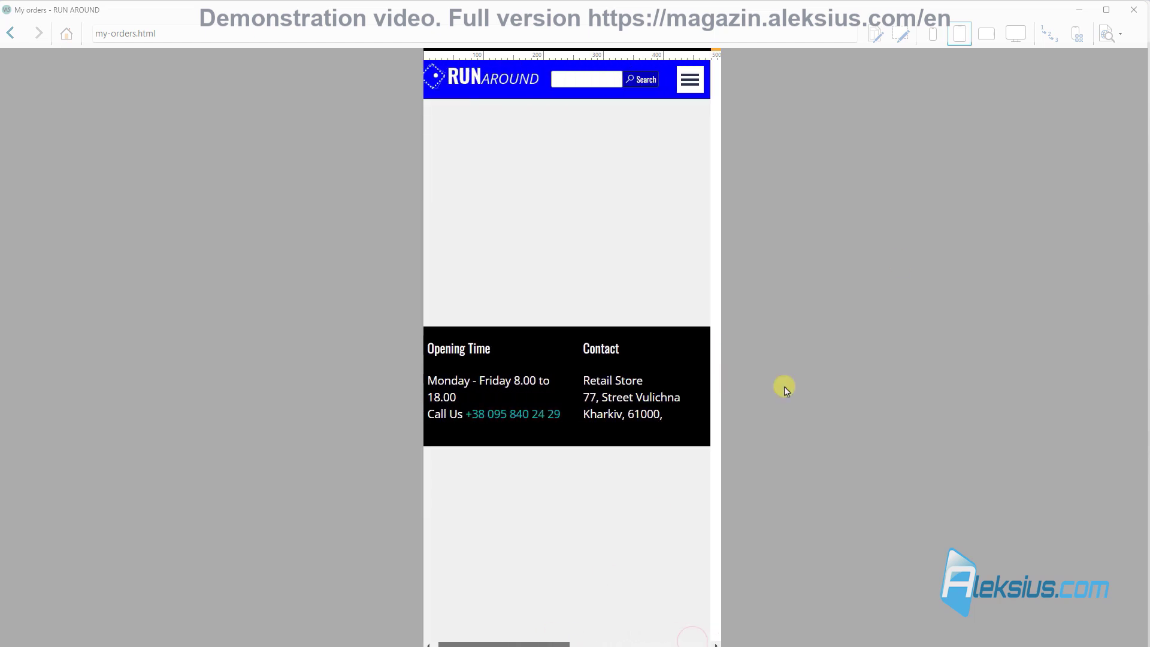
left_click(1138, 18)
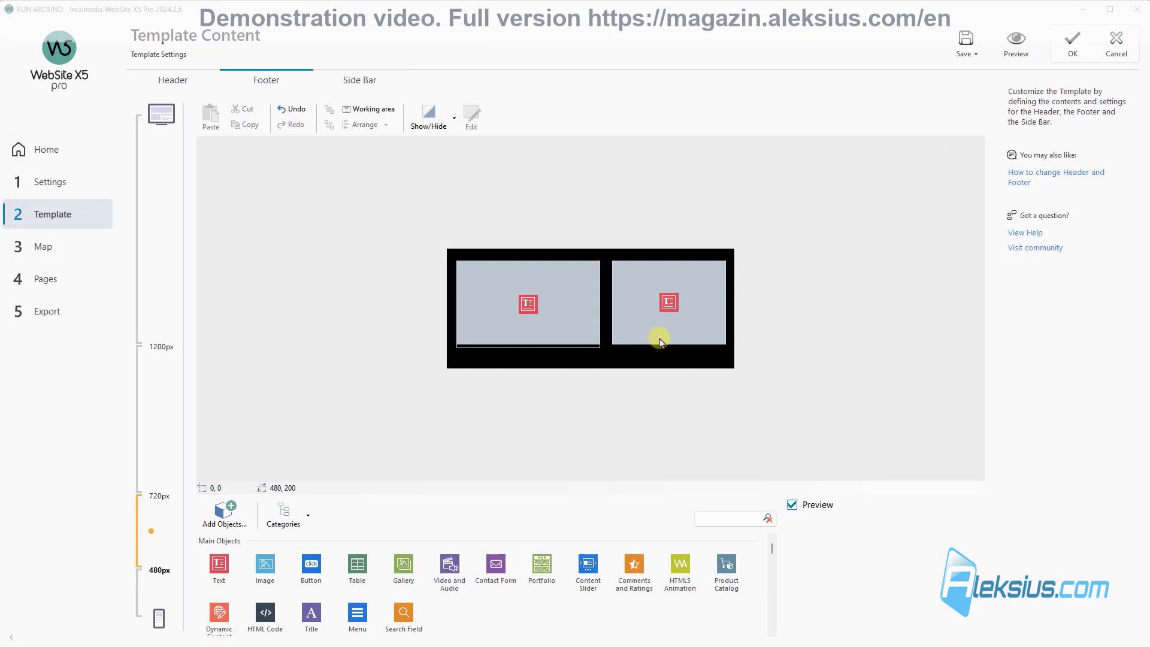
left_click(811, 332)
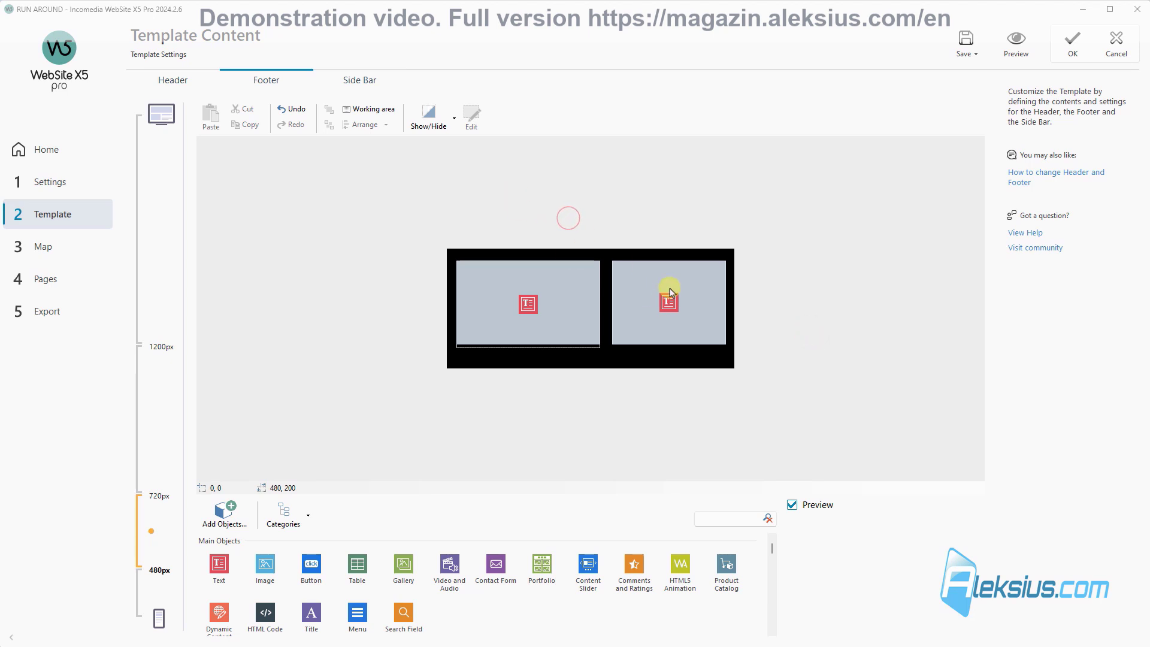
left_click_drag(659, 308, 527, 359)
left_click(657, 262)
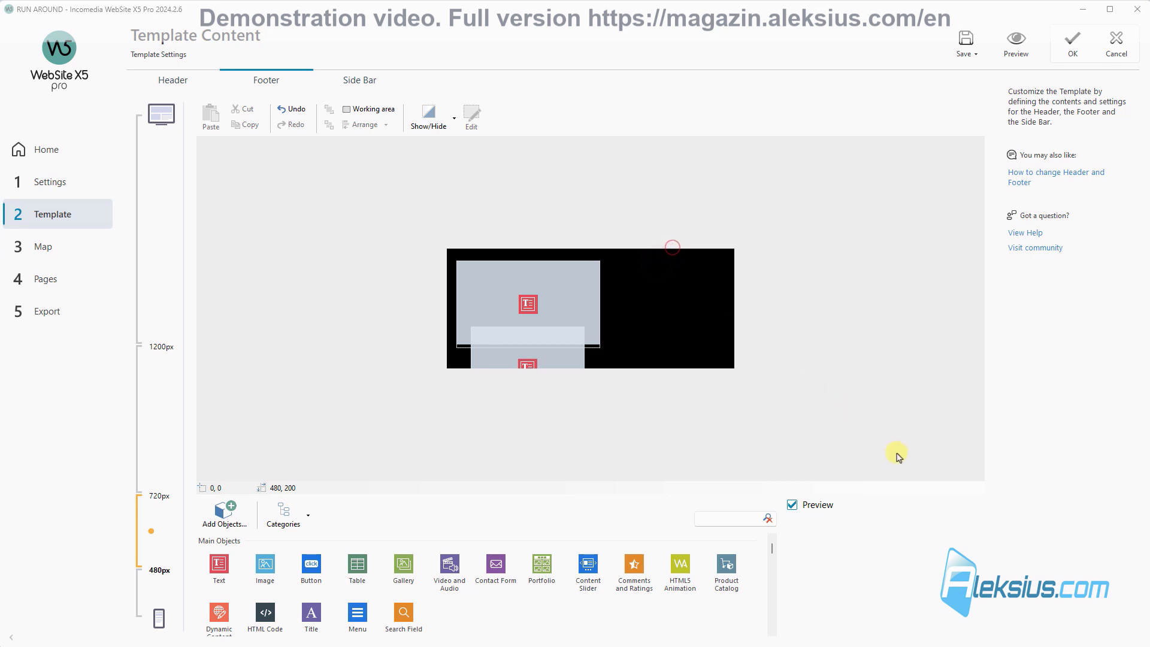
Step: Hide the credit line and social icons for this and smaller viewports, then put Contact back beside Opening Time
left_click_drag(688, 264, 920, 457)
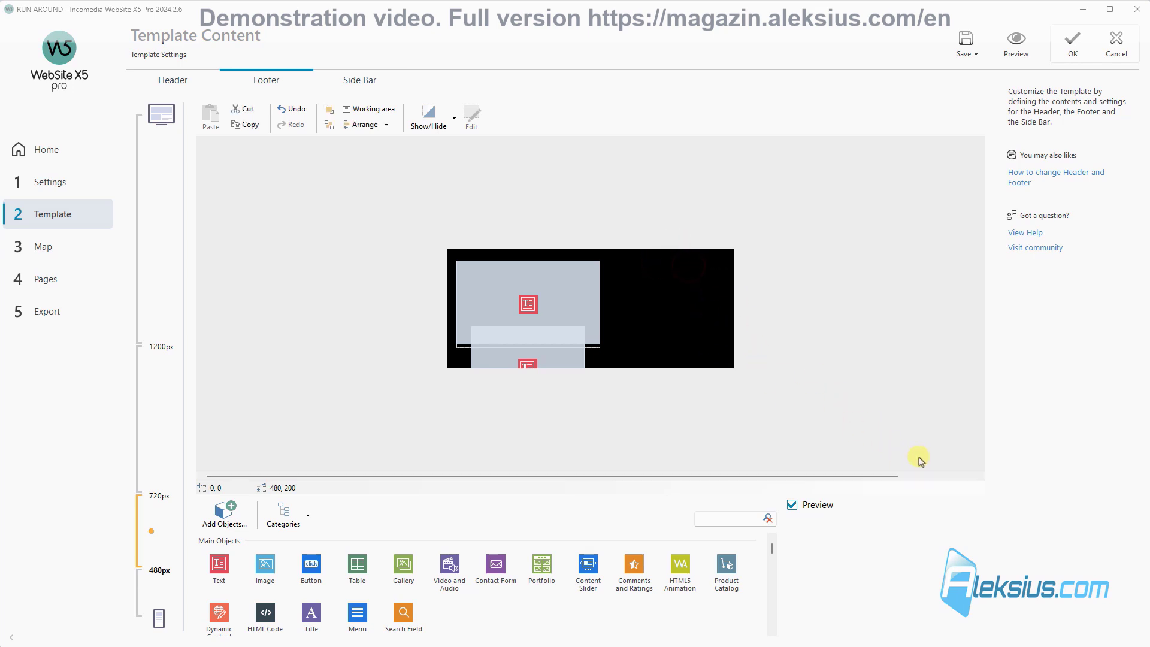
key("Left")
key("Left")
key("Left")
key("Left")
key("Left")
key("Left")
key("Left")
key("Left")
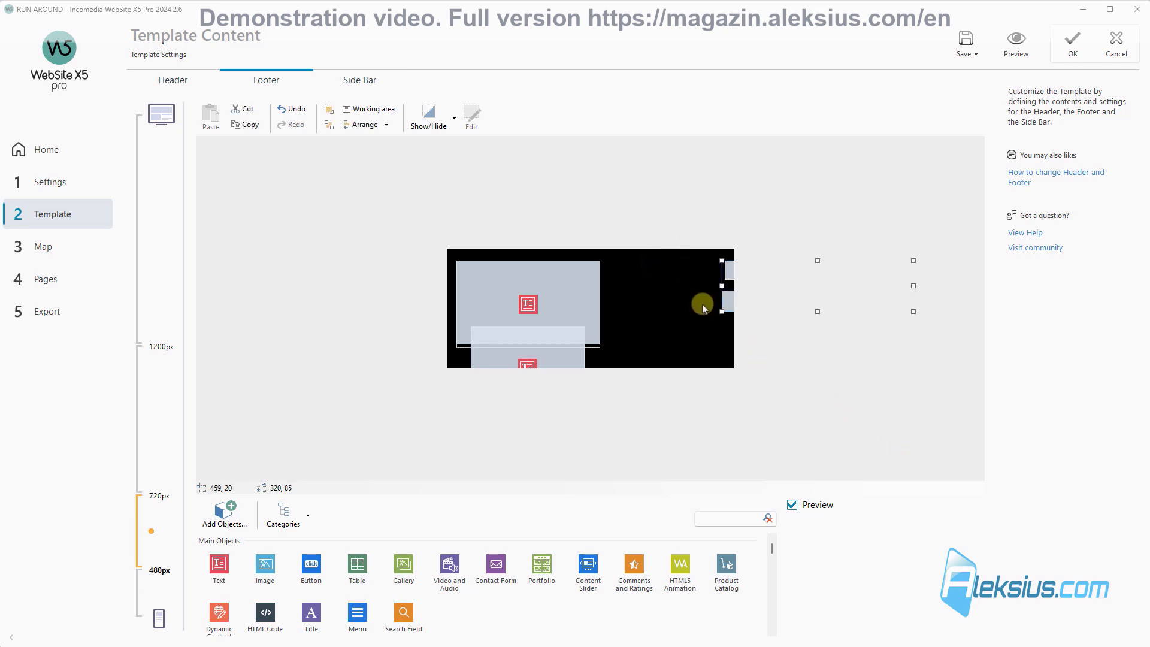
left_click_drag(717, 282, 555, 287)
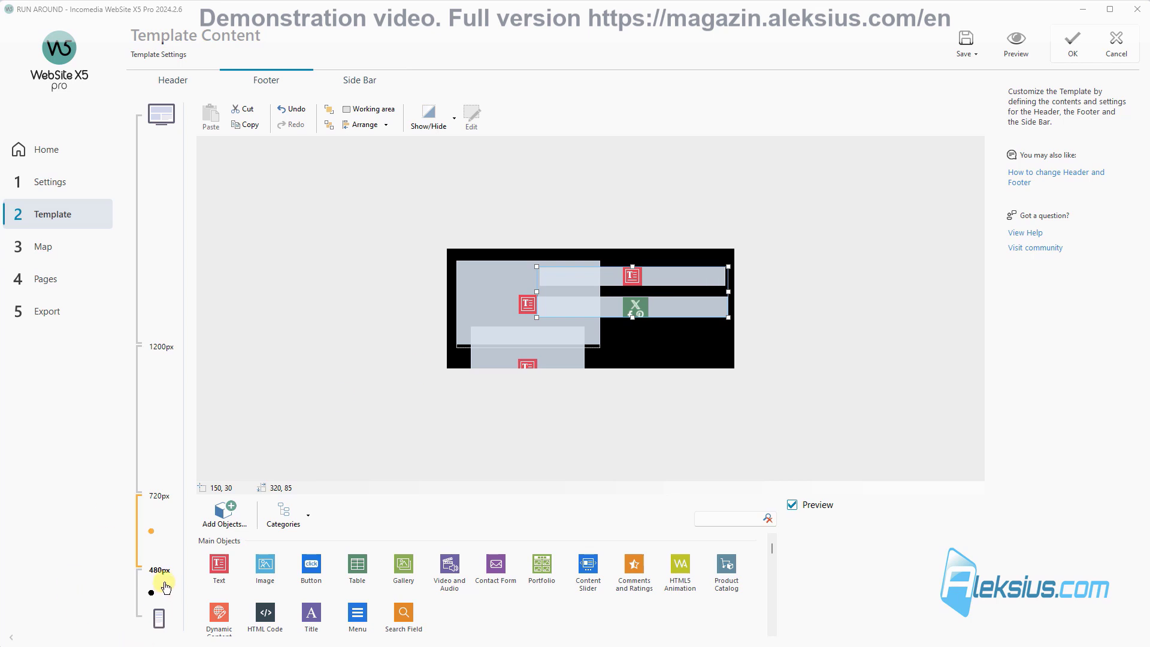
left_click(455, 120)
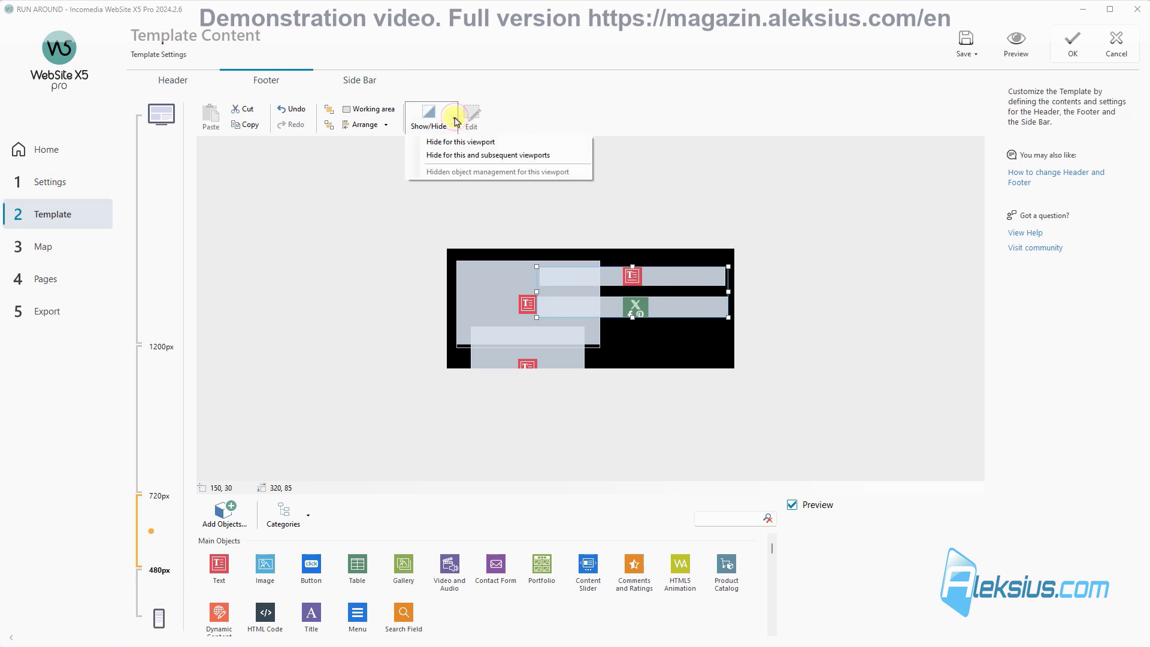
left_click(482, 157)
left_click_drag(543, 355, 687, 294)
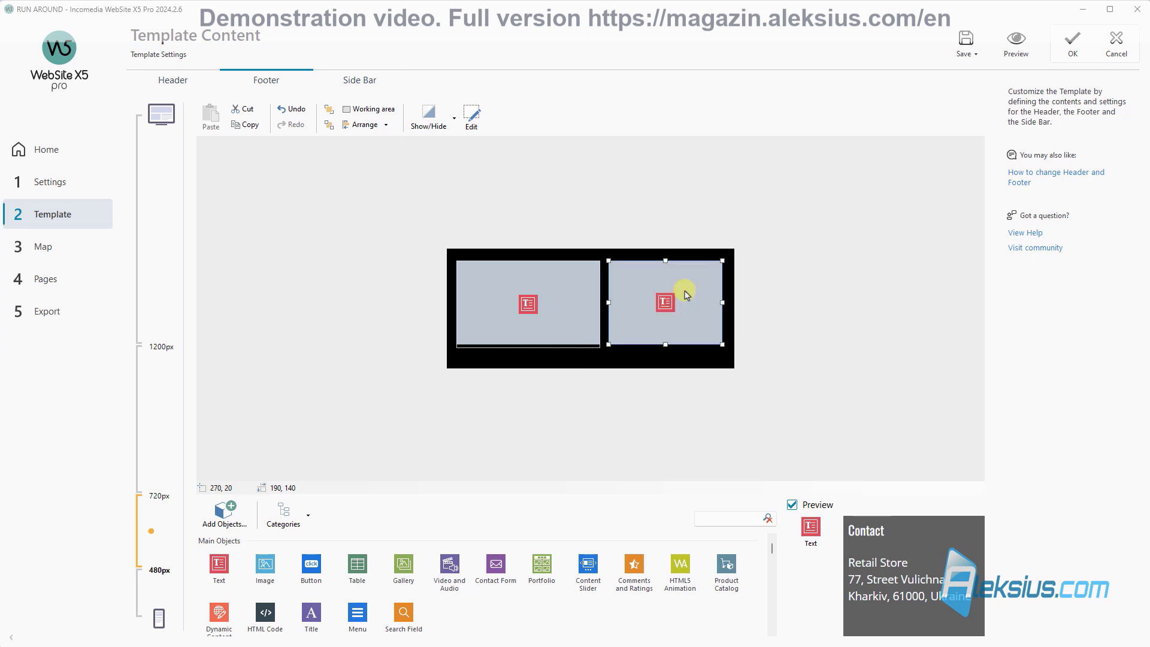
Step: Return to the 720–480 layout, save the project, preview the mobile footer, then select its blocks
left_click(167, 449)
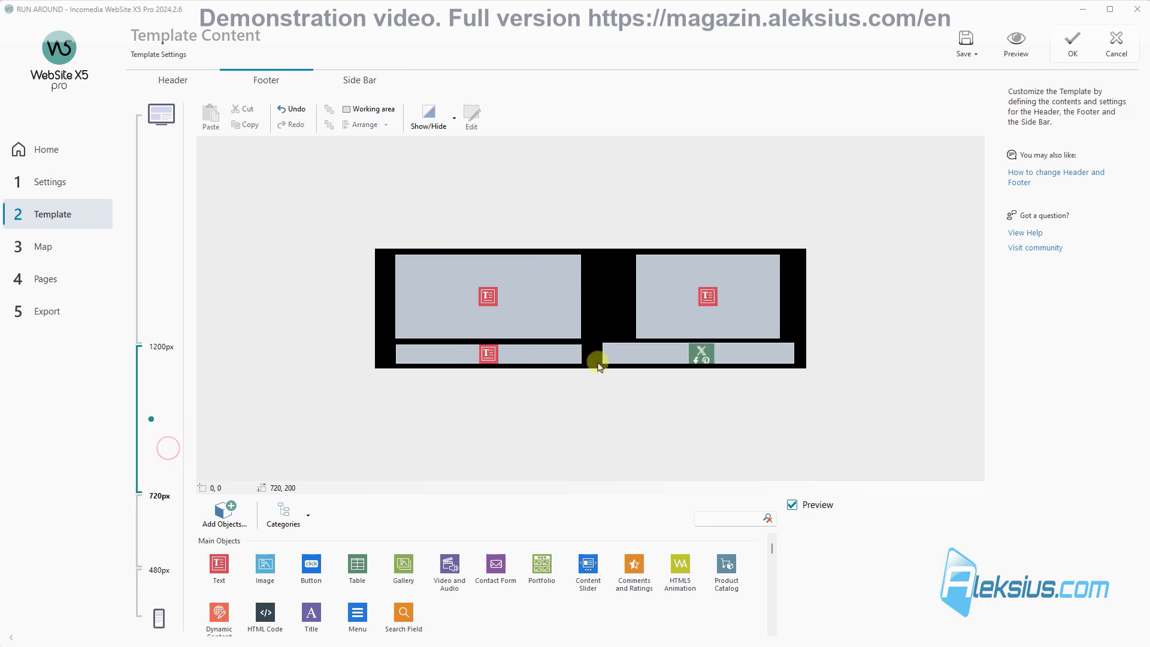
left_click(154, 543)
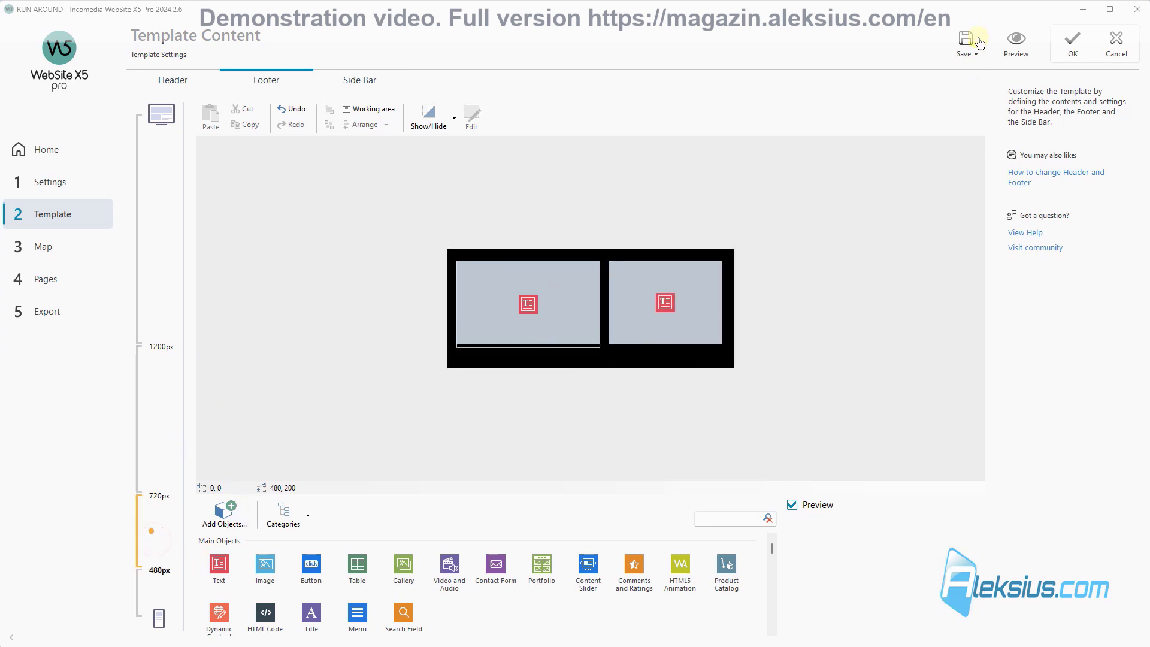
left_click(973, 40)
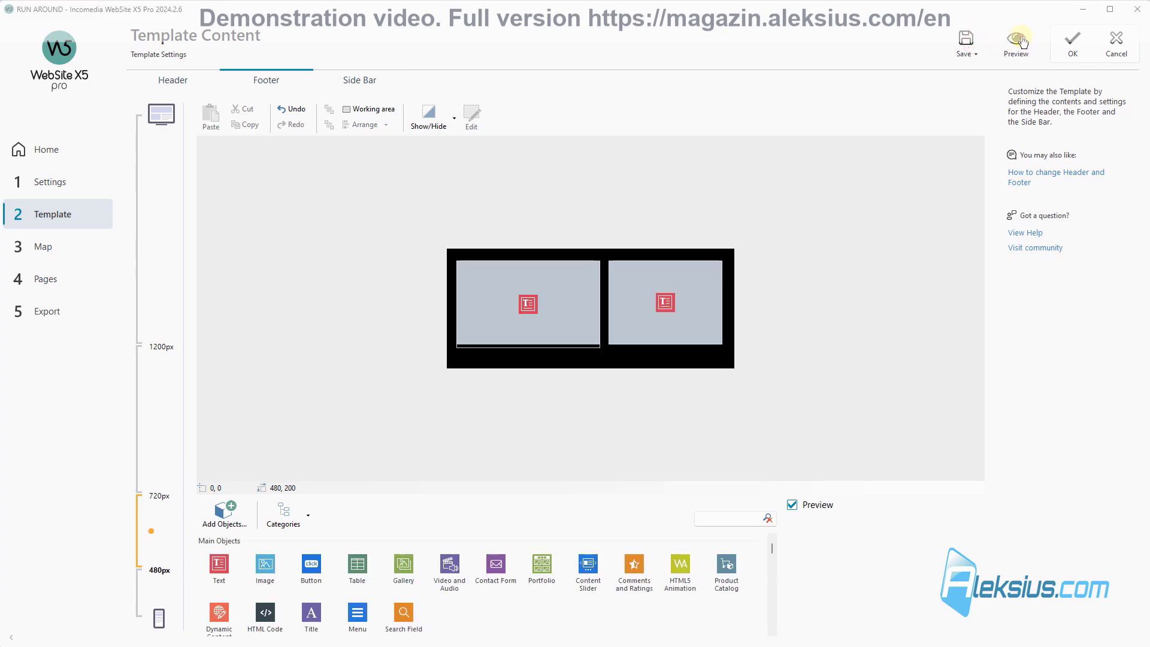
left_click(1021, 40)
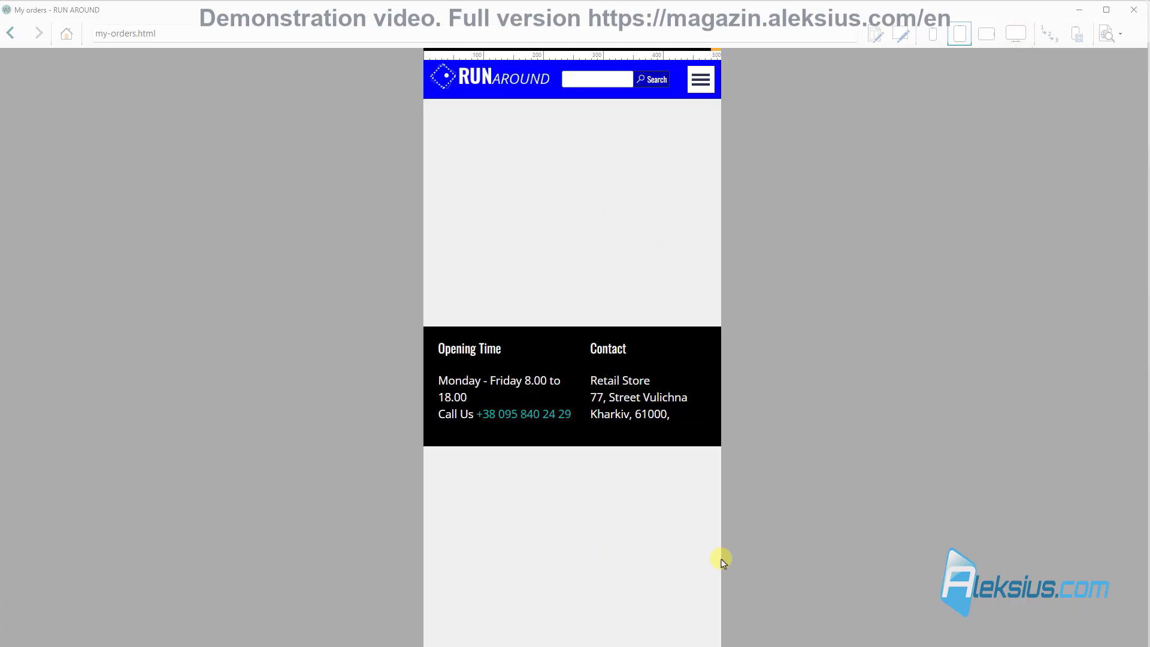
left_click(1139, 10)
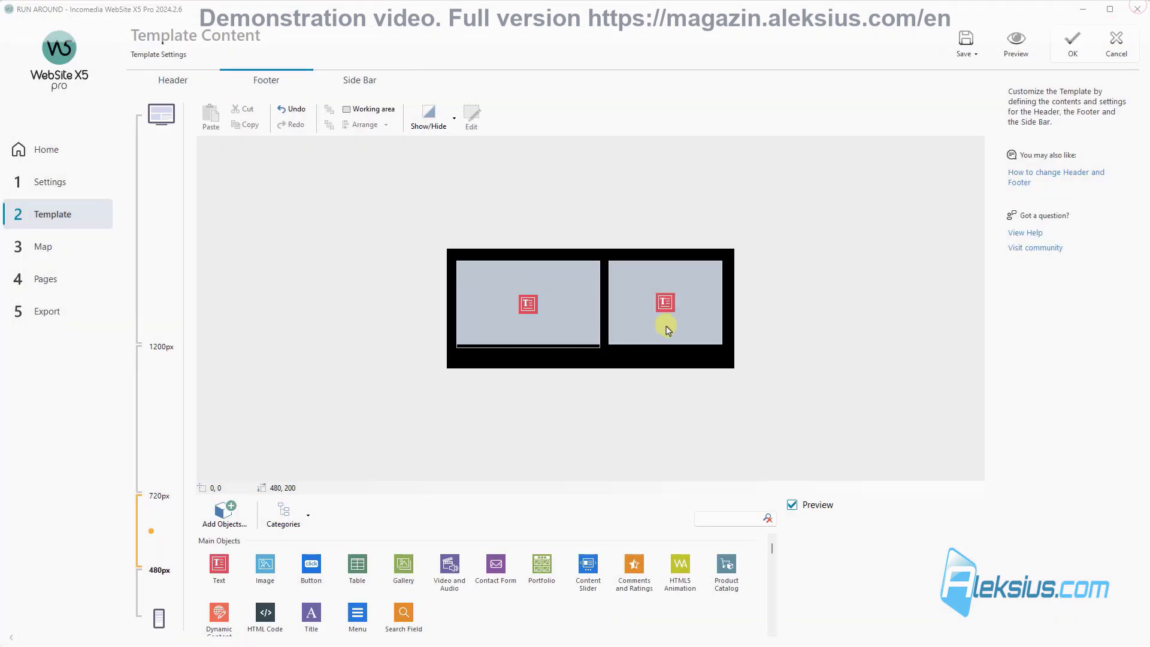
left_click(664, 328)
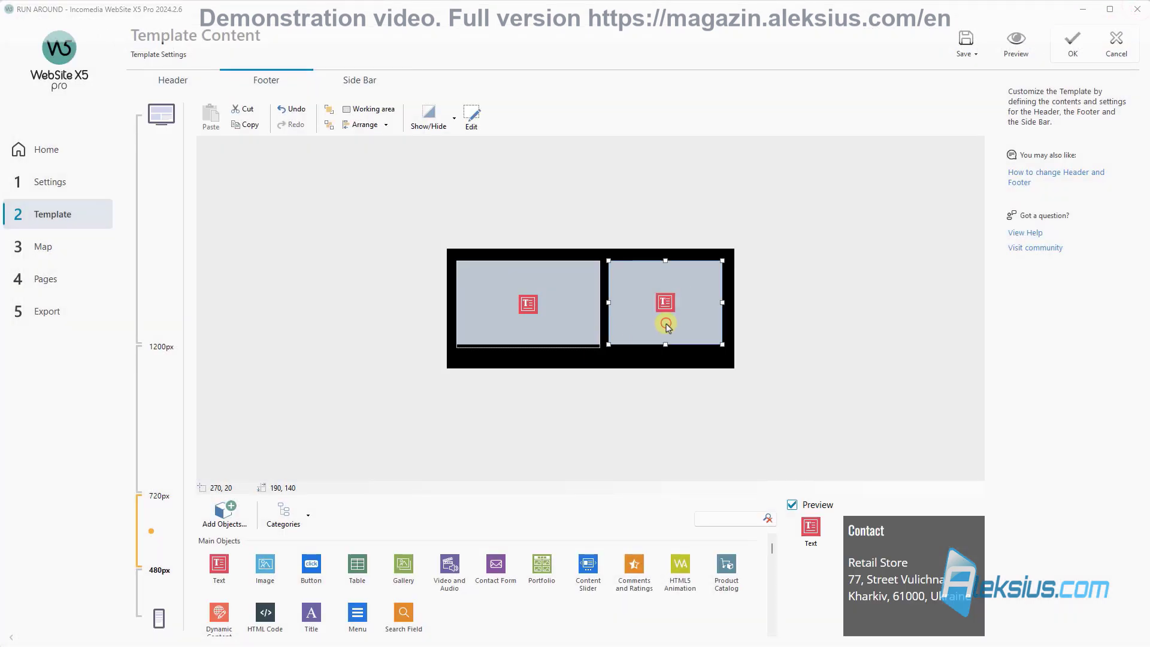
left_click(583, 304)
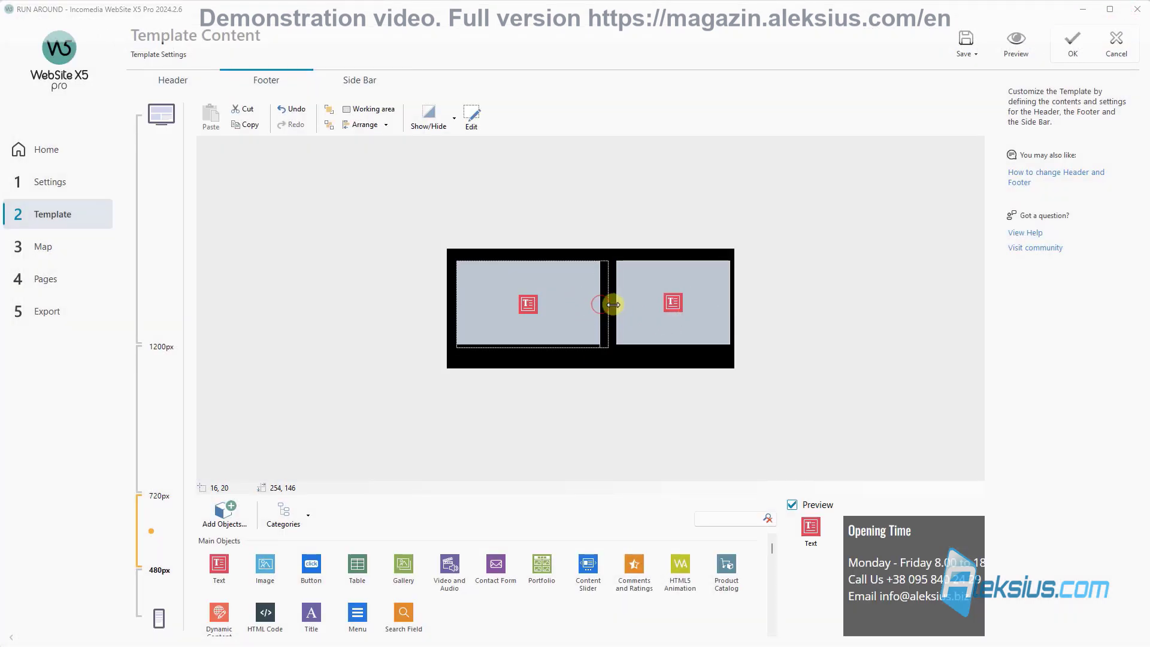
Step: Widen the Opening Time footer block to 254×146 and preview the result
left_click_drag(613, 305, 609, 306)
key("Left")
key("Left")
key("Left")
key("Left")
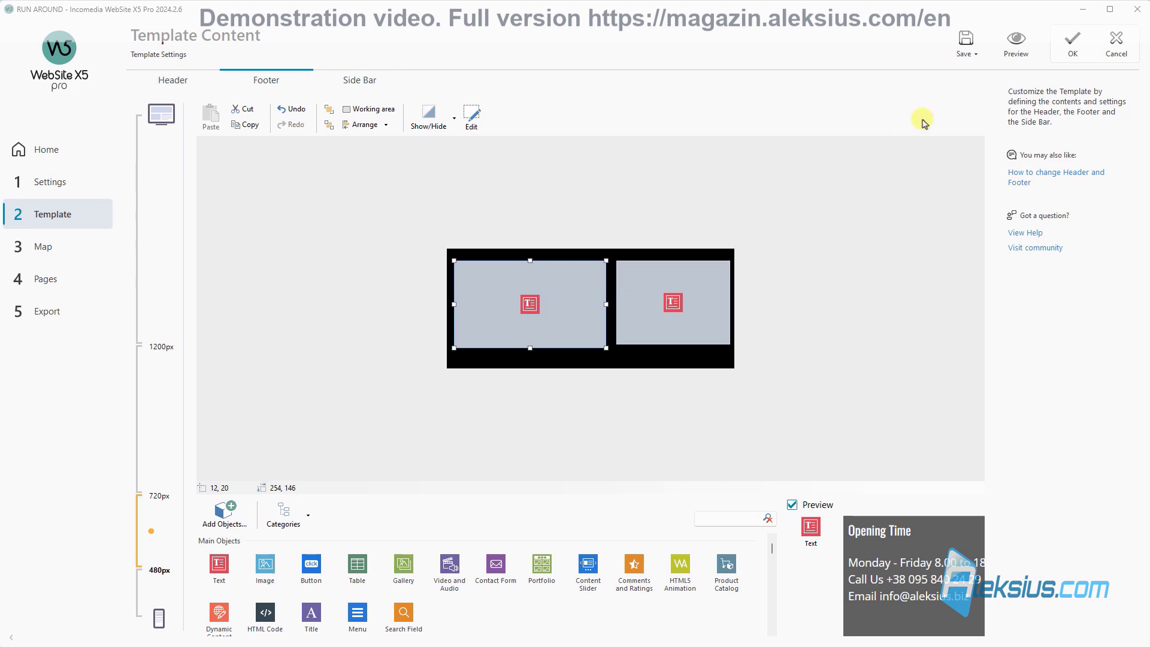
left_click(1015, 40)
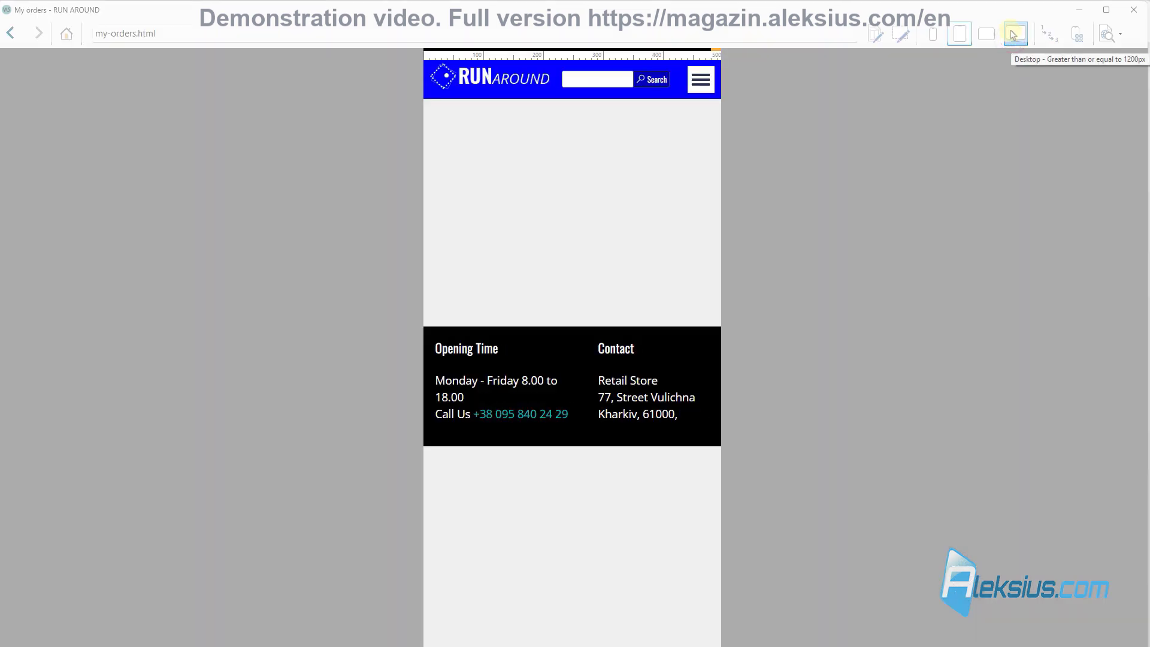
left_click(1143, 12)
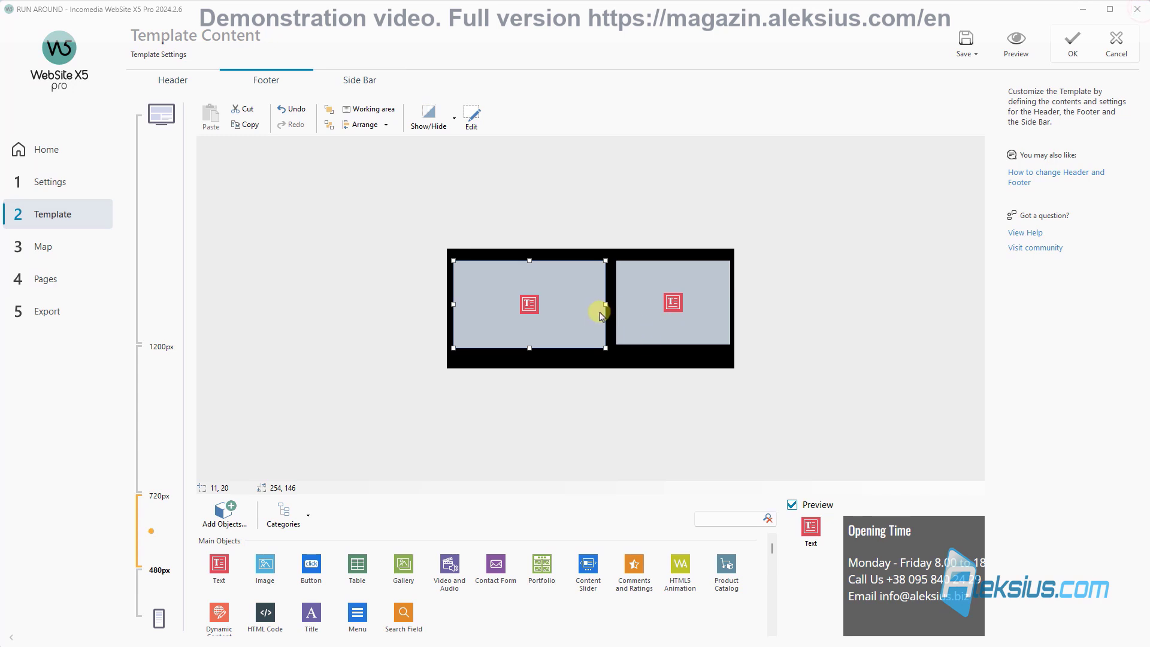
Step: Narrow the Contact block from its left side, preview, save, and open the below-480px layout
left_click(623, 309)
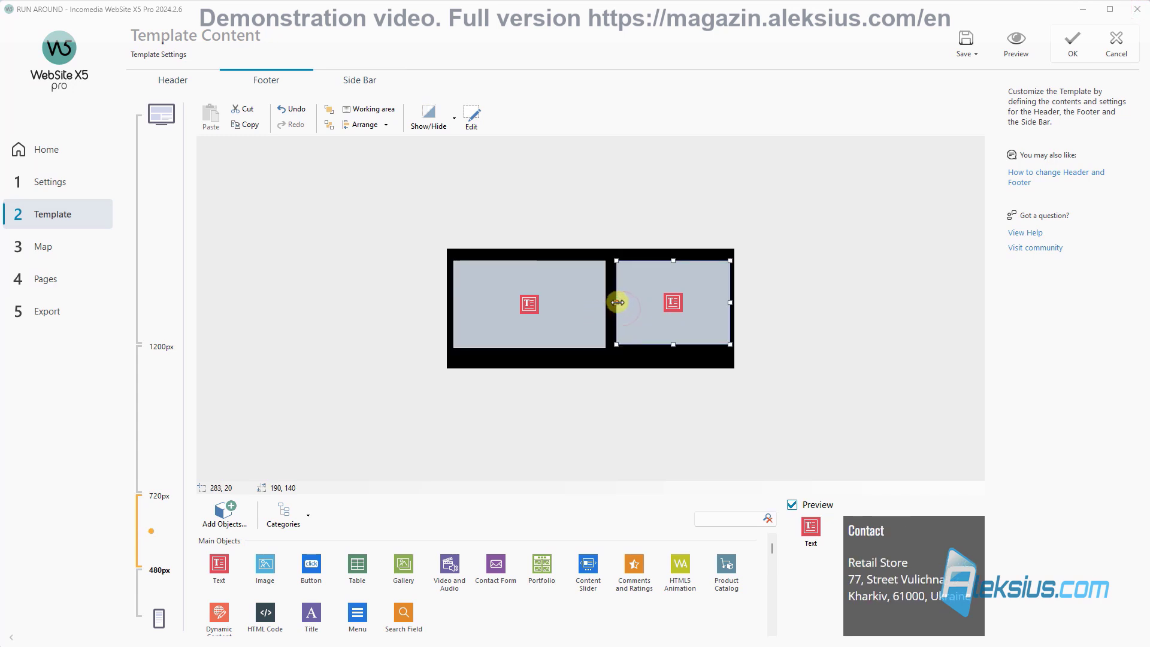
mouse_move(617, 303)
left_mouse_down()
mouse_move(633, 303)
mouse_move(623, 304)
left_mouse_up()
left_click(598, 308)
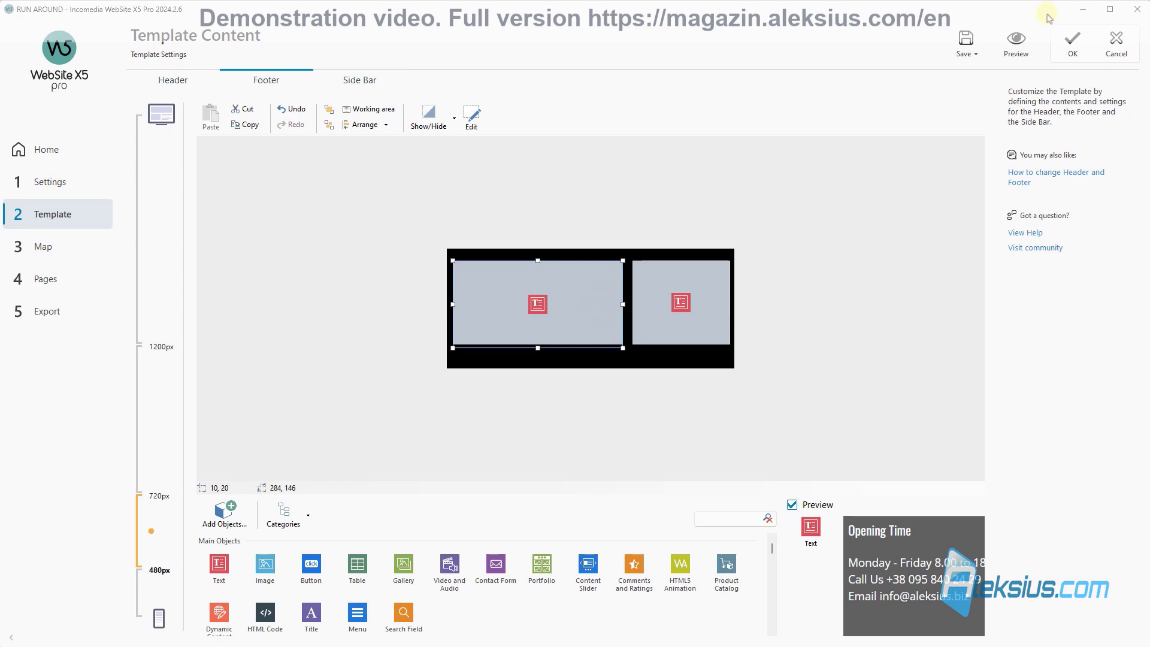
left_click(1017, 52)
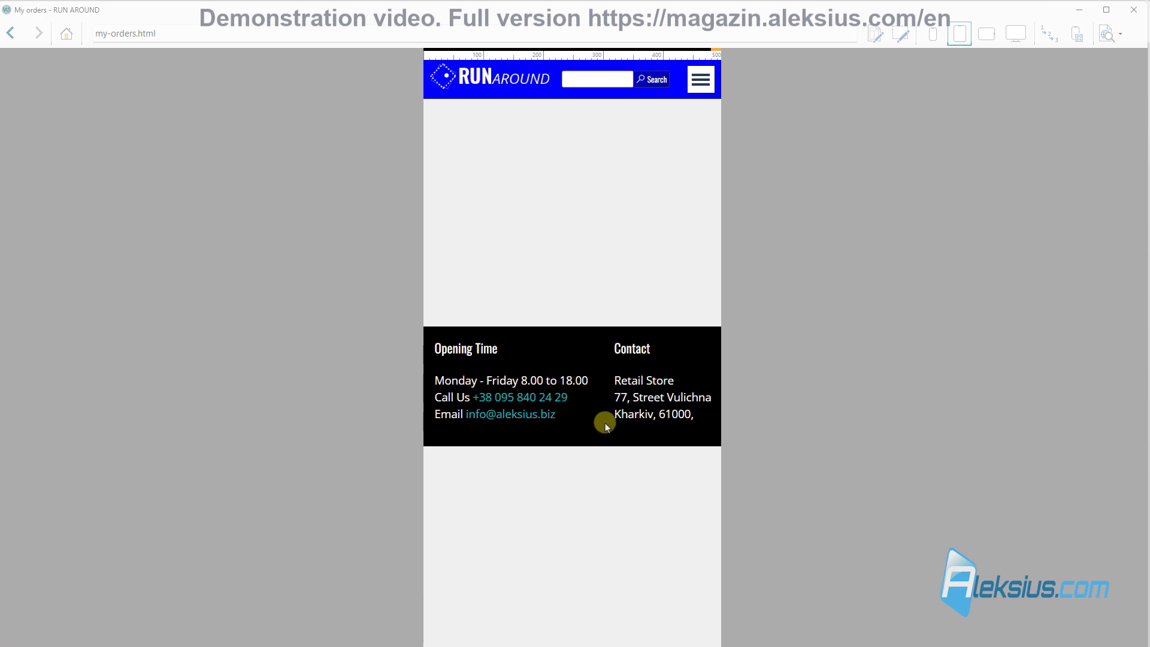
left_click(1134, 13)
left_click(967, 48)
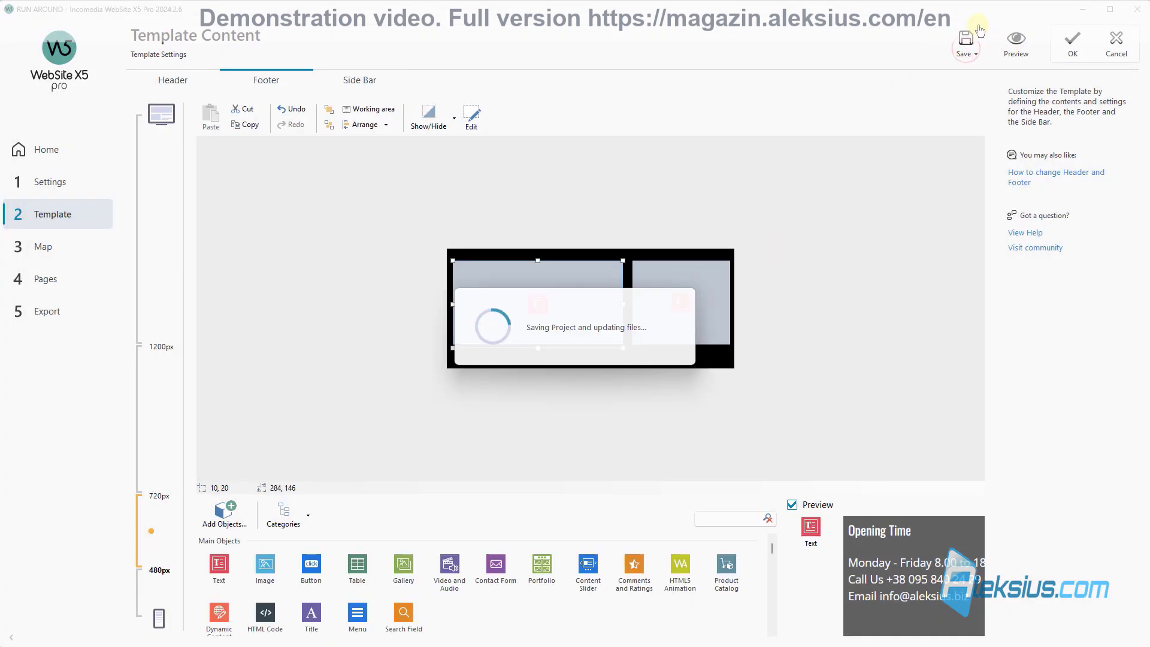
left_click(168, 593)
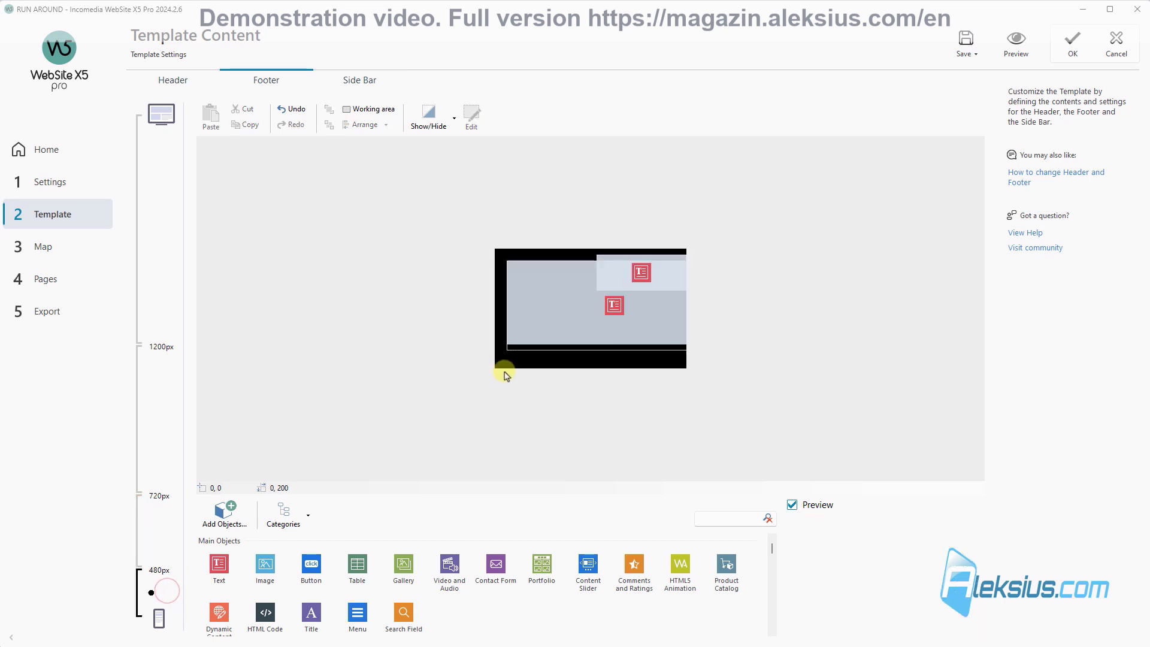
Step: Place Contact at the footer's bottom-left beneath Opening Time, with Opening Time 300 px wide
left_click(556, 302)
left_click_drag(650, 275, 562, 347)
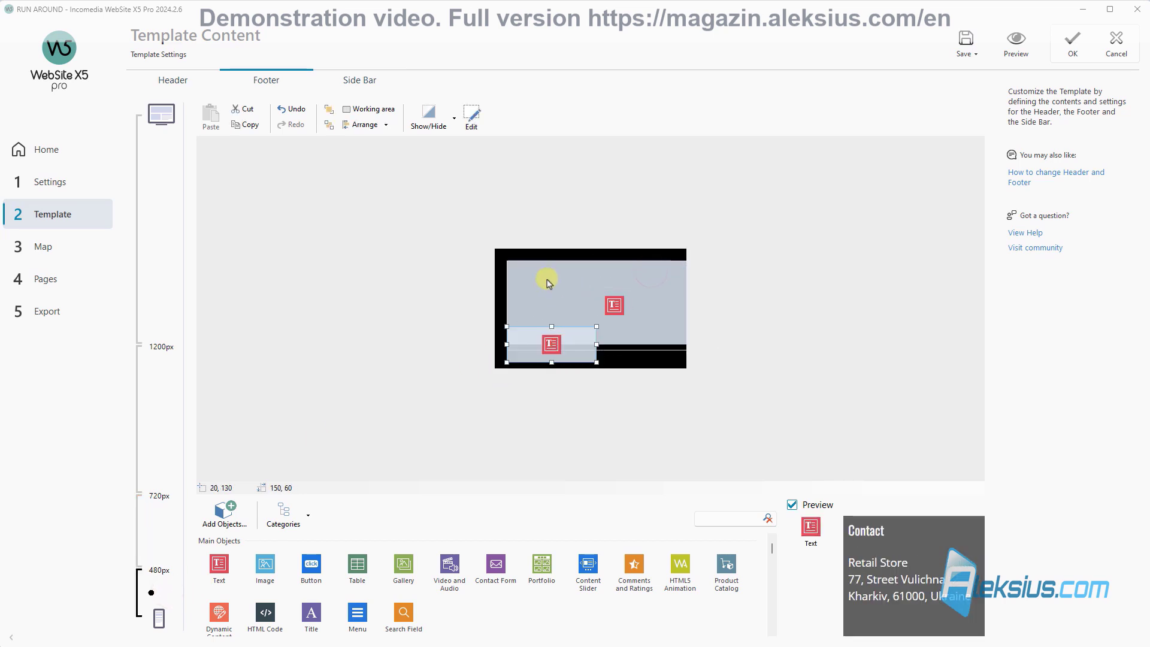
left_click_drag(549, 283, 543, 277)
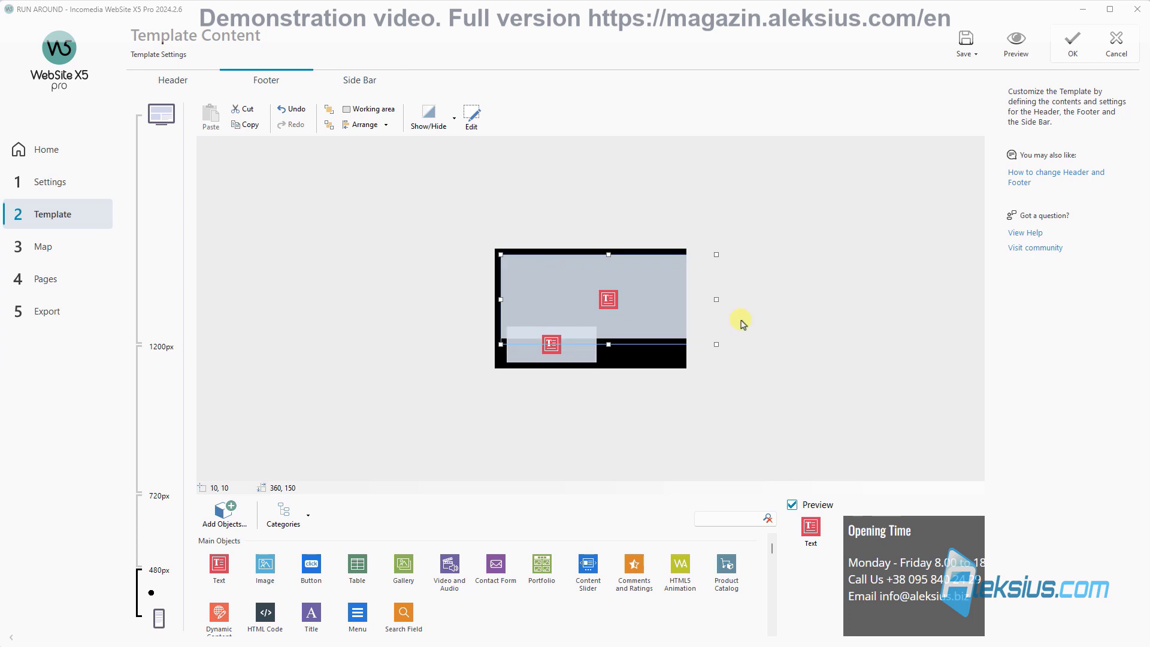
left_click_drag(677, 298, 676, 298)
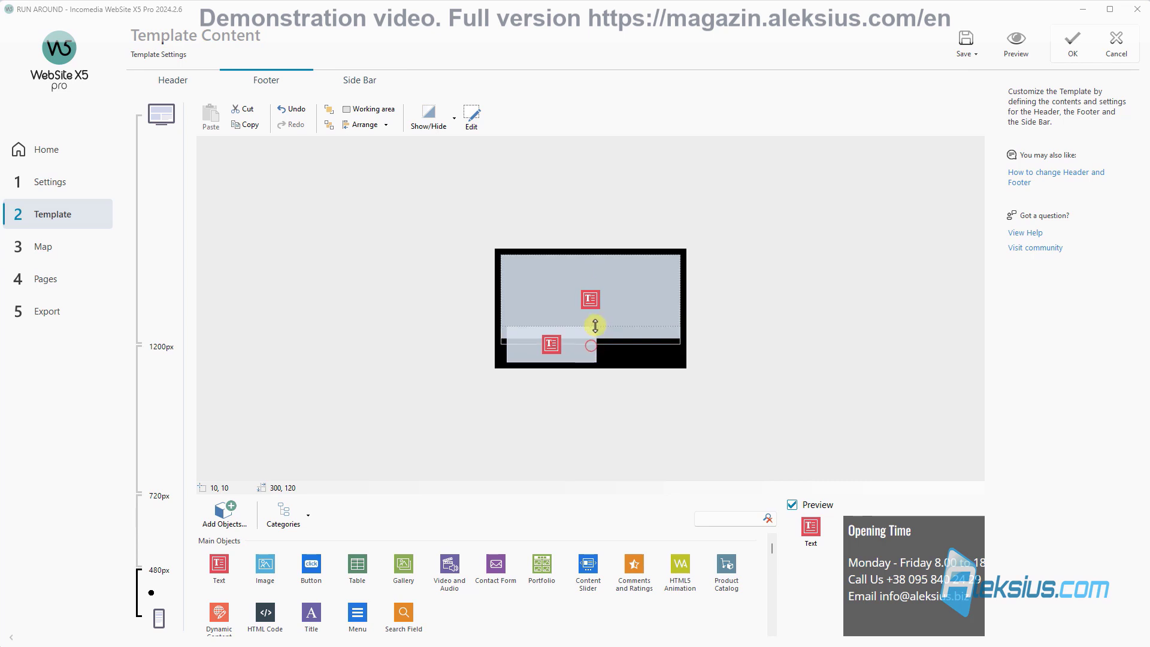
left_click_drag(595, 326, 684, 344)
Step: Preview the stacked footer at phone-portrait width
left_click(557, 346)
left_click(1022, 52)
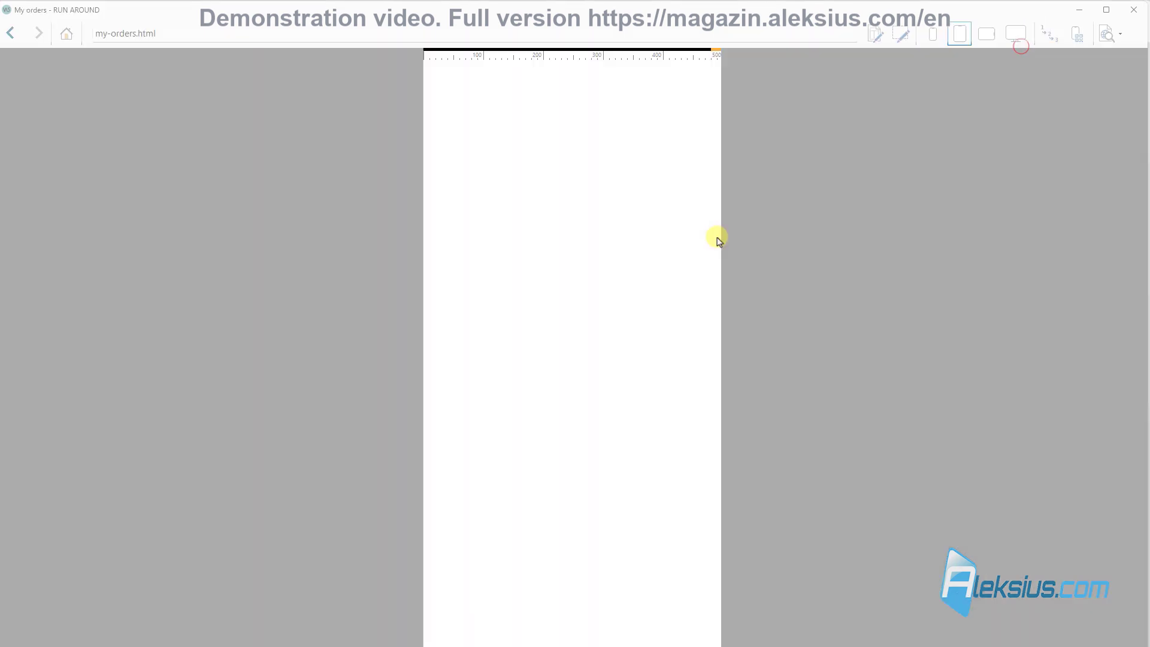
left_click(933, 34)
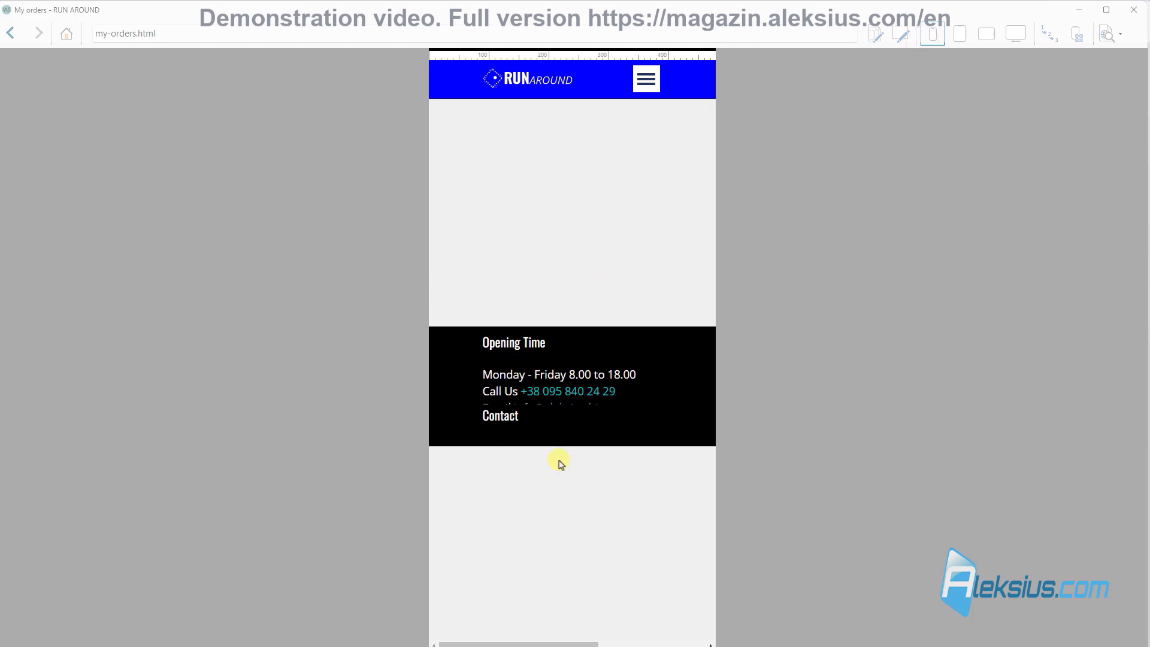
left_click(1137, 16)
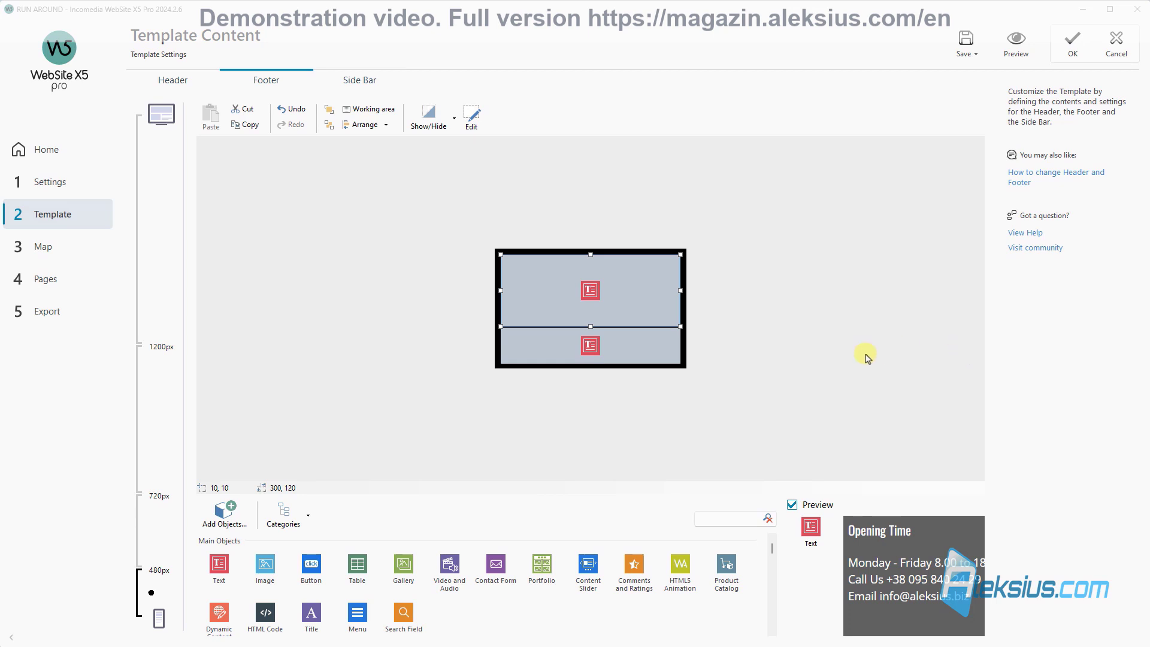
Step: Hide the Contact footer block for the smallest viewport
left_click(658, 343)
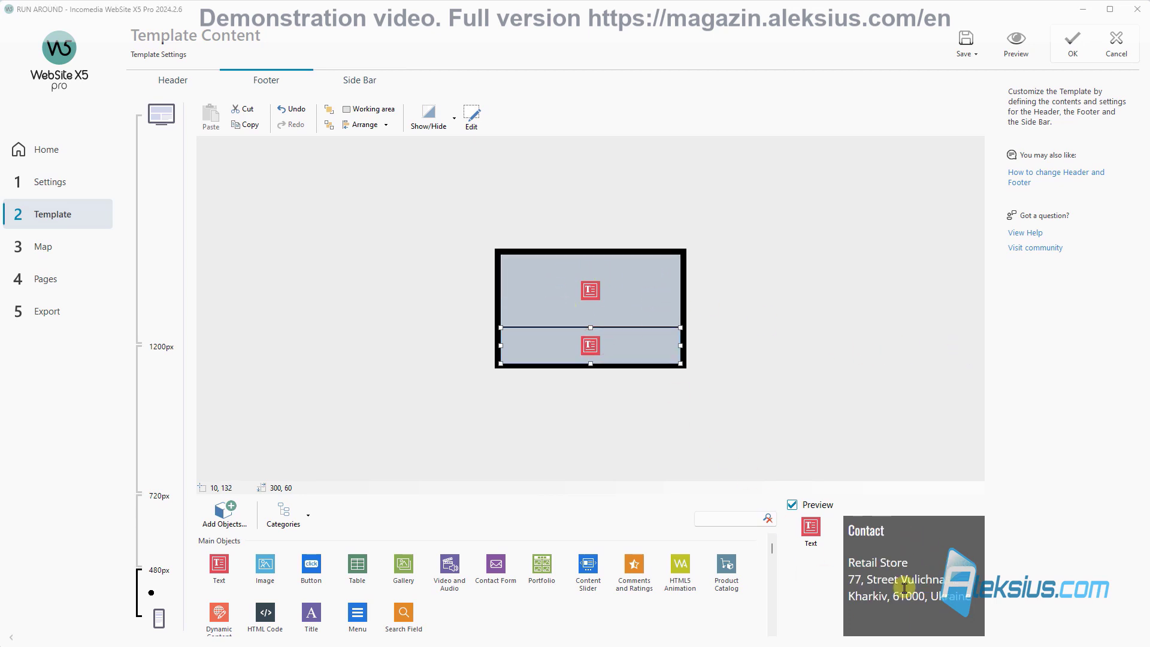
right_click(624, 350)
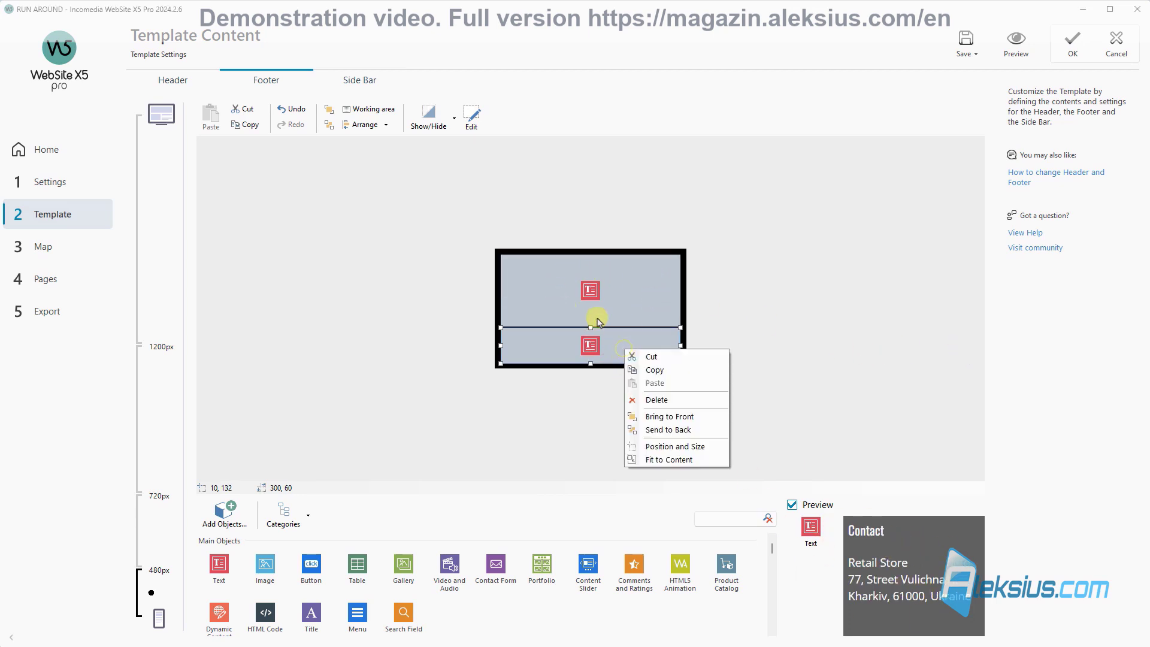
left_click(446, 122)
left_click(449, 119)
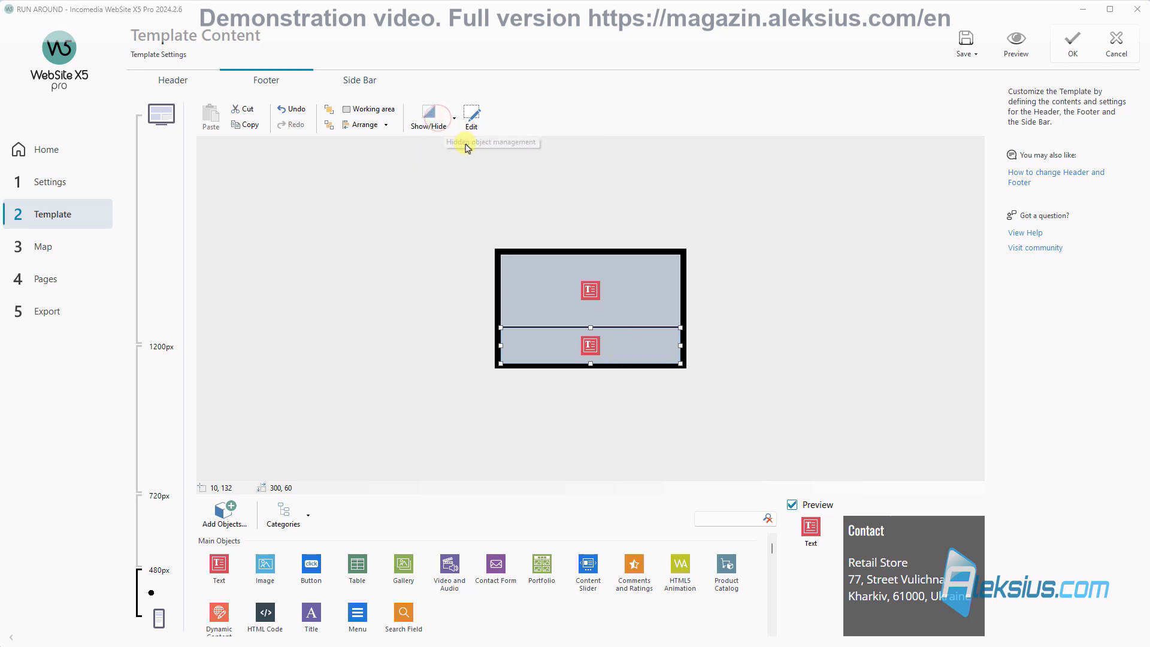
left_click(453, 115)
left_click(454, 115)
left_click(454, 118)
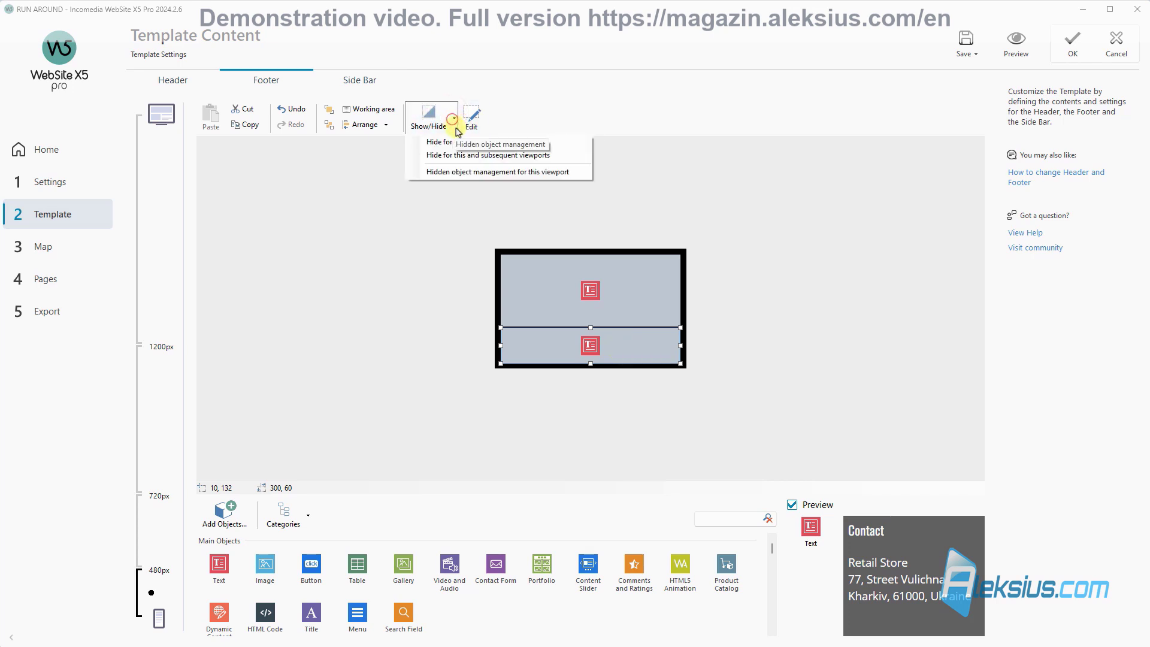
left_click(452, 145)
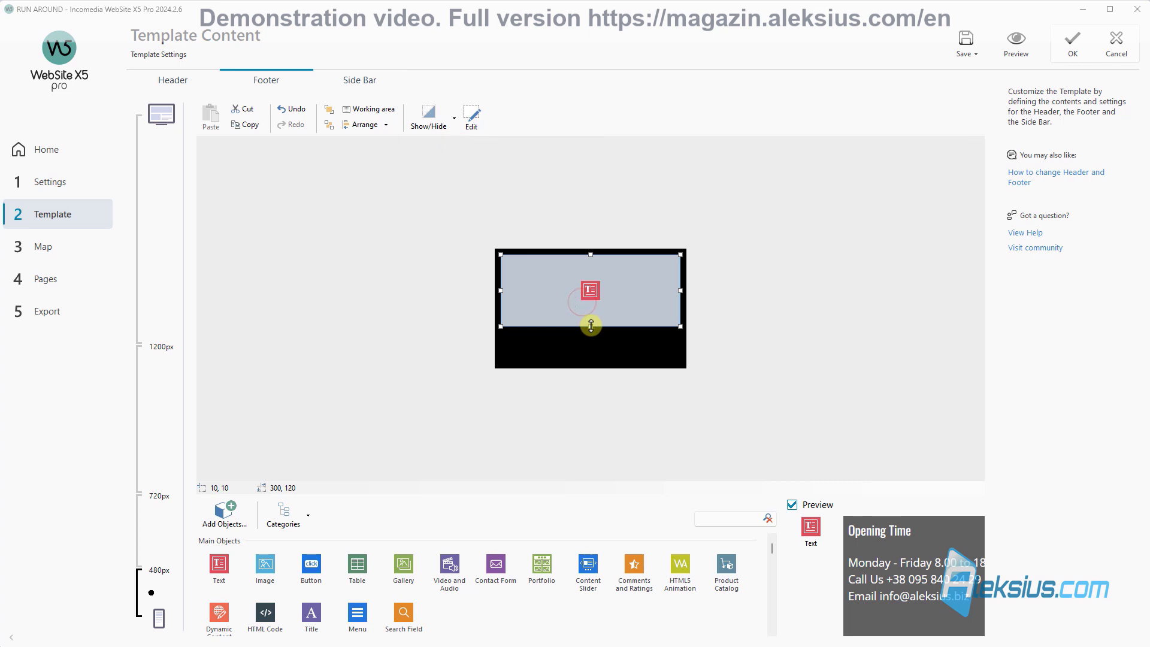
Step: Stretch Opening Time to 180 px tall and preview at phone and tablet widths
left_click_drag(591, 326, 591, 362)
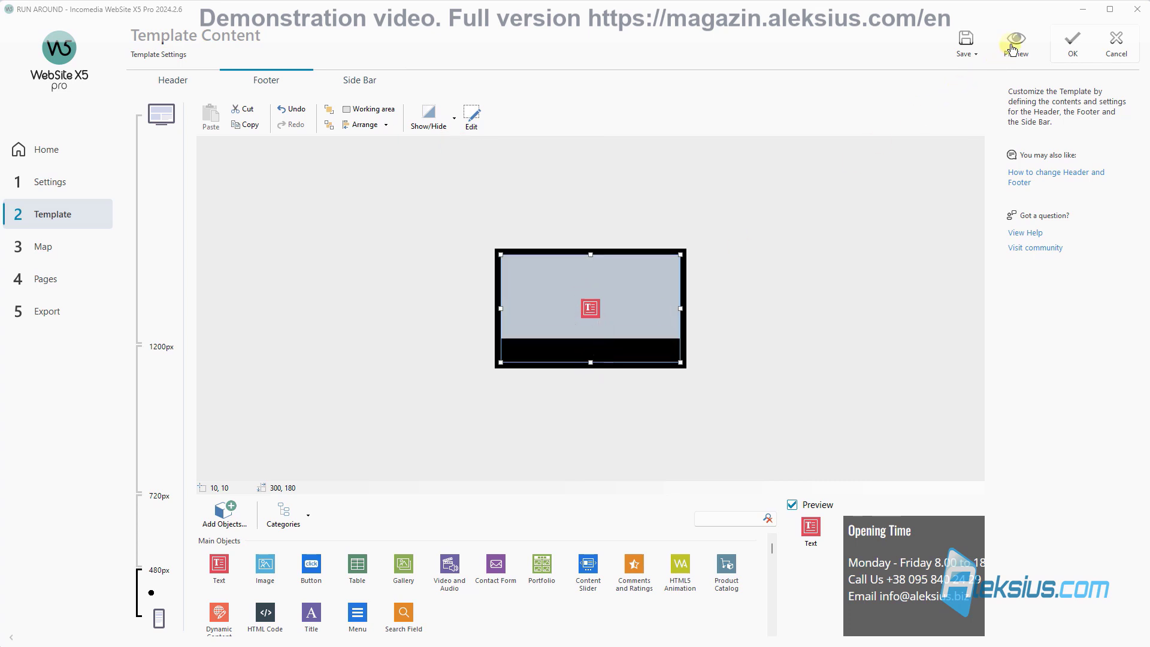
left_click(1013, 48)
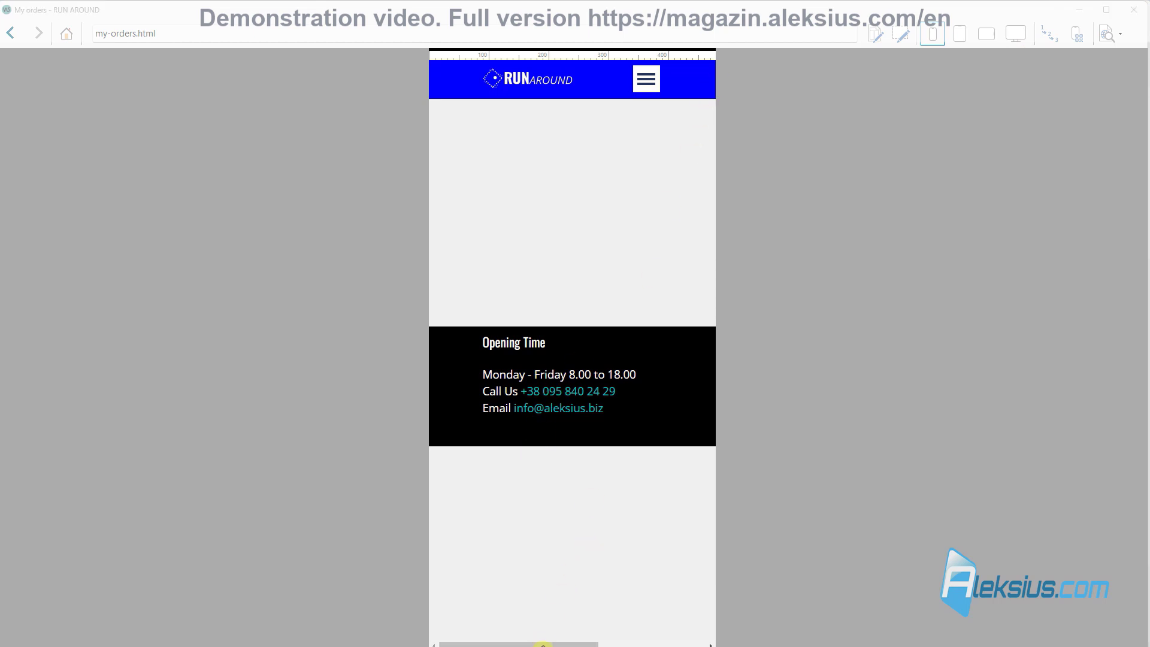
left_click(547, 645)
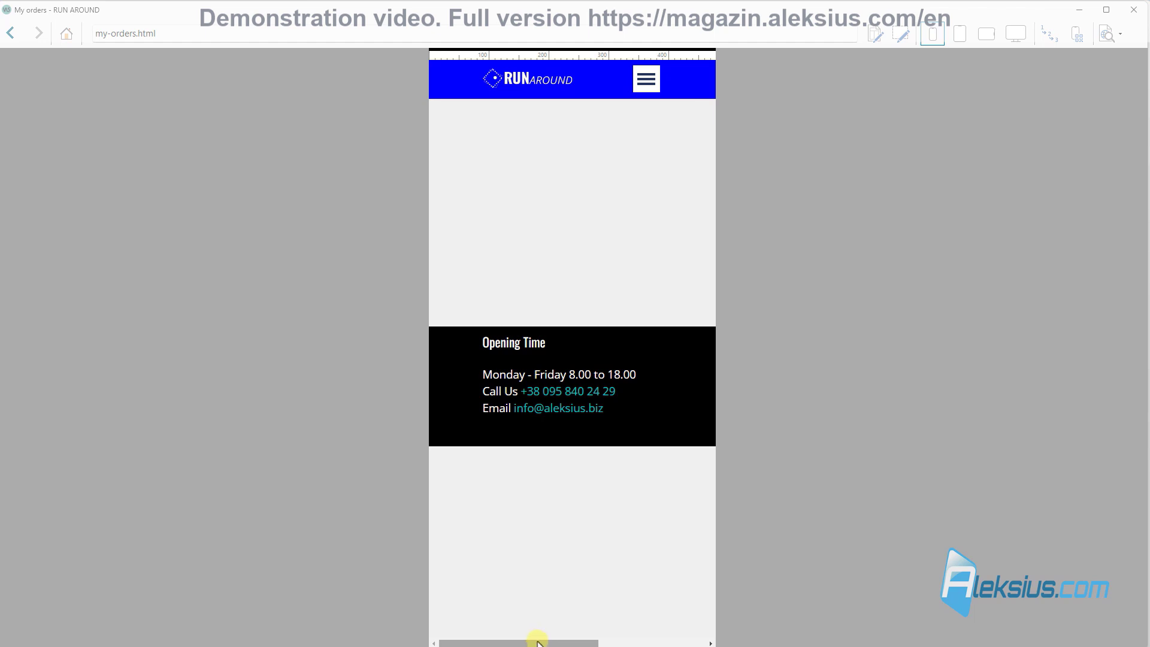
left_click_drag(537, 641, 505, 643)
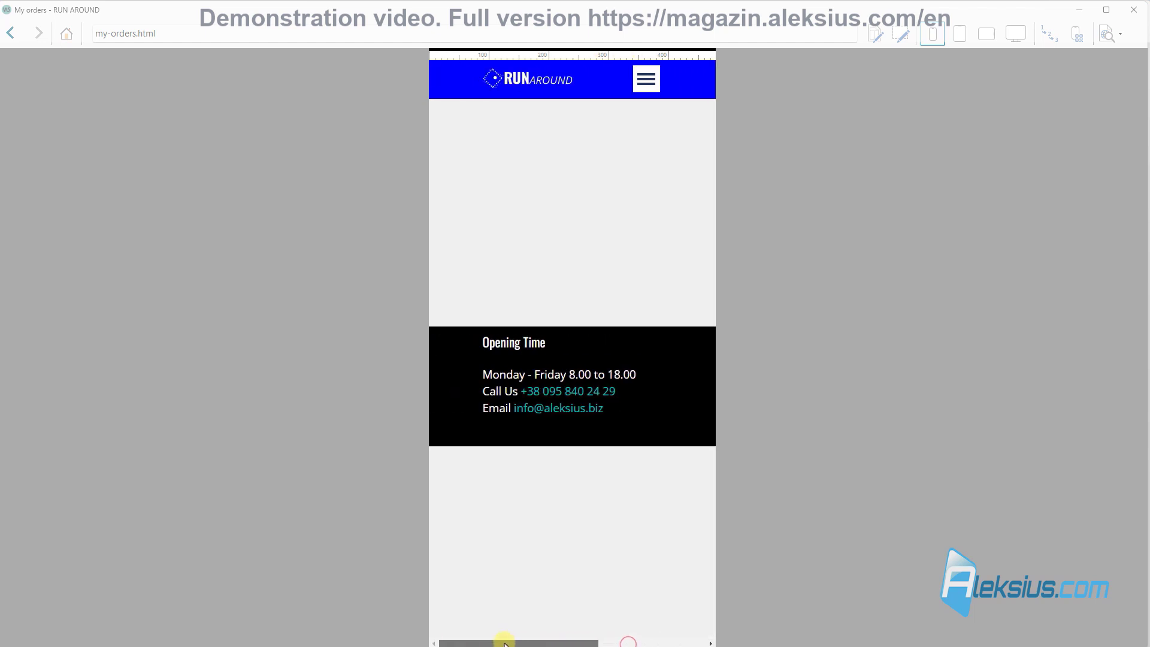
left_click(961, 34)
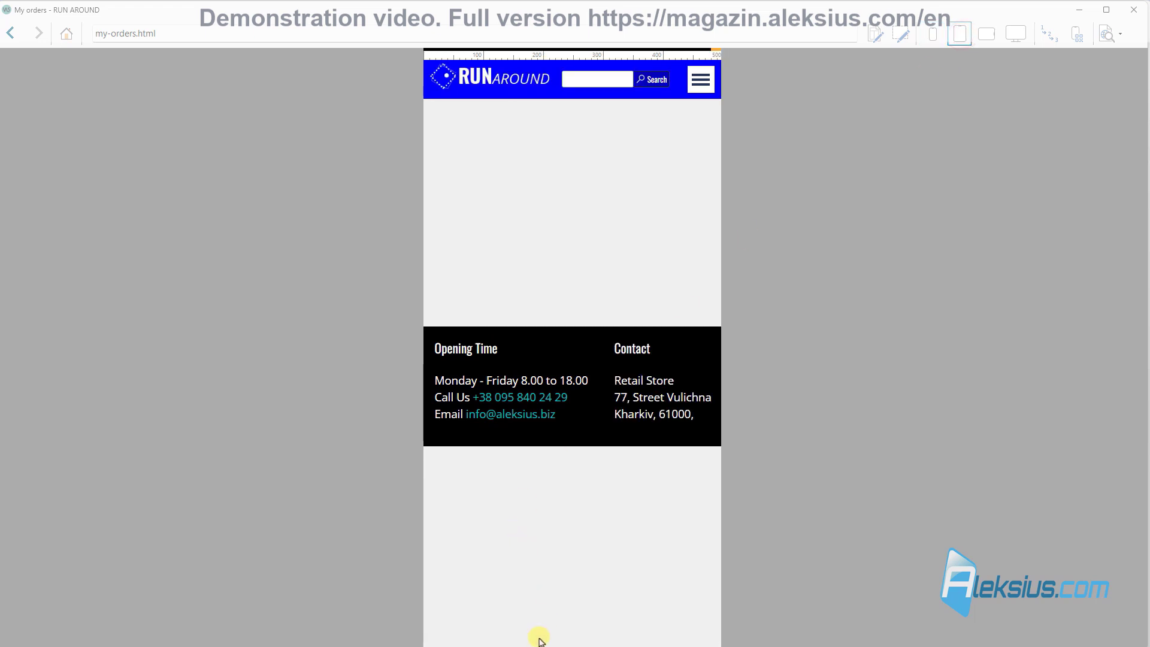
left_click(988, 34)
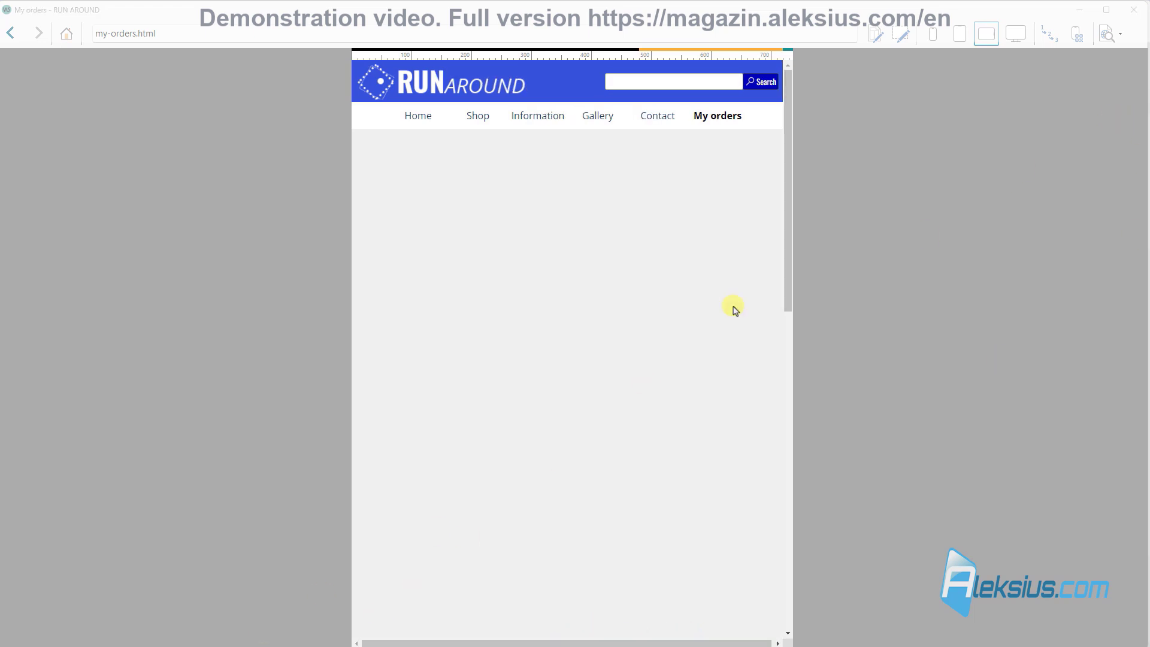
left_click(1134, 9)
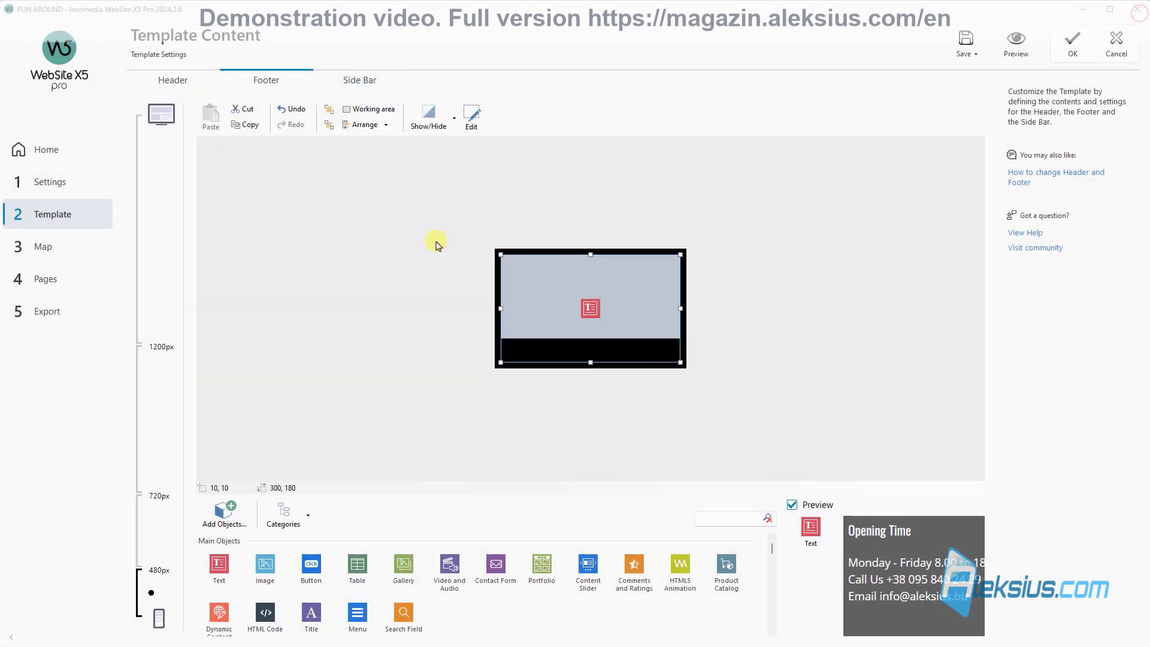
Step: Open Position and Size for the header menu bar in the 720–1200 px layout
left_click(179, 82)
left_click(154, 404)
left_click(543, 334)
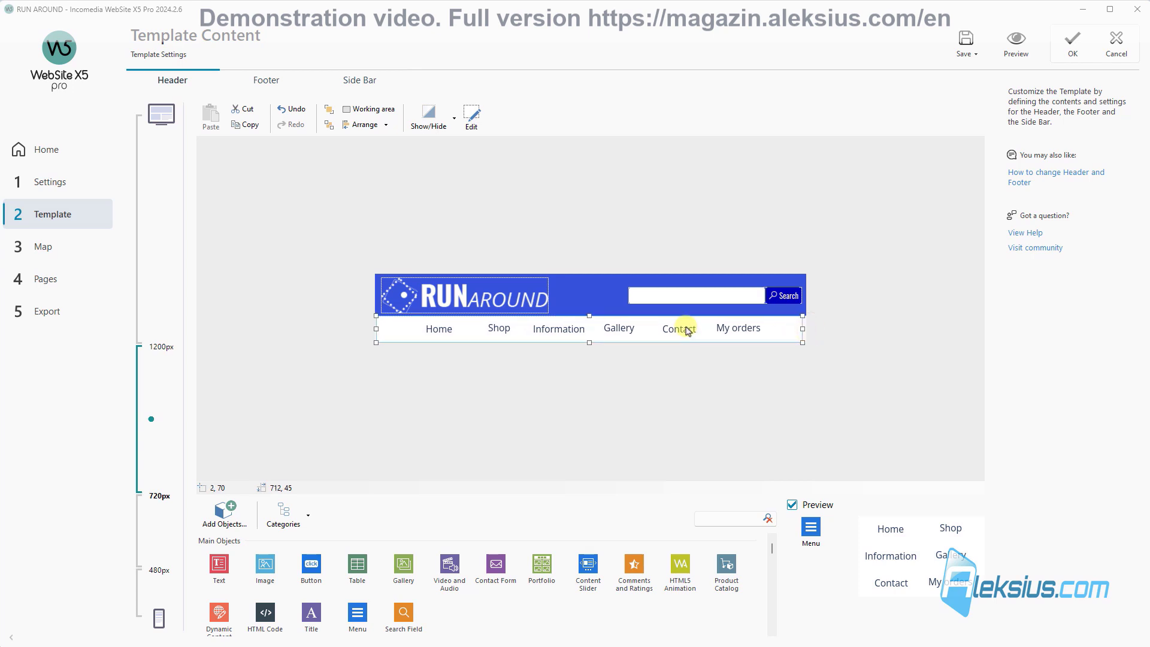
right_click(595, 330)
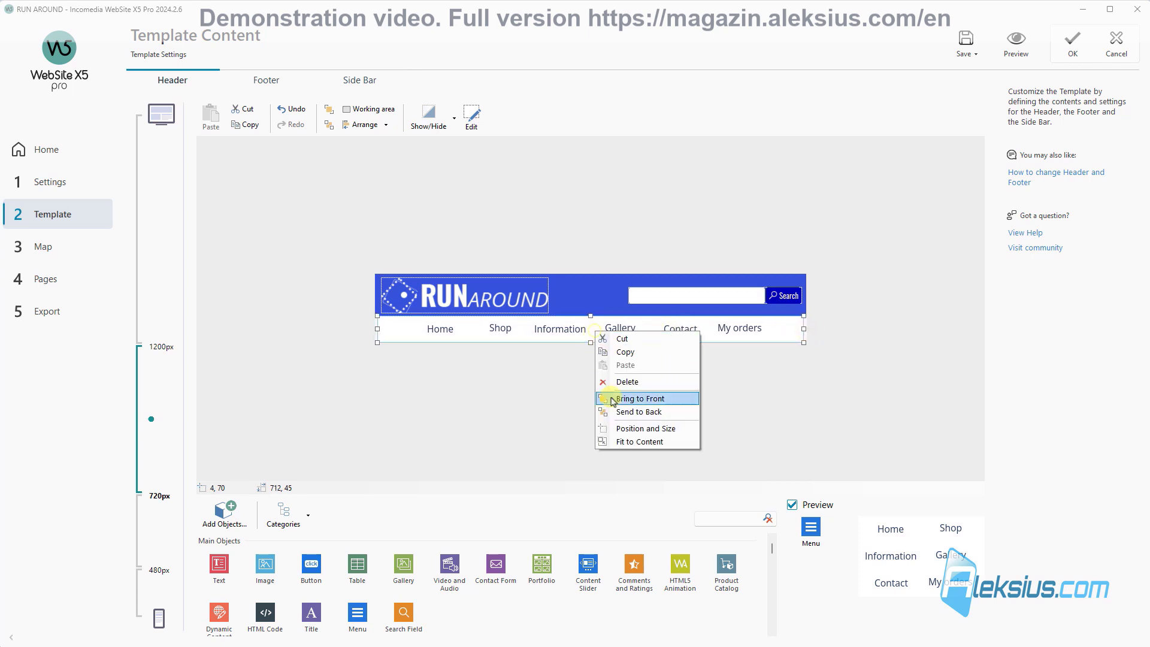
left_click(626, 430)
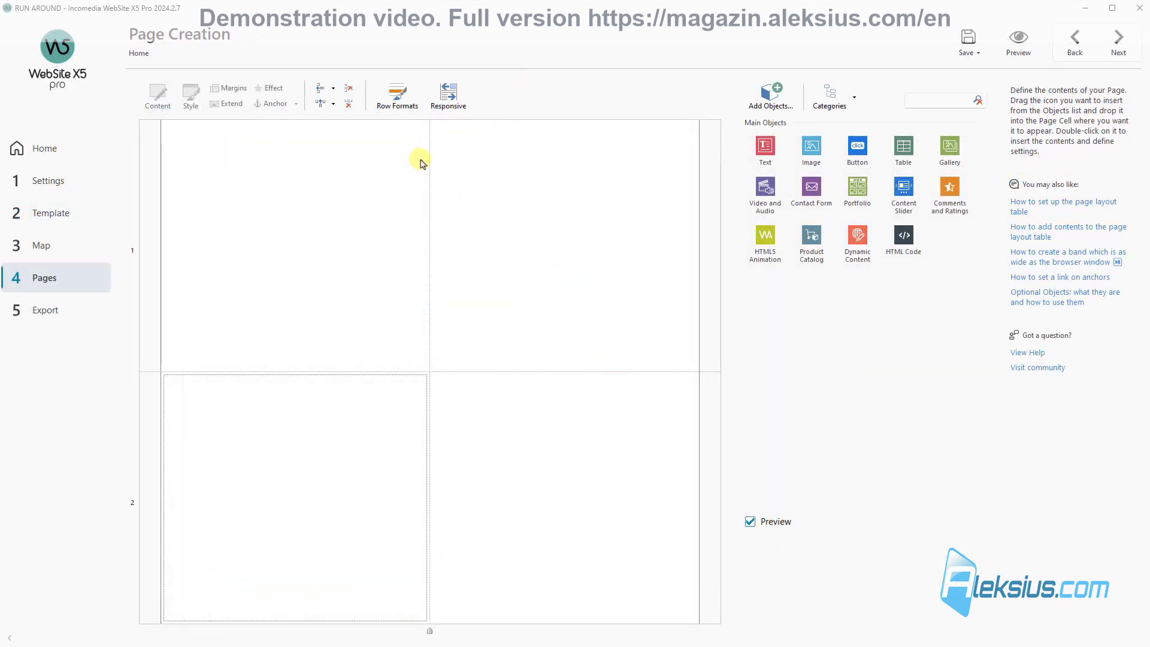
Step: Add two rows and two columns to the Home grid, then remove them again
left_click(321, 89)
left_click(320, 88)
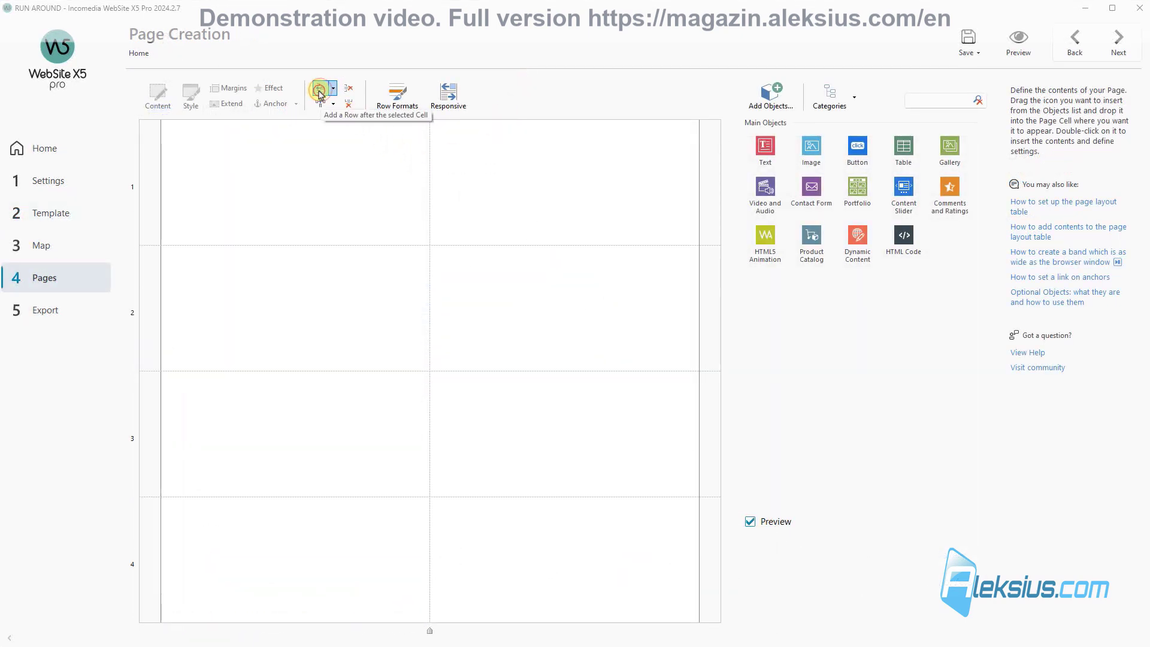
left_click(320, 103)
left_click(320, 103)
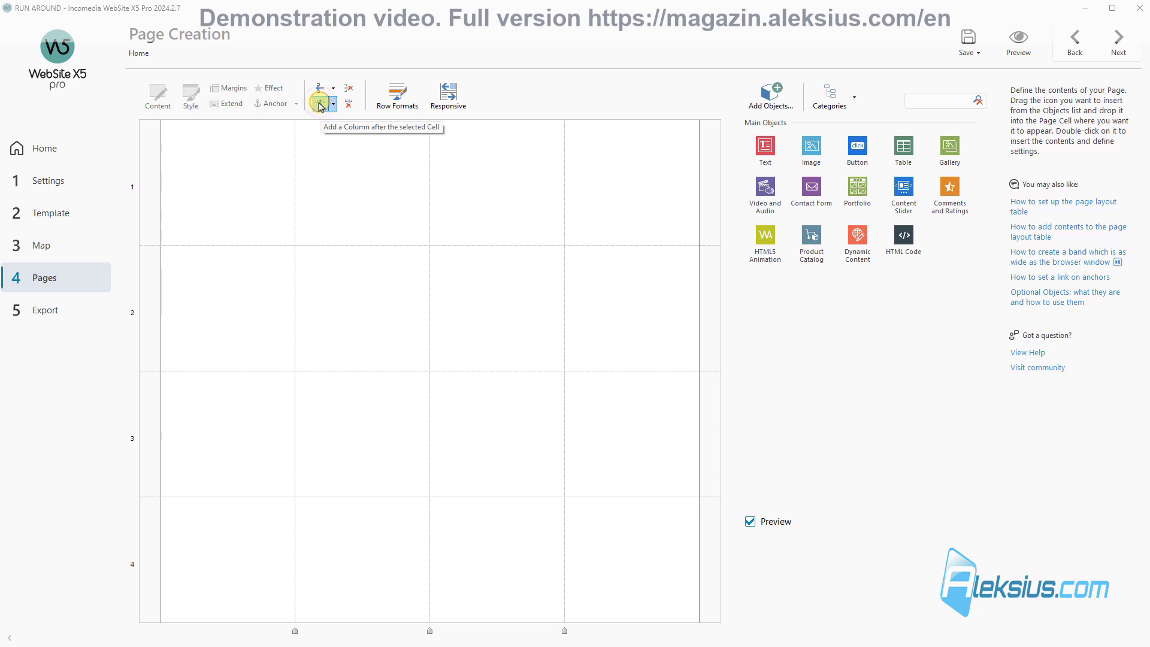
left_click(350, 104)
left_click(350, 103)
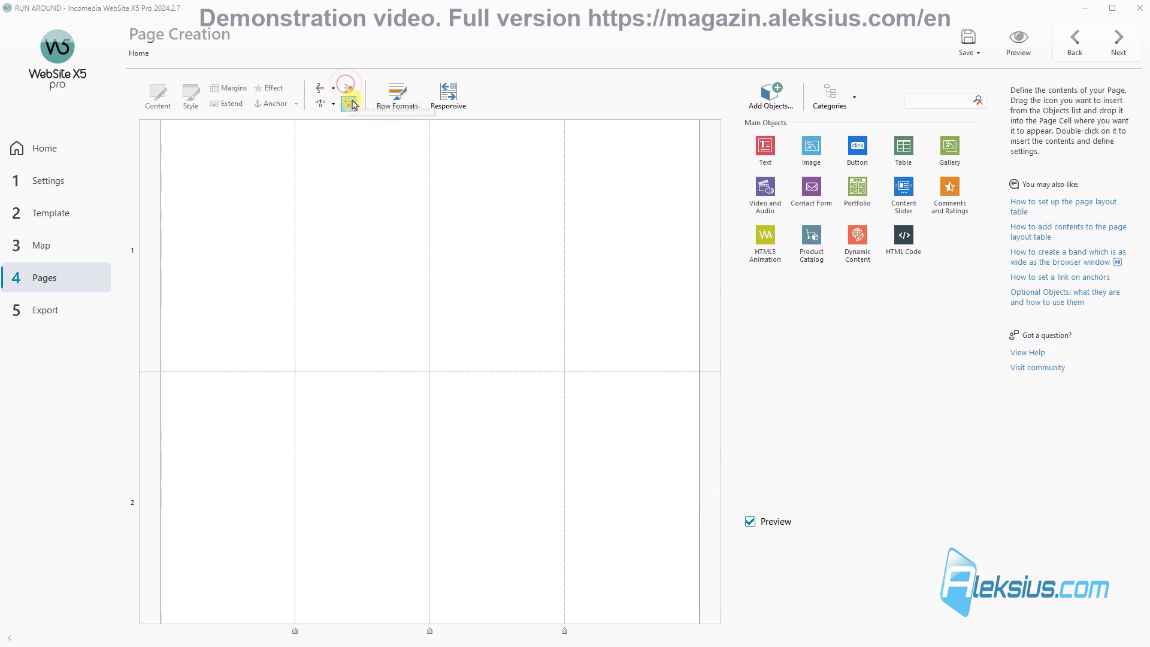
left_click(350, 103)
left_click(349, 104)
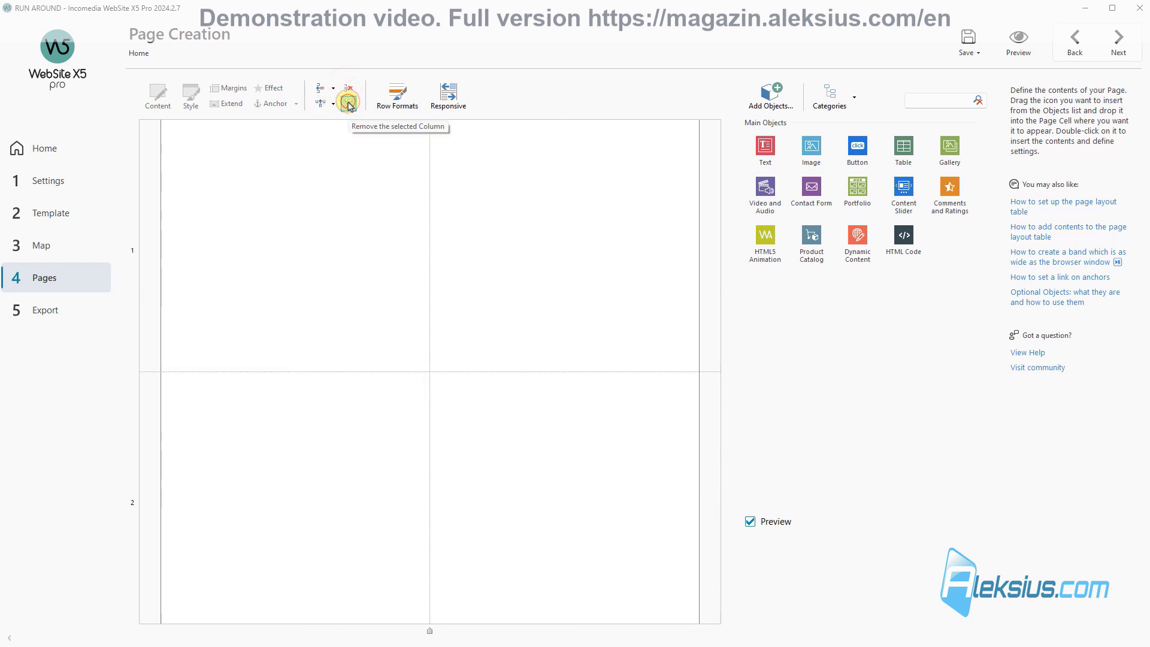
Step: Add a row and columns, narrow the second column to about 117 px, and remove two rows
left_click(319, 93)
left_click(319, 93)
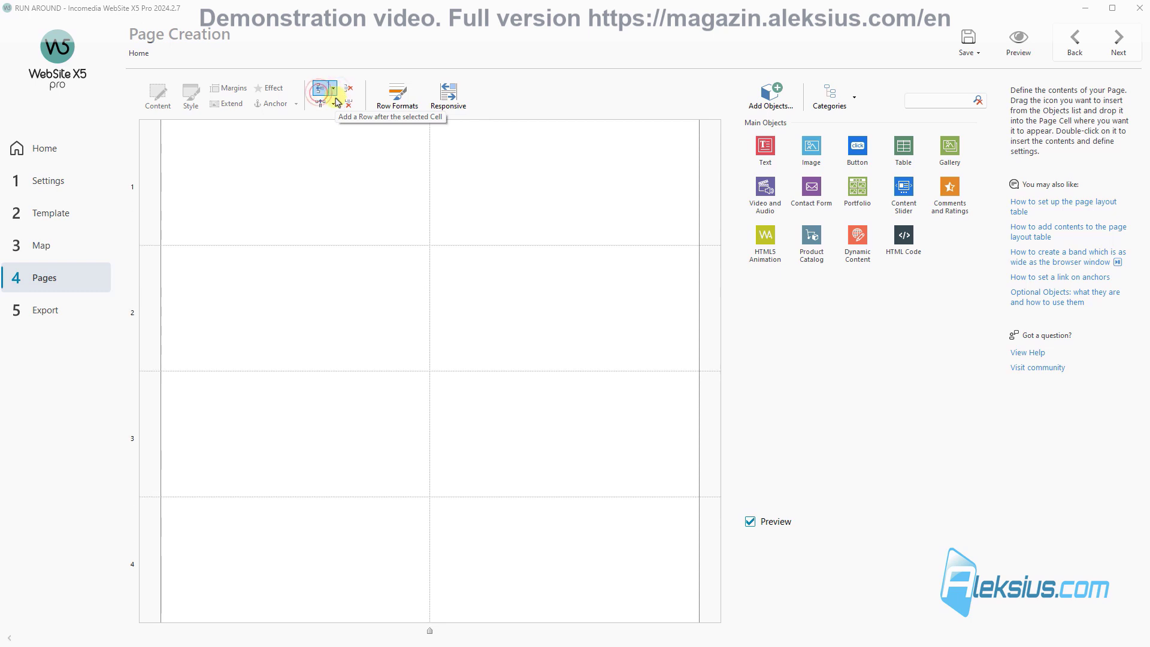
left_click(320, 106)
left_click(321, 105)
left_click(321, 106)
left_click(335, 90)
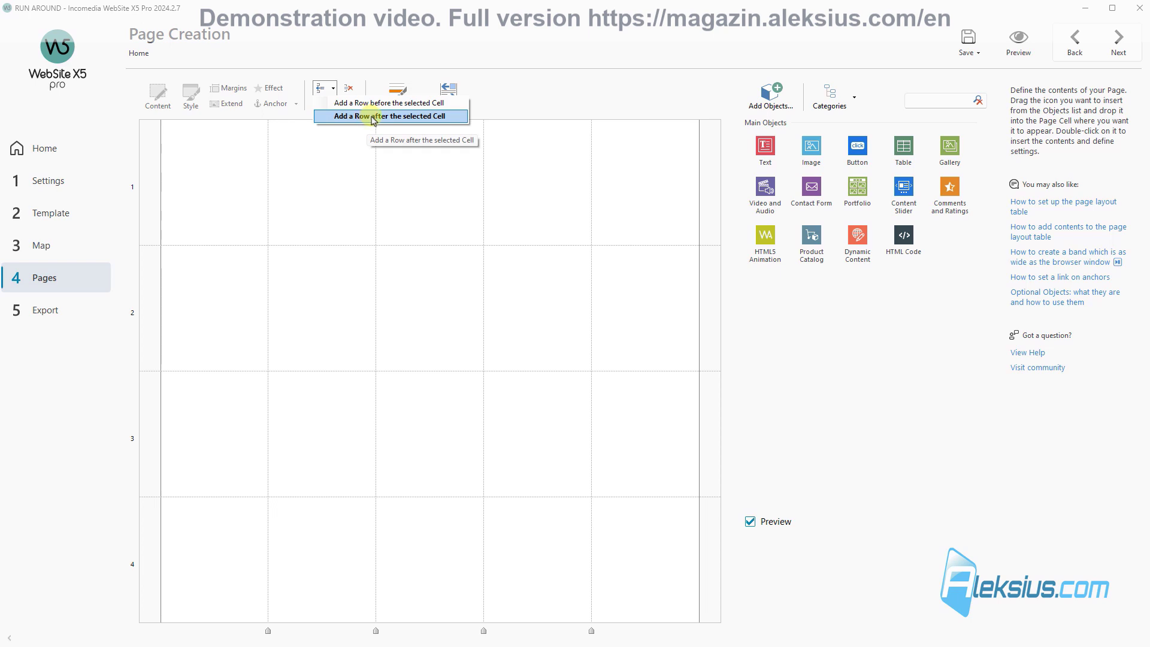
left_click(334, 180)
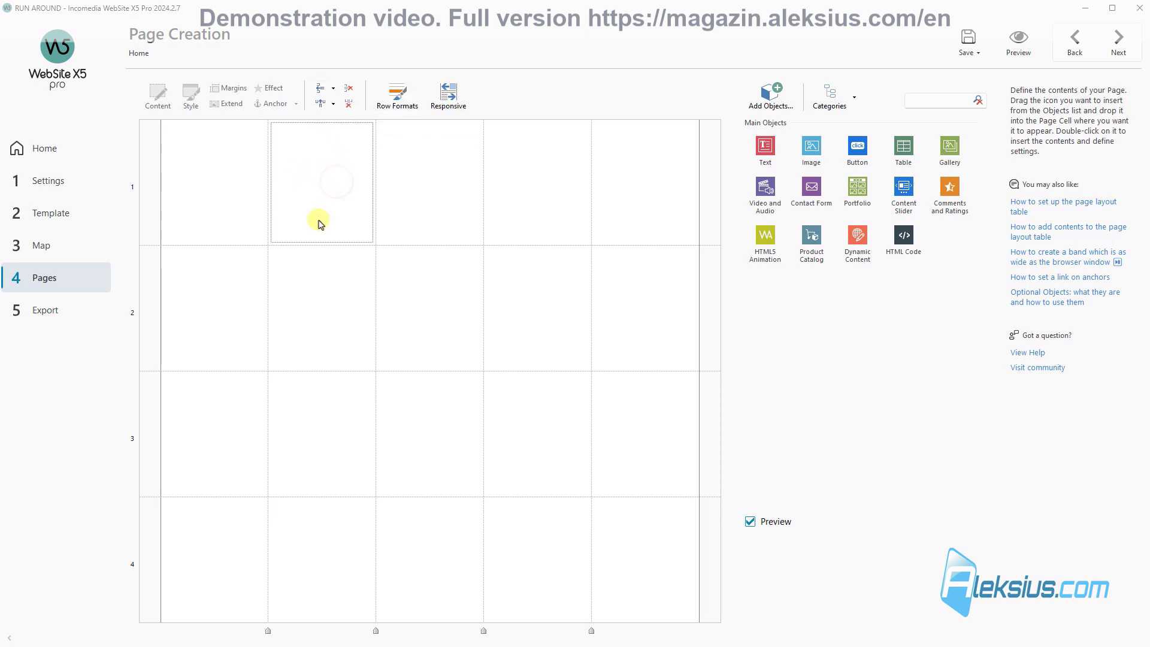
mouse_move(268, 634)
left_mouse_down()
mouse_move(340, 623)
mouse_move(216, 630)
mouse_move(264, 627)
left_mouse_up()
left_click(214, 632)
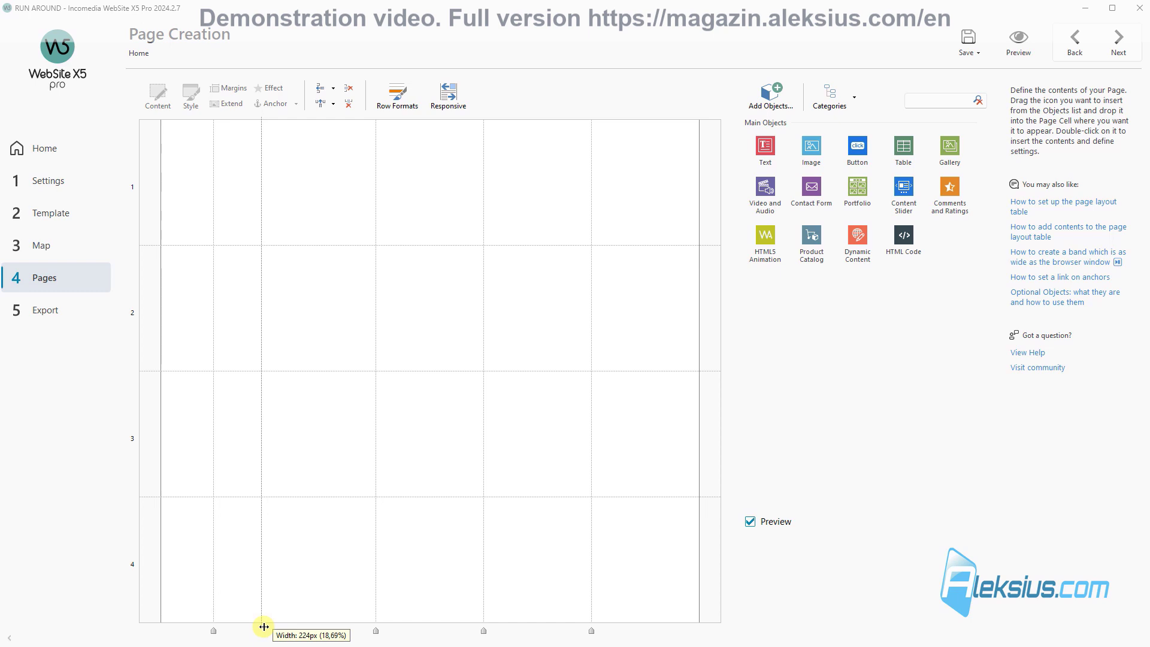
left_click(347, 88)
left_click(347, 89)
left_click(348, 88)
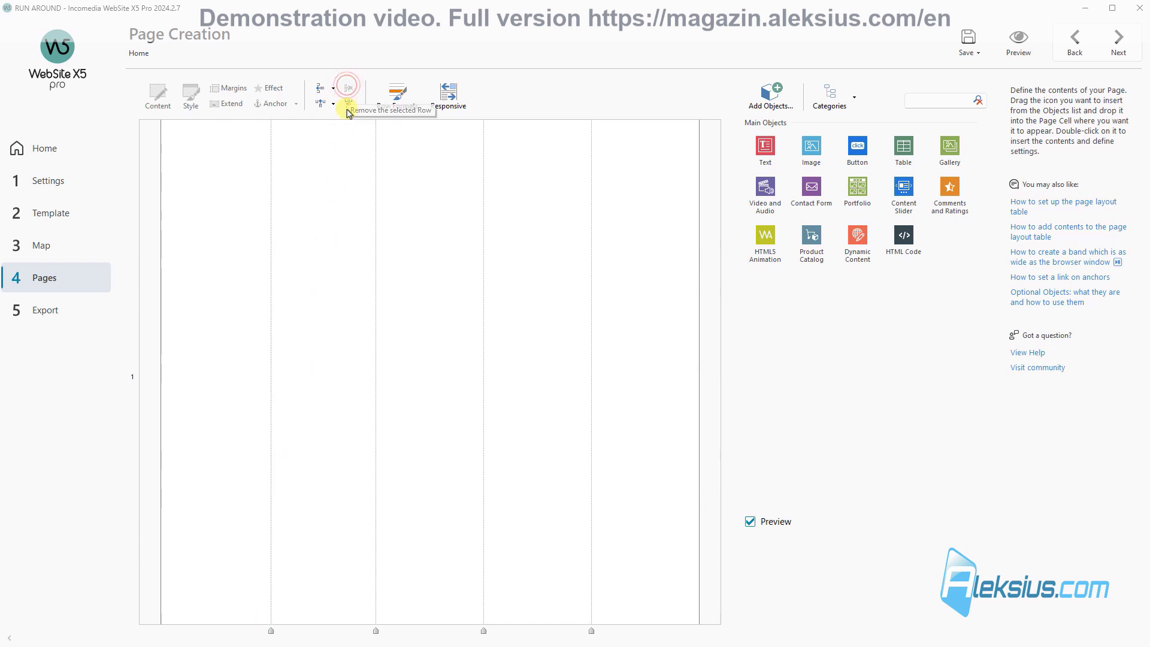
Step: Remove three columns, add a row, then add columns until the grid has twelve
left_click(349, 103)
left_click(348, 103)
left_click(348, 103)
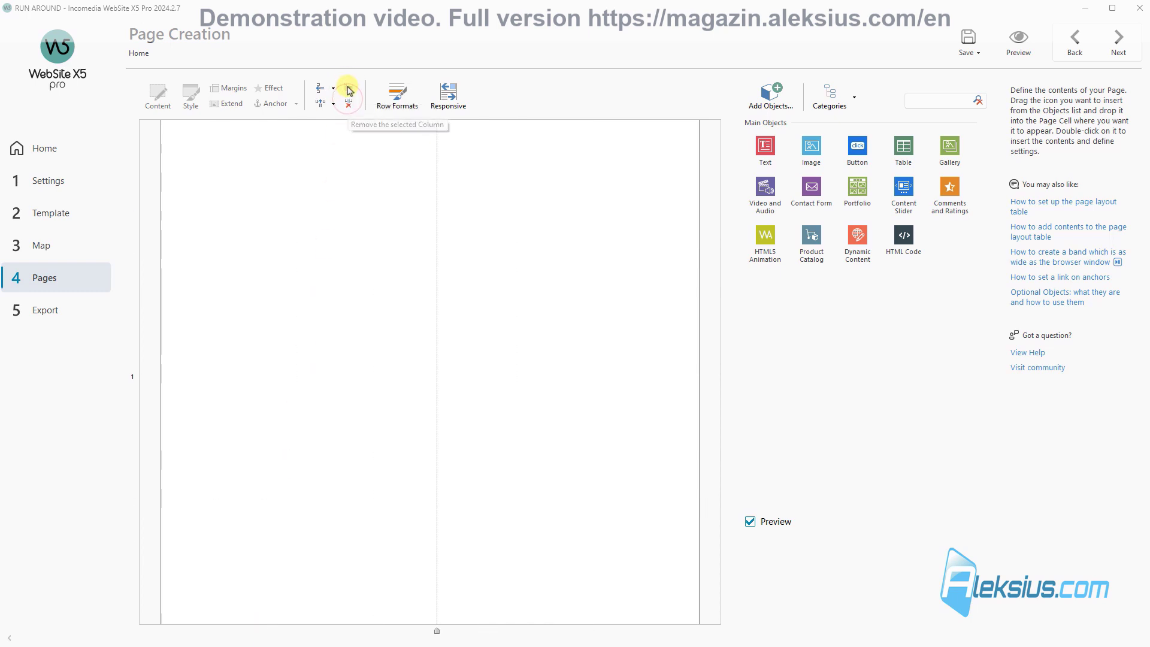
left_click(318, 89)
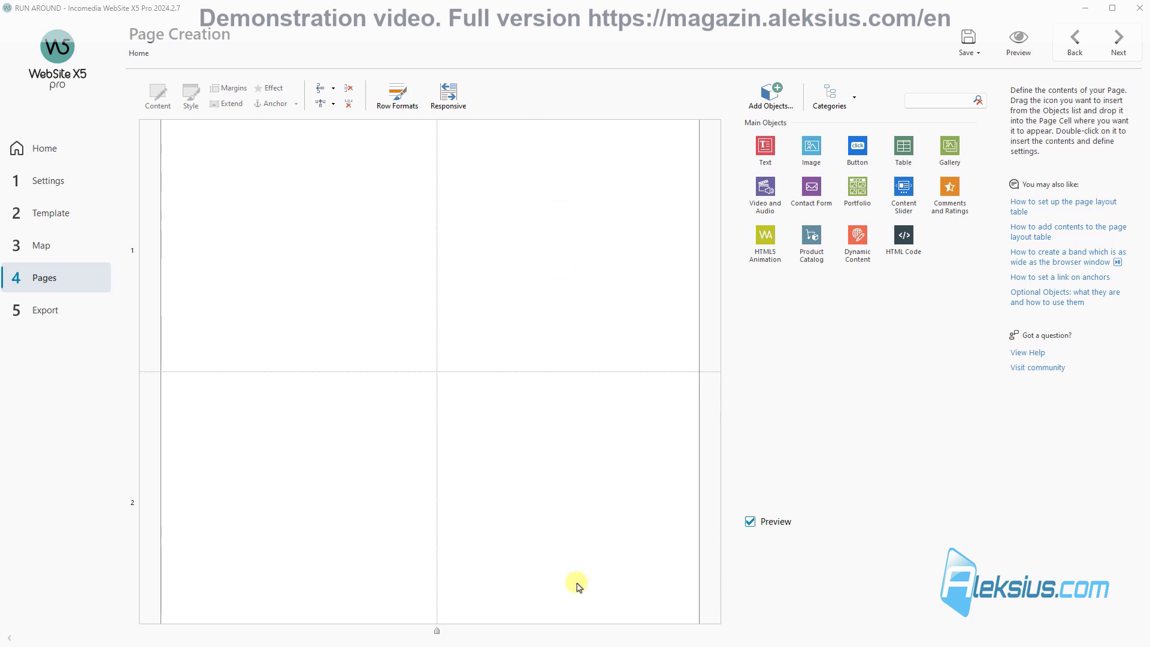
left_click(321, 104)
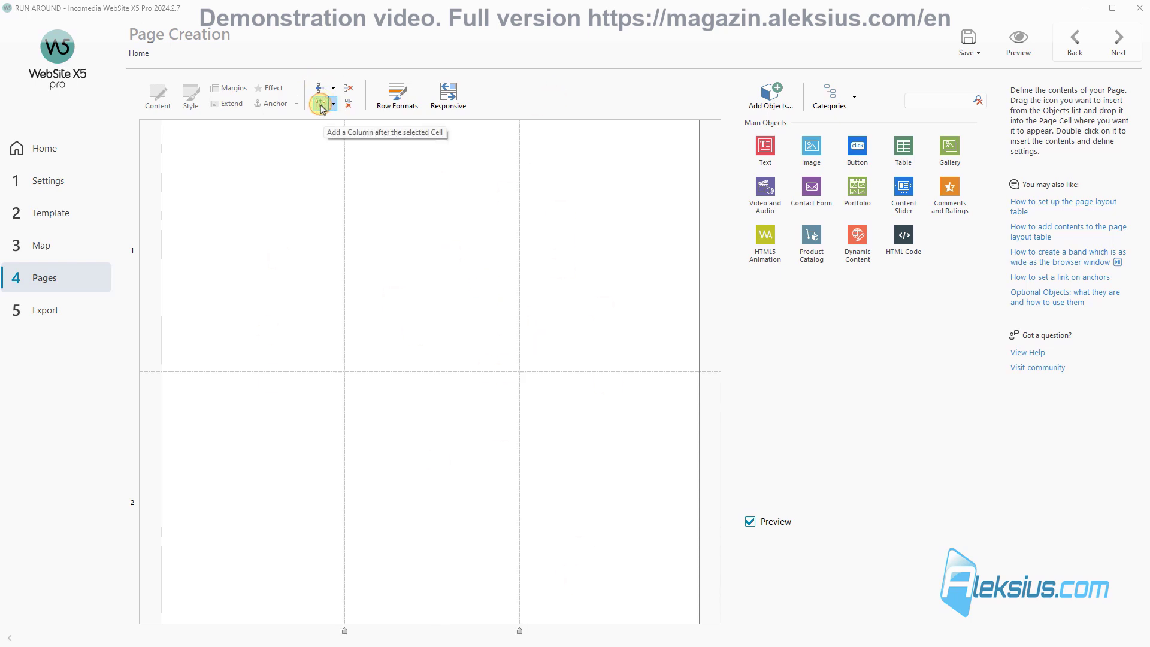
left_click(321, 104)
left_click(322, 104)
left_click(321, 103)
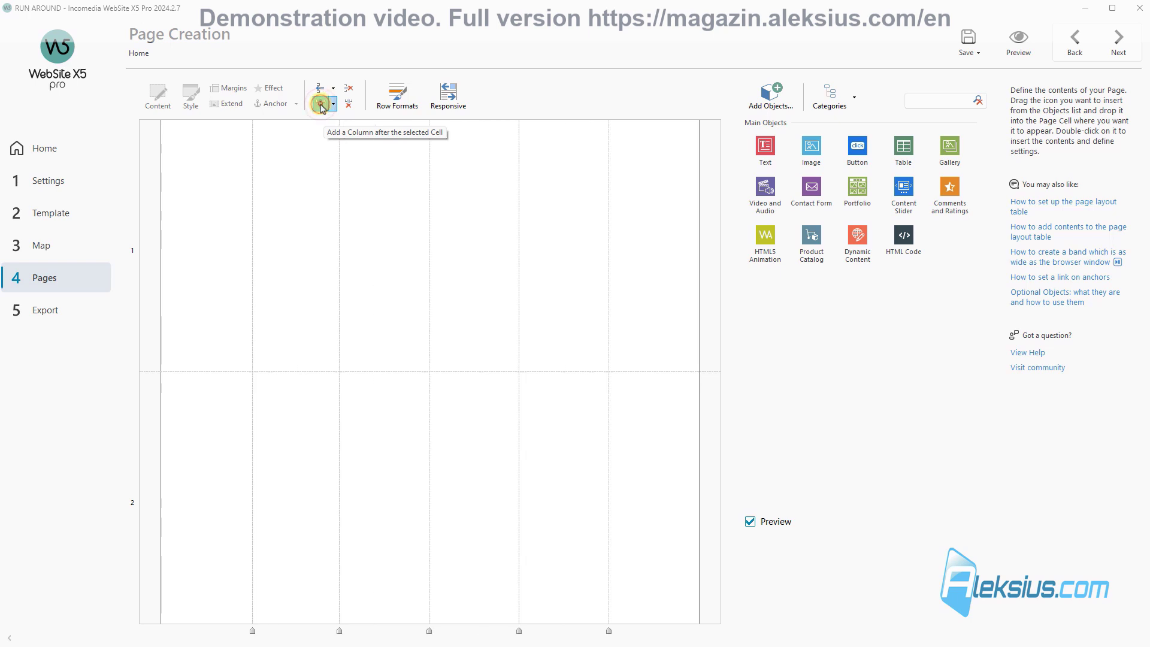
left_click(321, 104)
left_click(321, 104)
left_click(321, 103)
left_click(321, 103)
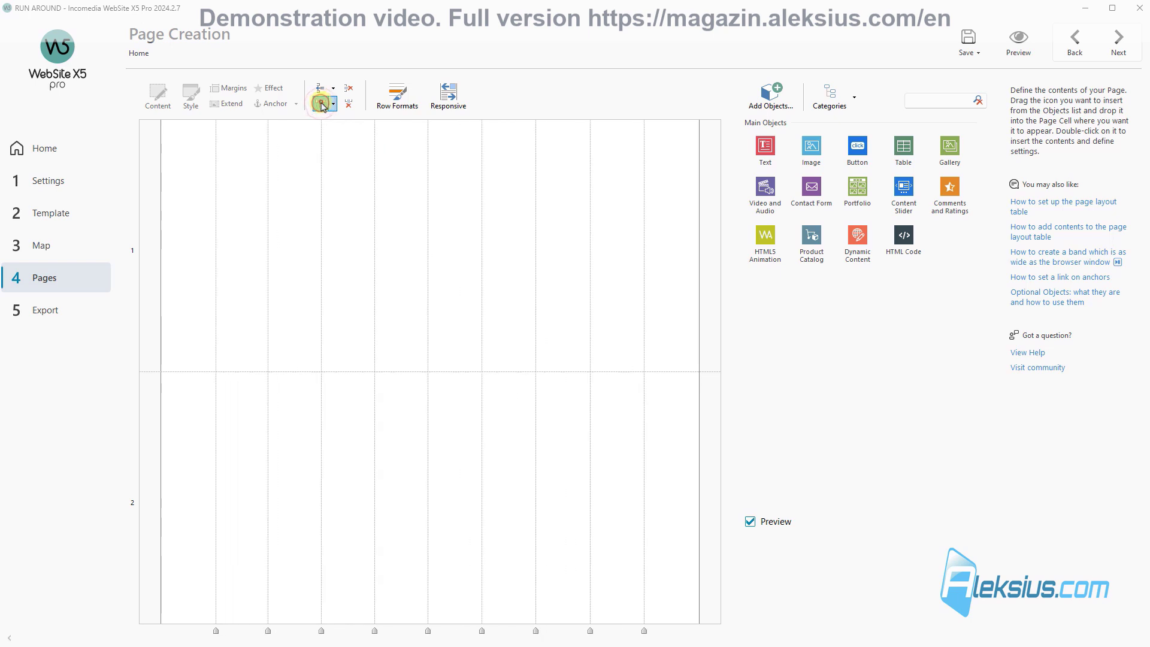
left_click(321, 104)
left_click(321, 103)
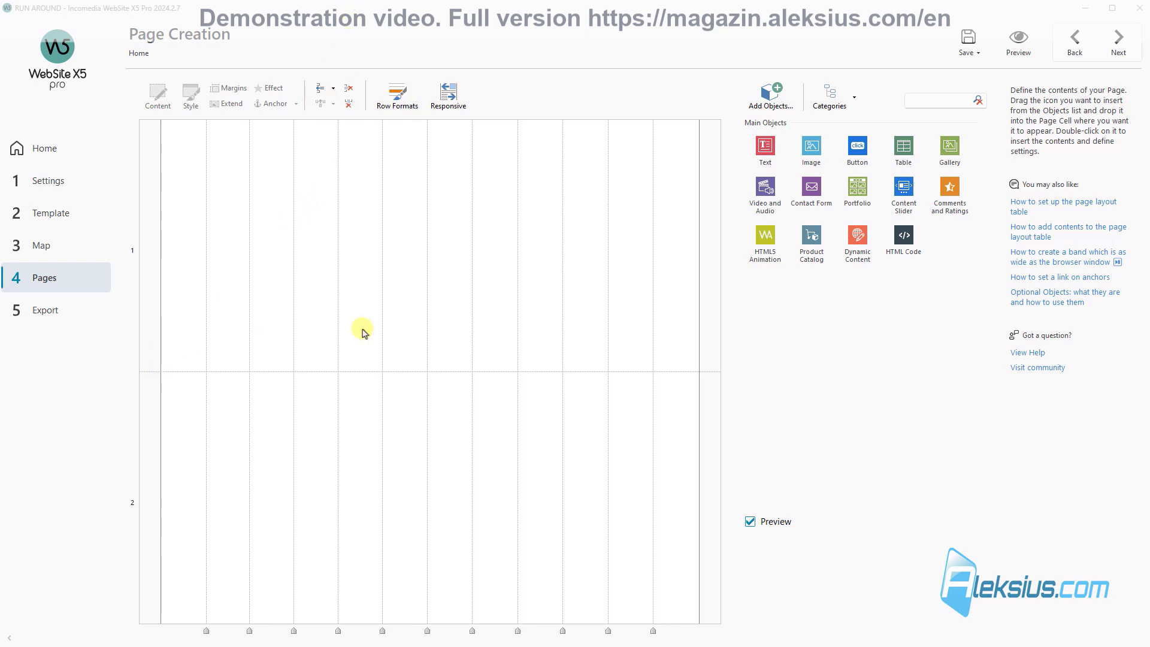
Step: Add rows until the grid reaches eleven, then save the project
left_click(322, 92)
left_click(322, 92)
left_click(321, 91)
left_click(321, 91)
left_click(321, 91)
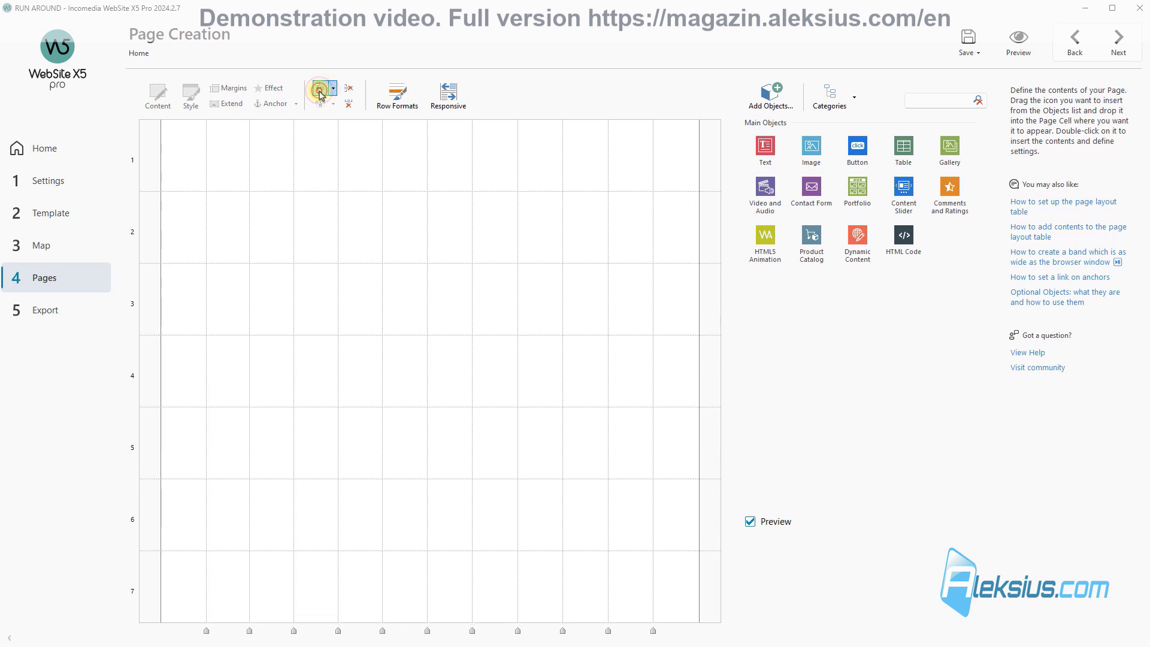
left_click(321, 91)
left_click(320, 91)
left_click(320, 92)
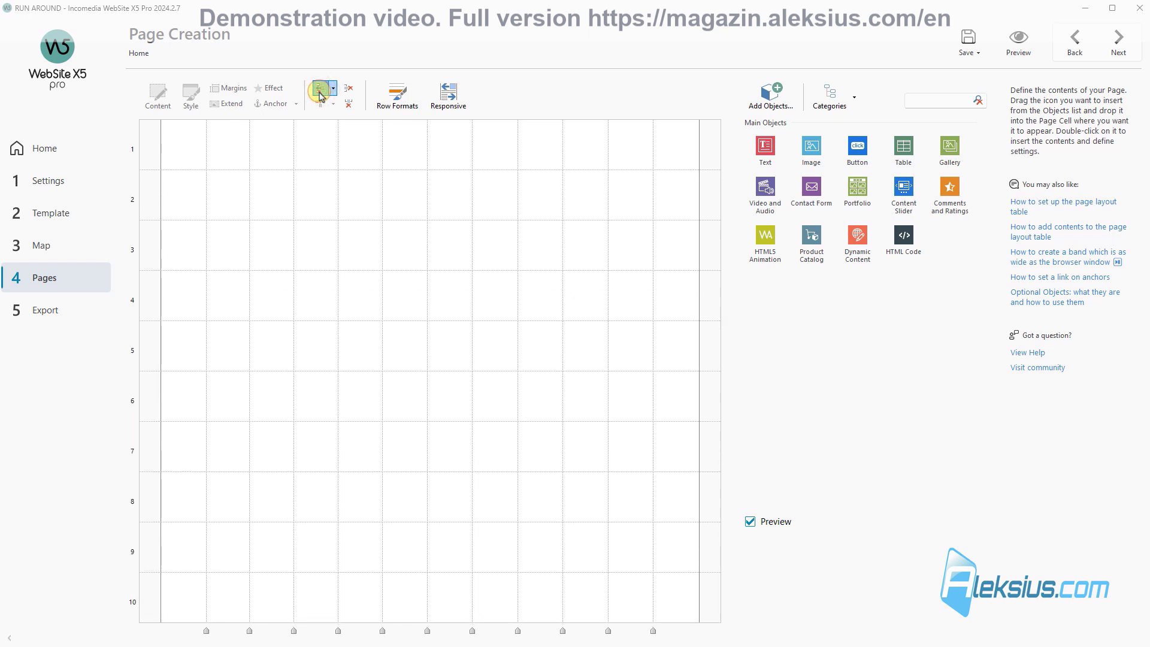
left_click(320, 91)
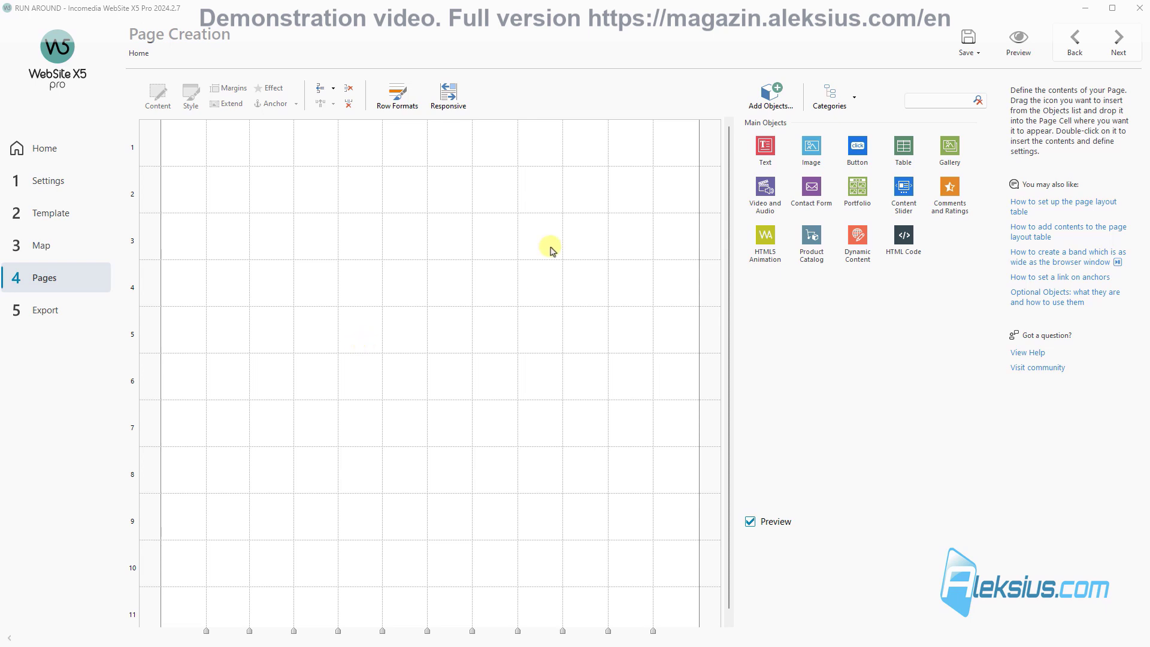
left_click(969, 42)
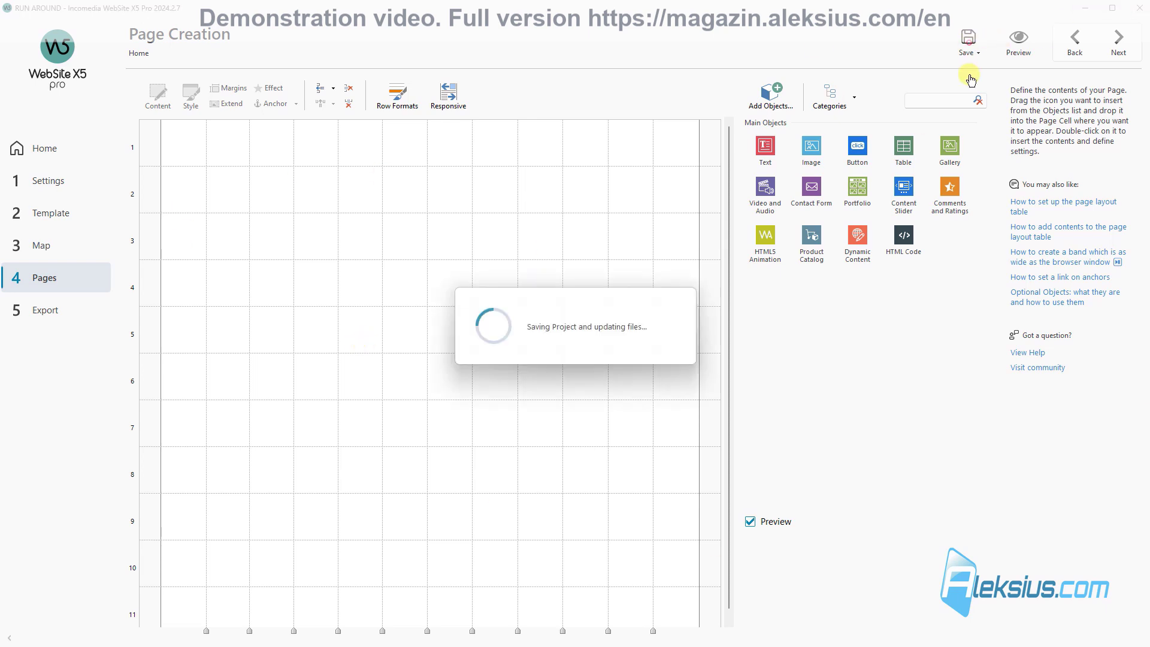
left_click(1020, 53)
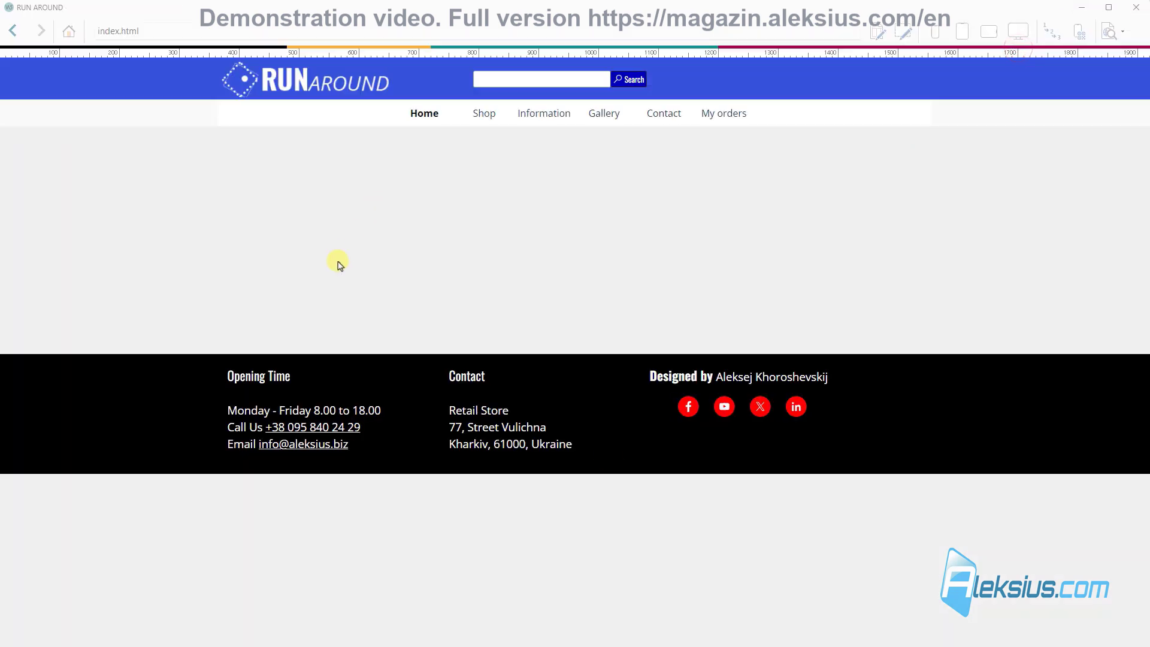
left_click(1137, 15)
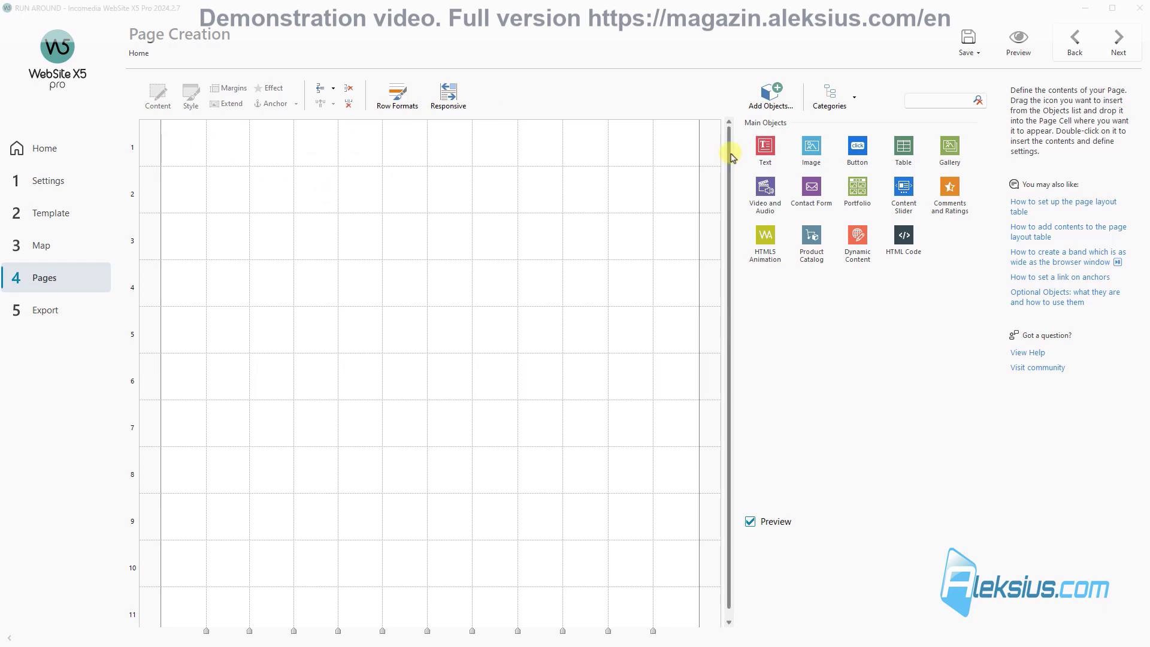
Step: Place a Simple Separator in row 1 and set its height to 100
left_click(948, 102)
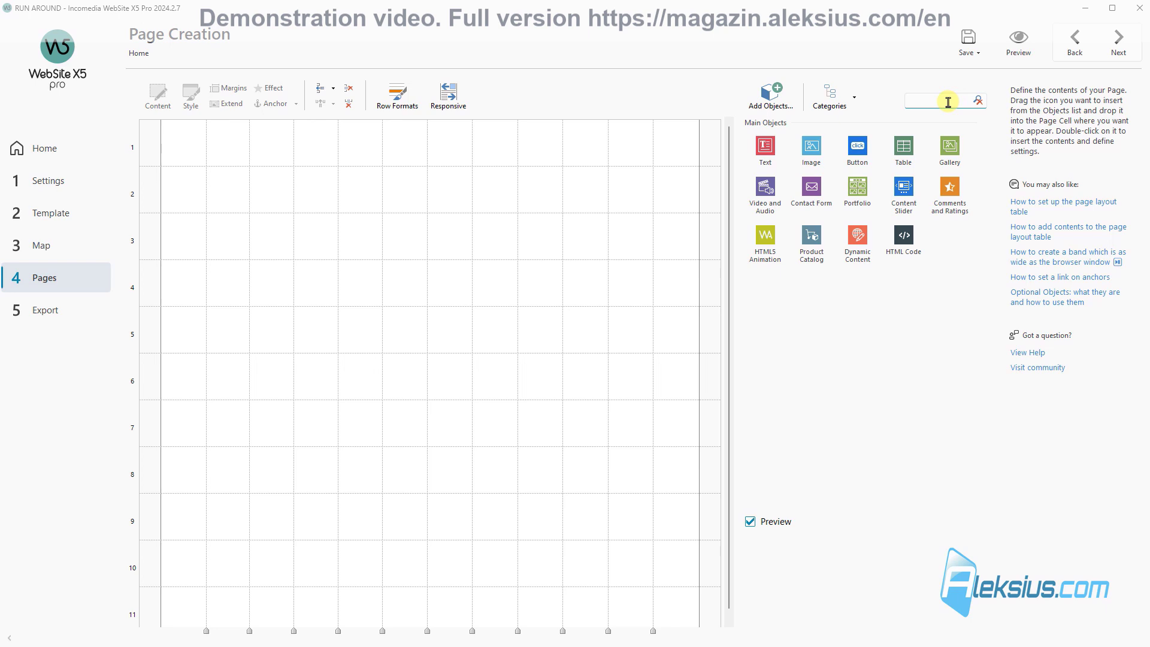
type("sim")
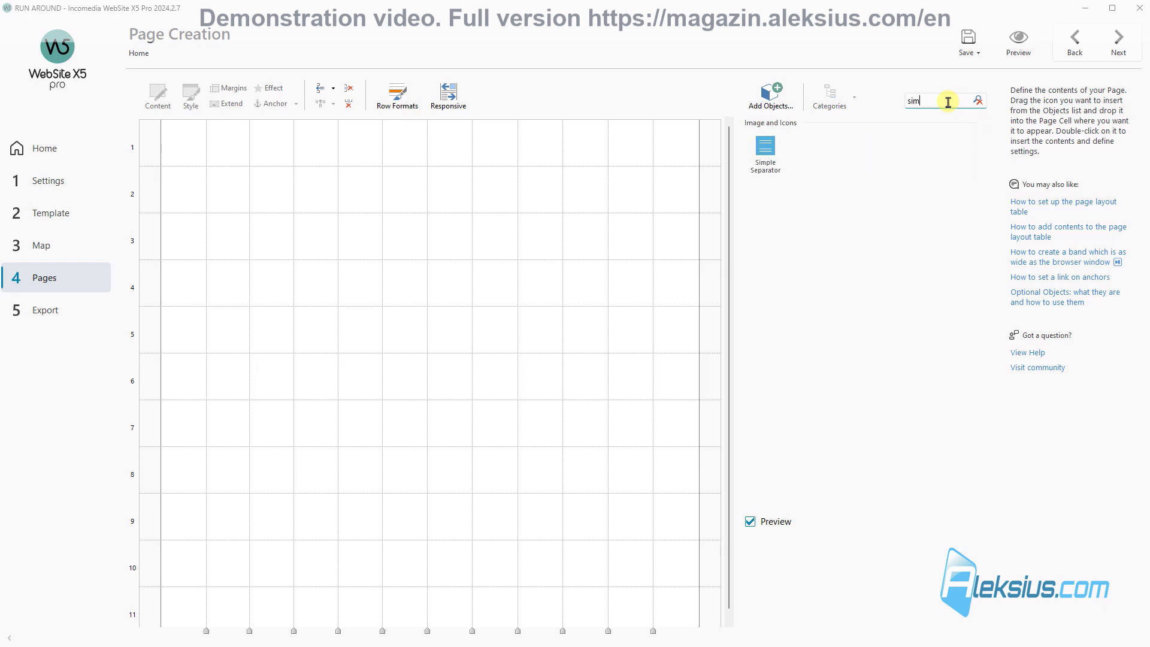
left_click_drag(767, 150, 696, 142)
double_click(522, 149)
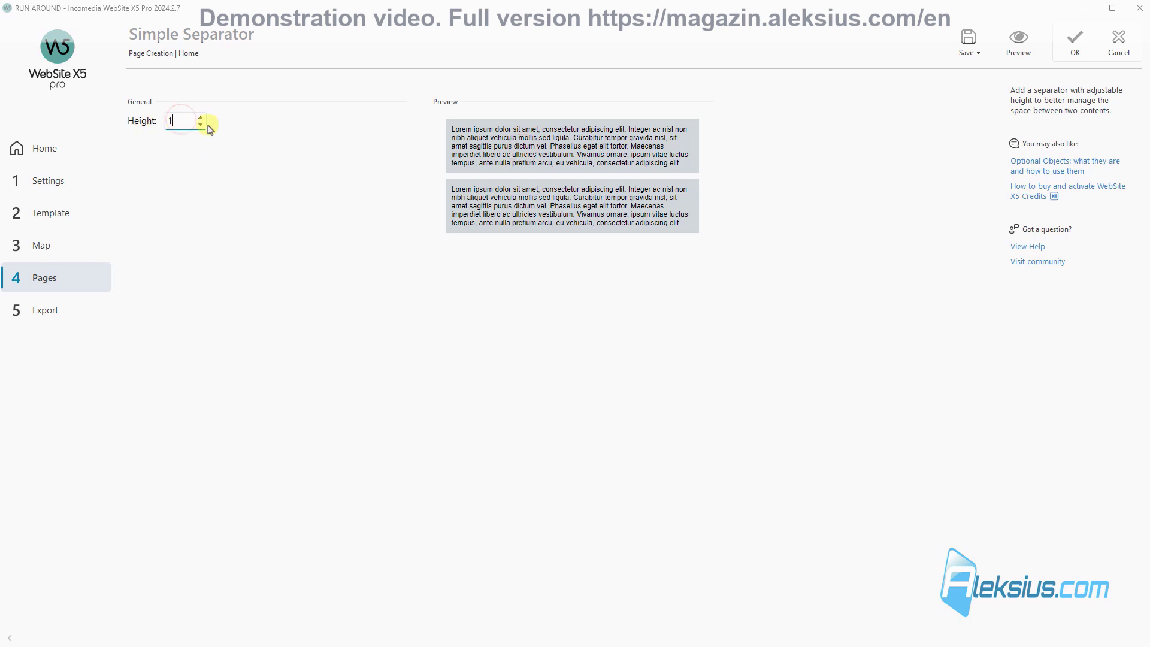
type("100")
left_click(1072, 52)
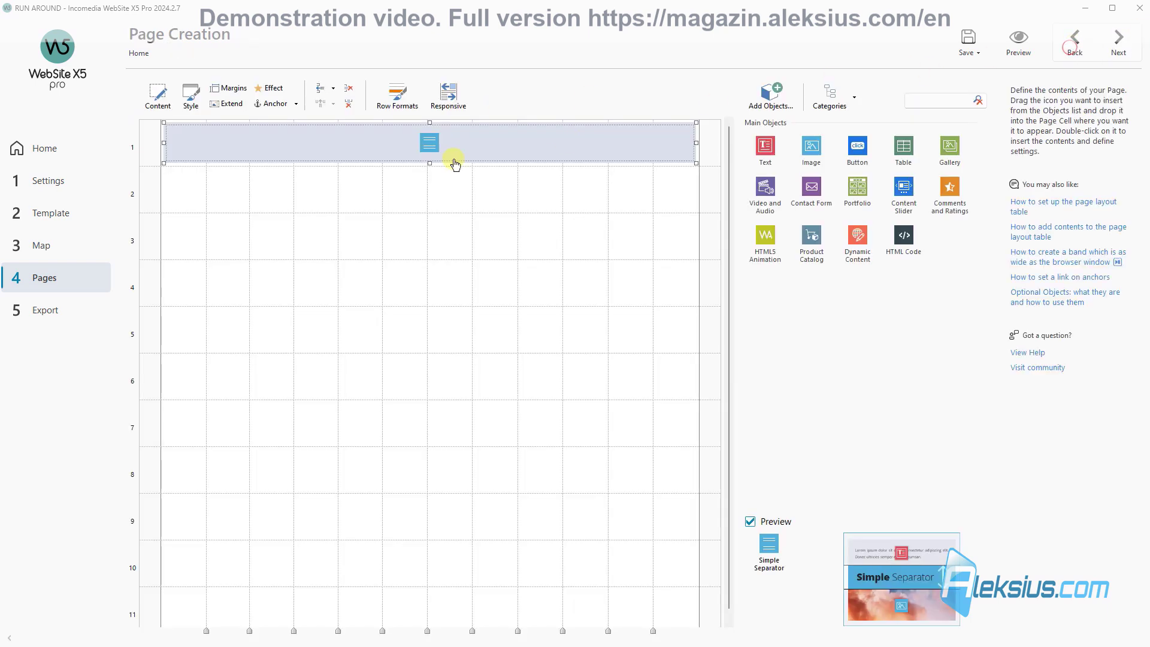
Step: Copy the separator into row 3 and stretch it across the whole row
right_click(313, 148)
left_click(345, 170)
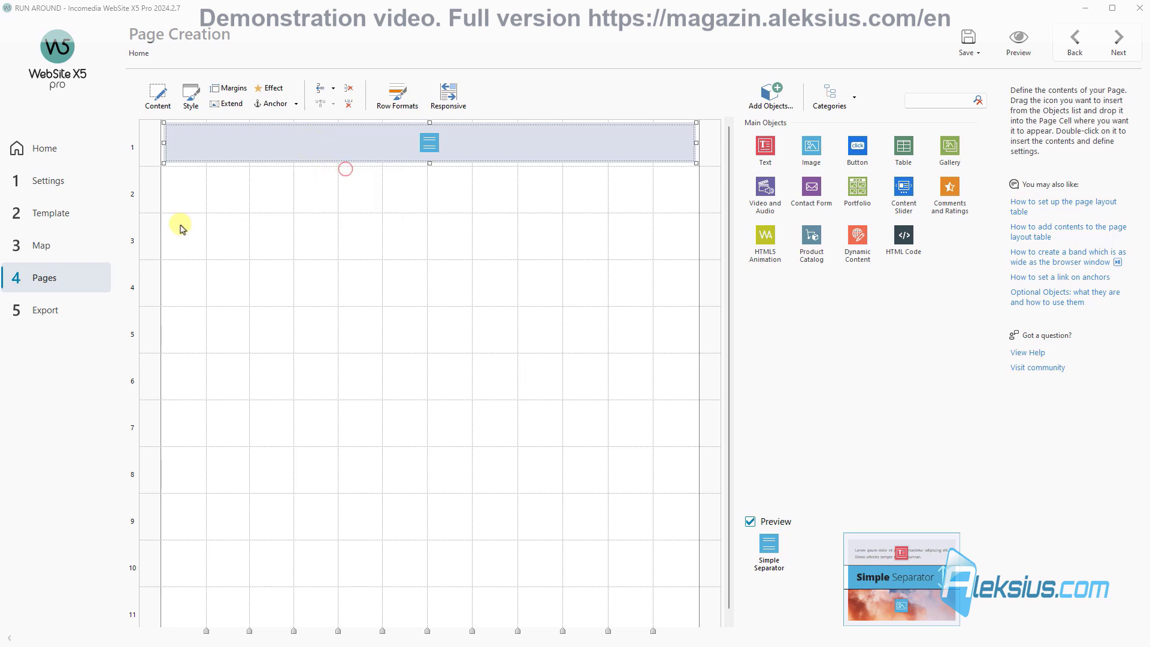
left_click(180, 226)
key("ctrl+v")
left_click_drag(203, 237, 682, 234)
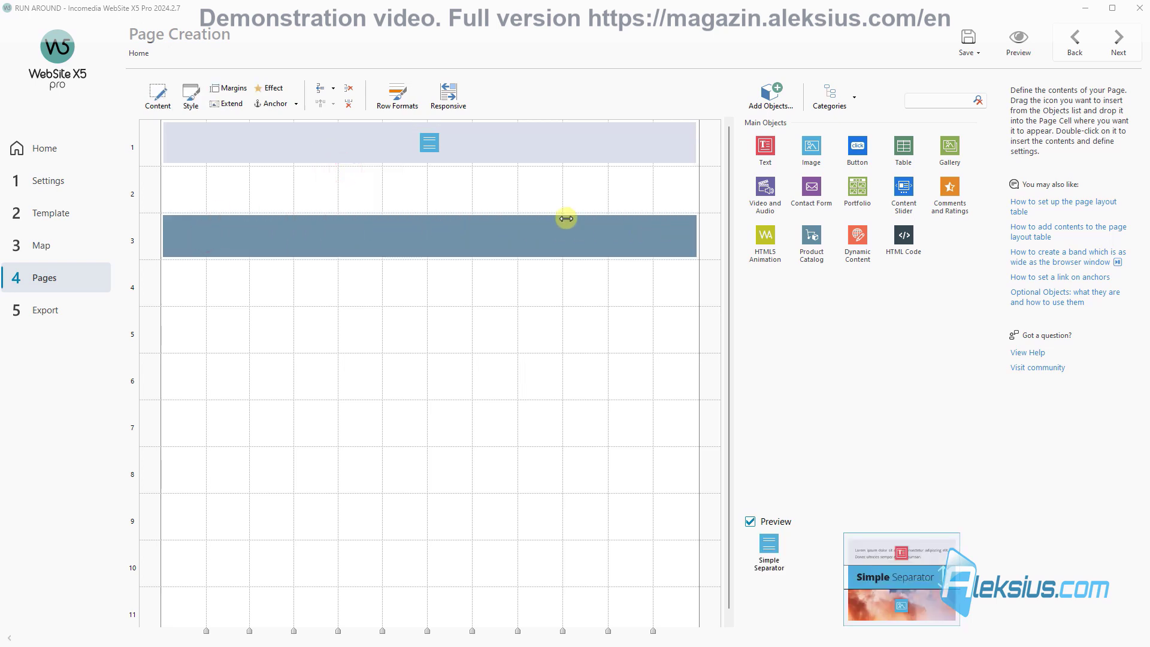
left_click(307, 150)
left_click(284, 235)
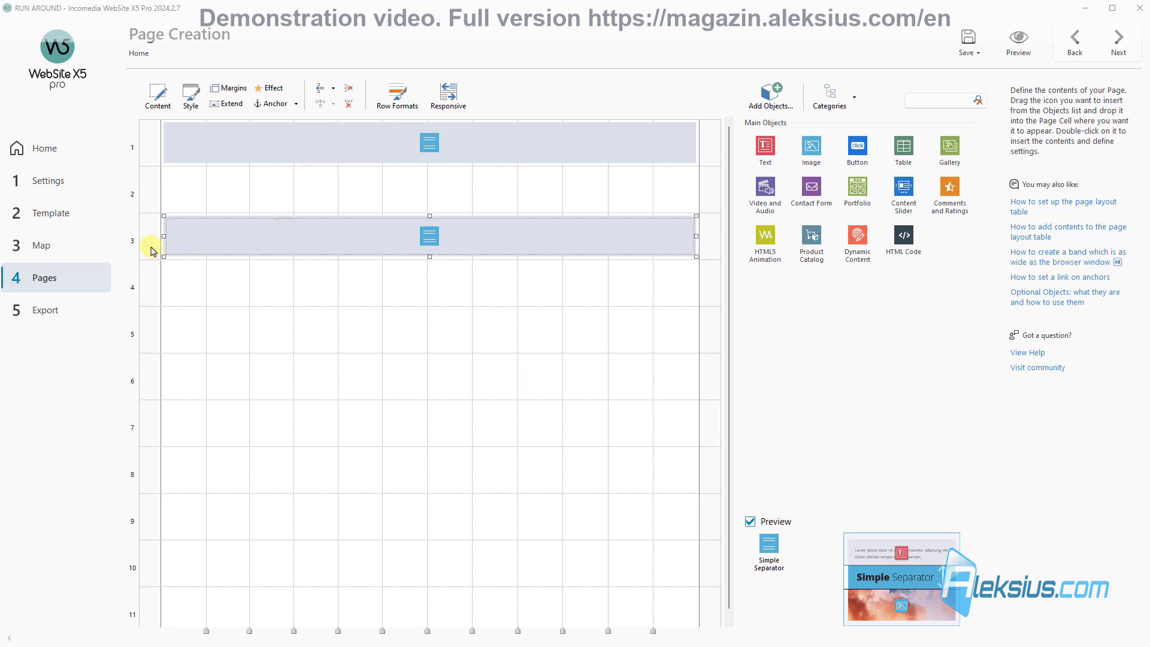
Step: Extend both separators to browser width and save the project
left_click(267, 154)
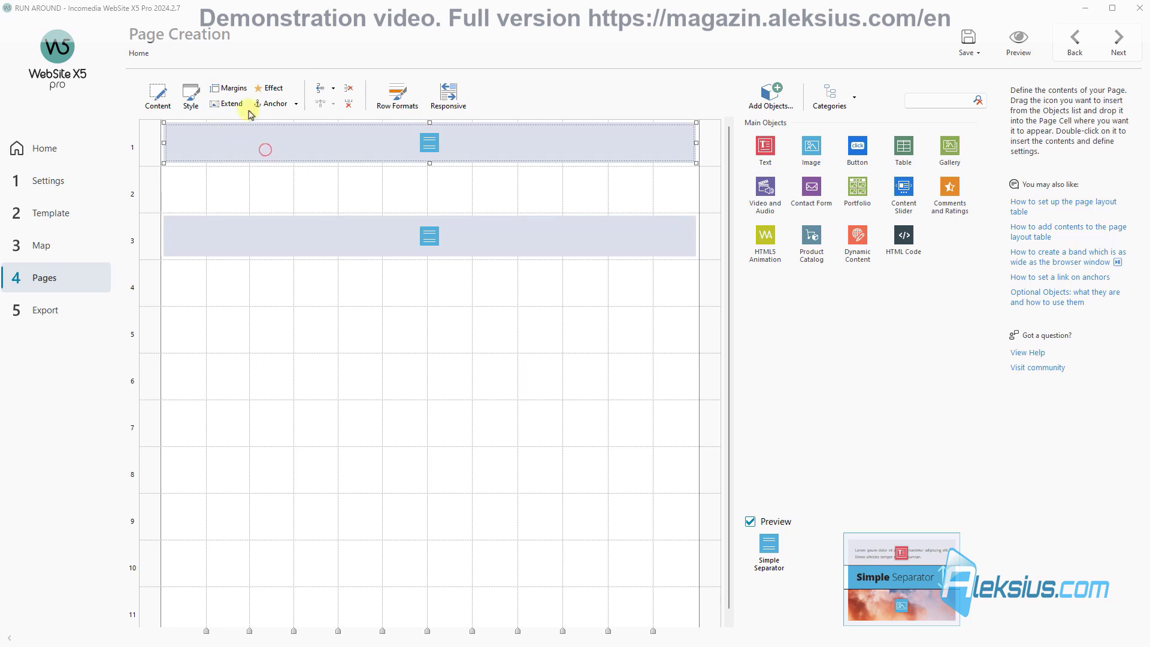
left_click(229, 107)
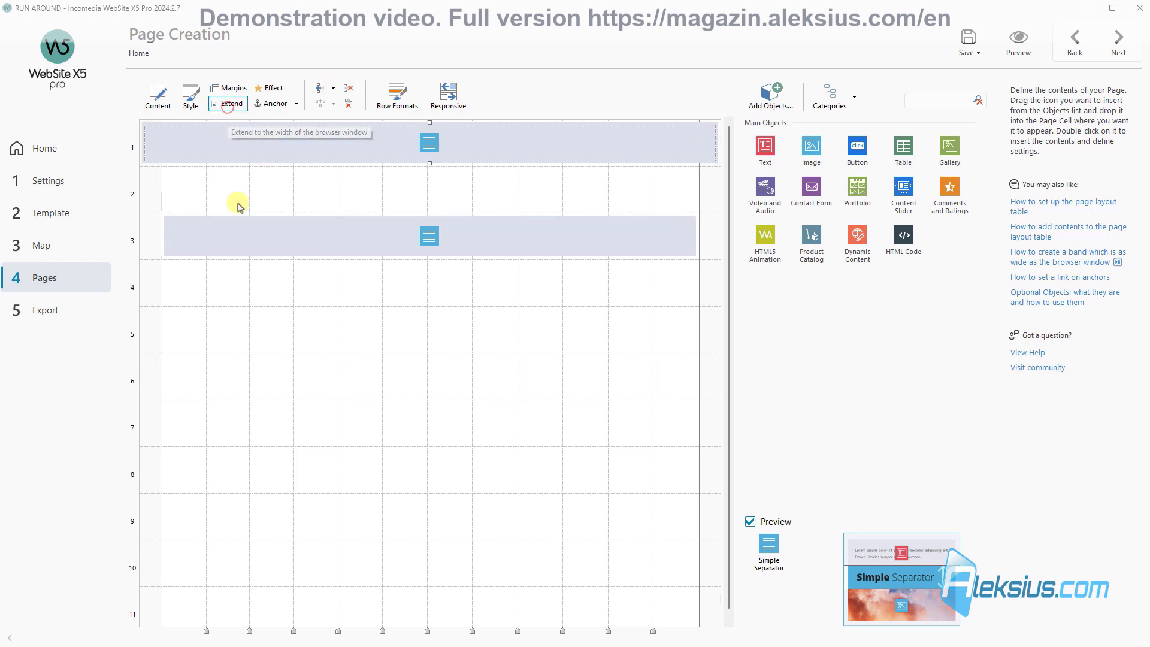
left_click(226, 232)
left_click(236, 105)
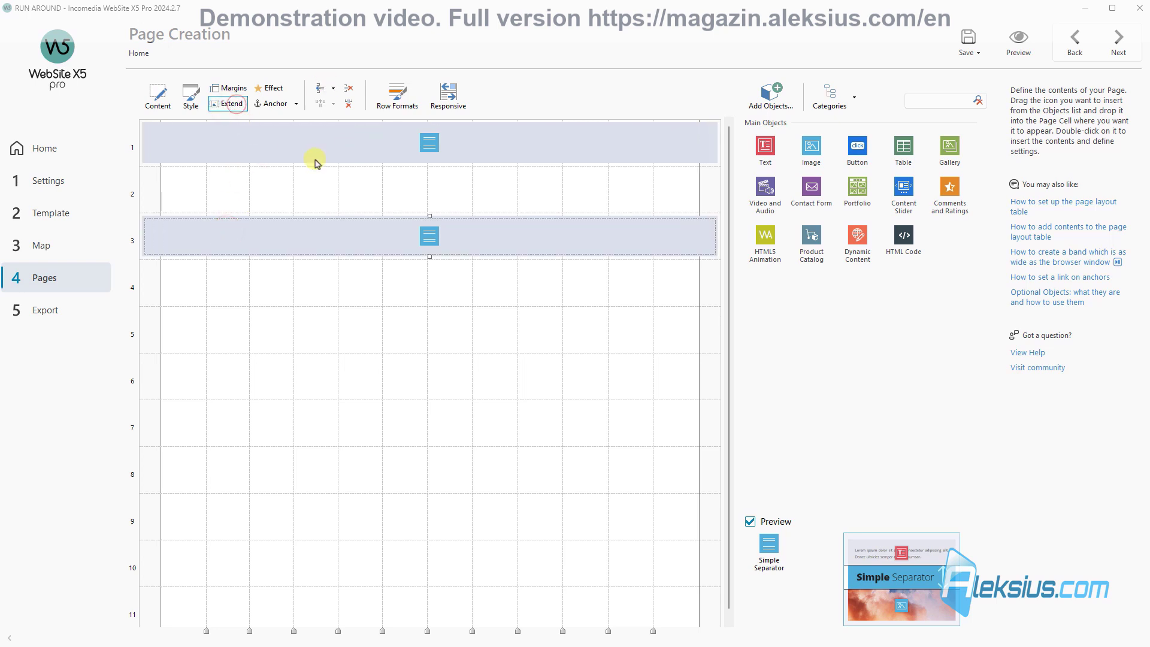
left_click(295, 186)
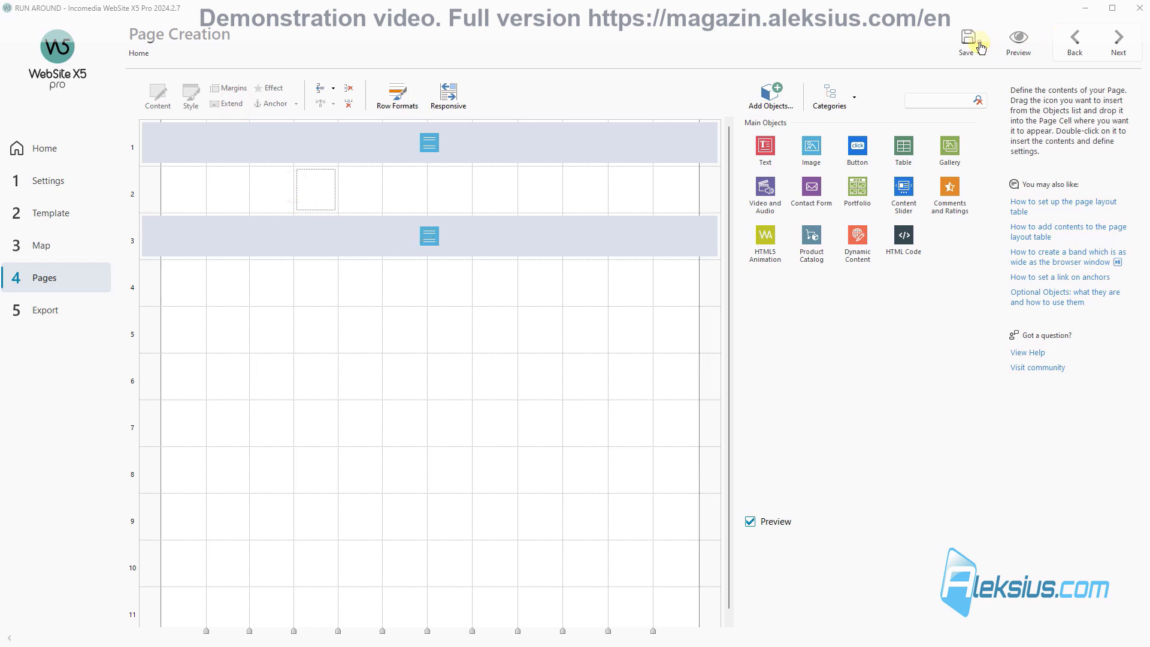
left_click(981, 46)
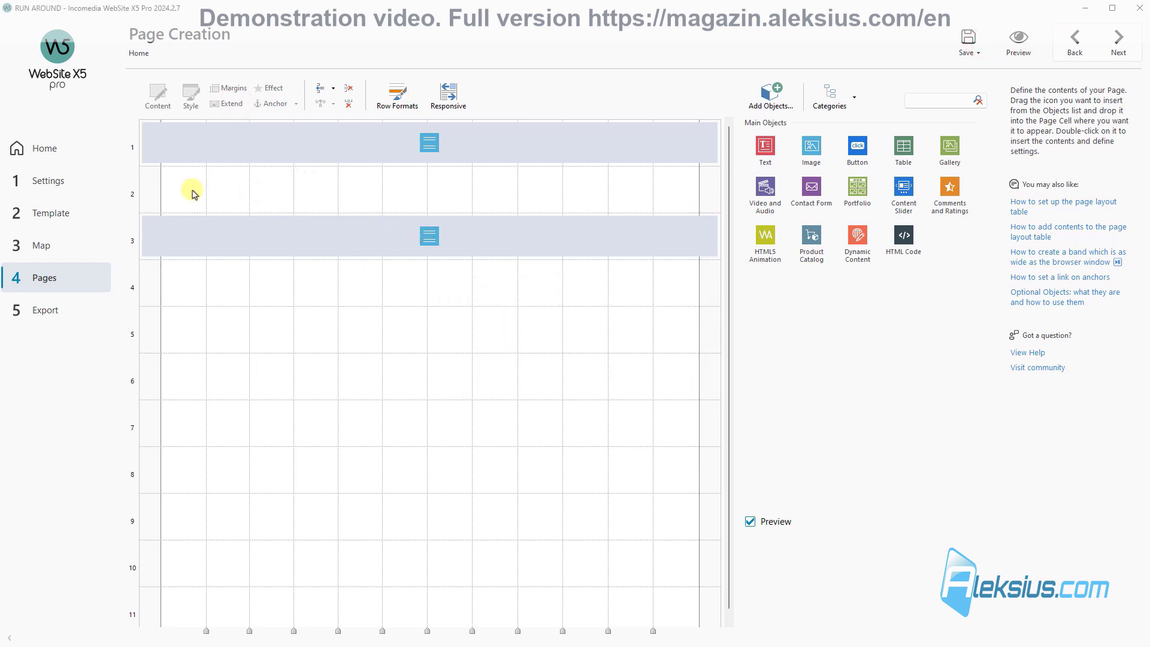
Step: Add a Text object to row 2 and insert the logo image from folder 7
left_click_drag(766, 146, 667, 178)
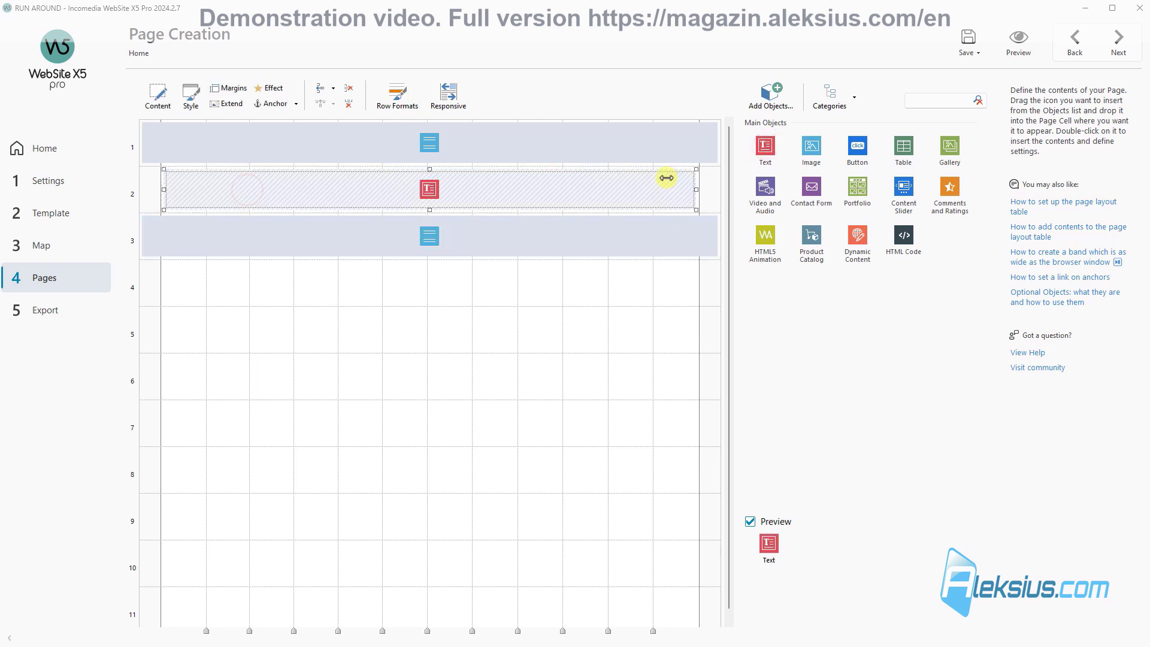
double_click(488, 193)
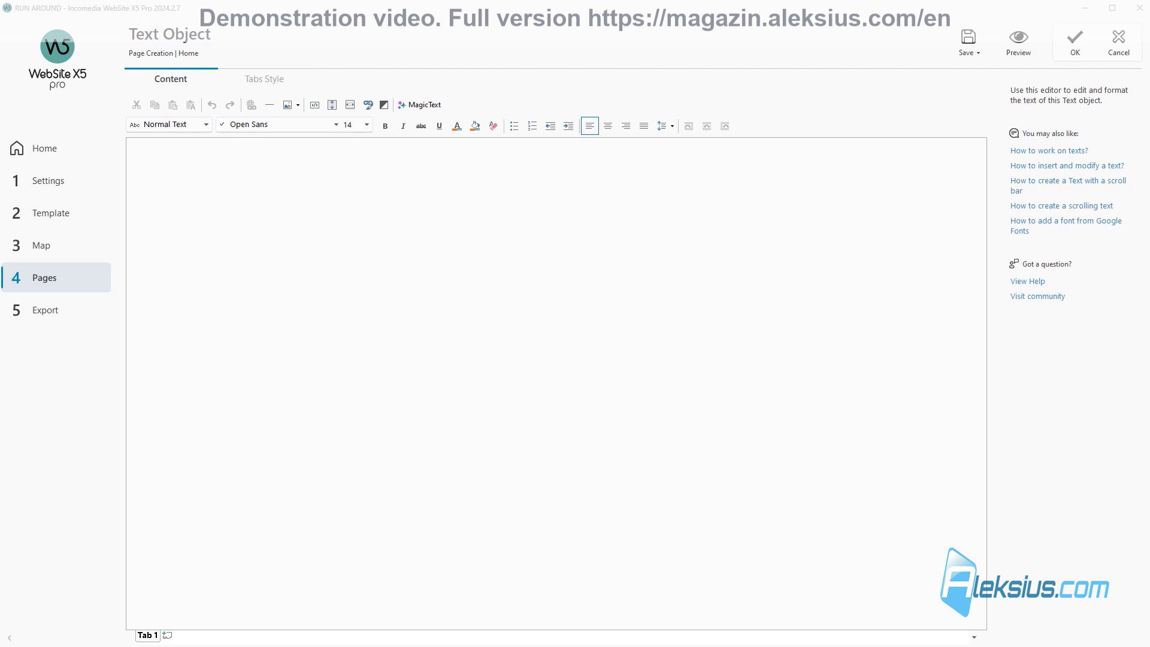
left_click(267, 153)
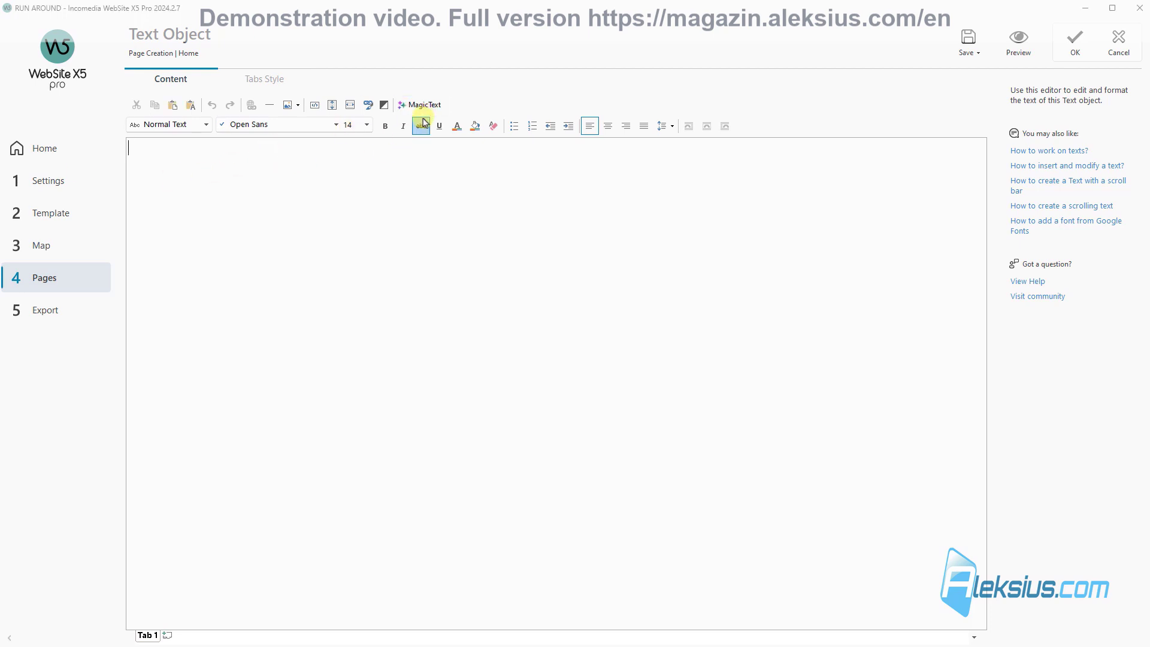
left_click(289, 107)
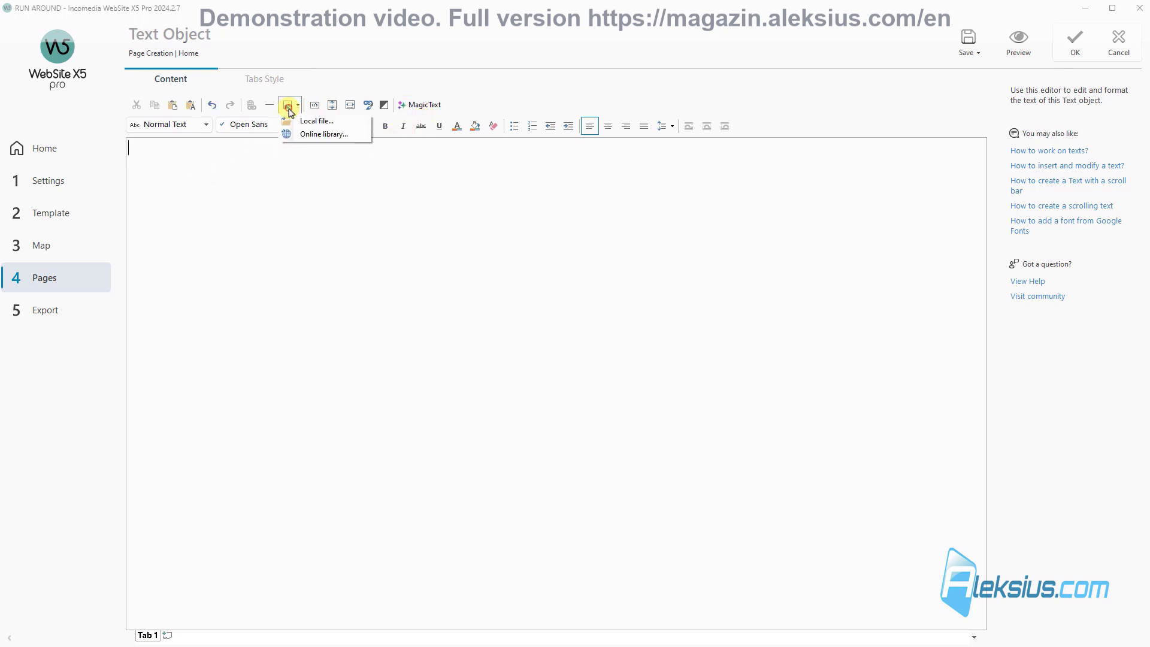
left_click(316, 122)
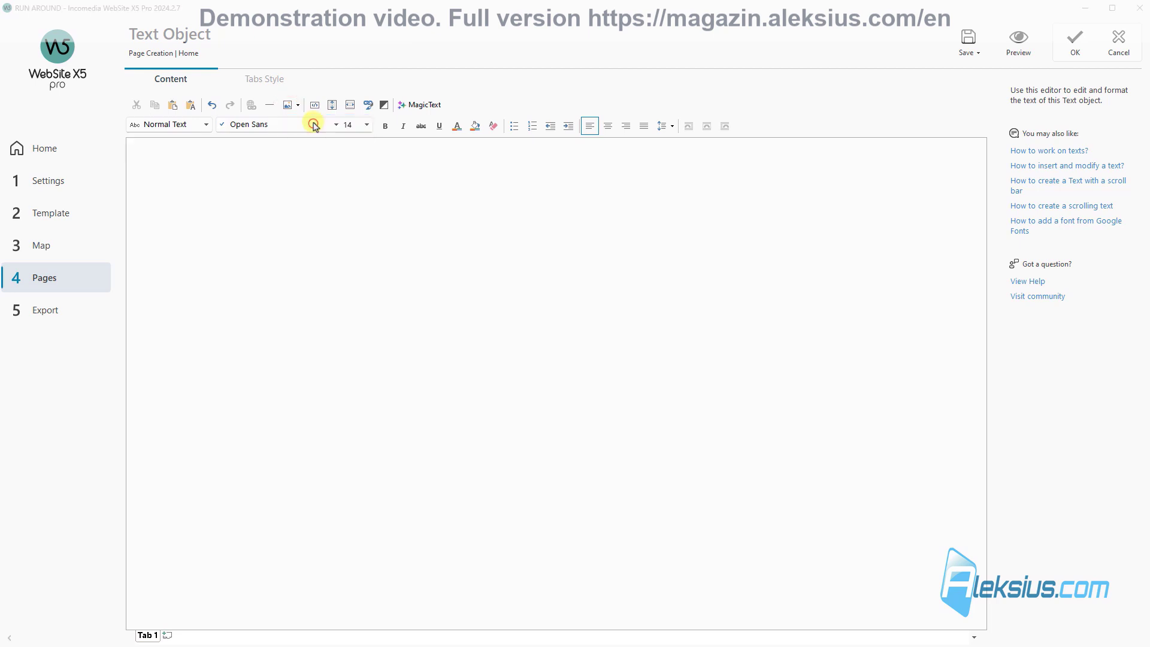
key("alt+Up")
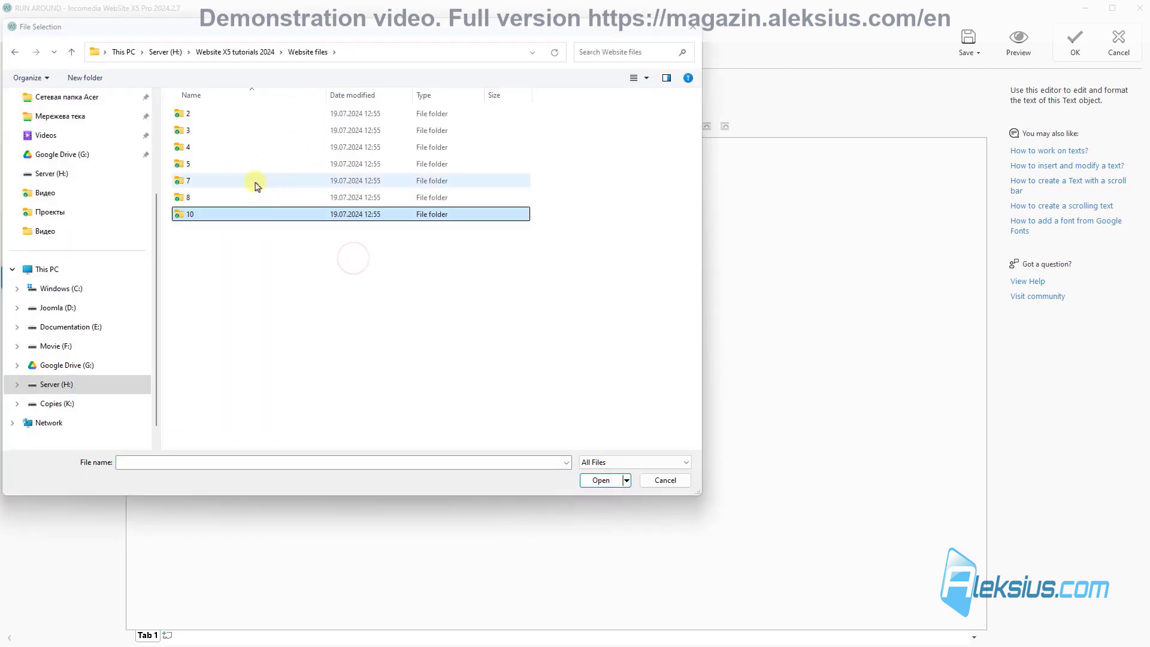
double_click(231, 180)
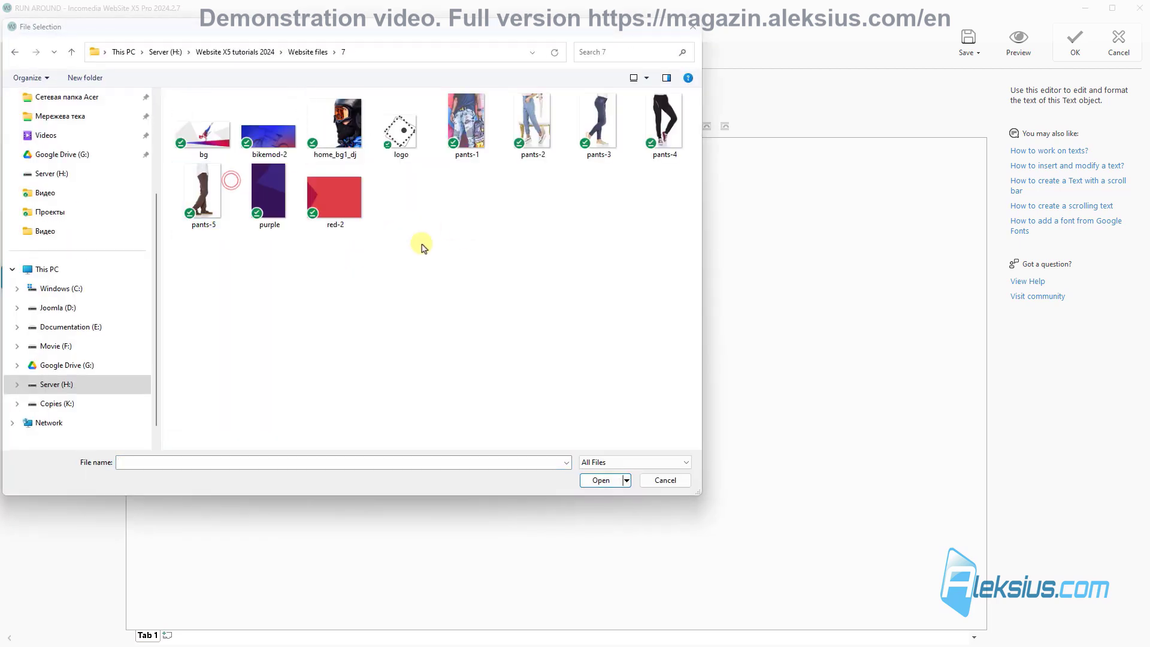
double_click(400, 128)
Step: Paste the RUN AROUND text after the logo and centre the line
type("RUN AROUND")
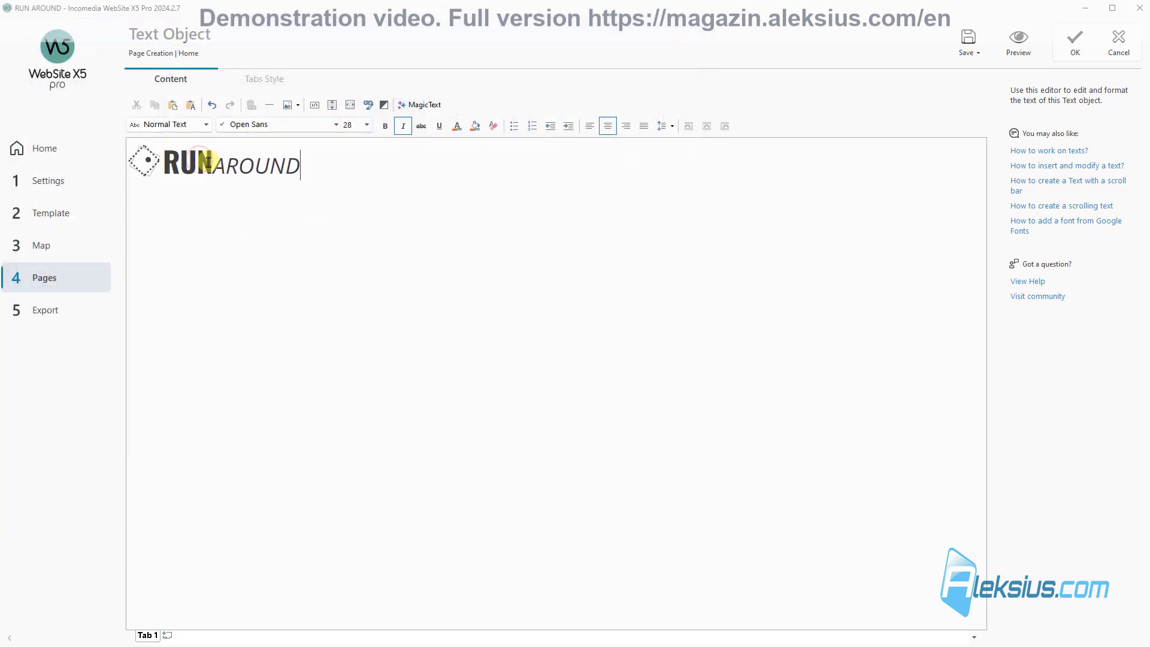
left_click_drag(164, 166, 213, 168)
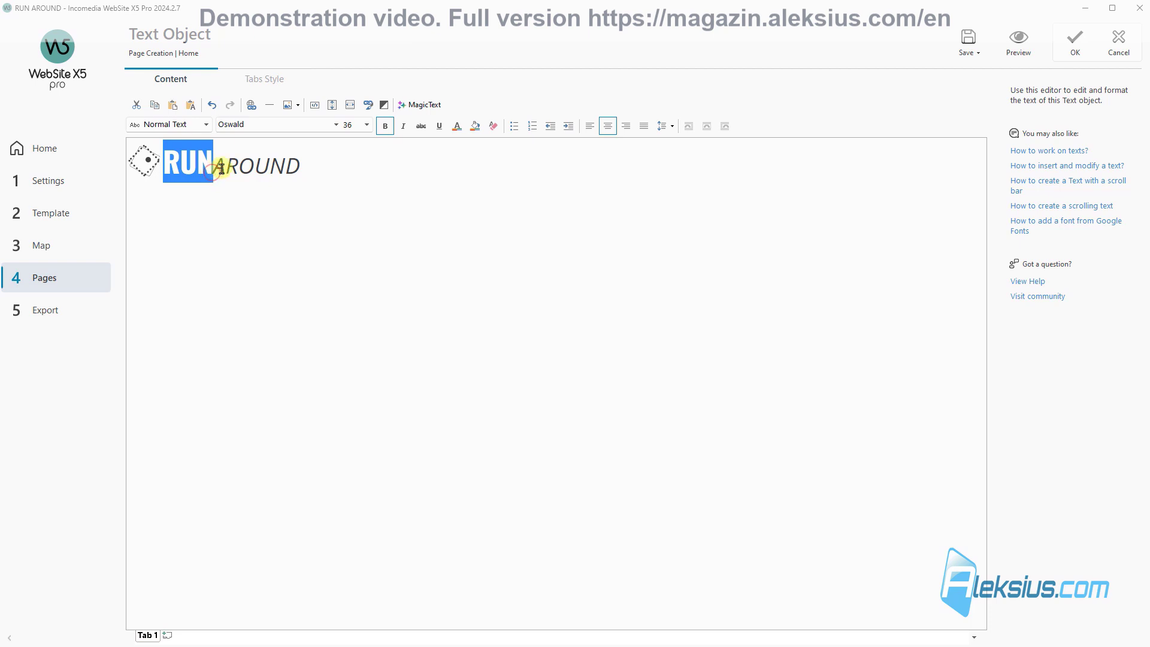
left_click_drag(221, 168, 315, 166)
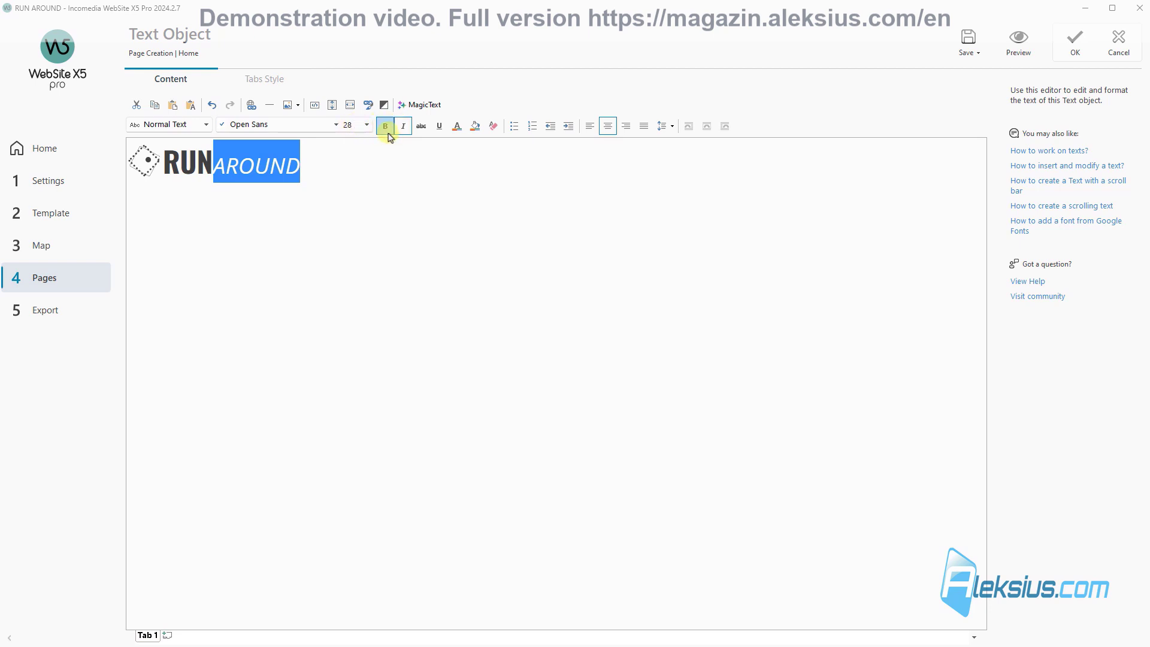
left_click(337, 169)
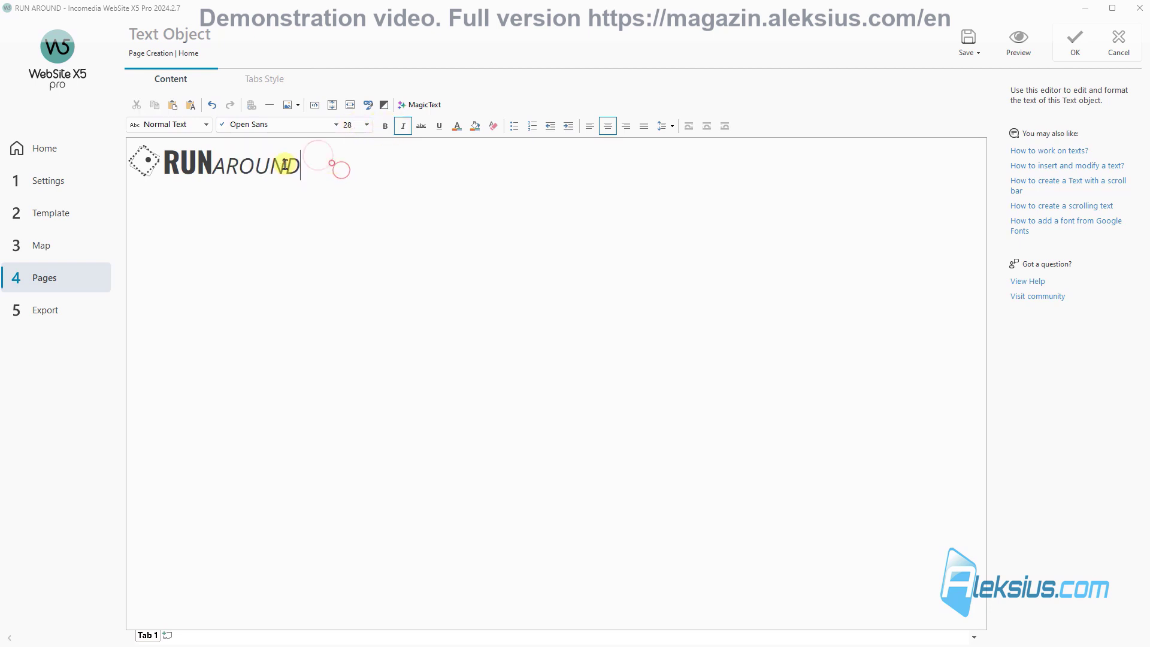
triple_click(219, 165)
left_click(627, 126)
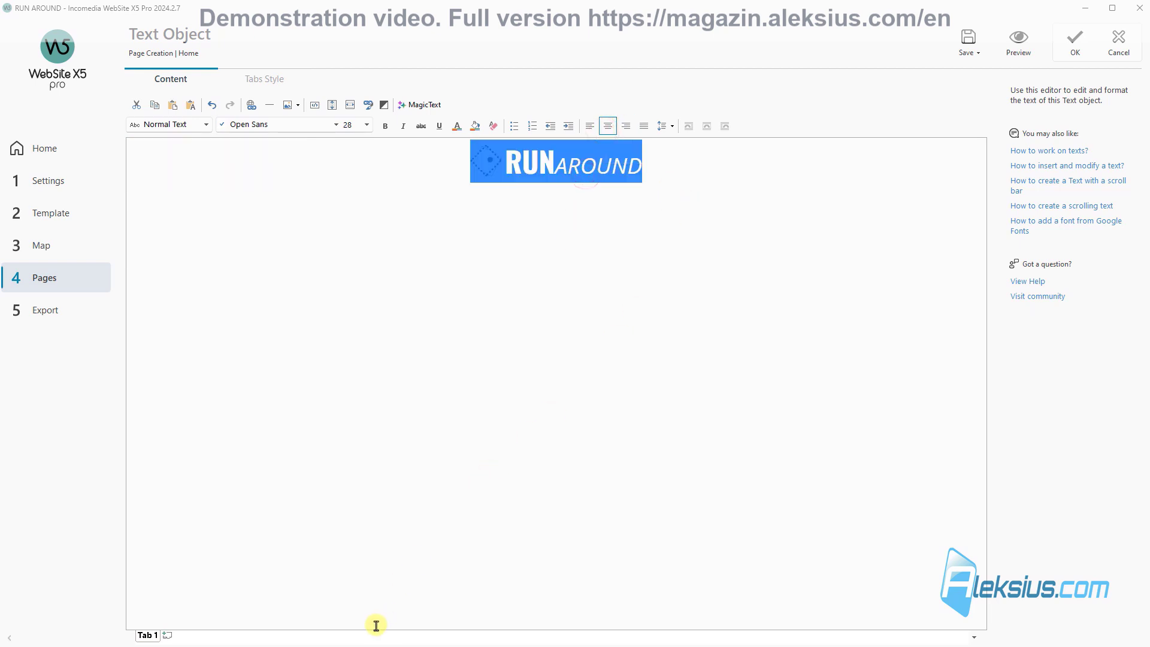
Step: Preview the home page logo line and confirm the text object
left_click(1036, 39)
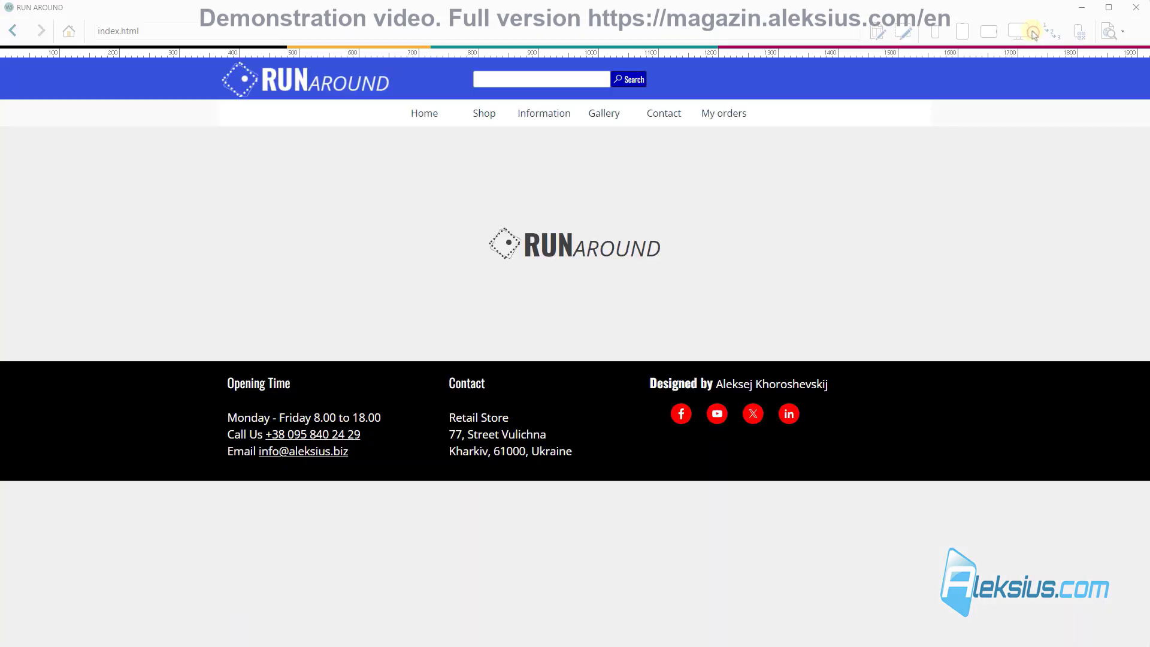
left_click(1137, 9)
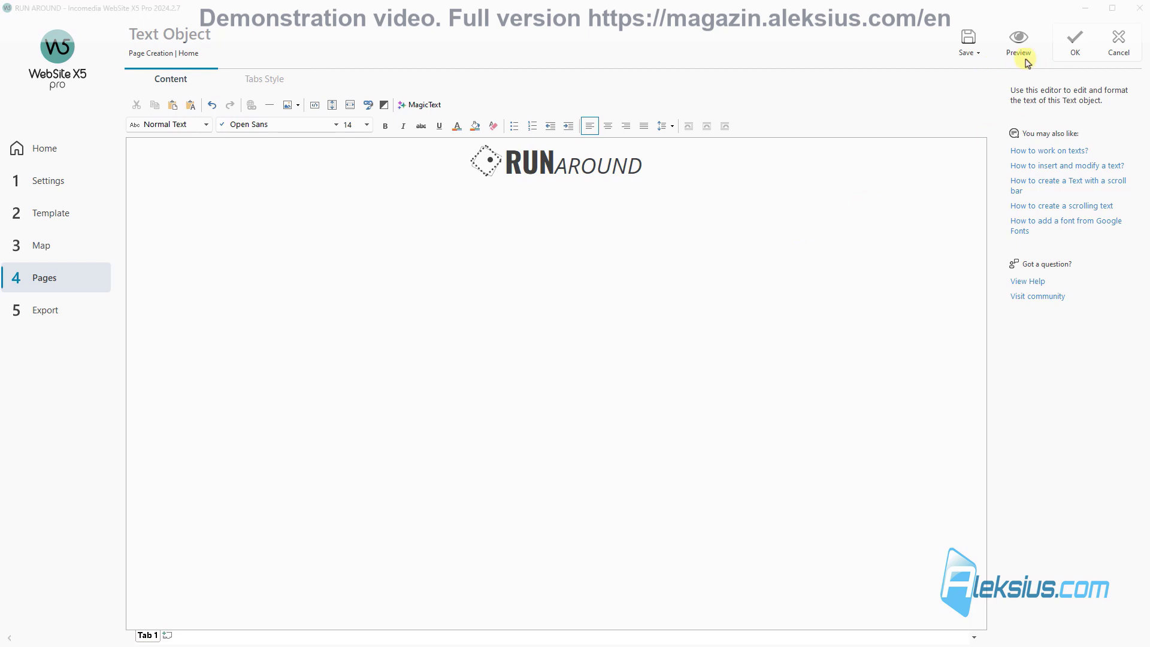
left_click(1075, 42)
Step: Link rows 1–3 into one band and extend it to full browser width
left_click(707, 179)
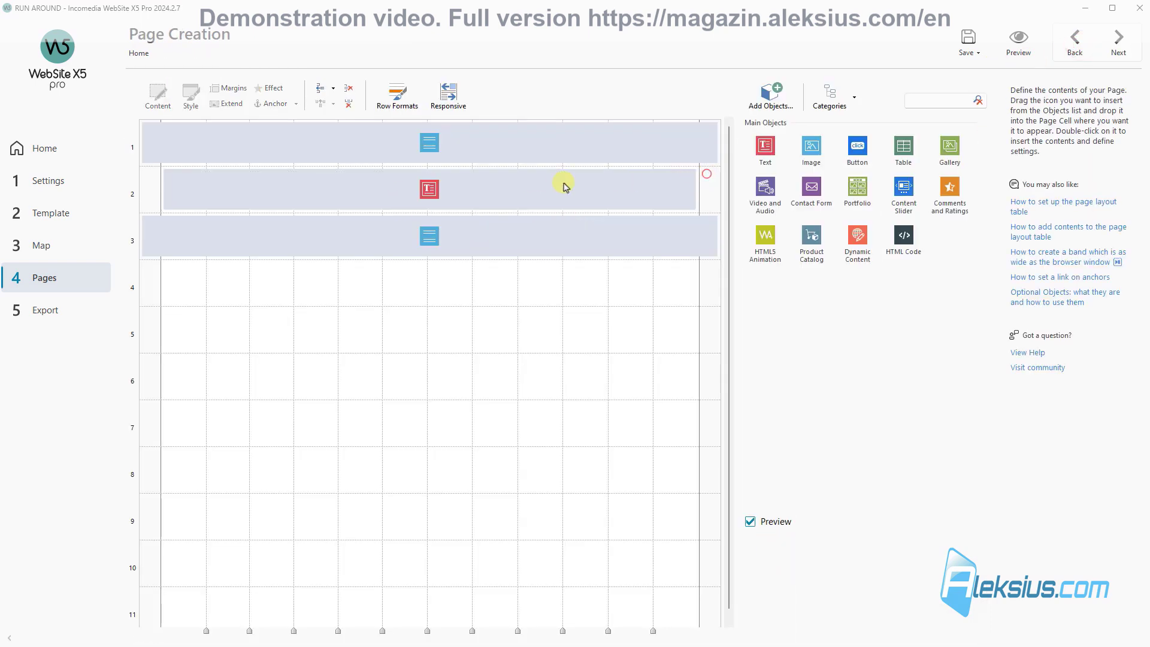
left_click(395, 97)
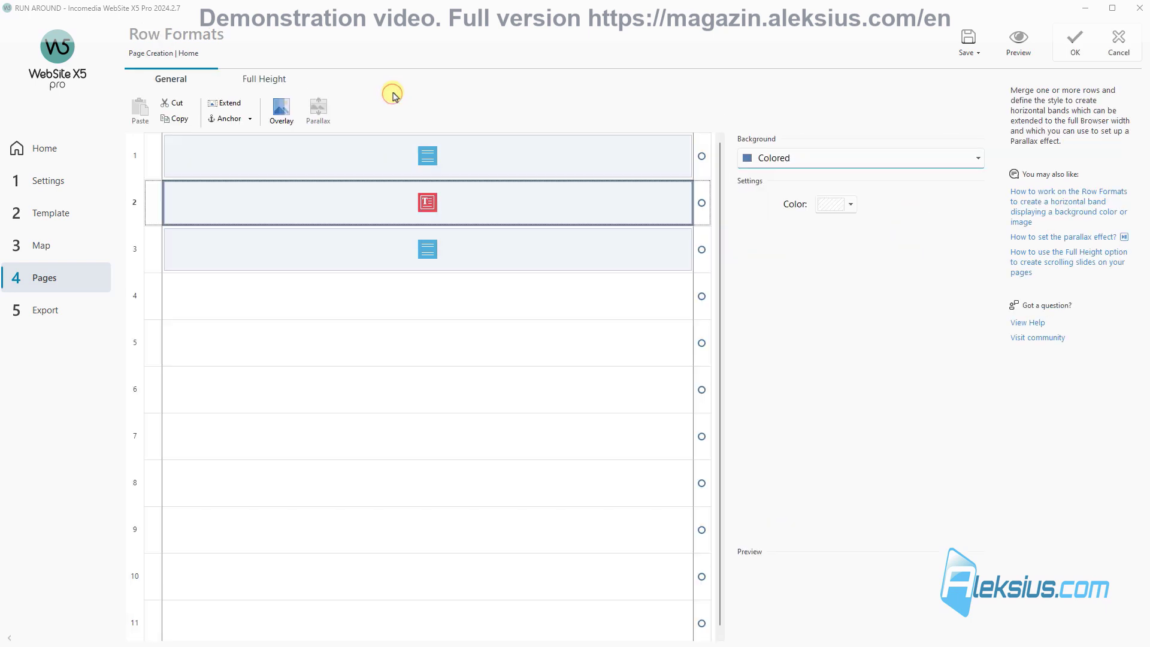
left_click(702, 179)
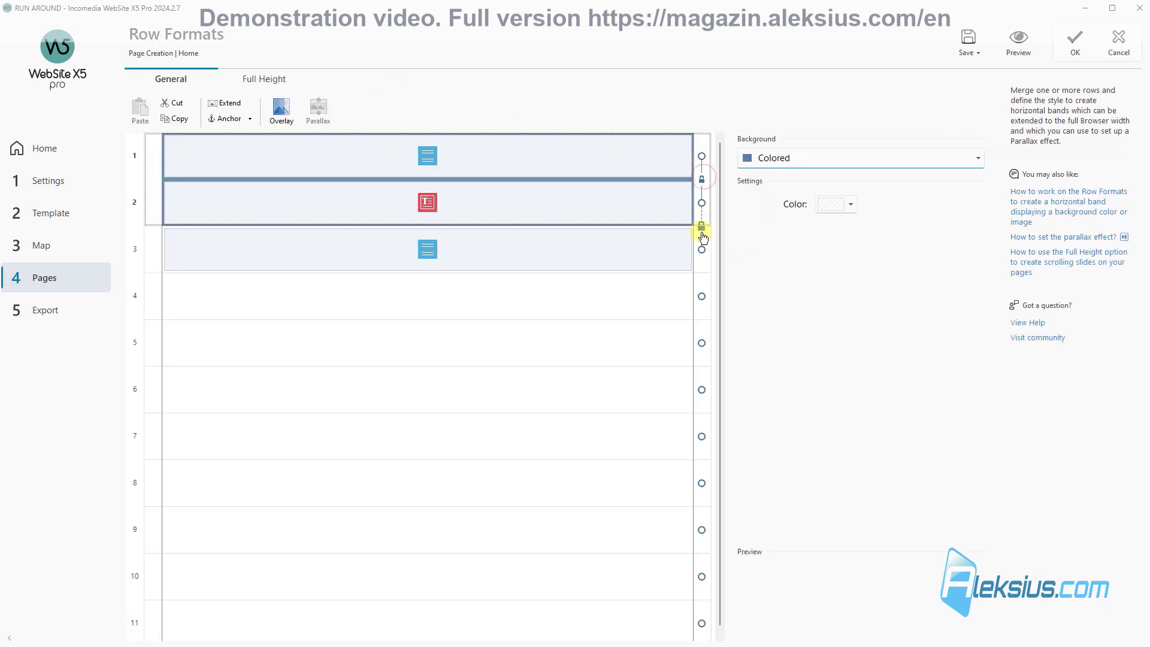
left_click(702, 226)
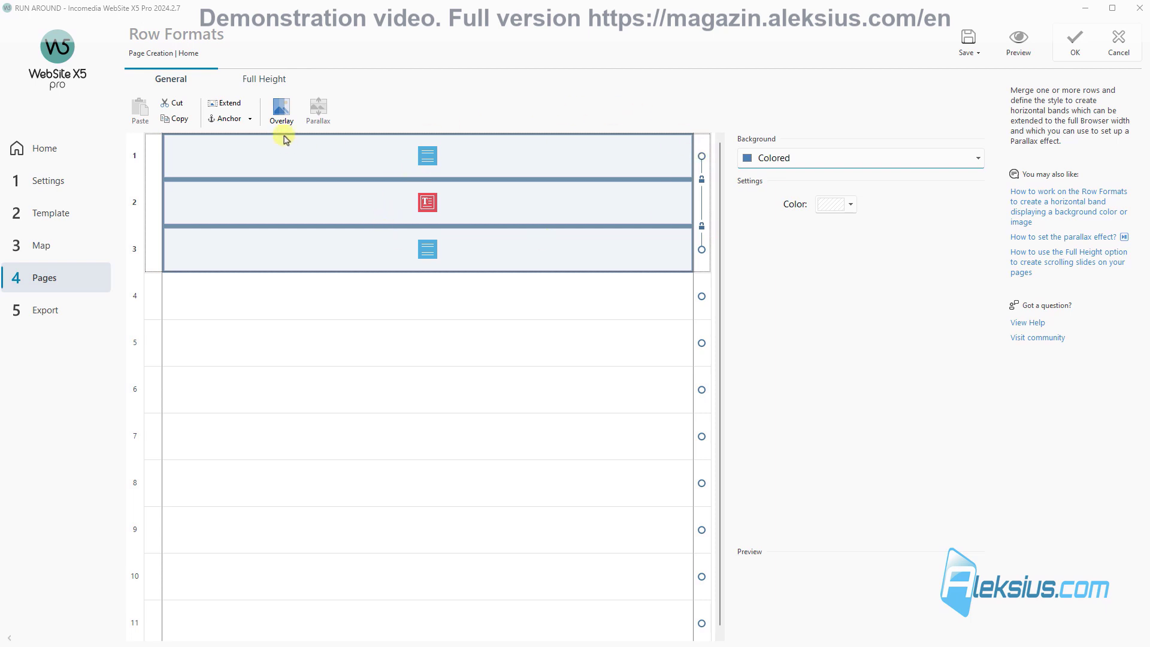
left_click(226, 103)
Step: Give the band an image background of bg.jpg over a white colour
left_click(825, 165)
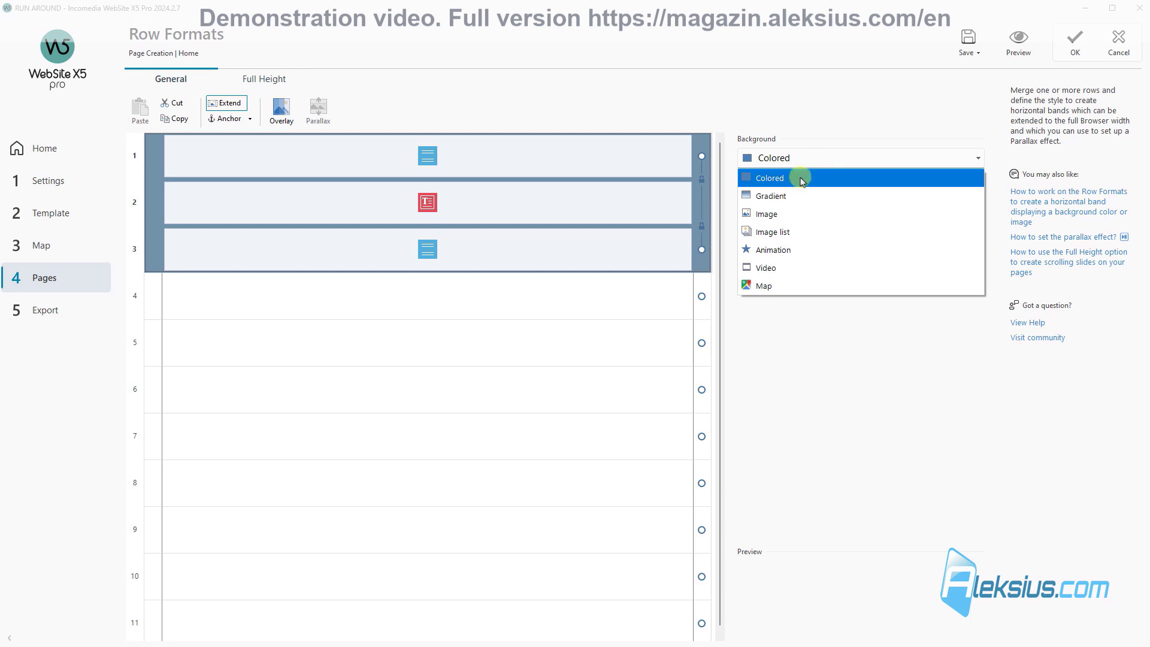
left_click(794, 214)
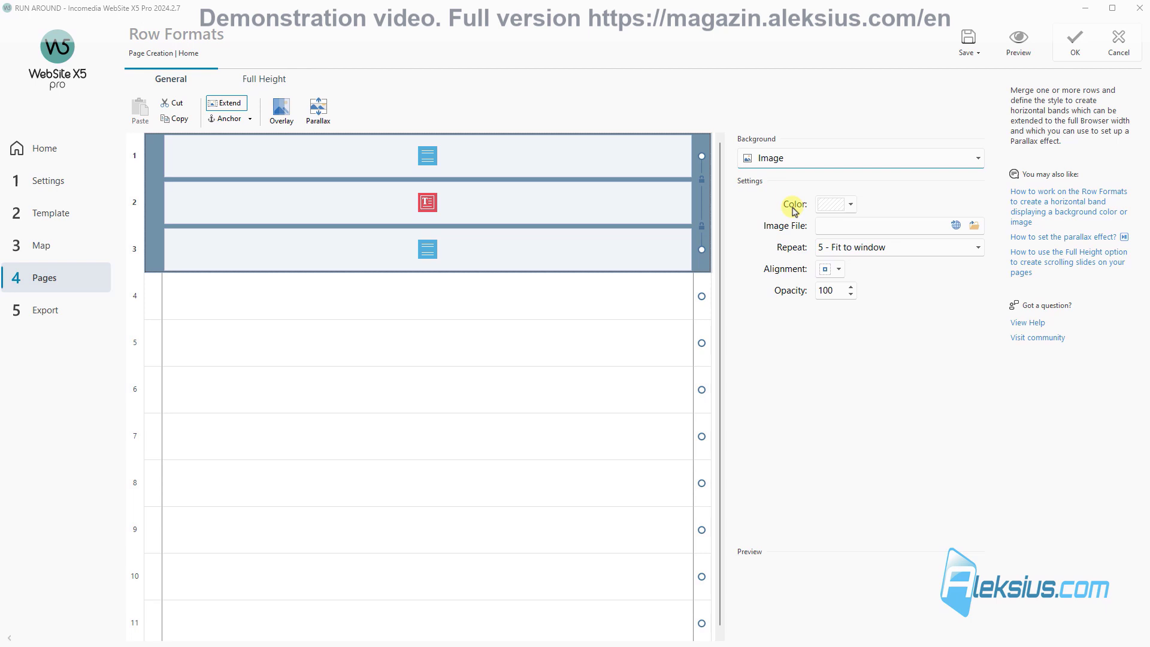
left_click(851, 205)
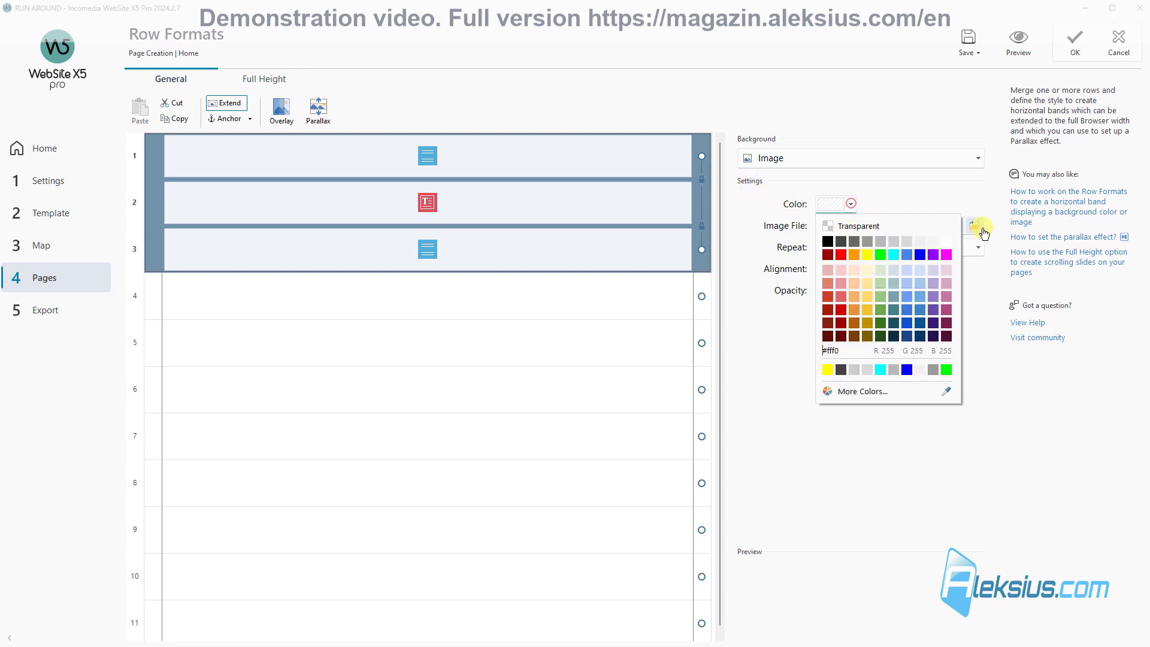
left_click(947, 241)
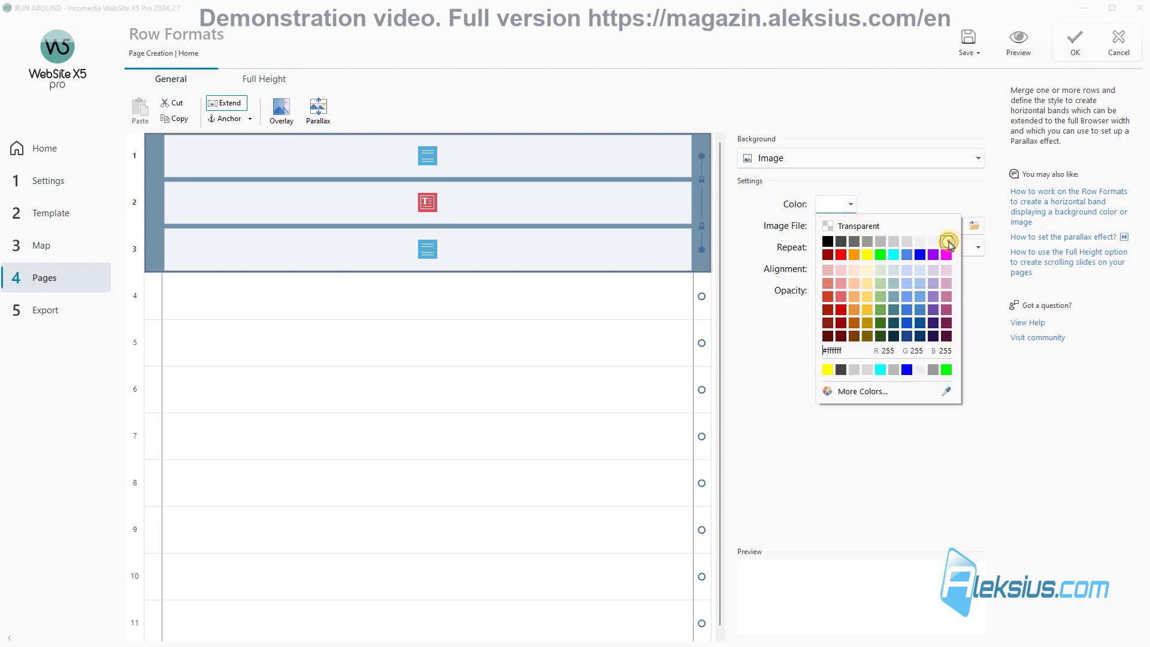
left_click(980, 331)
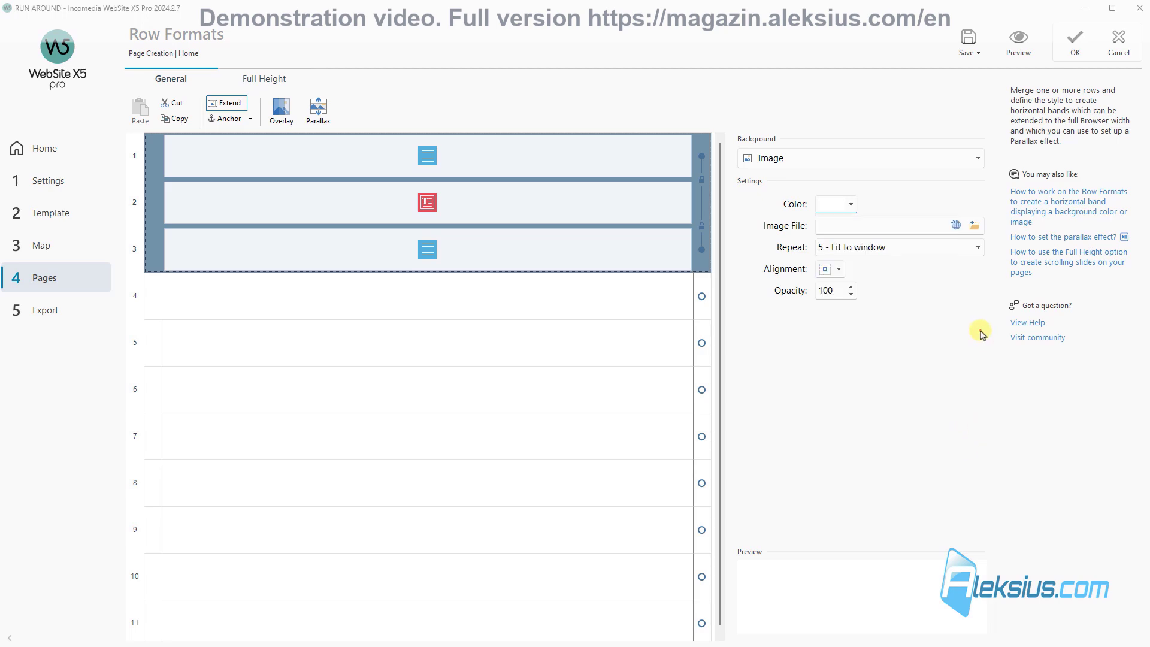
left_click(976, 225)
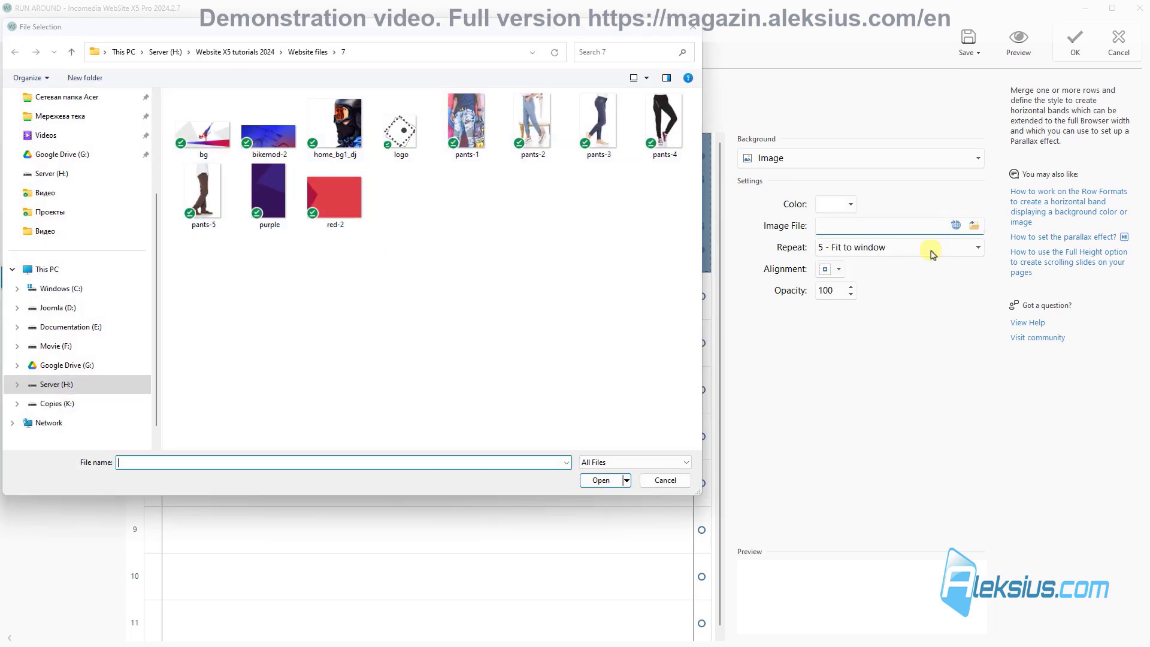
left_click(217, 143)
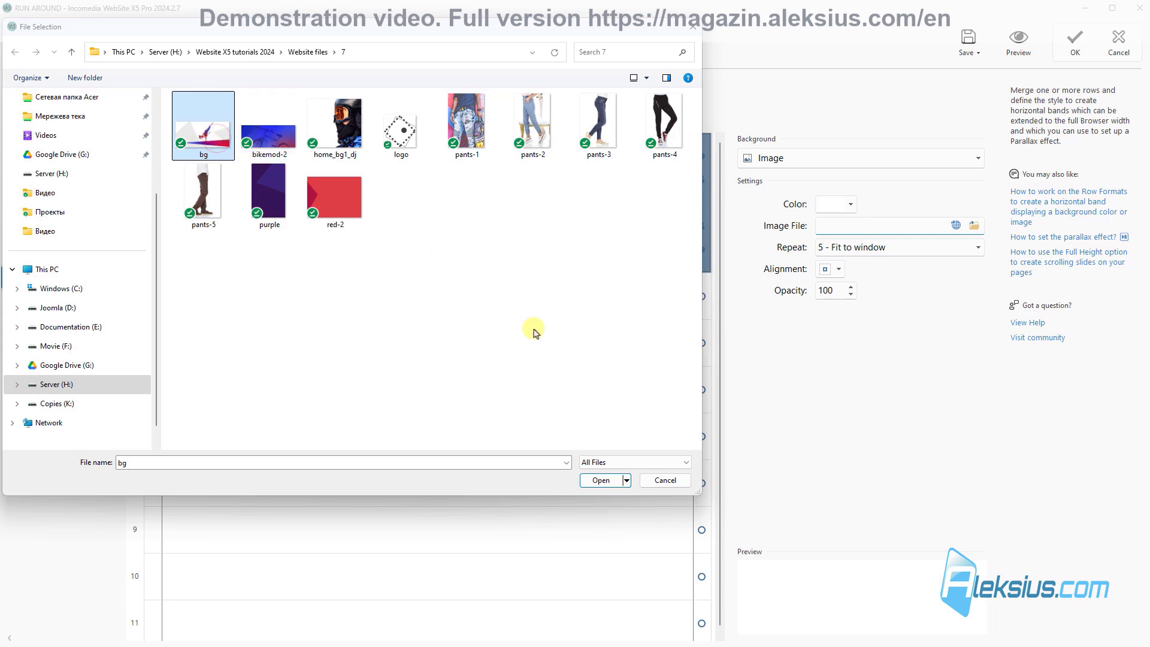
left_click(614, 482)
Step: Set the background image to 1 - Do not repeat, aligned bottom-centre
left_click(851, 248)
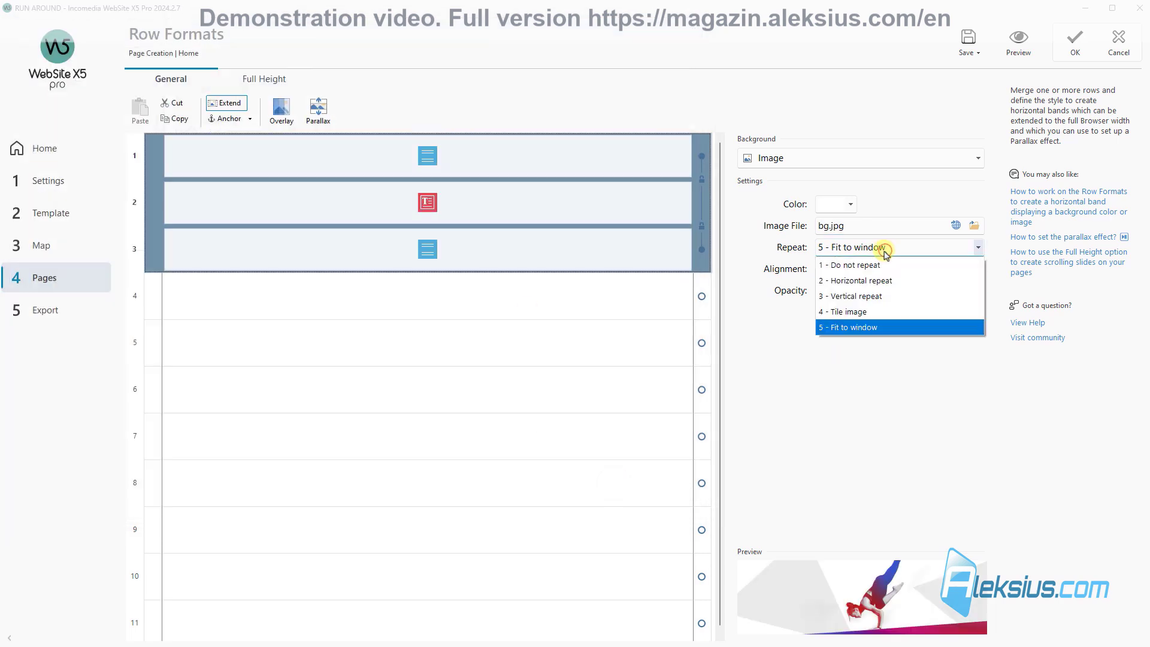
left_click(894, 266)
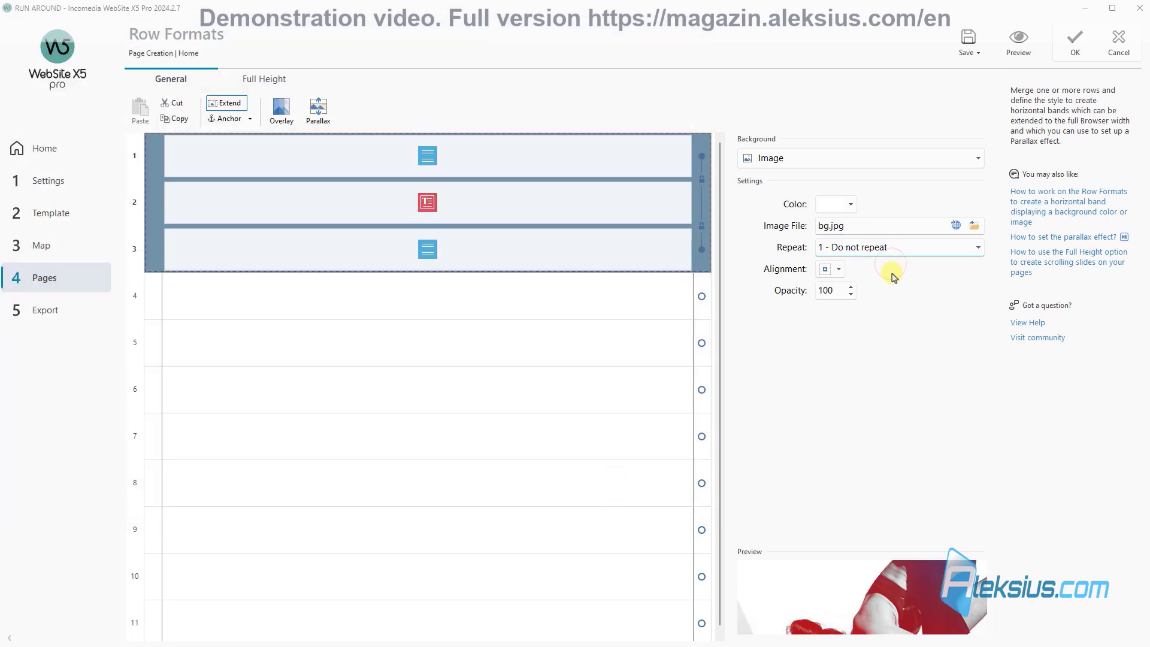
left_click(825, 269)
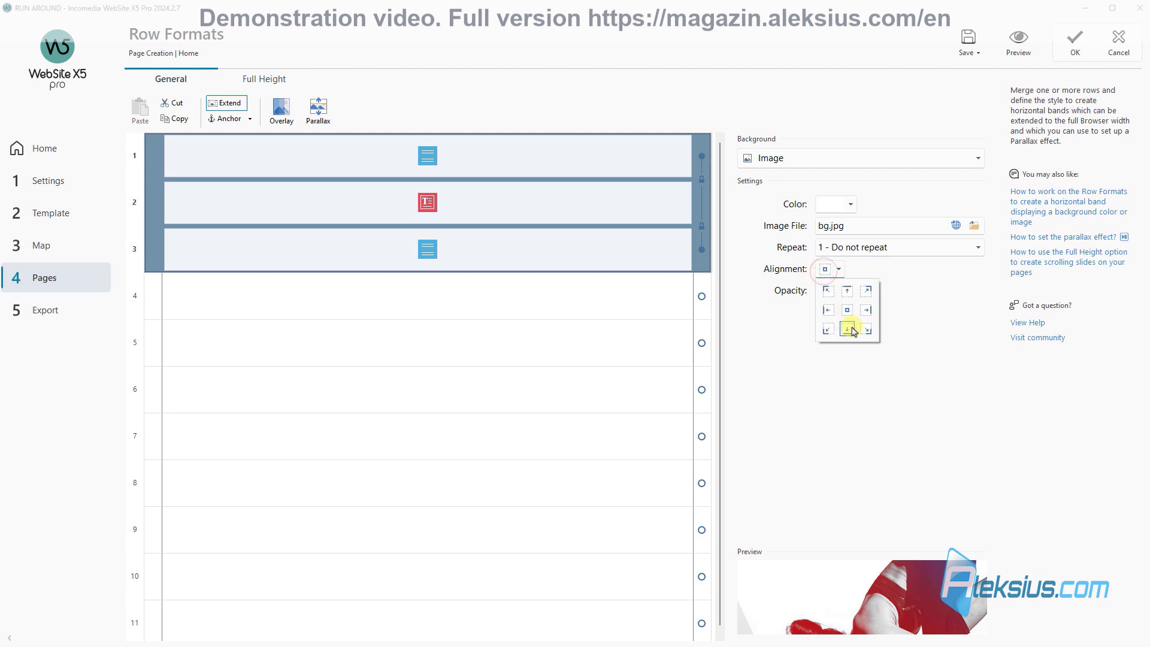
left_click(851, 330)
Step: Save the project and make the FIND YOUR STORE heading white
left_click(969, 40)
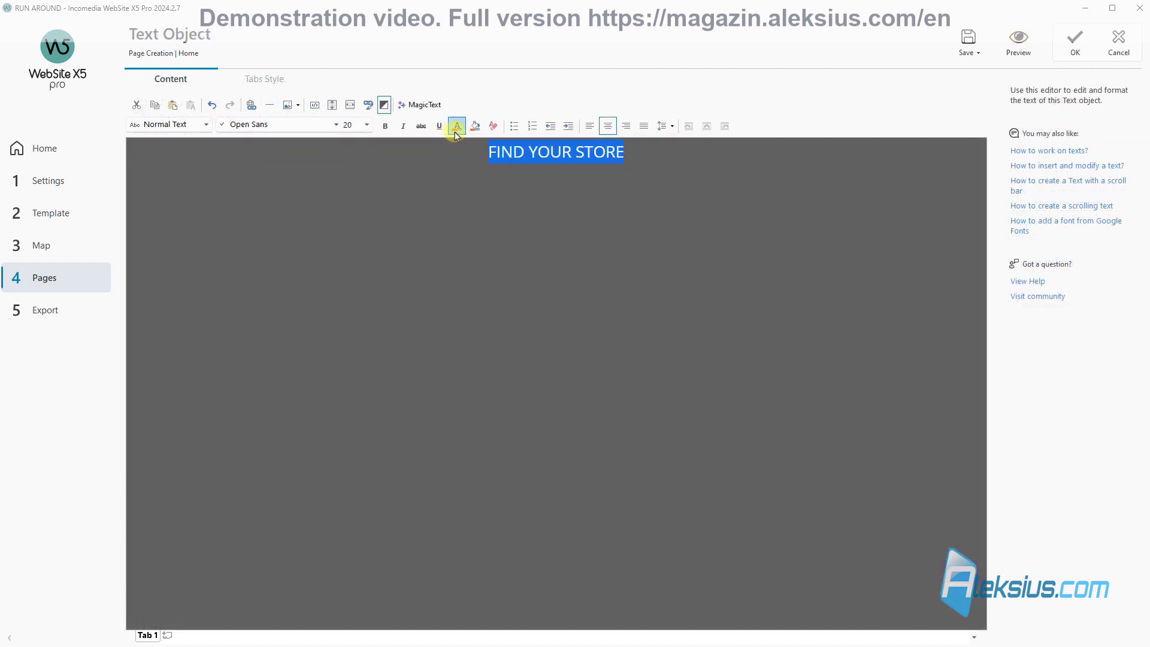
left_click(455, 134)
left_click(580, 155)
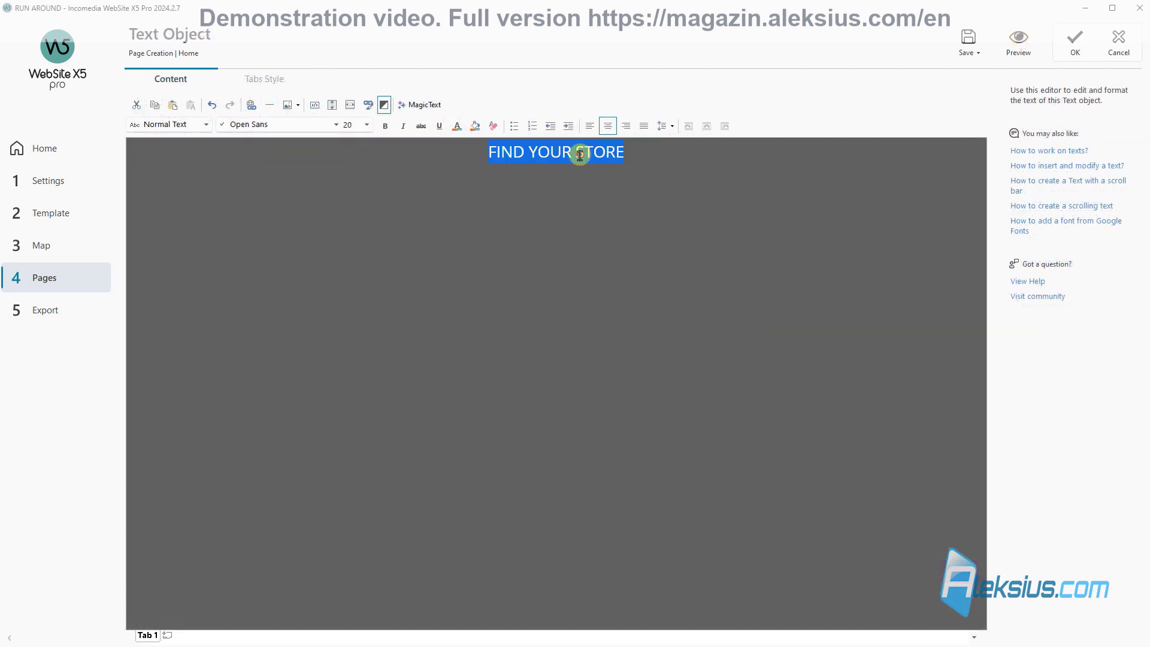
Step: Set the words FIND YOUR in the Oswald font
left_click(514, 211)
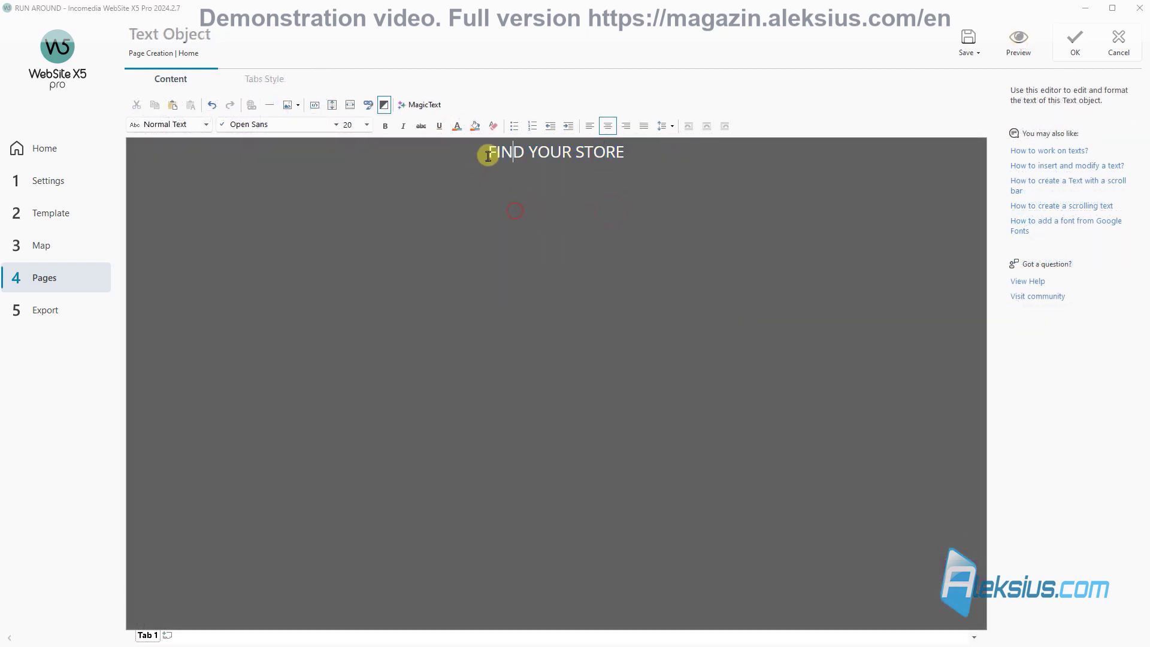
left_click_drag(490, 153, 558, 153)
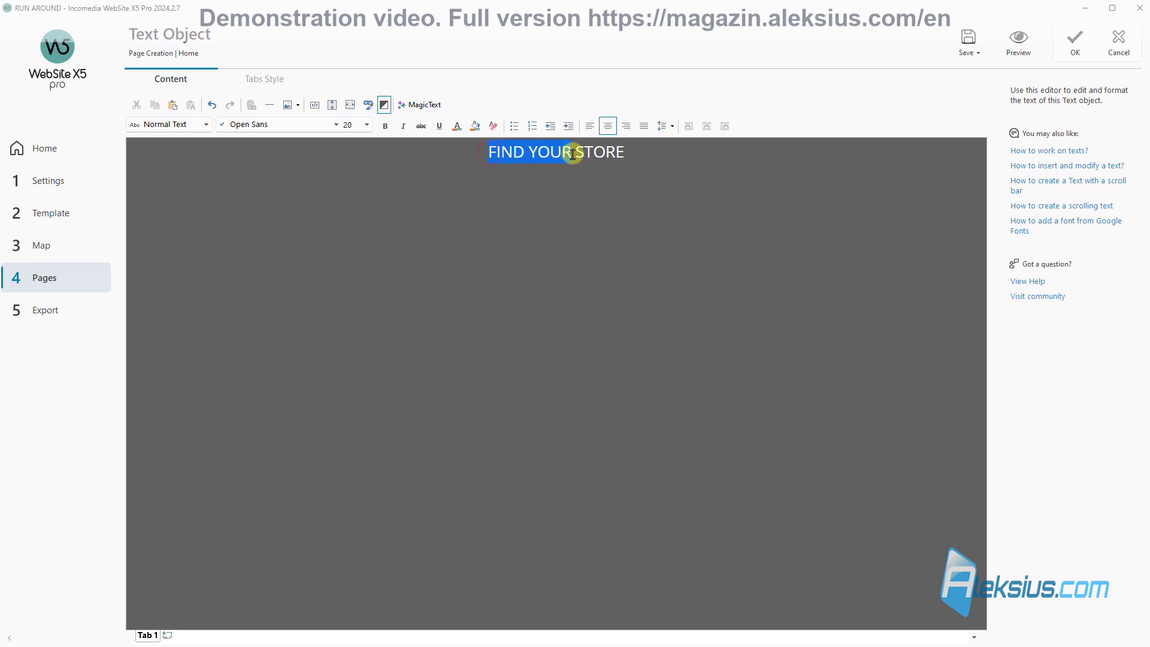
left_click(337, 127)
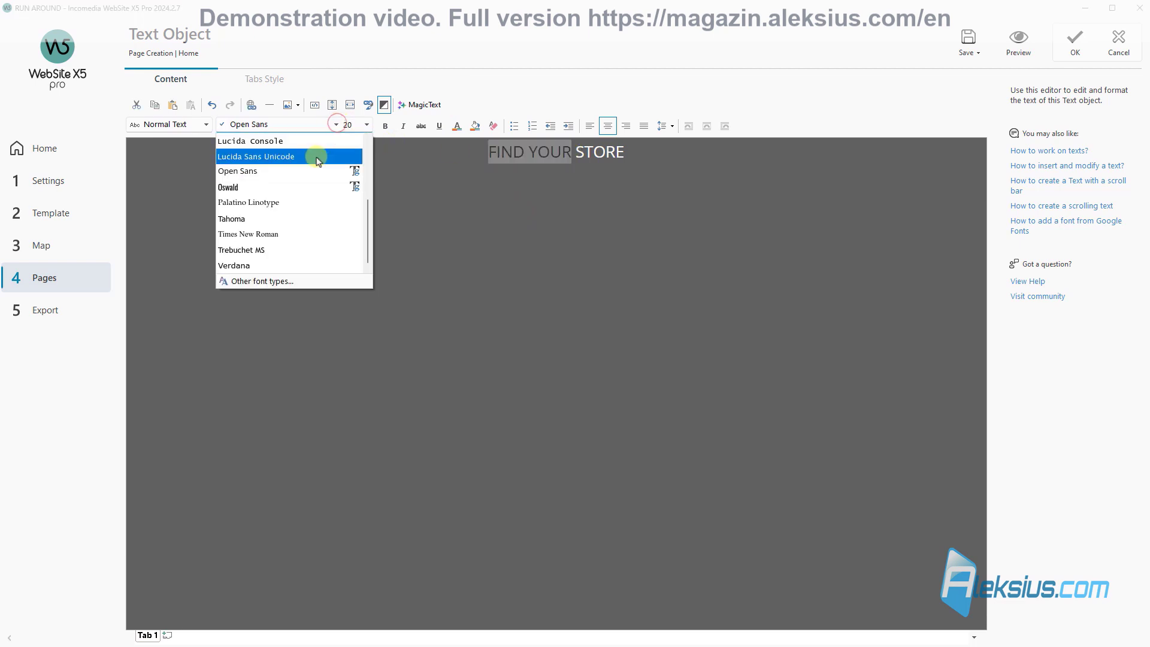
left_click(306, 190)
Step: Bold FIND YOUR, check the page in preview, and confirm the Text Object editor with OK
left_click(392, 133)
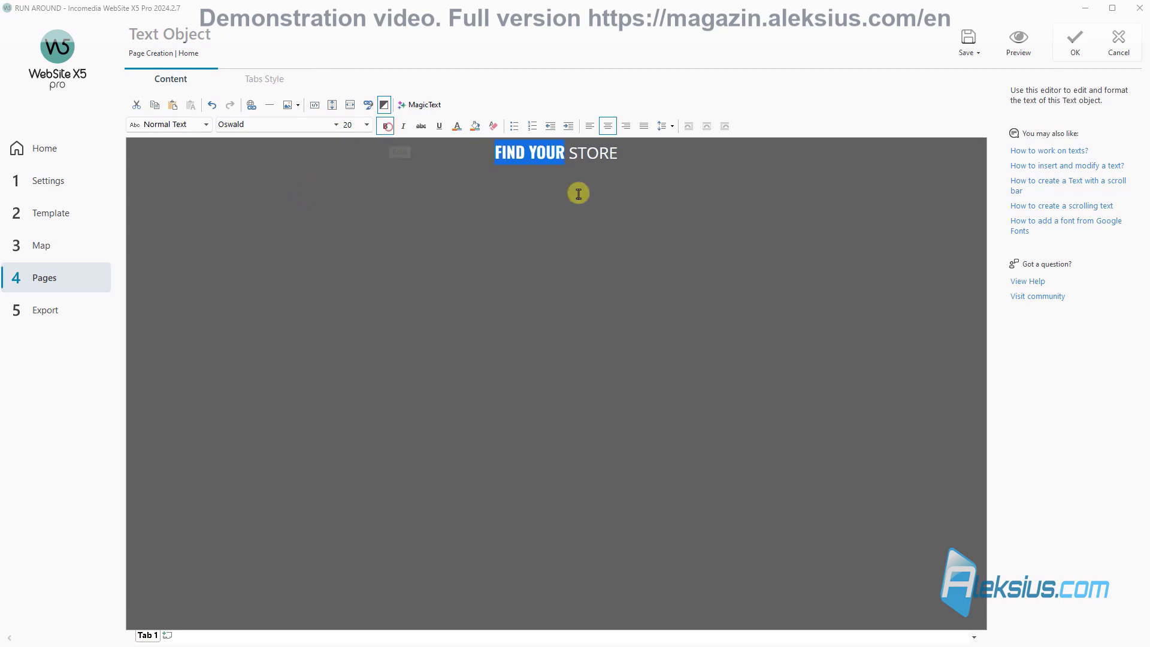
left_click(723, 222)
left_click(1019, 41)
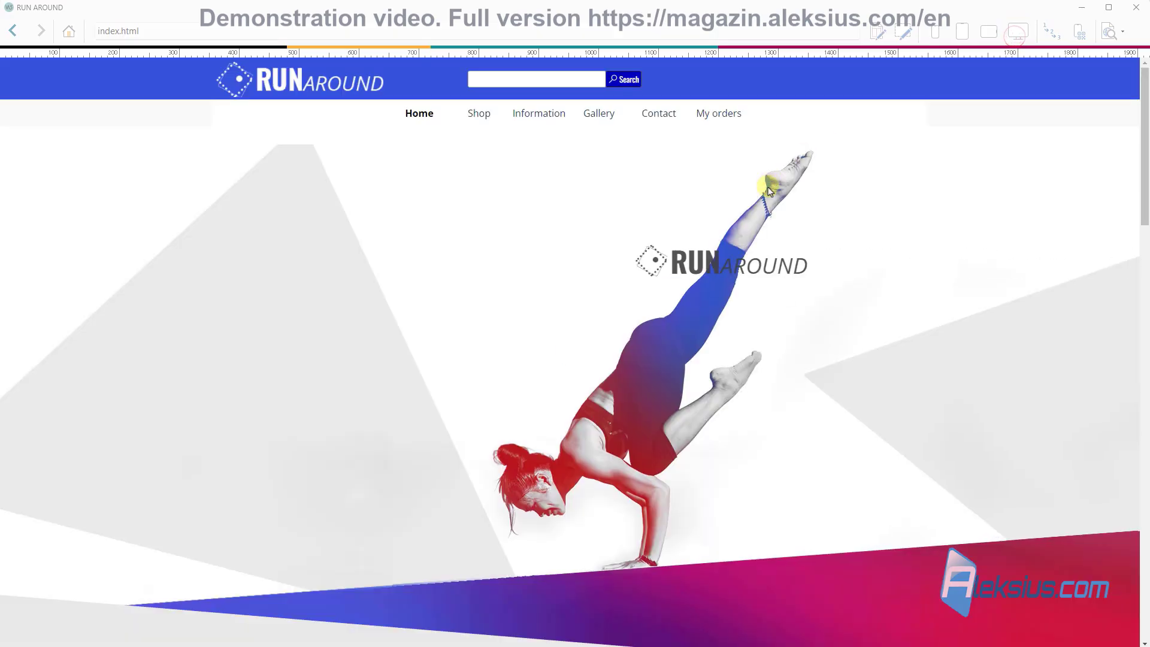
scroll(743, 290, "down", 15)
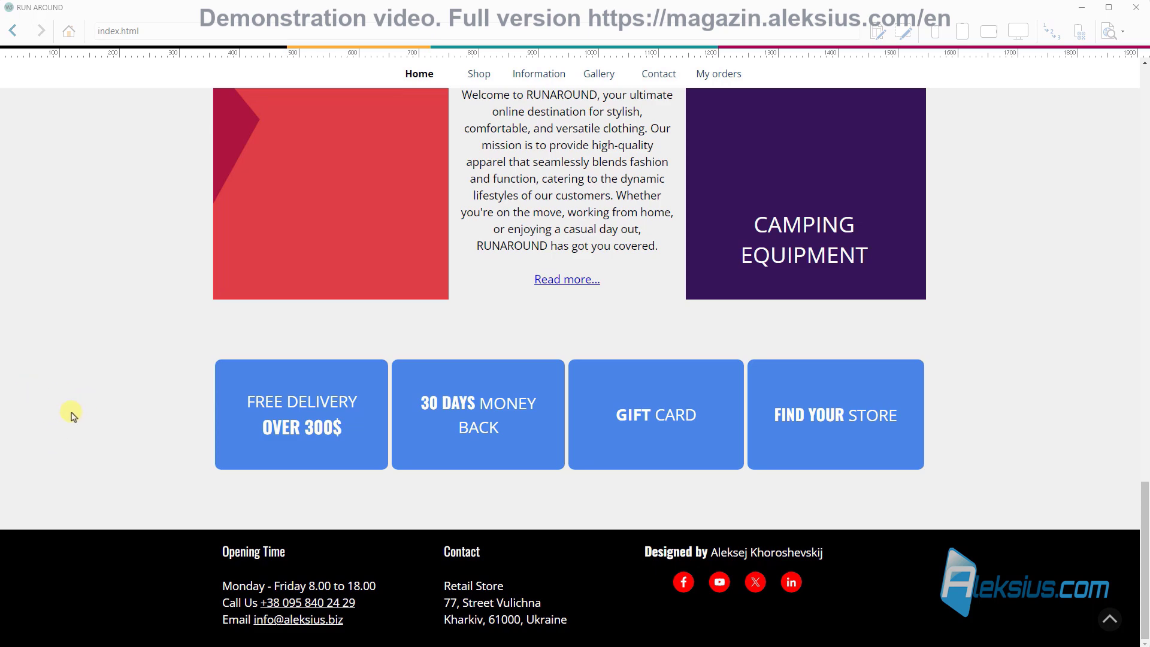
left_click(1137, 8)
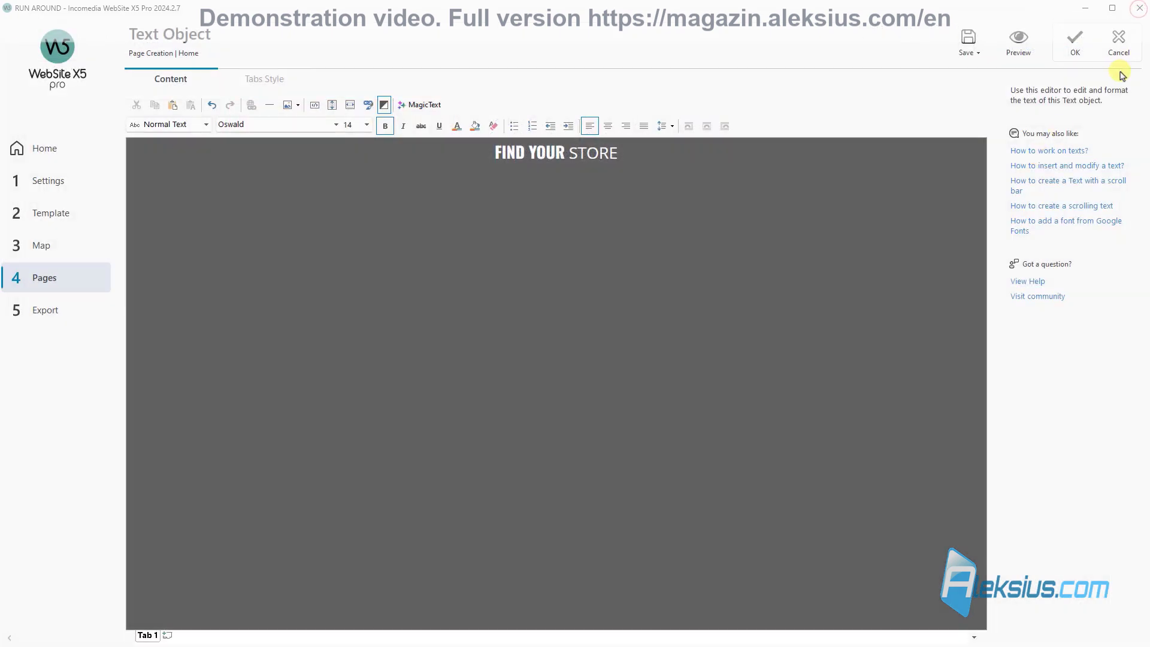
left_click(1076, 41)
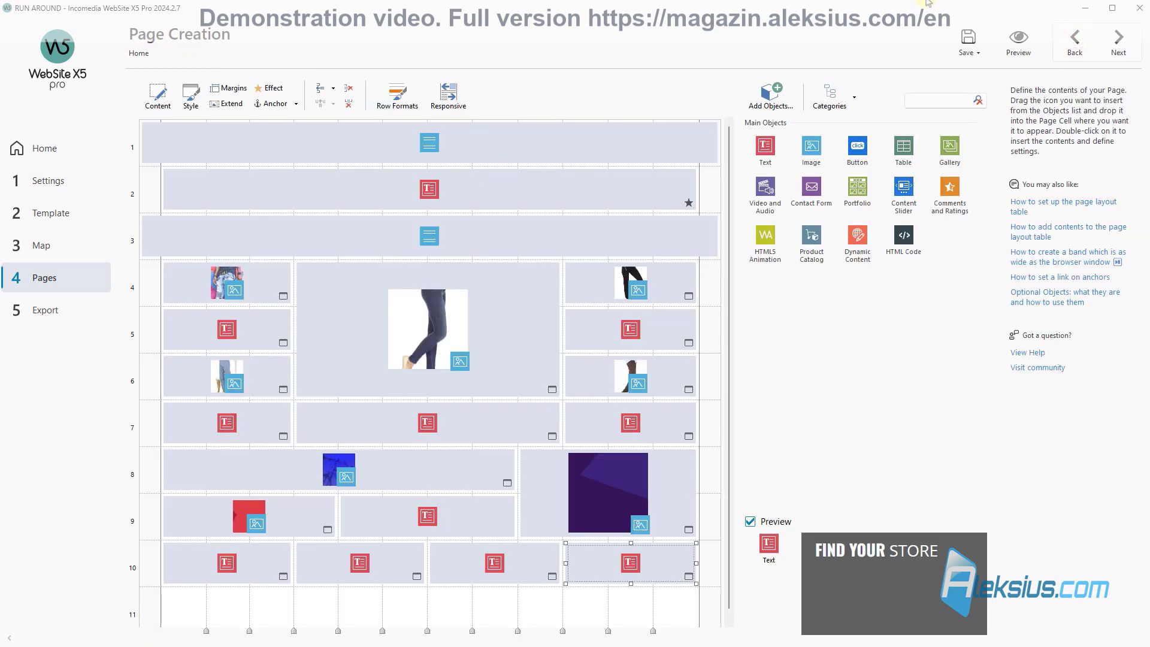
Step: Save the project and switch row 10's background type to Image in Row Formats
left_click(971, 43)
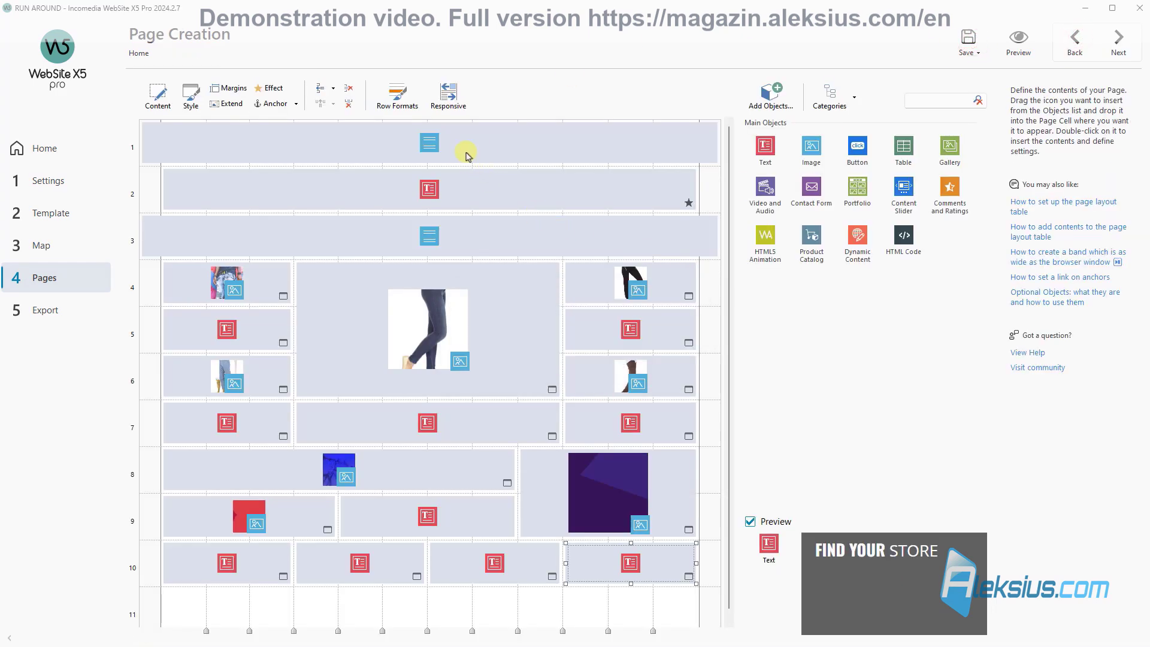
left_click(396, 97)
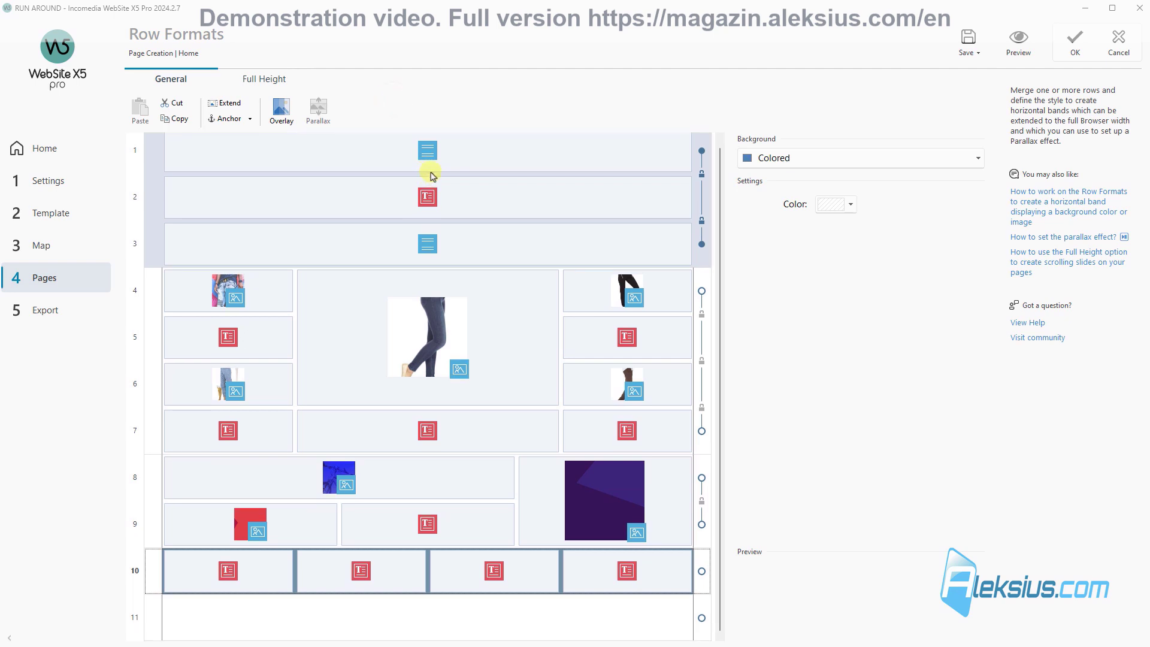
left_click(896, 167)
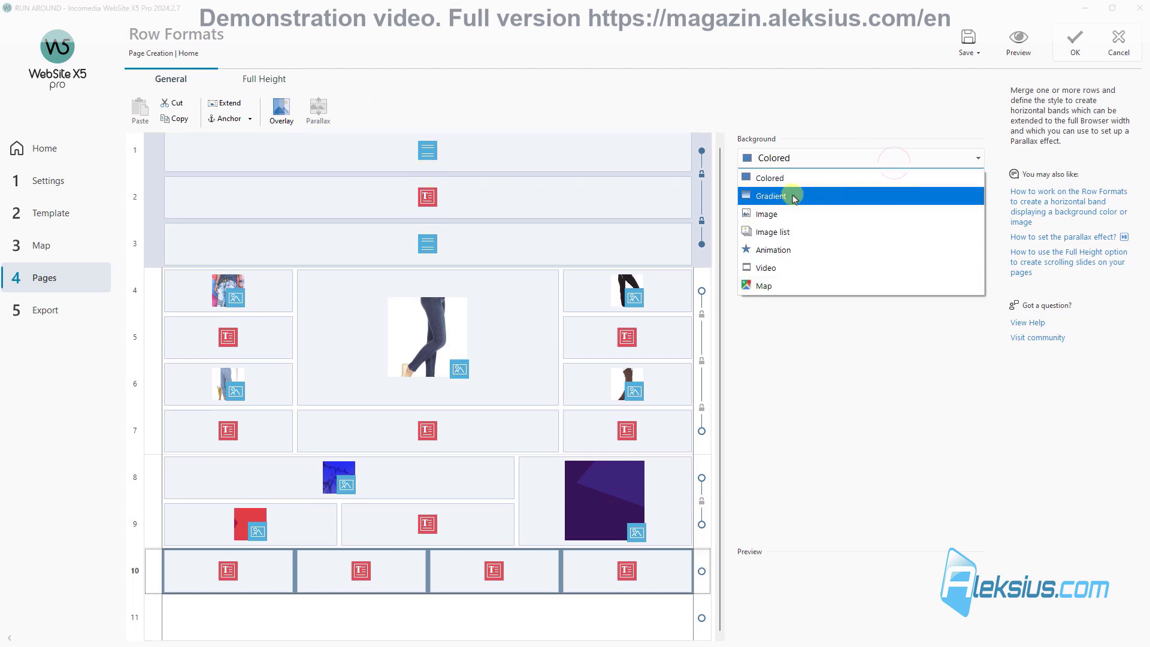
left_click(800, 183)
left_click(853, 205)
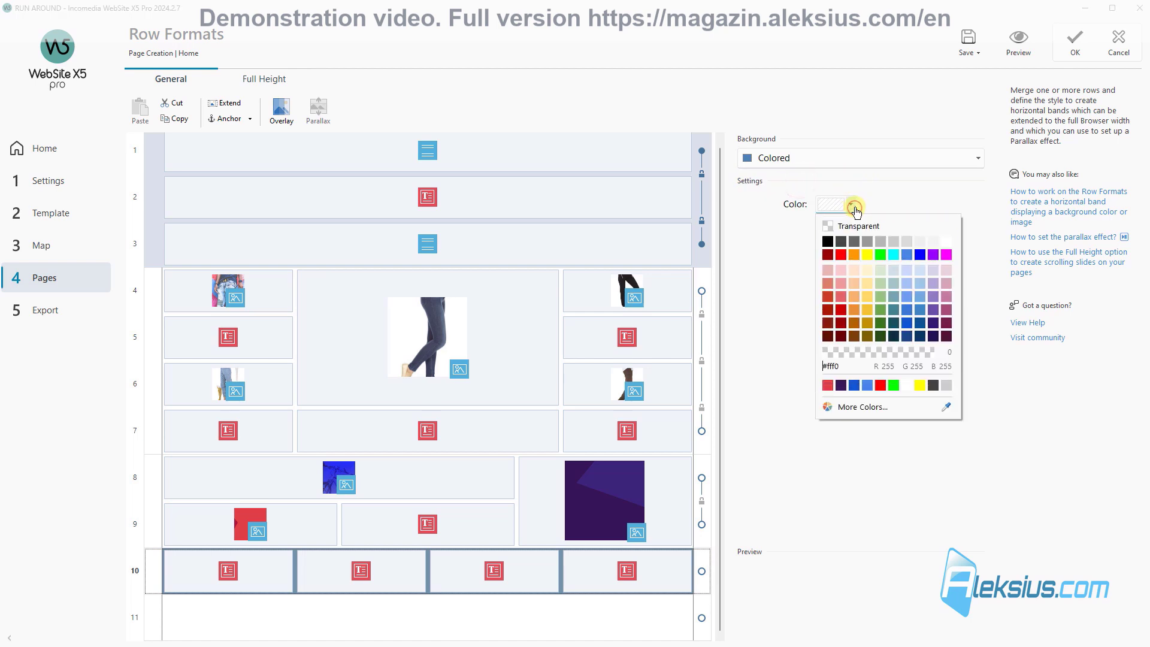
left_click(854, 205)
left_click(884, 161)
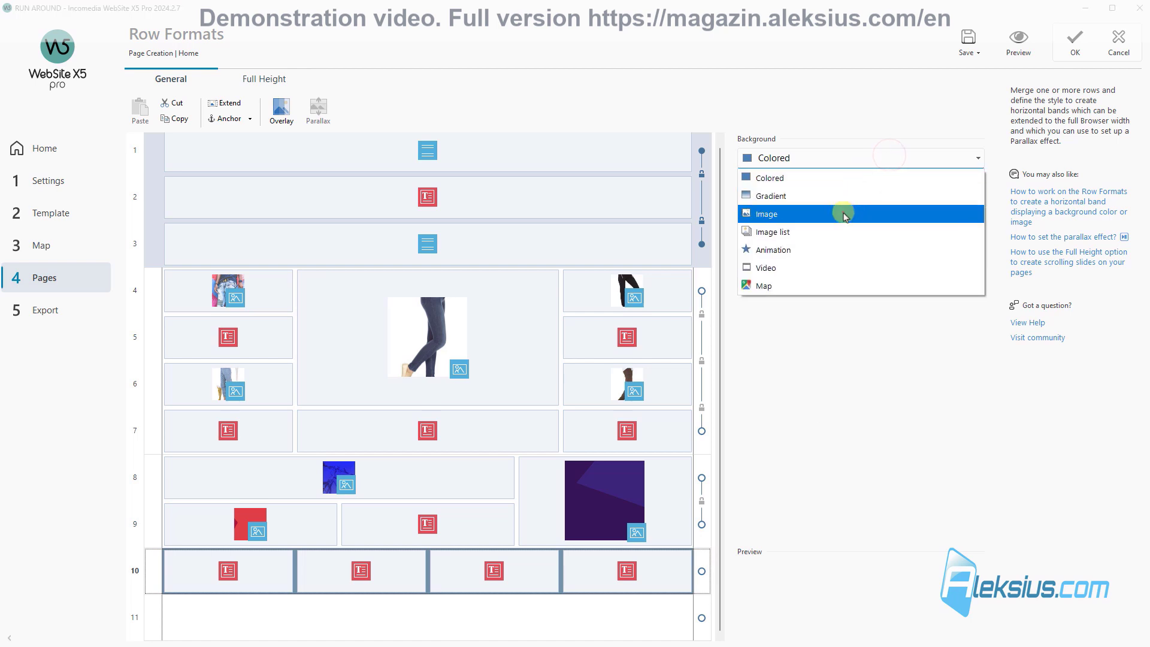
left_click(848, 210)
Step: Colour the row background blue #3c78d8 and preview the home page
left_click(853, 205)
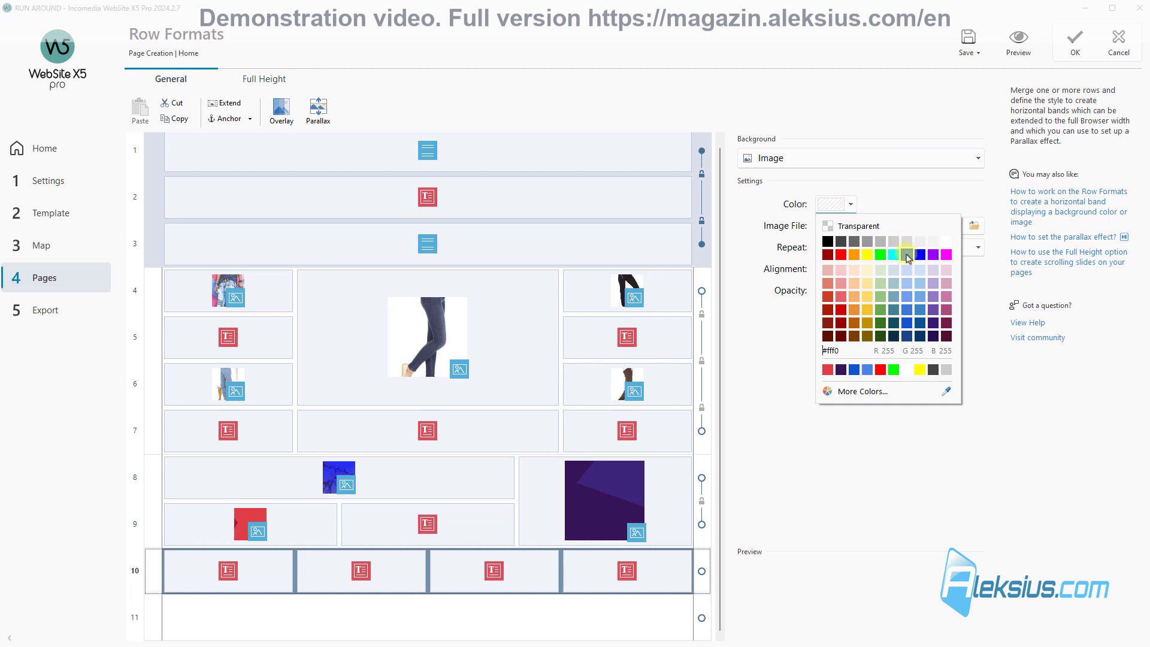
left_click(907, 256)
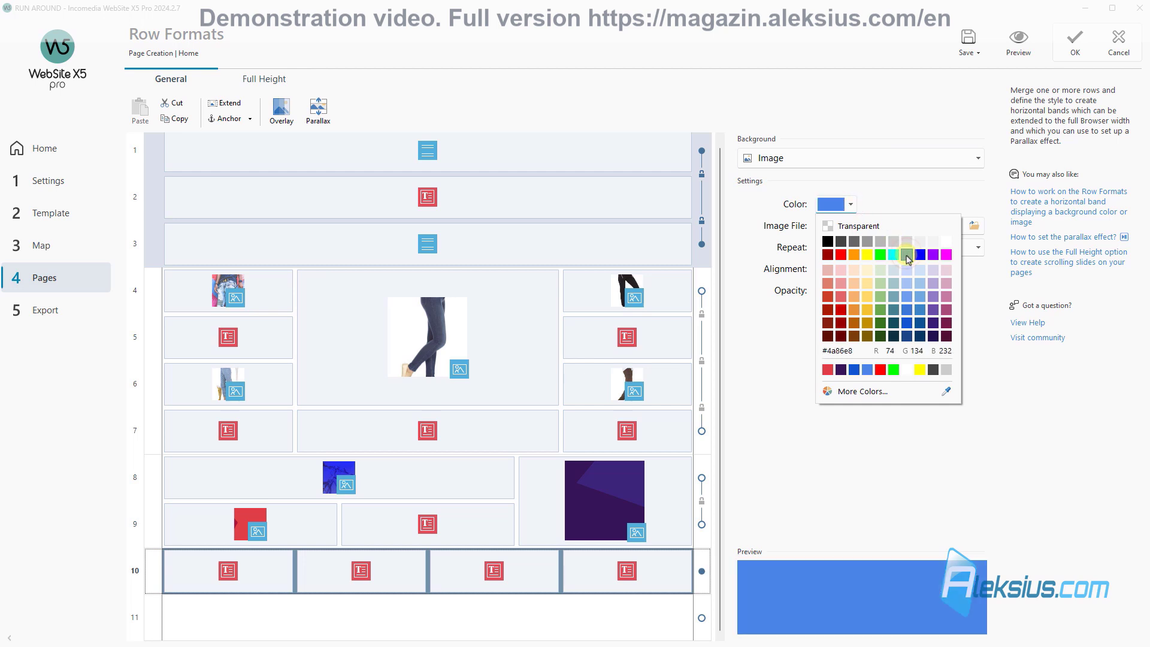
left_click(920, 256)
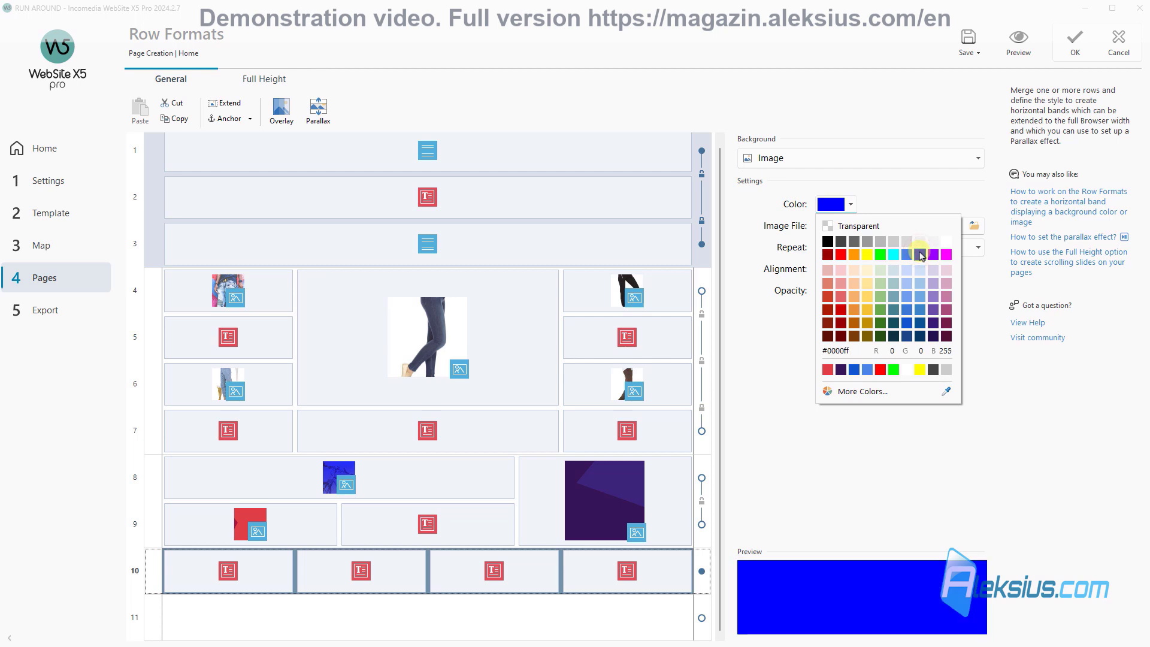
left_click(909, 296)
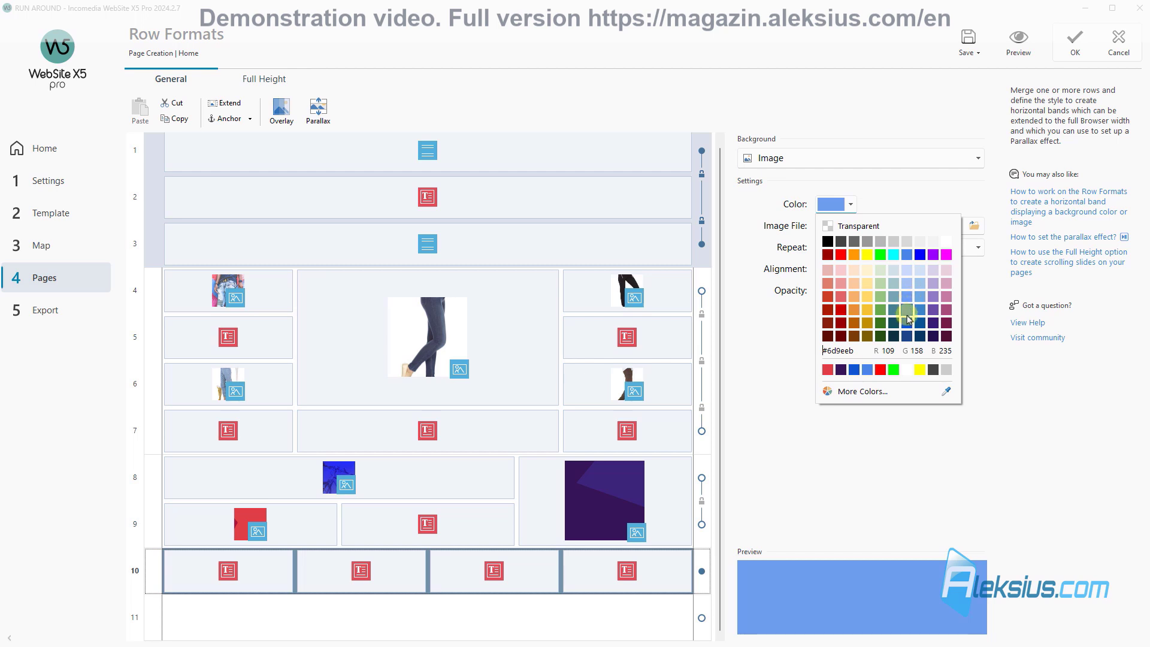
left_click(908, 312)
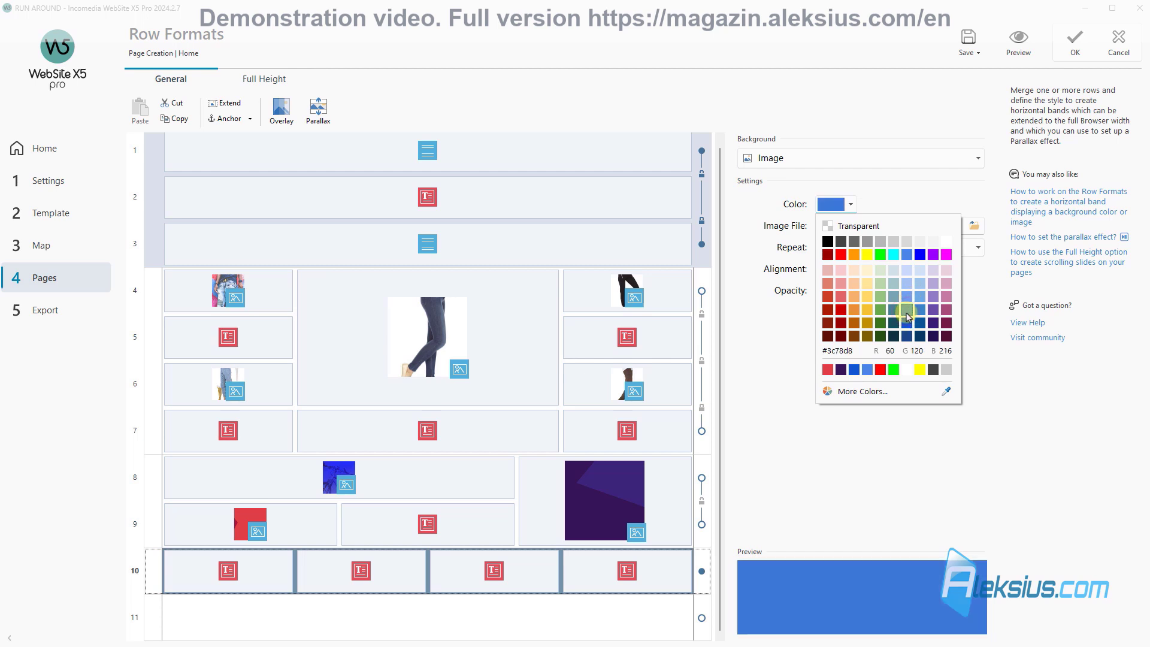
left_click(1013, 364)
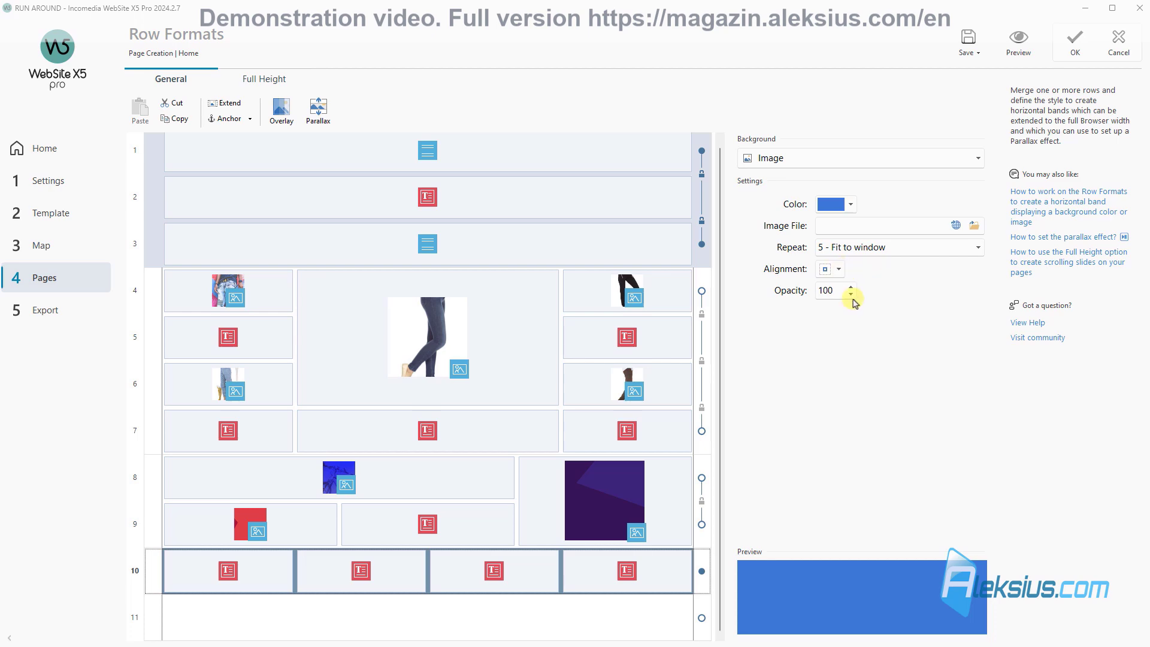
left_click(1013, 42)
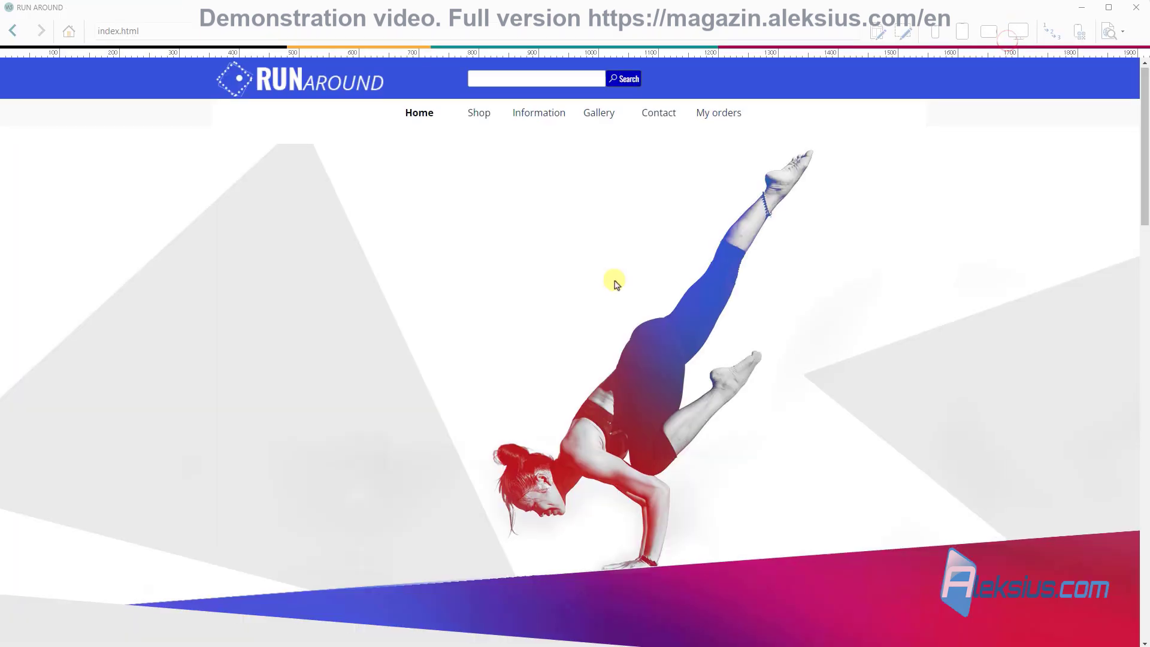
Step: Extend row 10's blue band to full browser width, check it in preview, and save
scroll(620, 294, "down", 10)
scroll(623, 310, "down", 8)
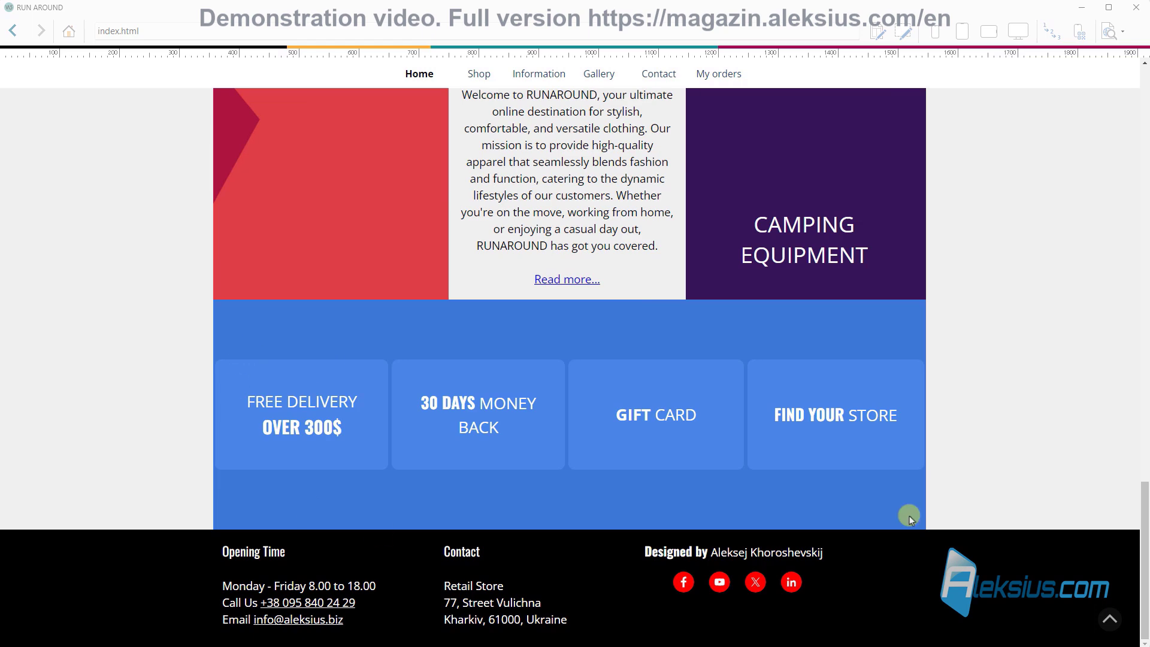
left_click(1137, 9)
left_click(228, 104)
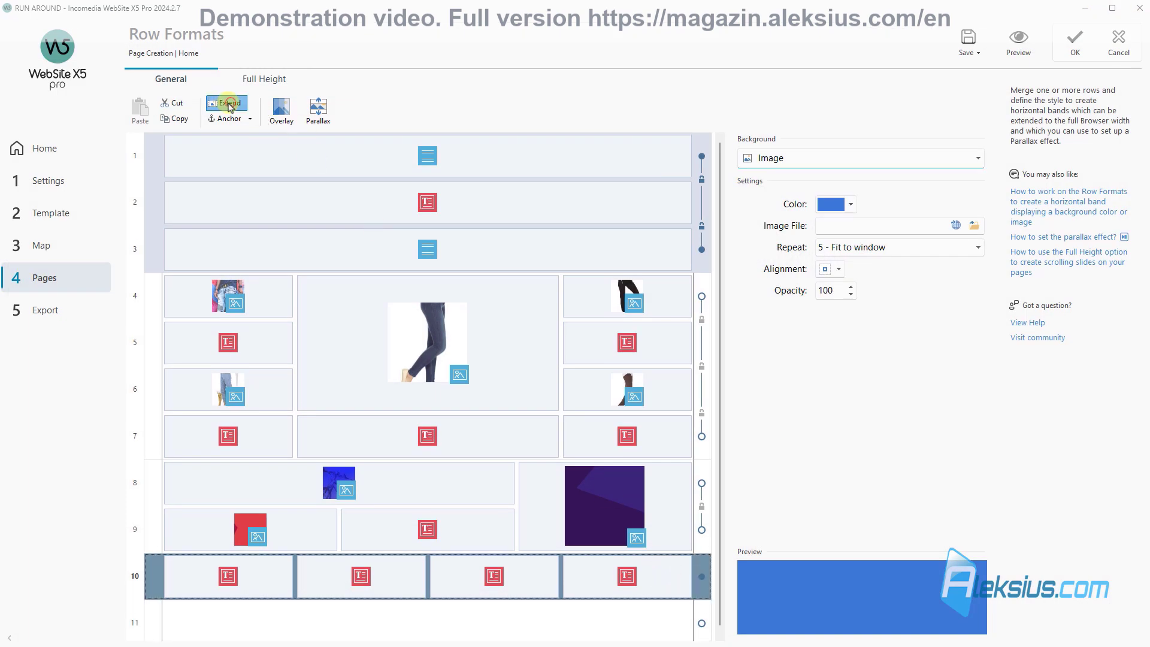
left_click(1026, 43)
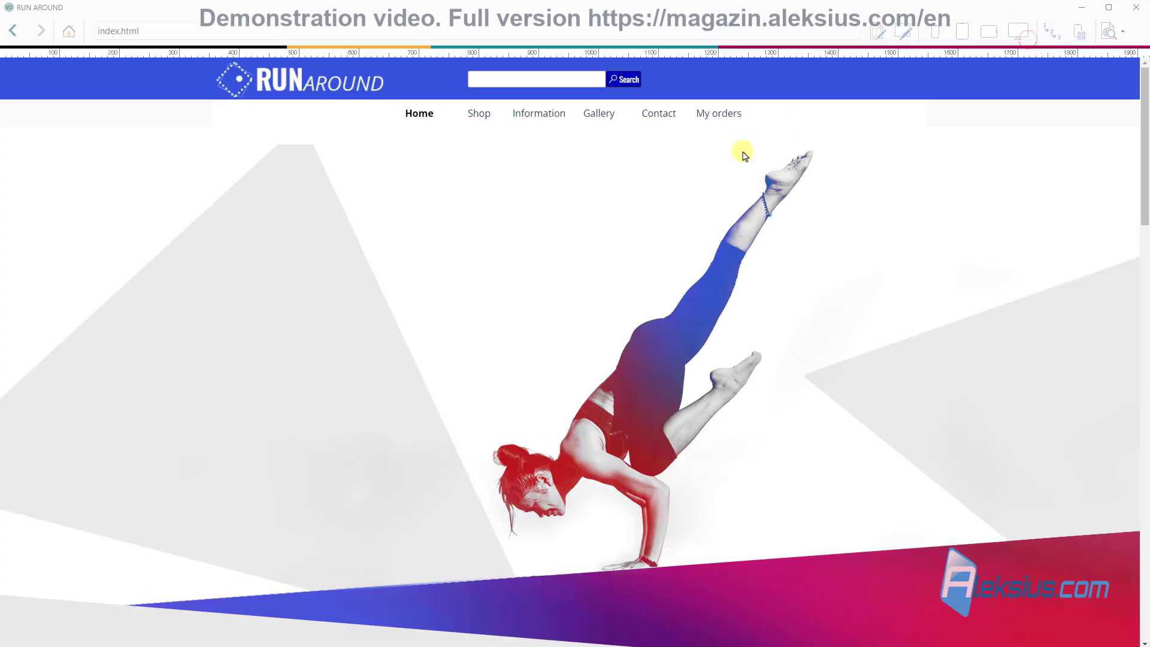
scroll(743, 154, "down", 15)
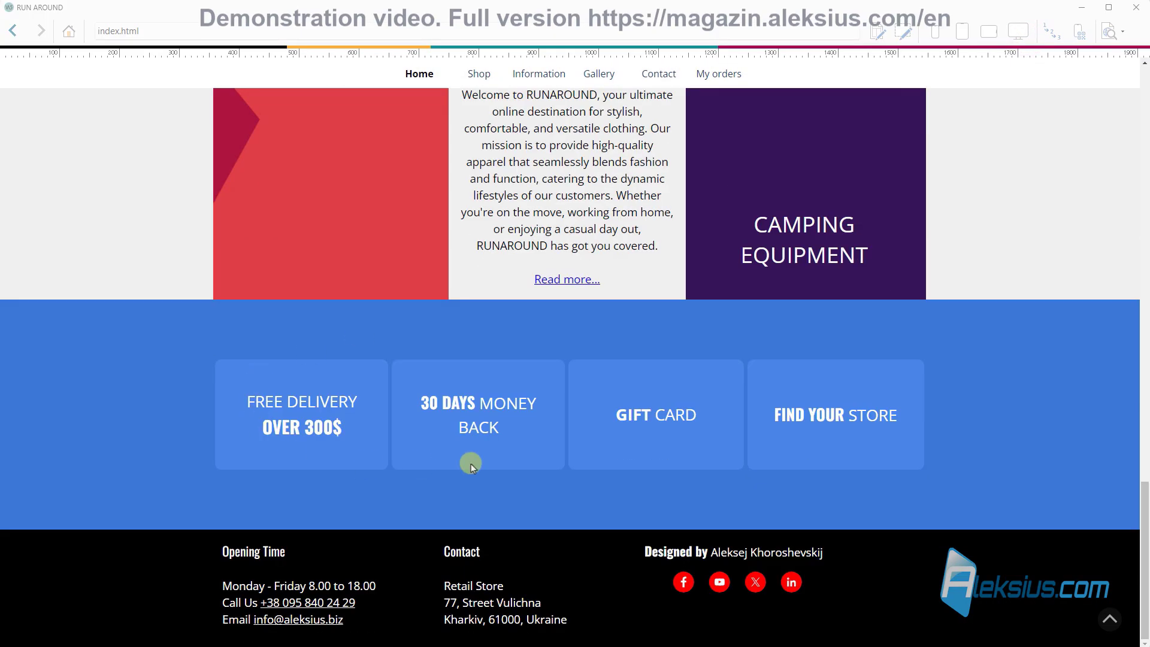
left_click(1139, 6)
left_click(969, 37)
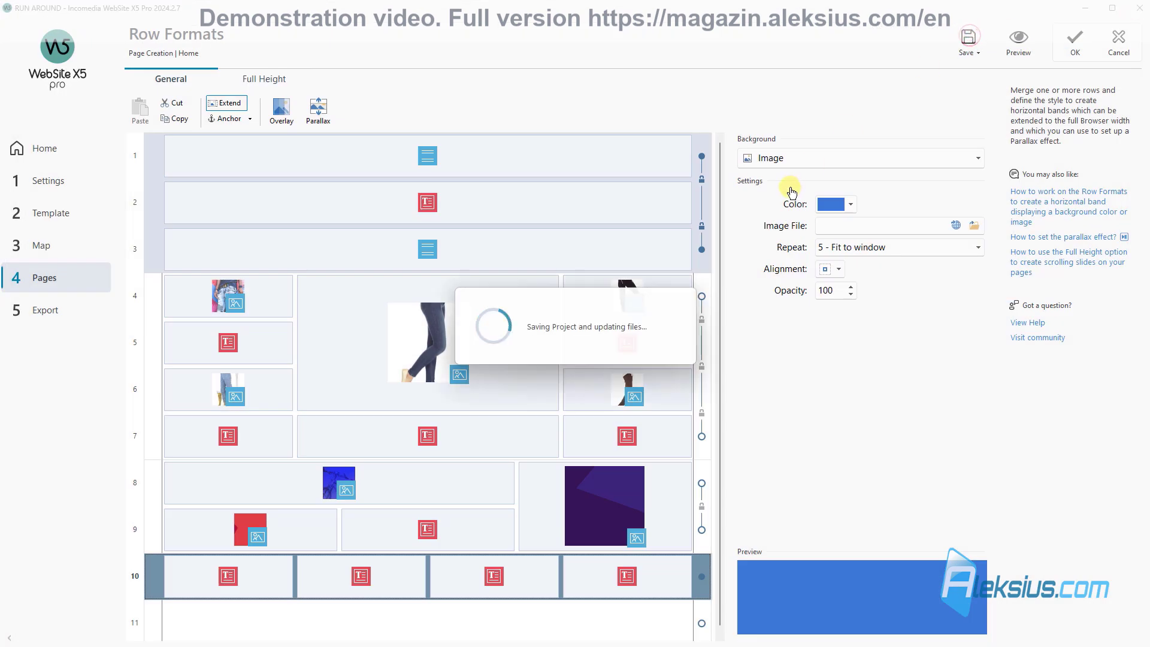
Step: Darken the band to a custom blue (R39 G99 B197), preview, apply Row Formats and save
left_click(851, 204)
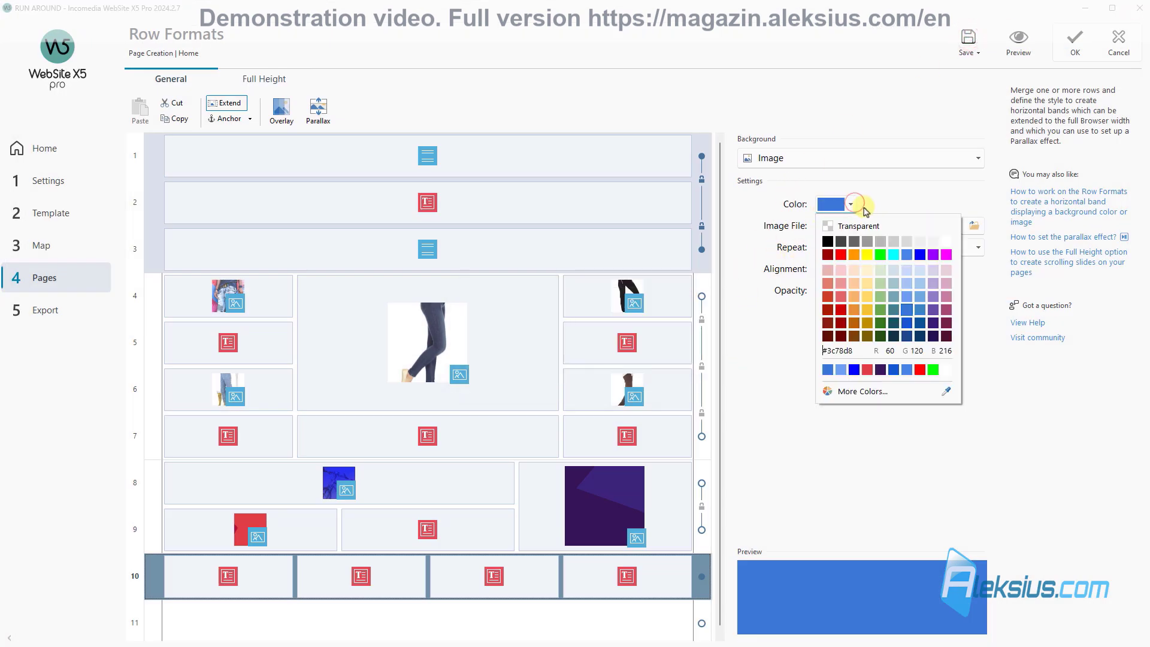
left_click(871, 391)
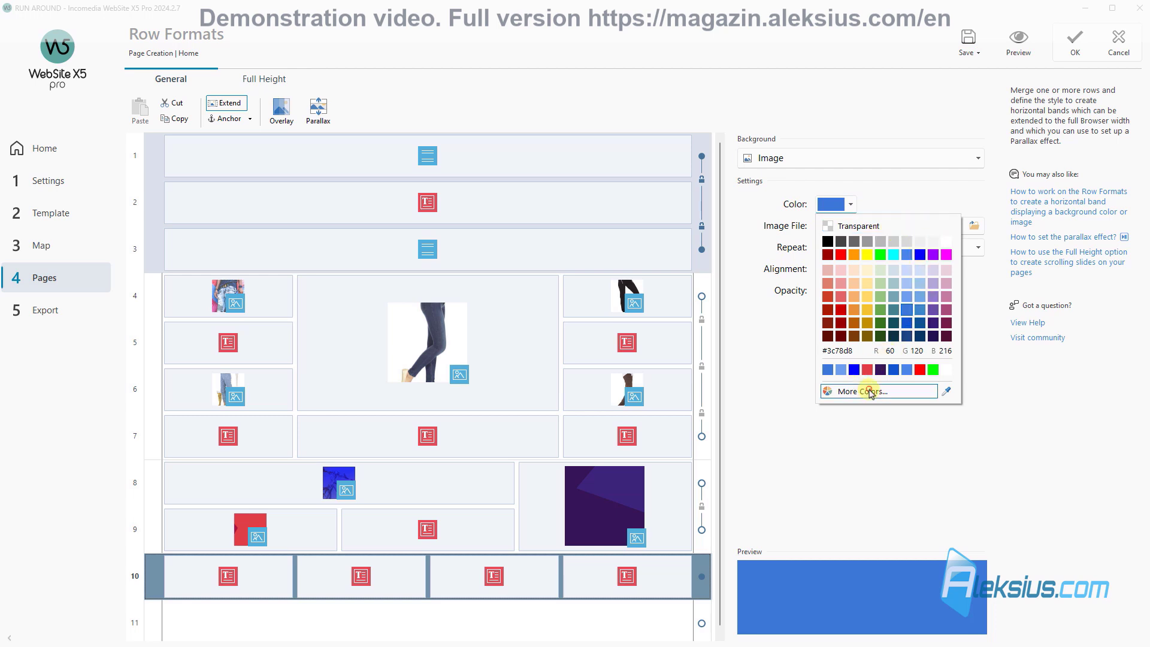
left_click_drag(517, 284, 518, 292)
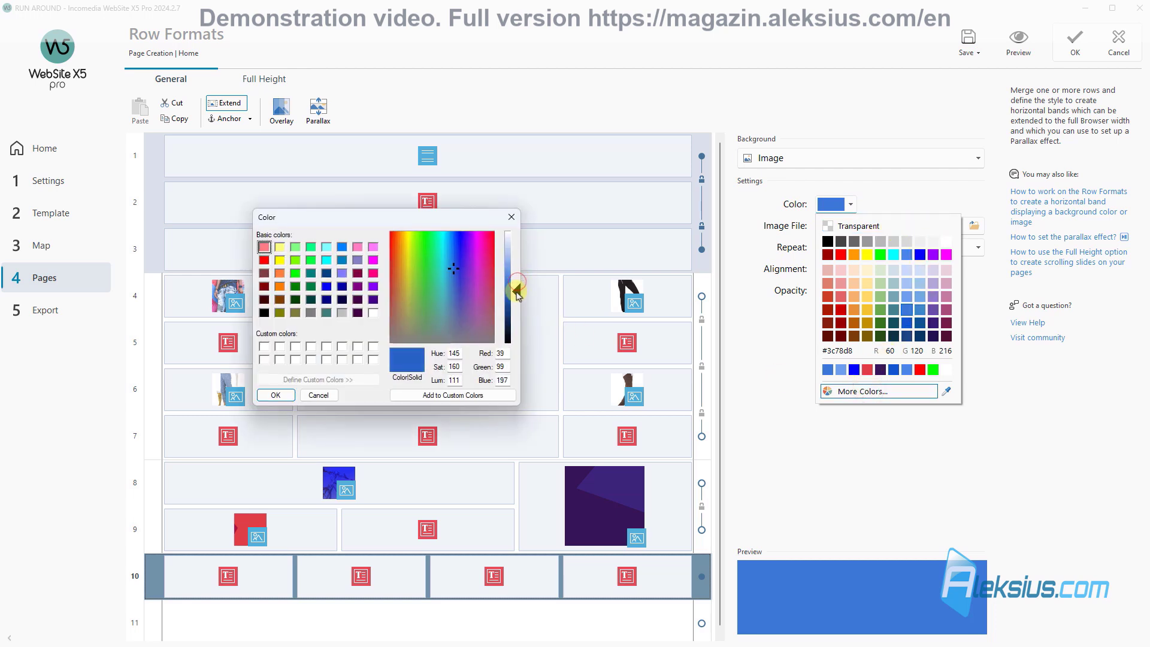
left_click(275, 396)
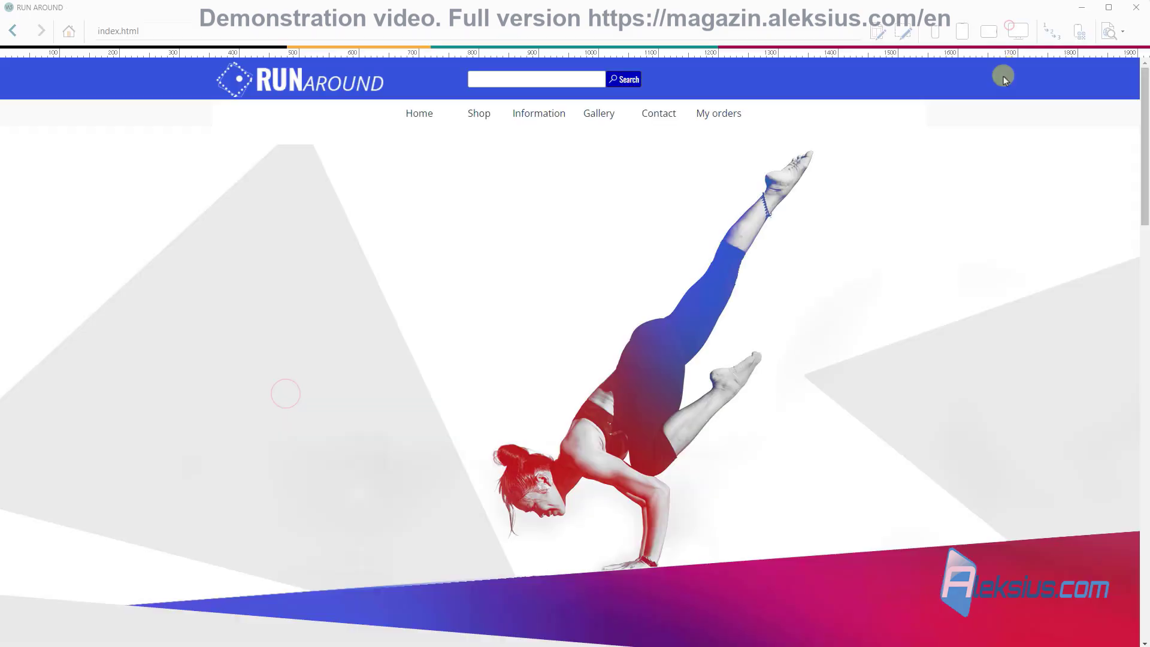
scroll(590, 359, "down", 10)
scroll(589, 358, "down", 3)
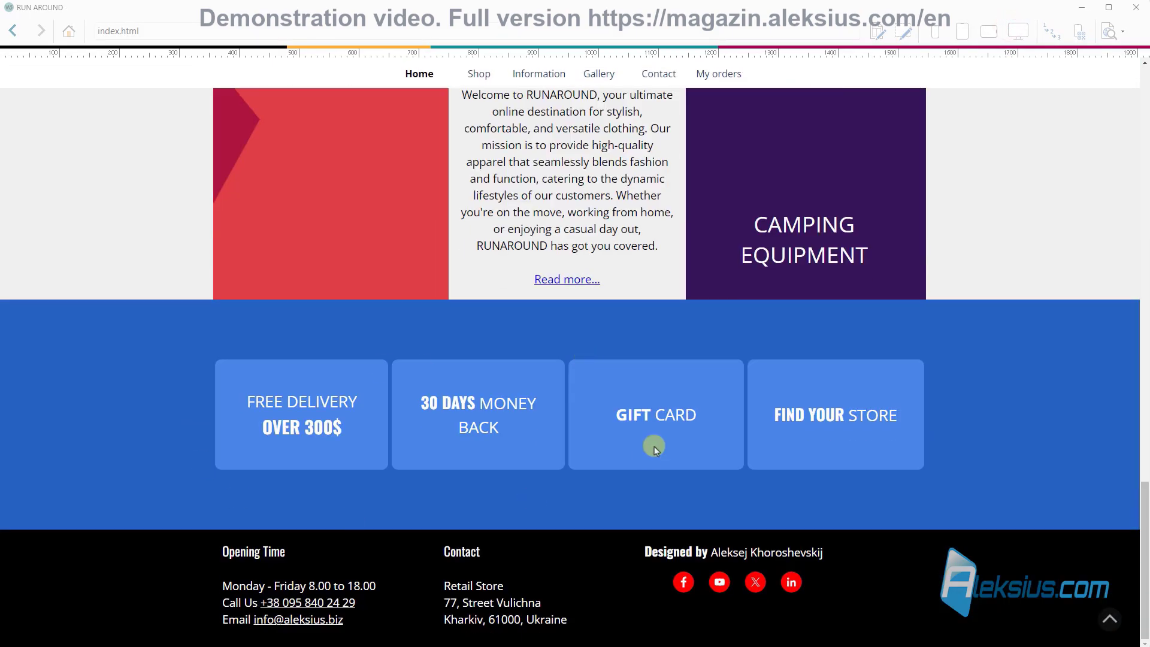
left_click(1138, 7)
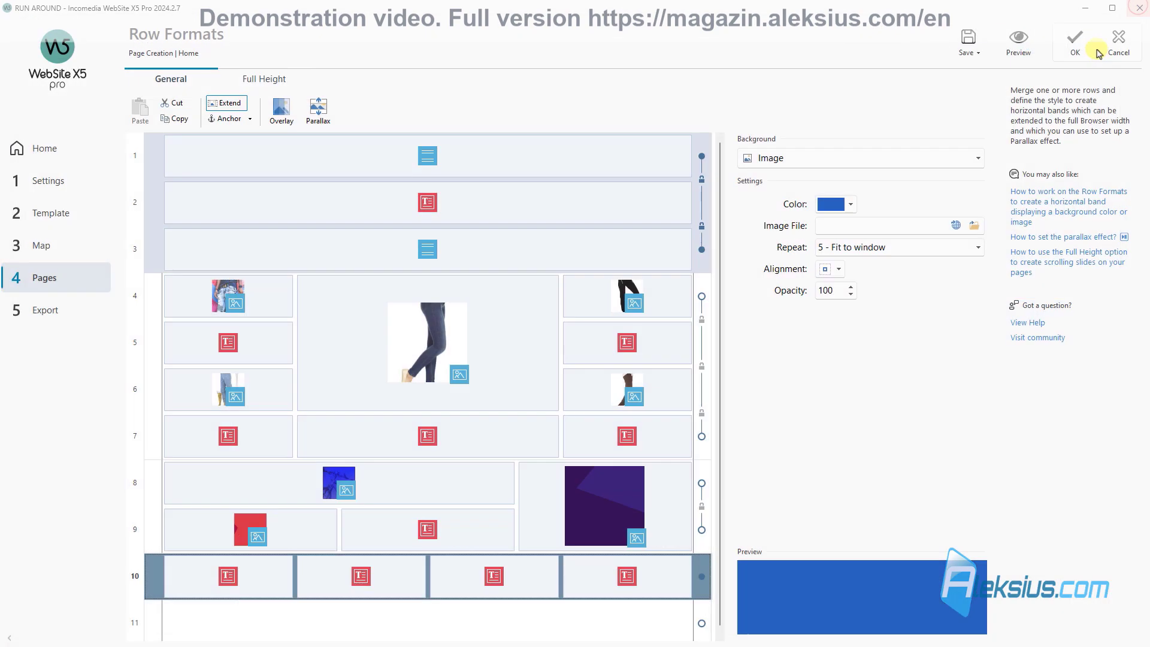
left_click(1079, 40)
left_click(972, 46)
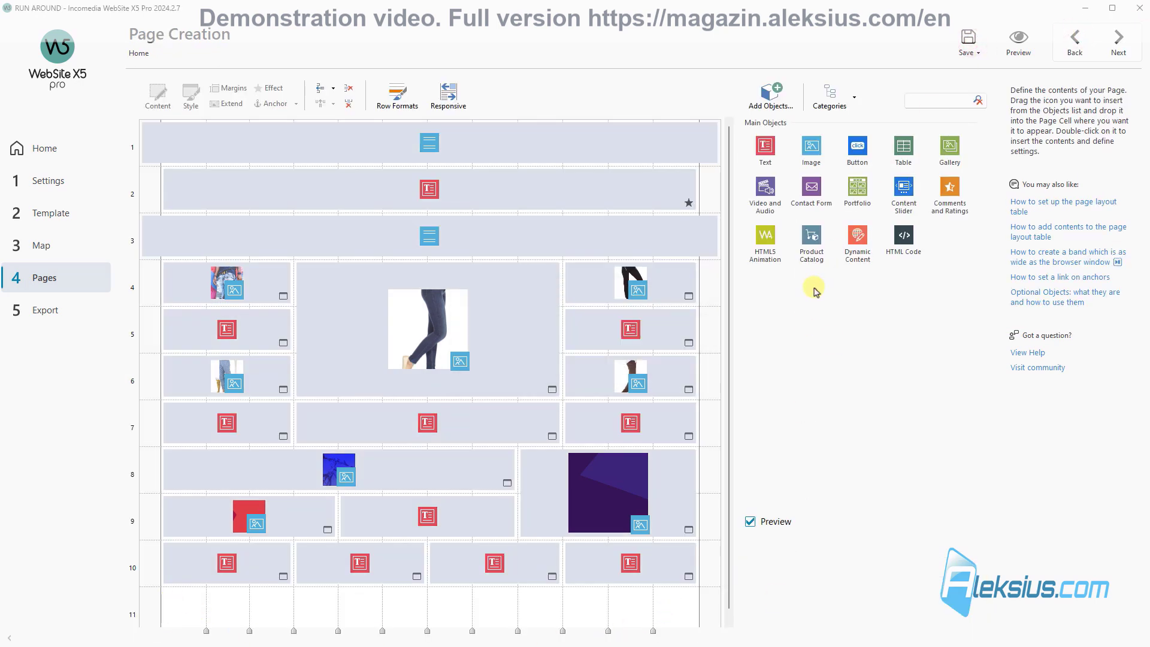
Step: Place a Text object in row 11 and paste the New collection, Summer 2024 promo text with prices
left_click_drag(773, 158, 689, 606)
double_click(485, 601)
left_click(247, 306)
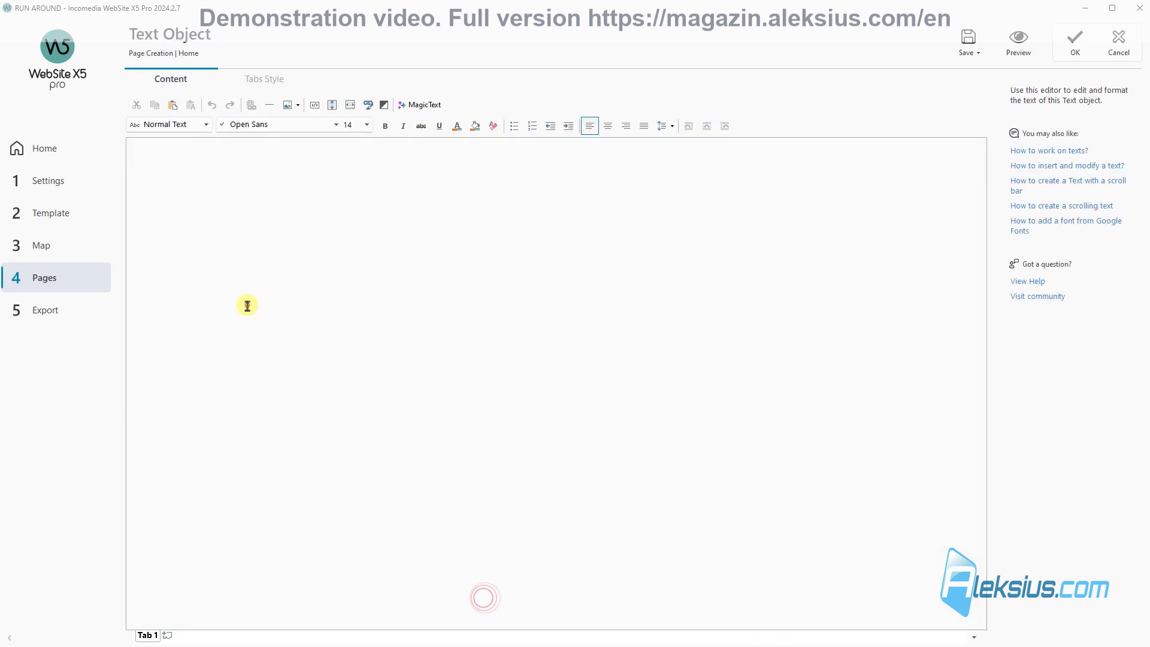
key("ctrl+v")
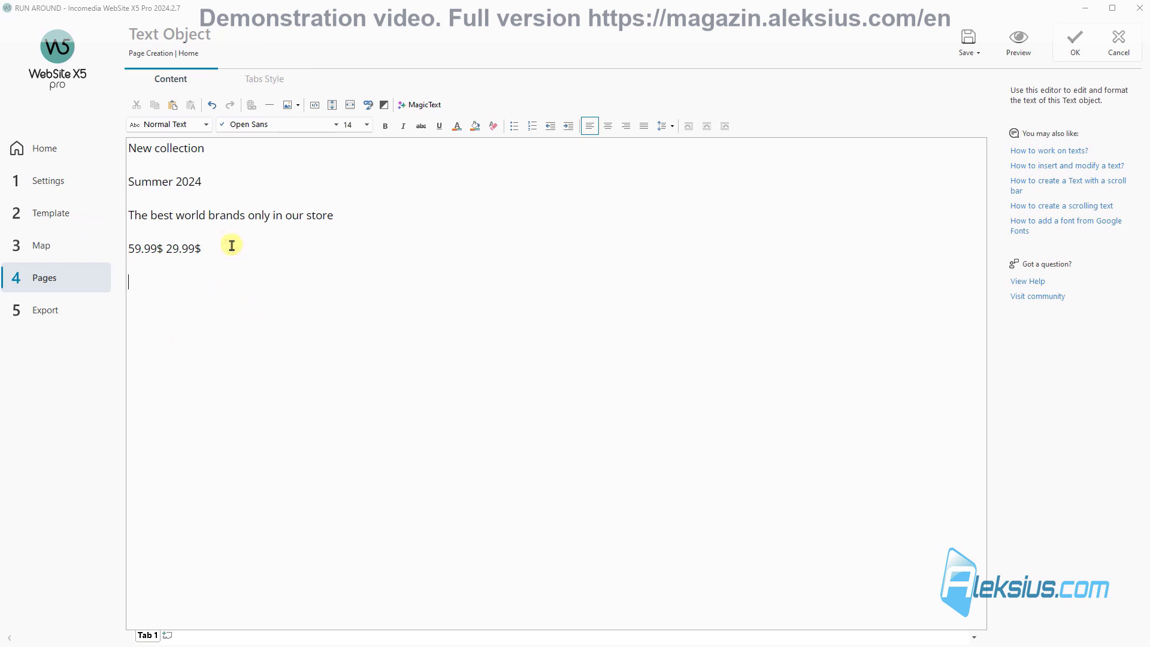
left_click(286, 109)
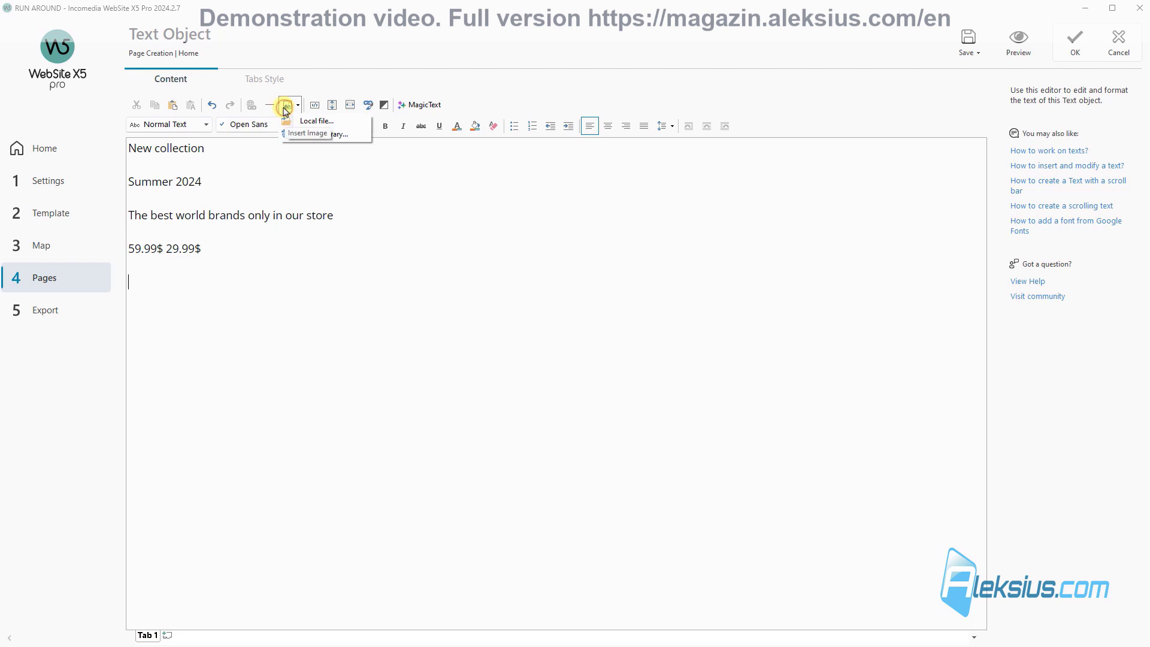
Step: Insert the MORE-INFO button image below the prices, with an empty line above it
left_click(323, 120)
left_click(392, 285)
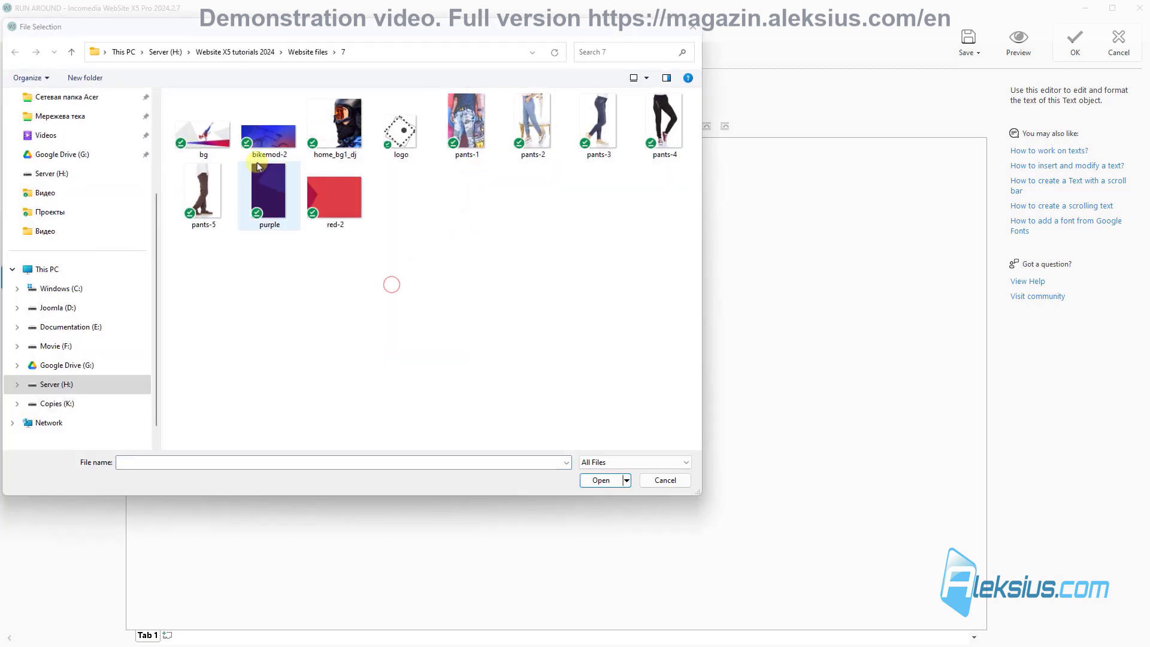
left_click(467, 123)
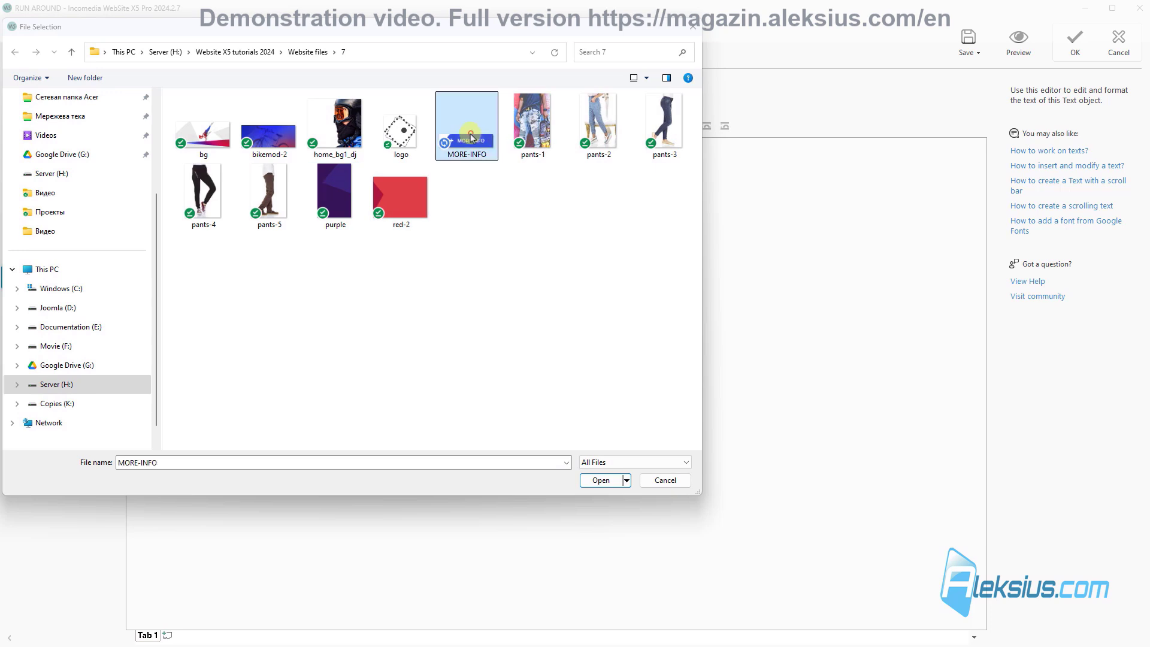
left_click(601, 480)
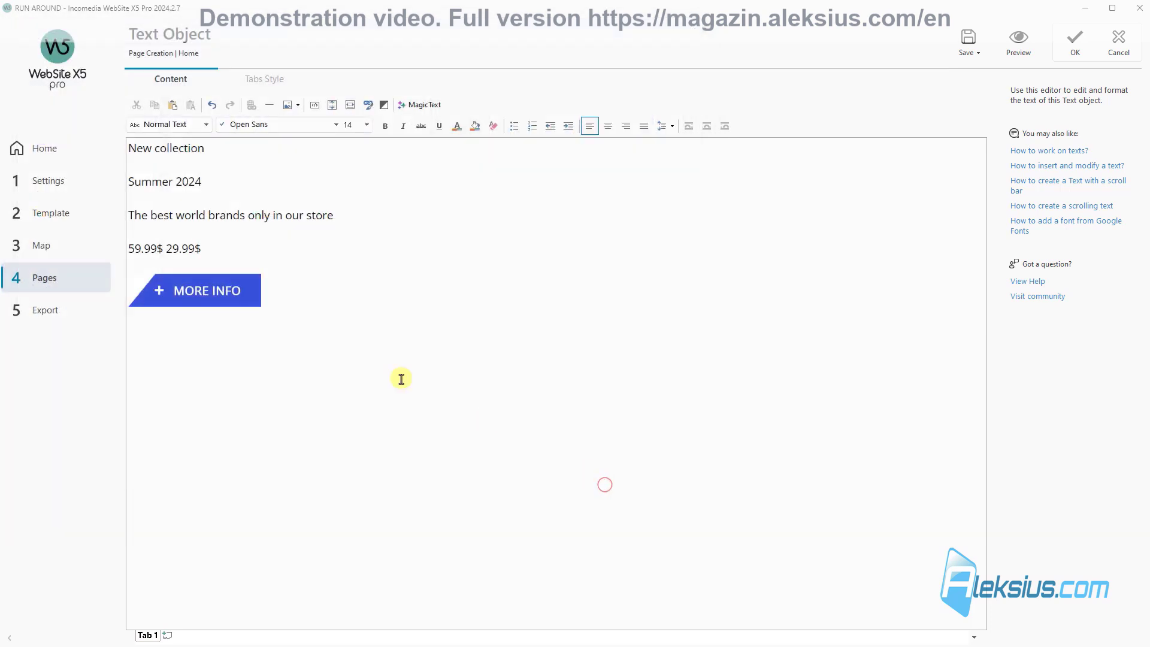
left_click(261, 243)
key("Return")
Step: Link the MORE INFO button image to the website's Delivery page
left_click(192, 303)
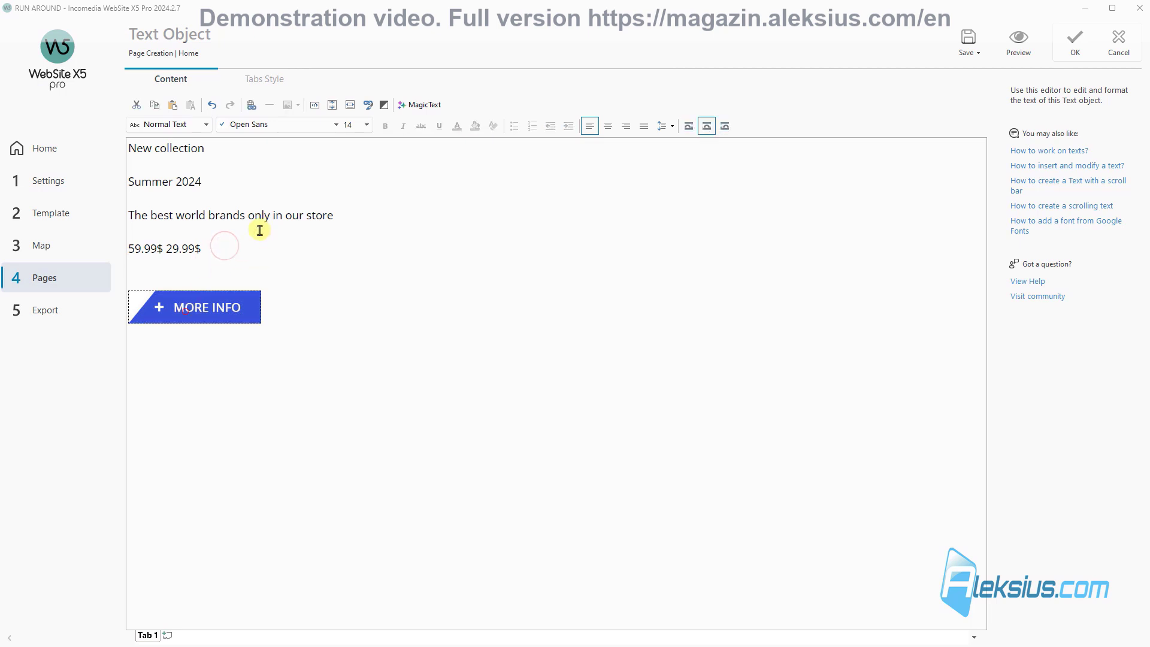
left_click(254, 107)
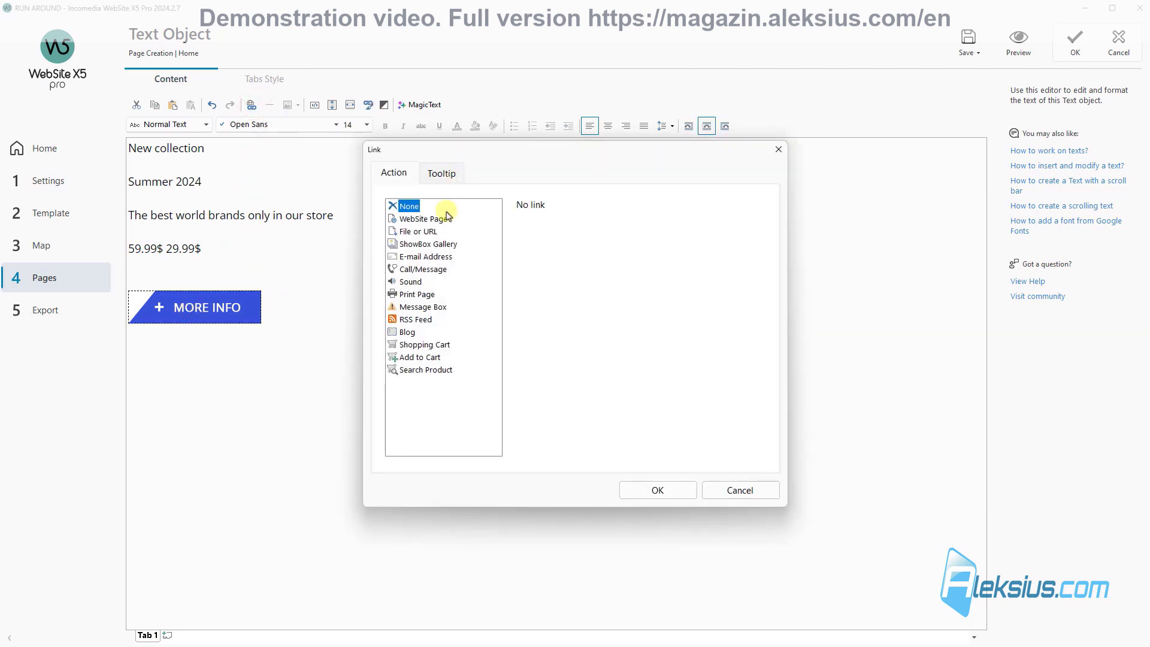
left_click(427, 219)
left_click(754, 223)
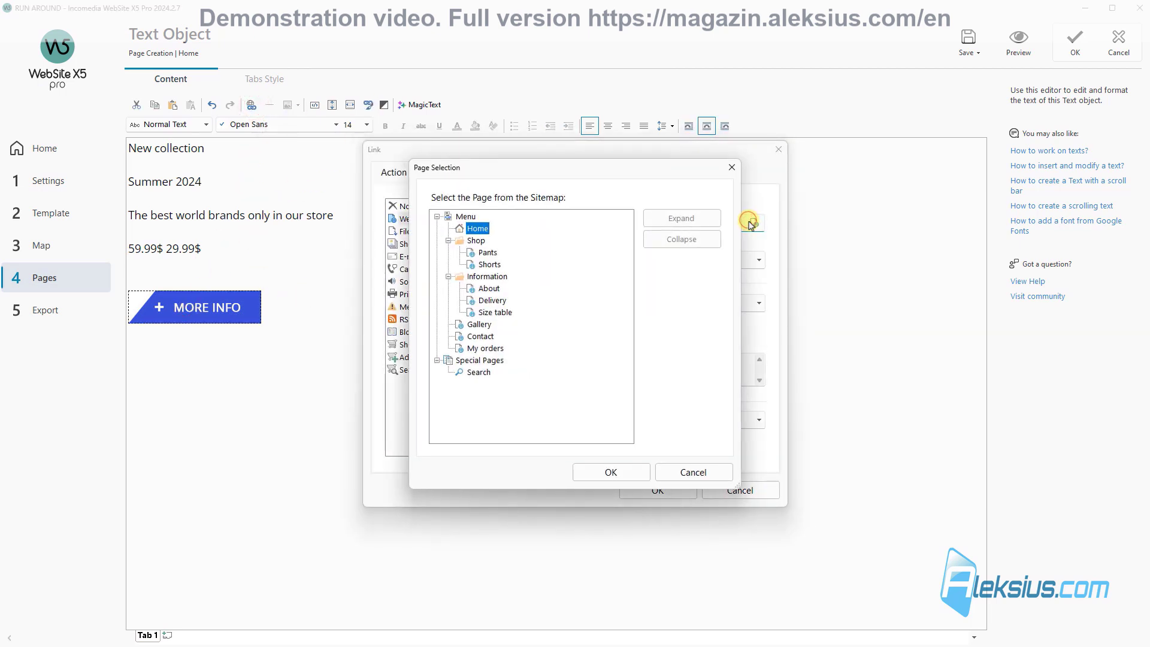
left_click(491, 299)
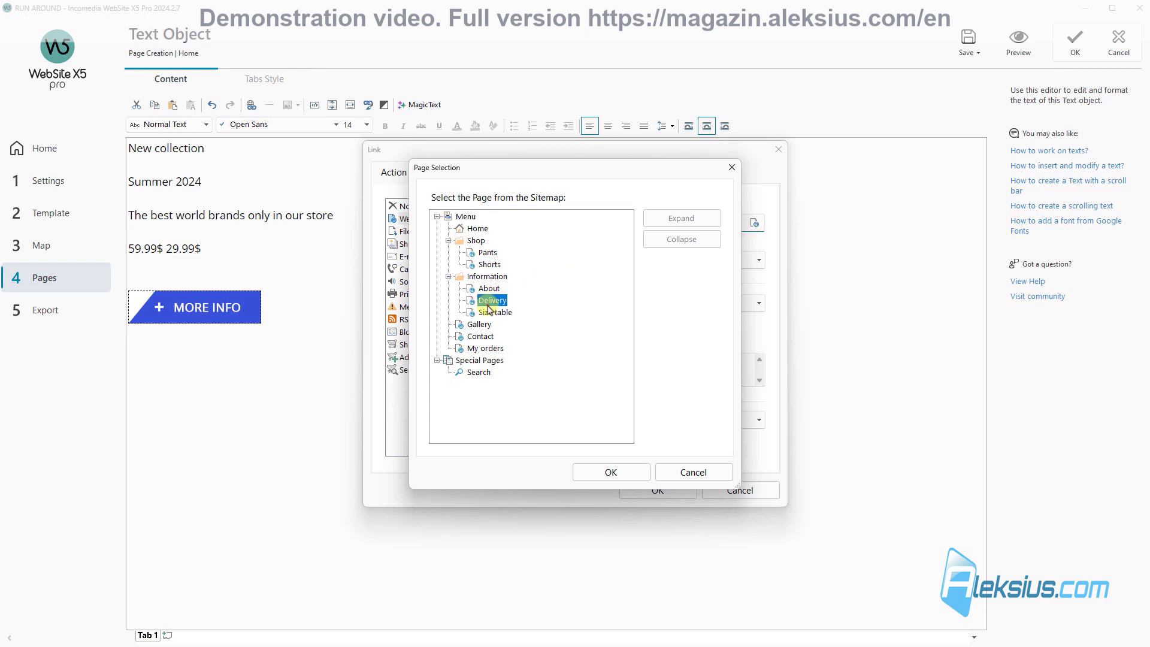
left_click(617, 475)
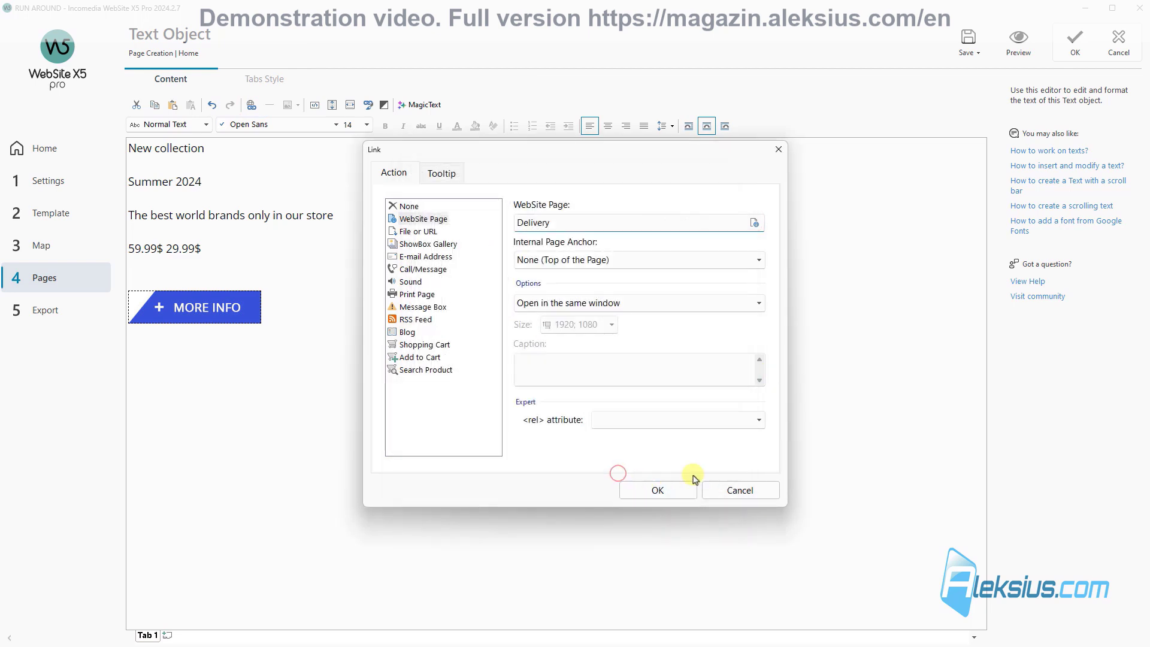
left_click(665, 492)
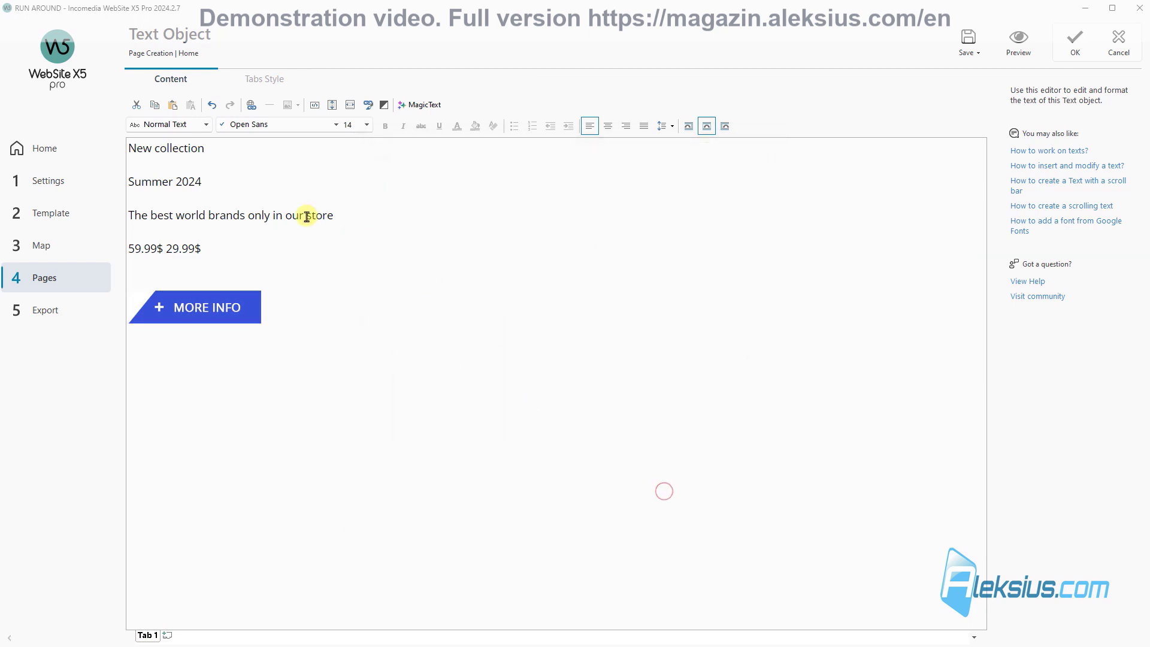
Step: Set the Summer 2024 line in blue Oswald at size 24
left_click_drag(245, 148, 128, 148)
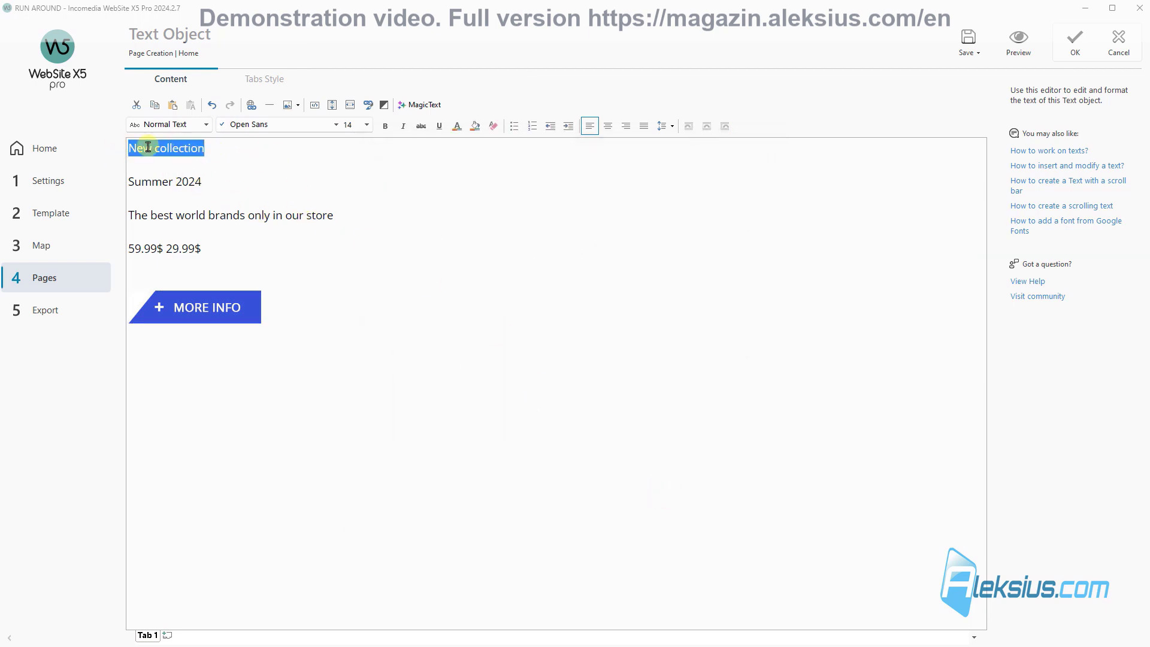
triple_click(216, 177)
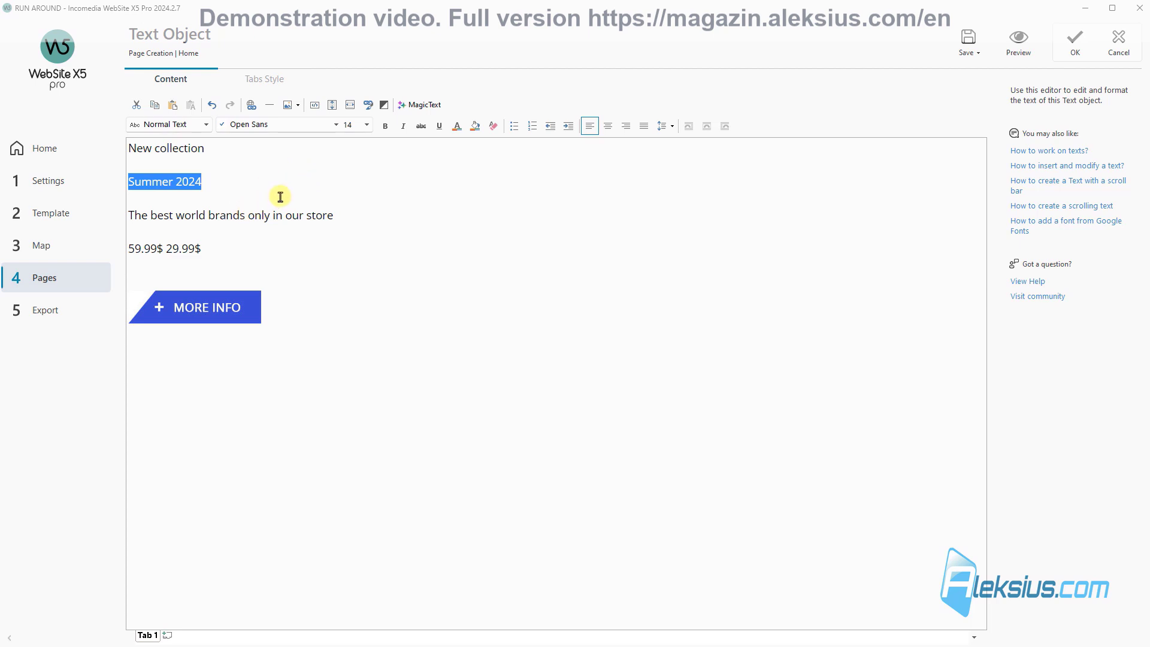
left_click(334, 133)
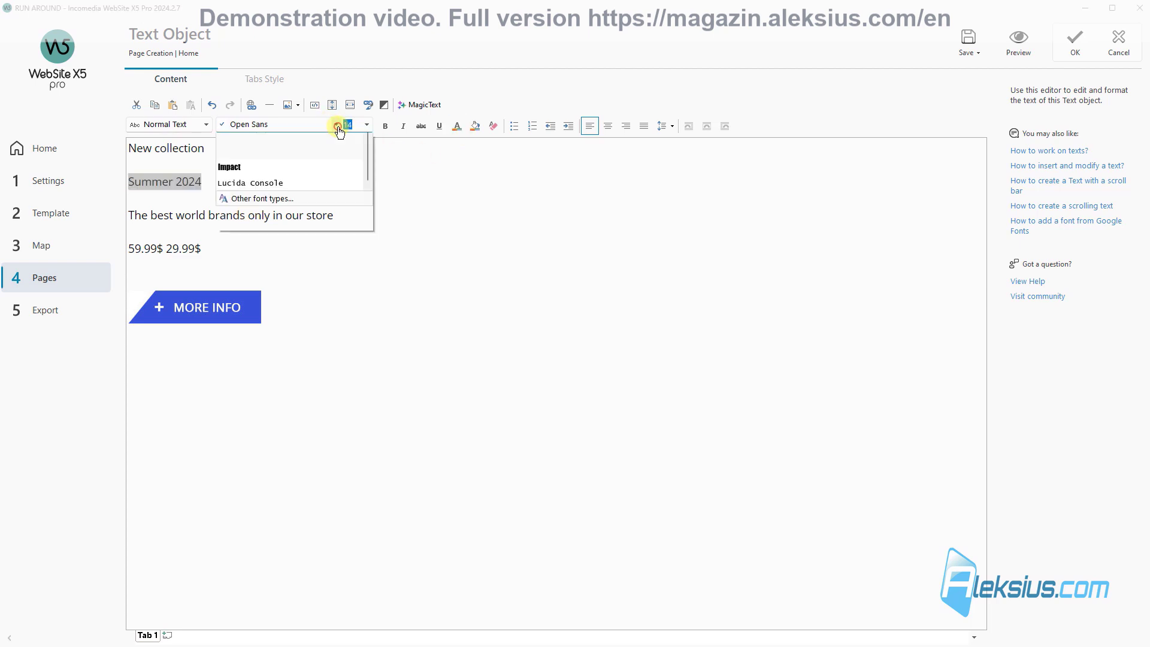
left_click(339, 170)
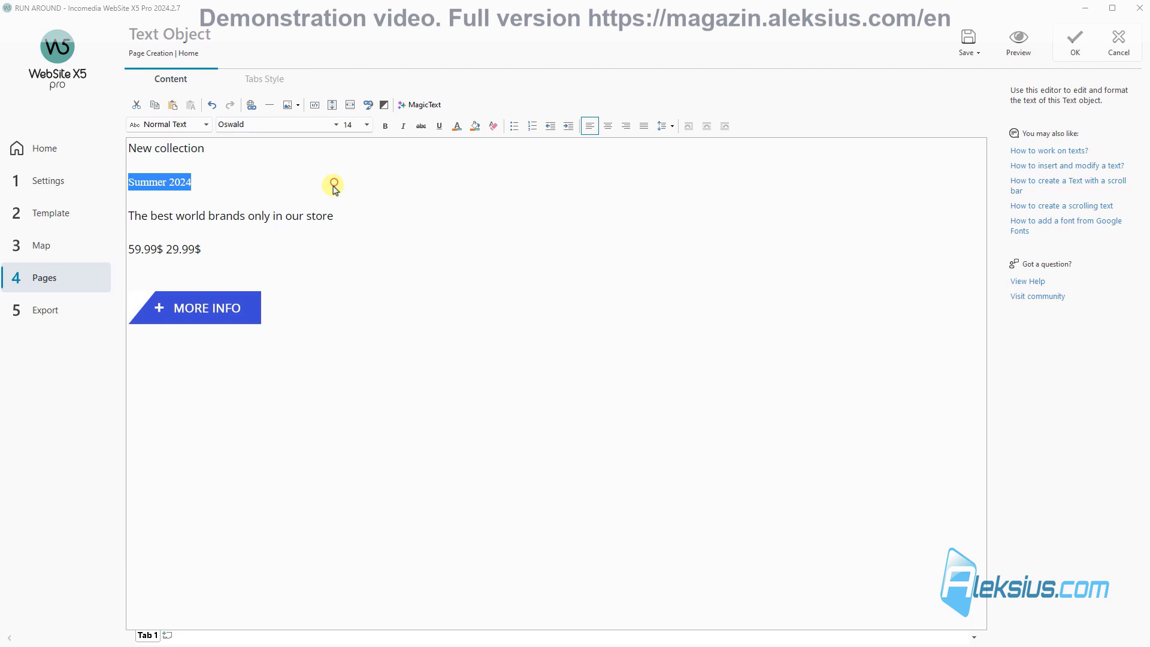
left_click(350, 126)
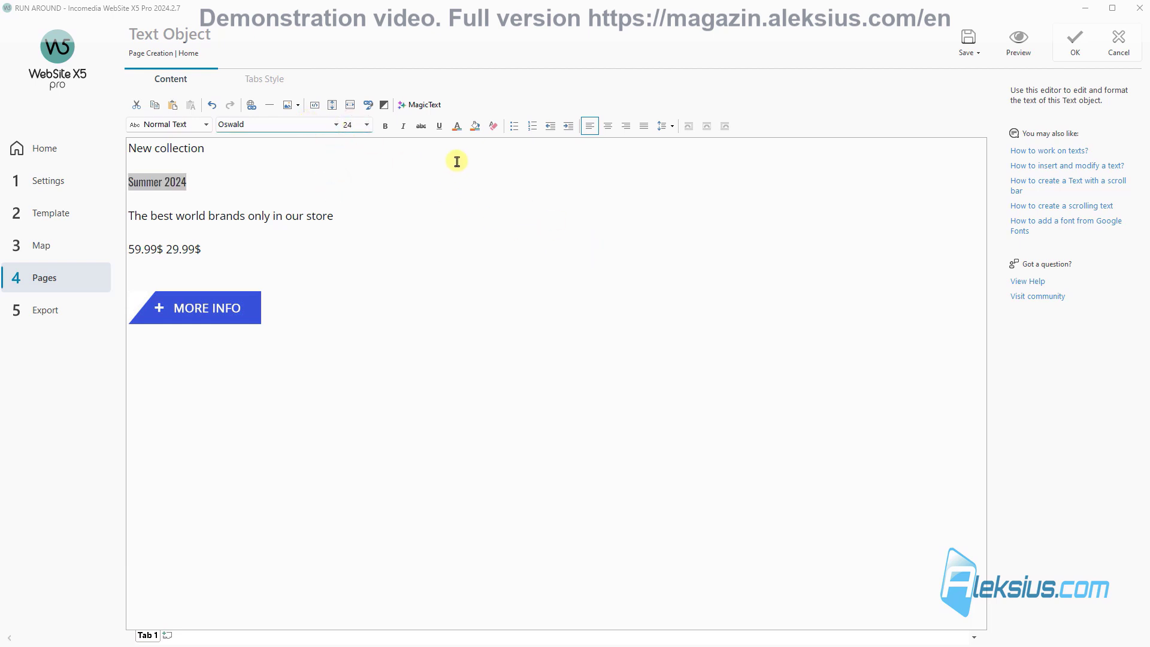
key("Return")
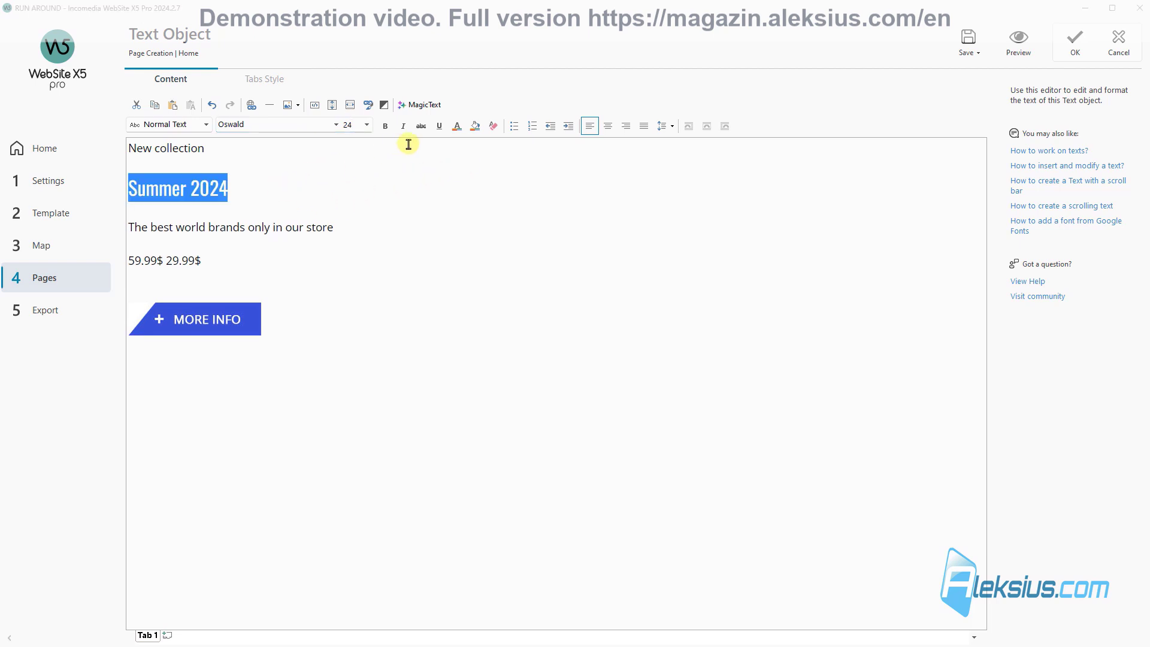
left_click(456, 126)
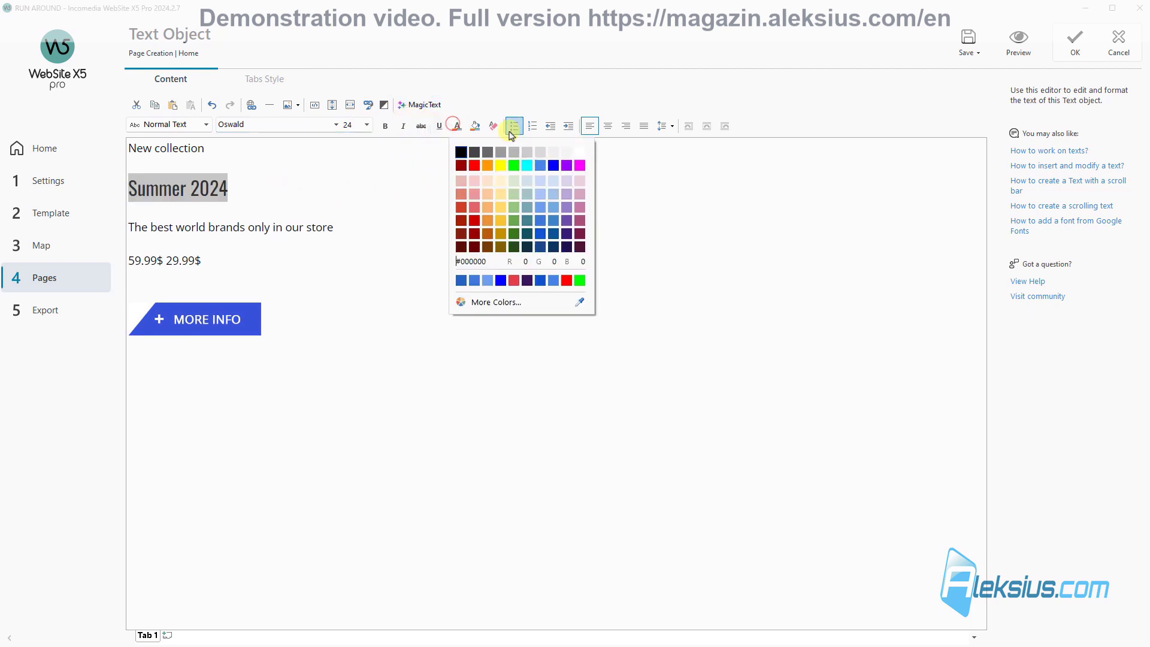
left_click(542, 168)
left_click(300, 211)
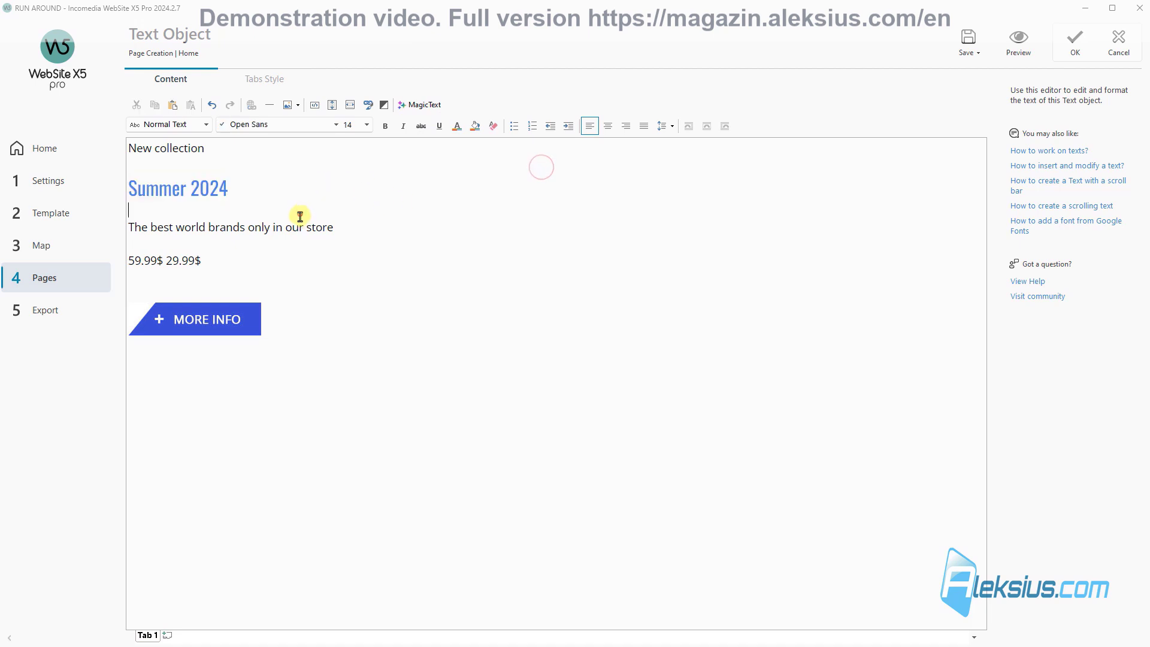
triple_click(191, 227)
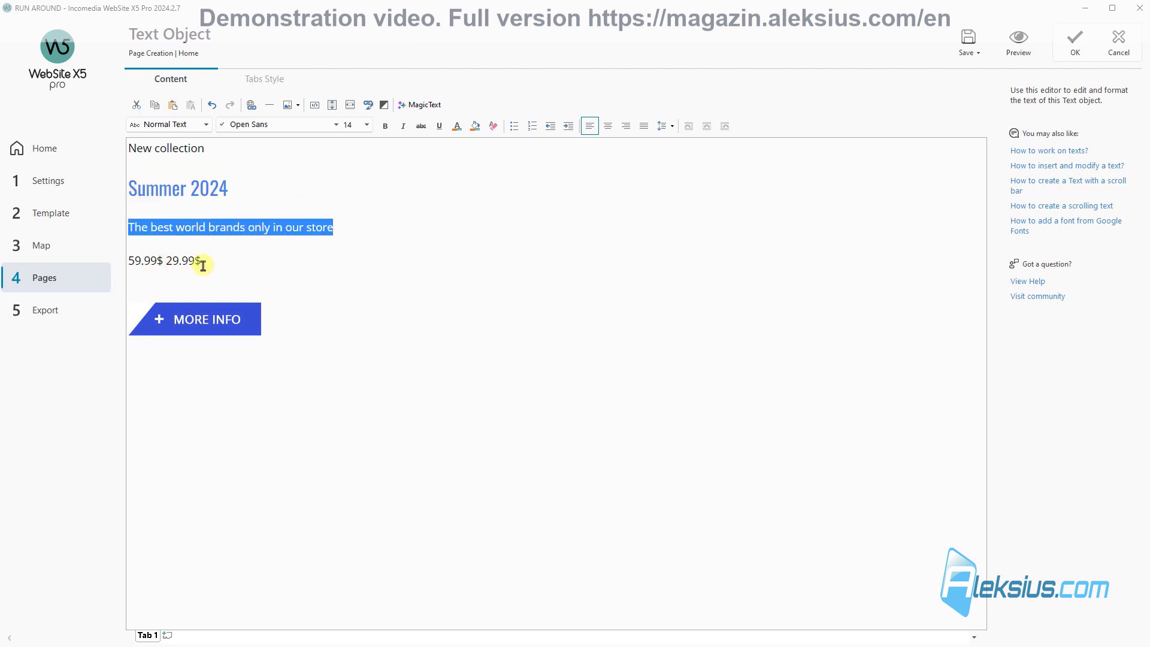
Step: Make the price line bold at size 24
left_click_drag(203, 264, 104, 262)
left_click(366, 124)
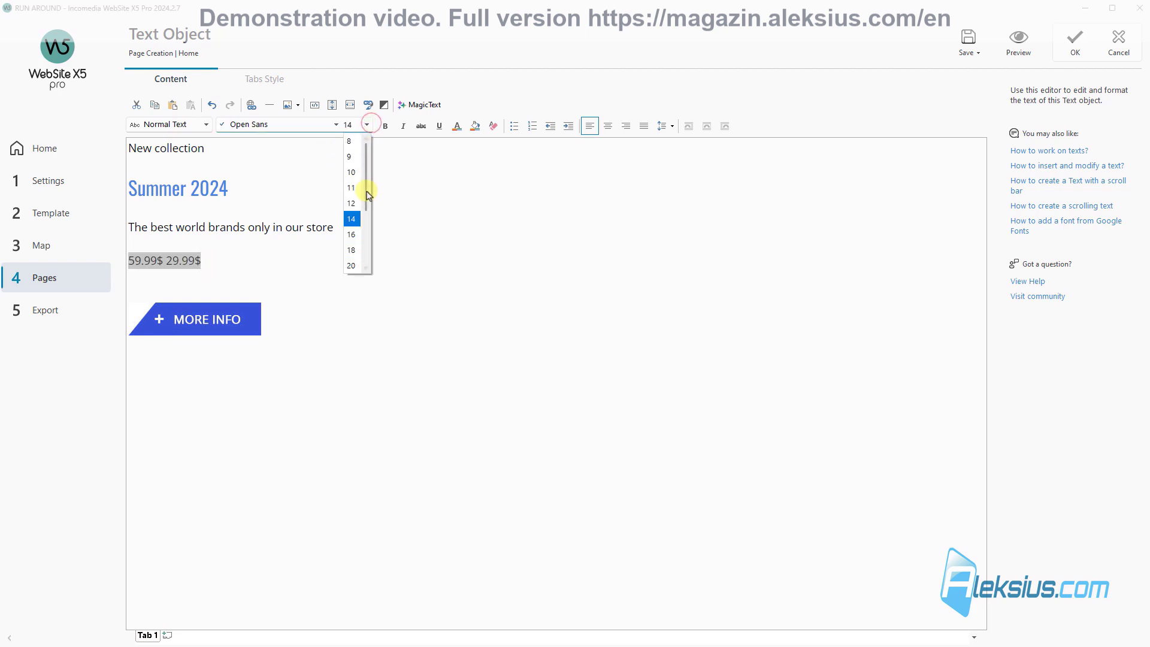
scroll(352, 262, "down", 2)
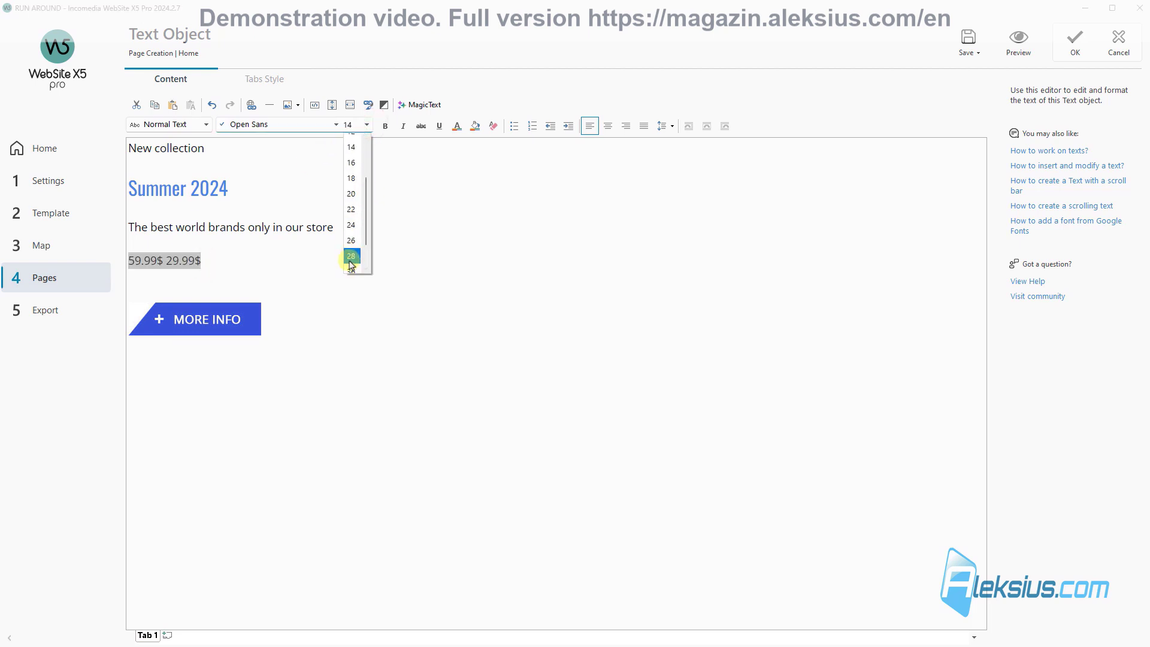
left_click(351, 225)
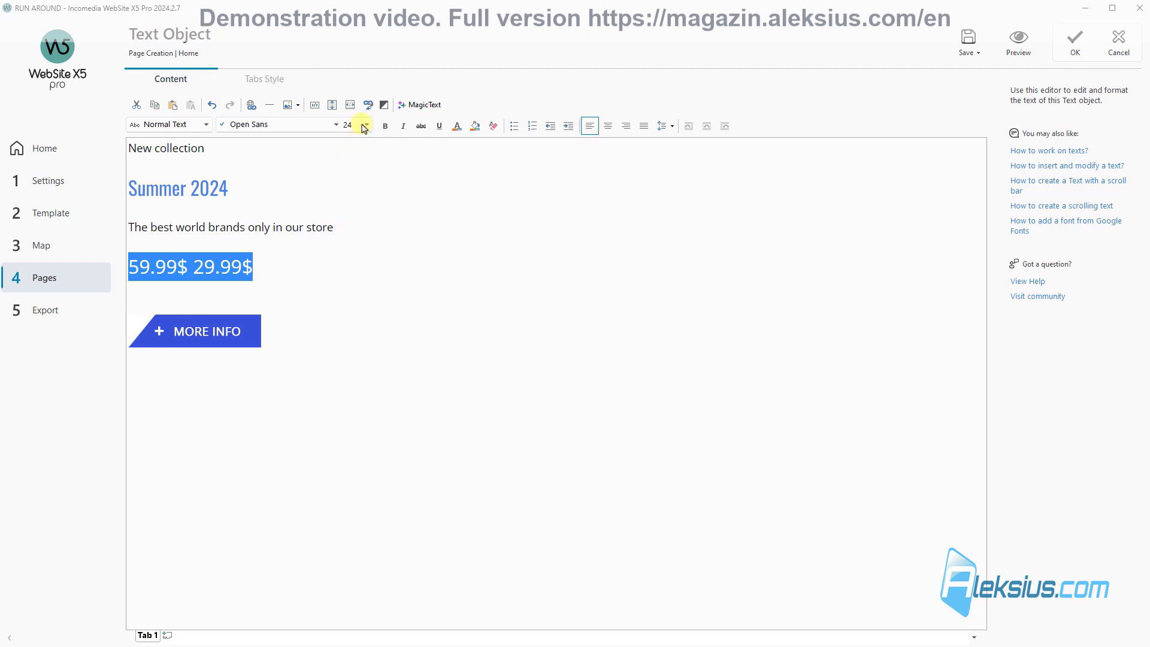
left_click(386, 126)
Step: Colour the old price 59.99$ grey and the new price 29.99$ red
left_click(189, 272)
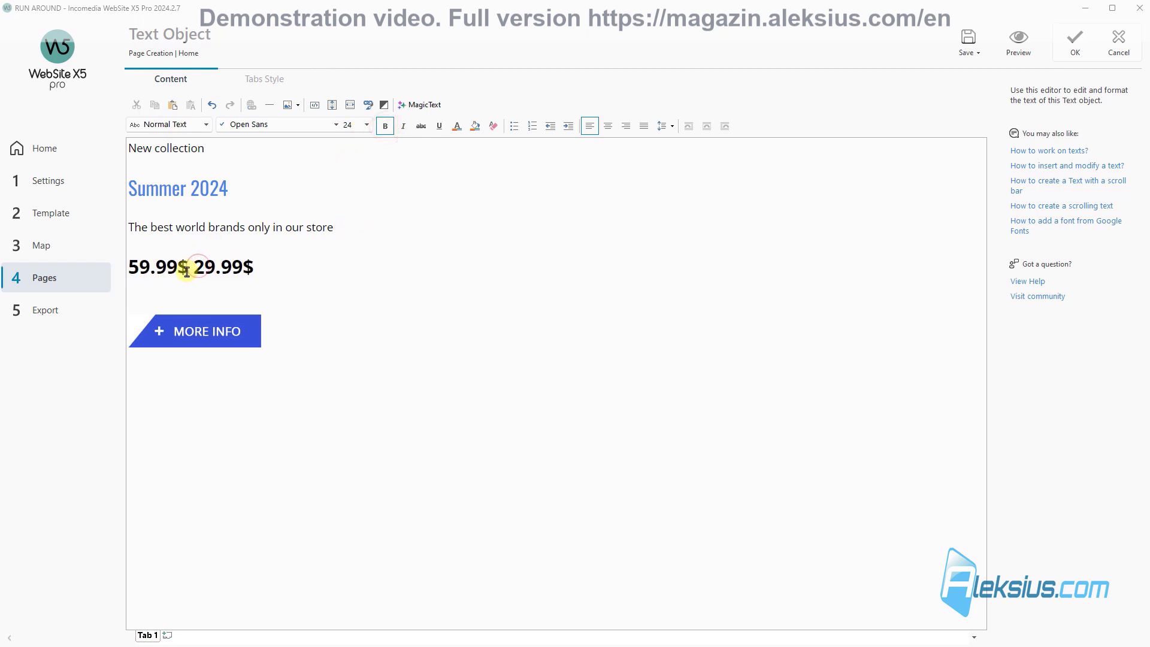
left_click_drag(187, 272, 127, 280)
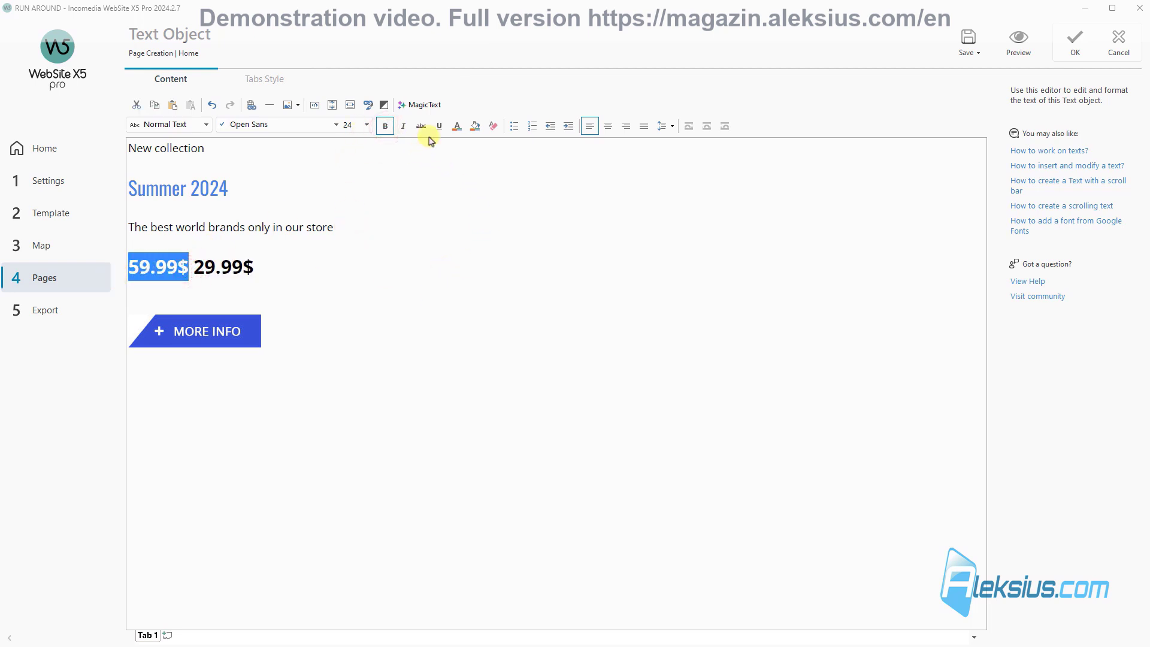
left_click(457, 125)
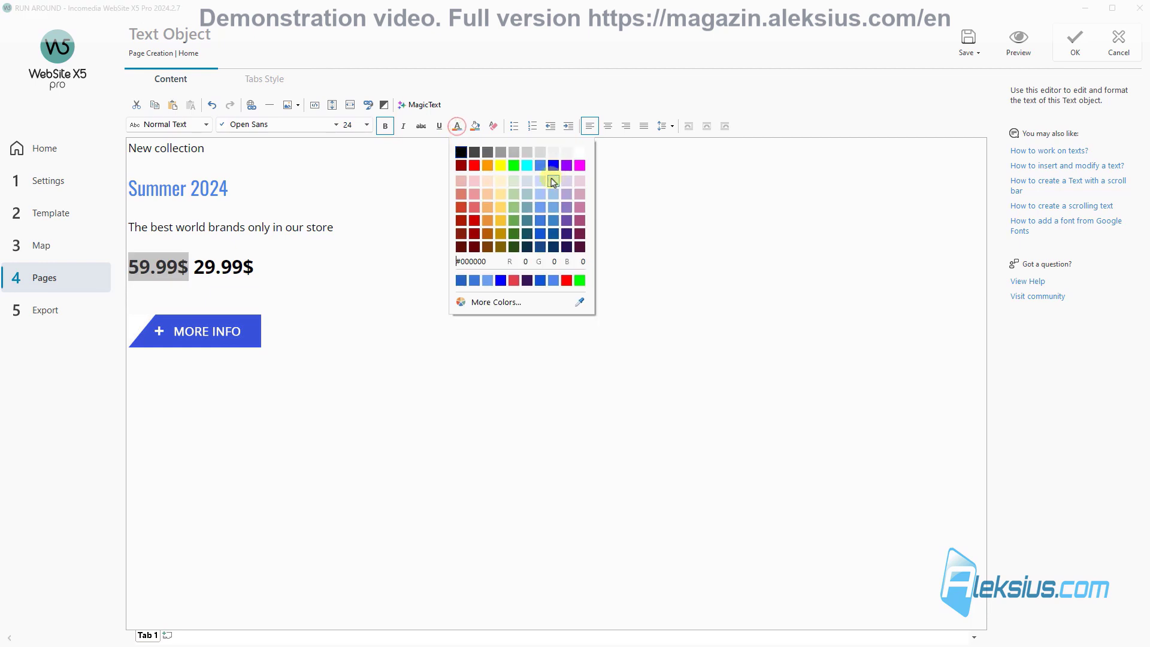
left_click(509, 156)
left_click_drag(258, 267, 193, 269)
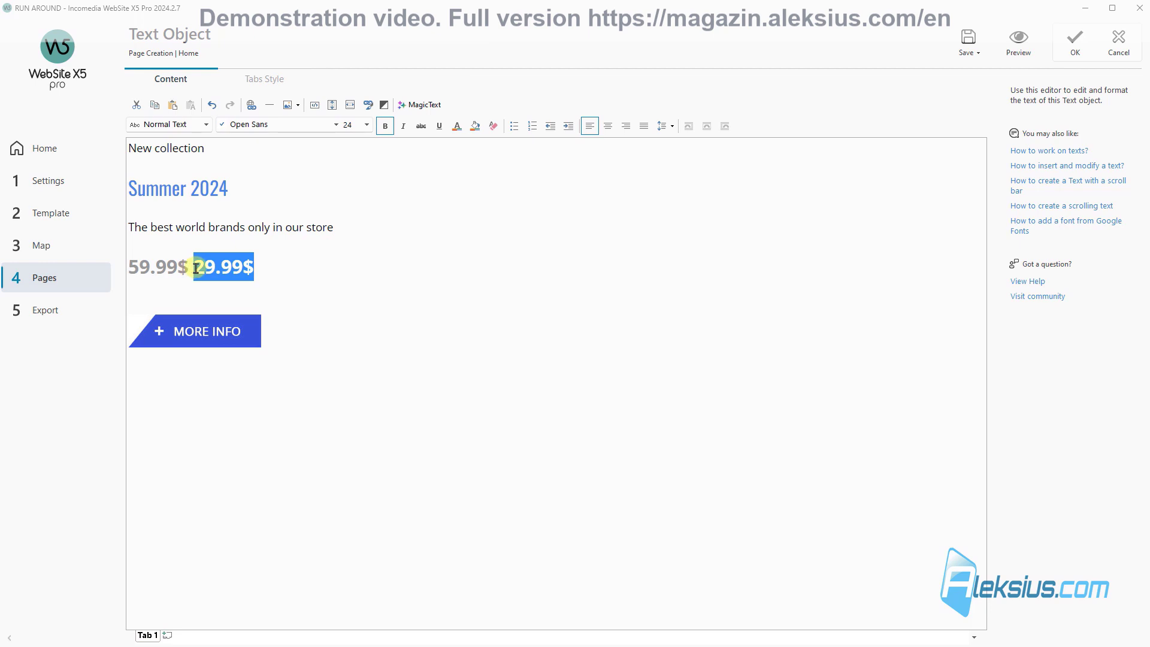
left_click(457, 127)
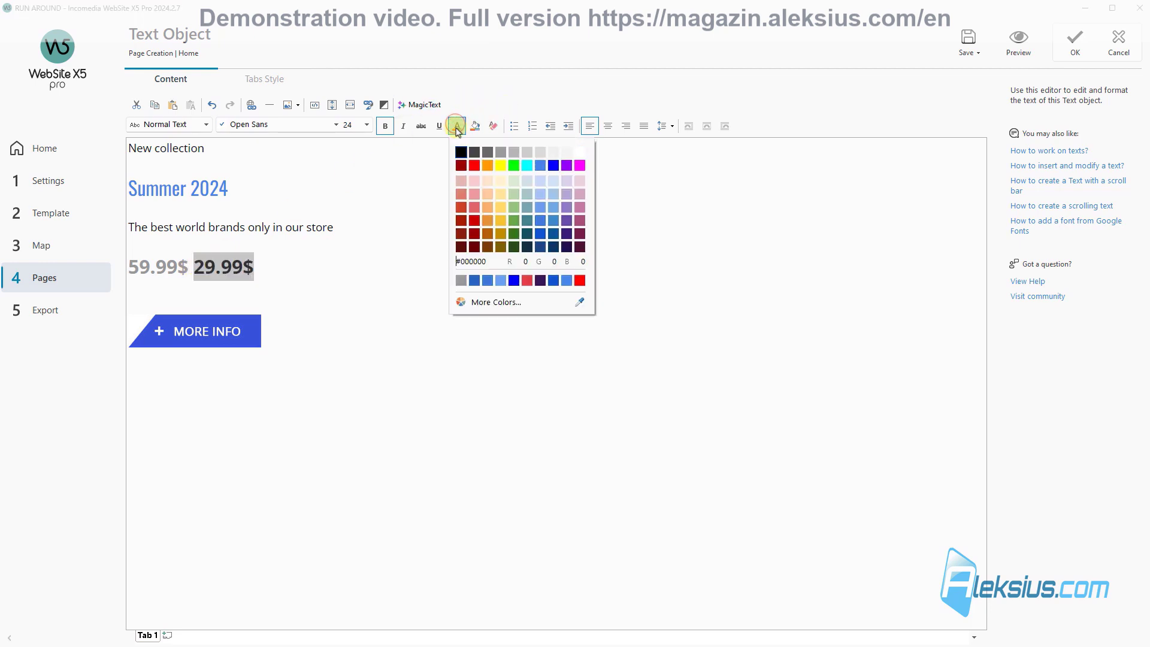
left_click(474, 164)
left_click(298, 214)
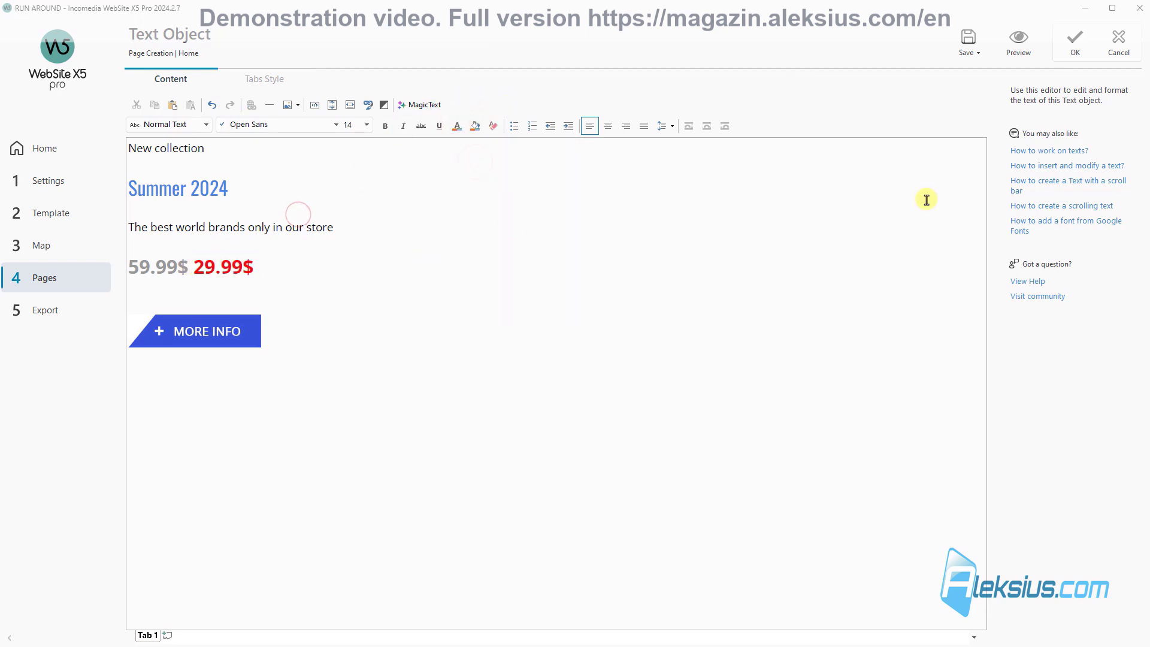
Step: Check row 11's promo block in the index.html preview, then confirm the Text Object editor with OK
left_click(1019, 41)
scroll(676, 270, "down", 15)
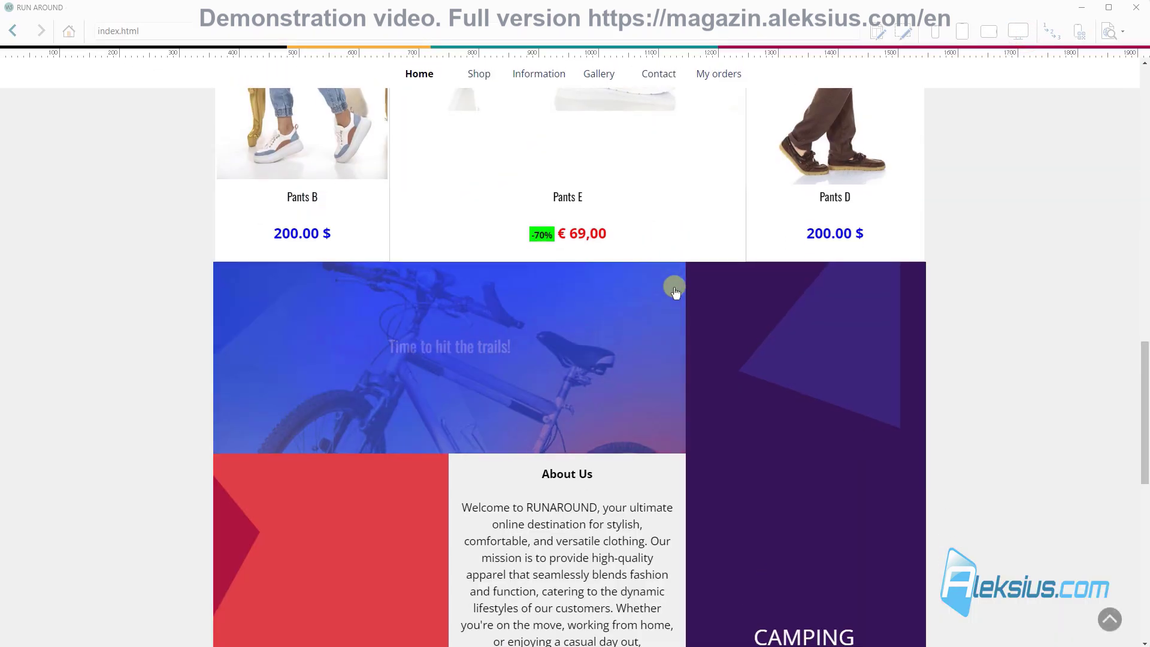
scroll(675, 292, "down", 10)
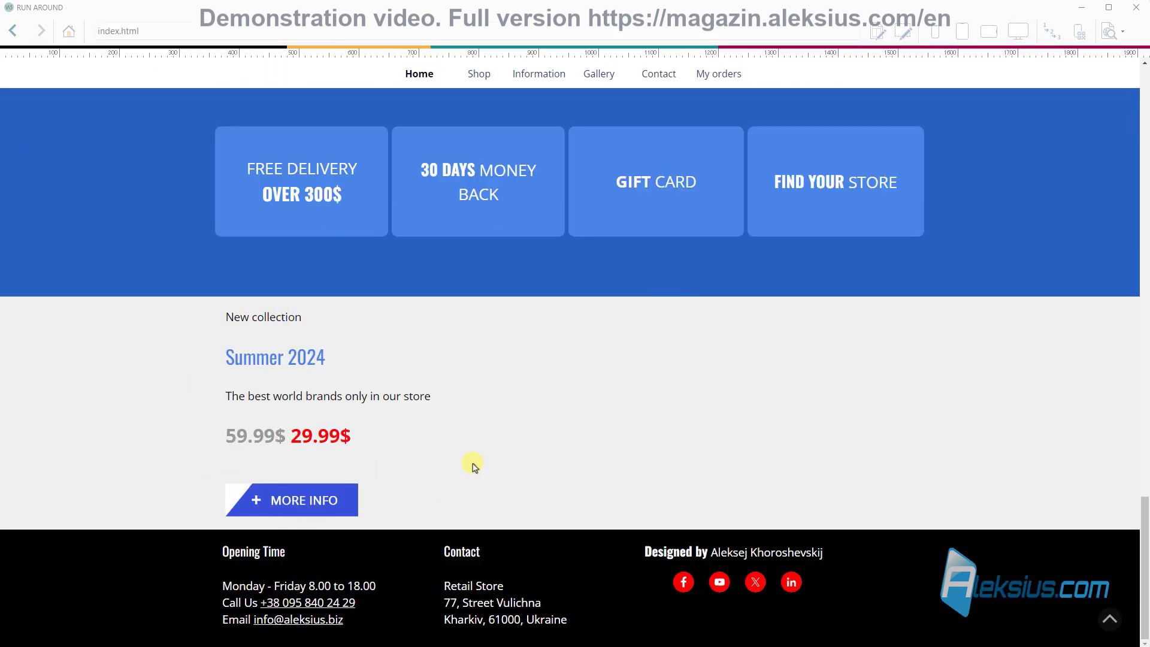
left_click(1135, 8)
left_click(1074, 40)
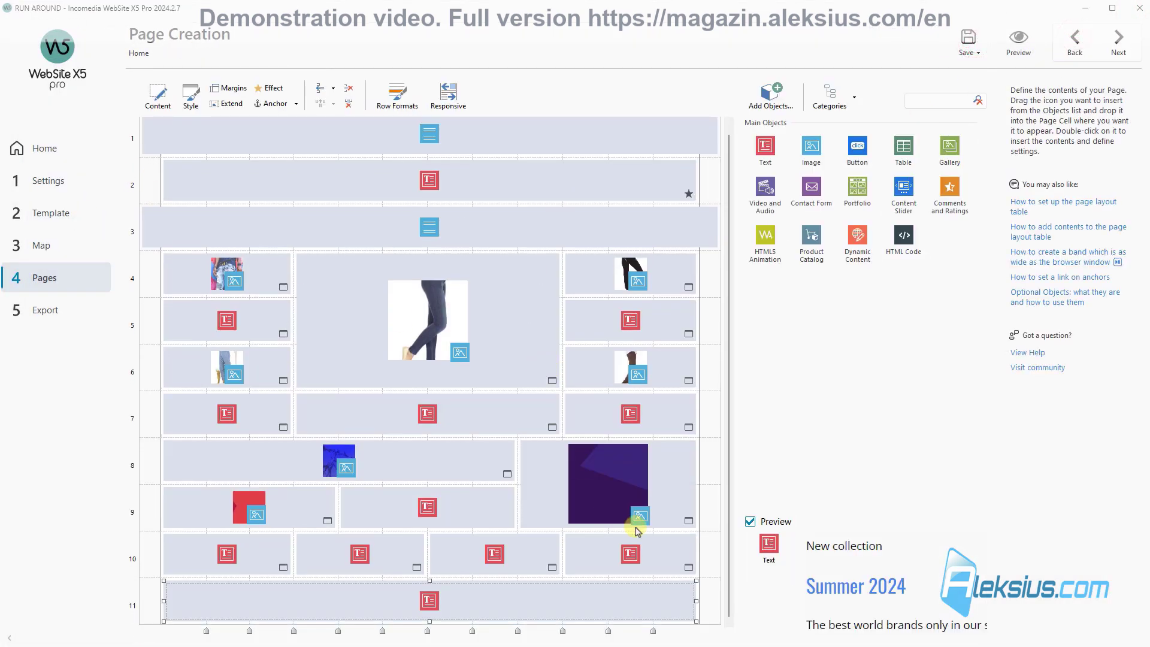
Step: Set row 11's background type to Image using the file home_bg1_dj.png
left_click(417, 88)
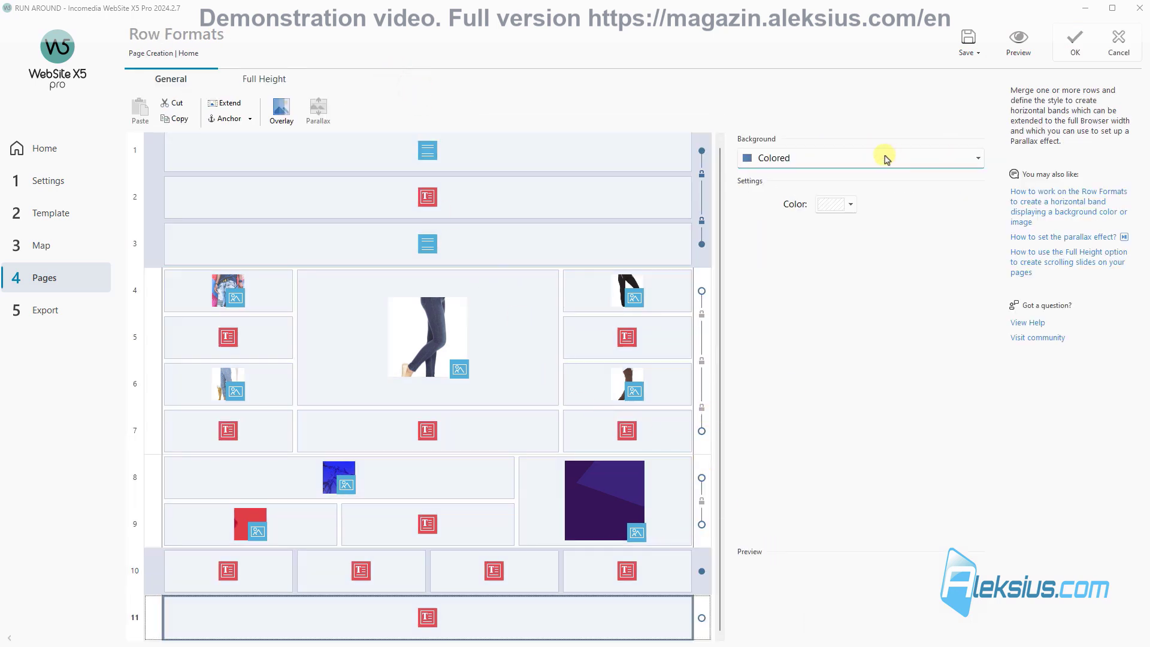
left_click(848, 161)
left_click(819, 213)
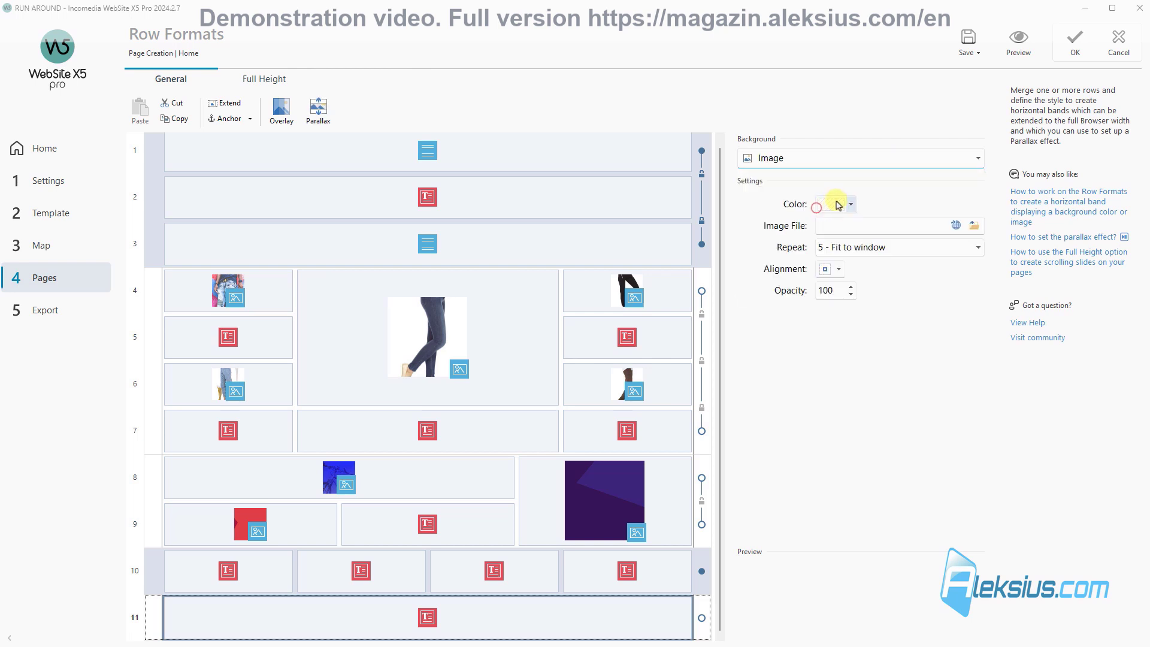
left_click(852, 206)
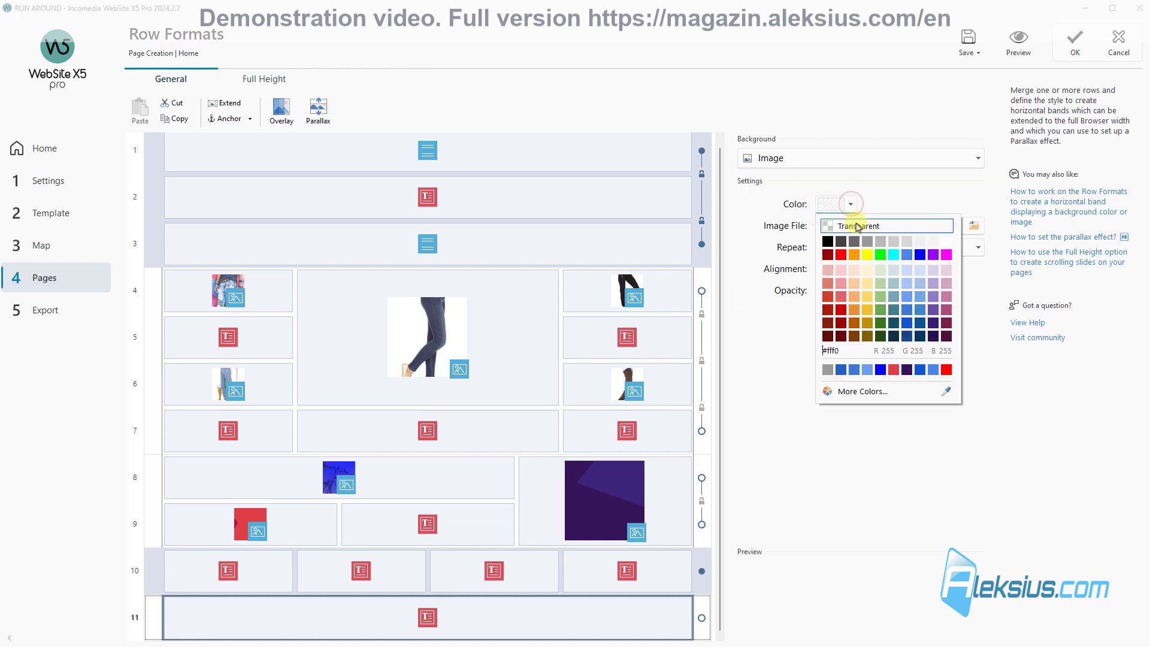
left_click(972, 443)
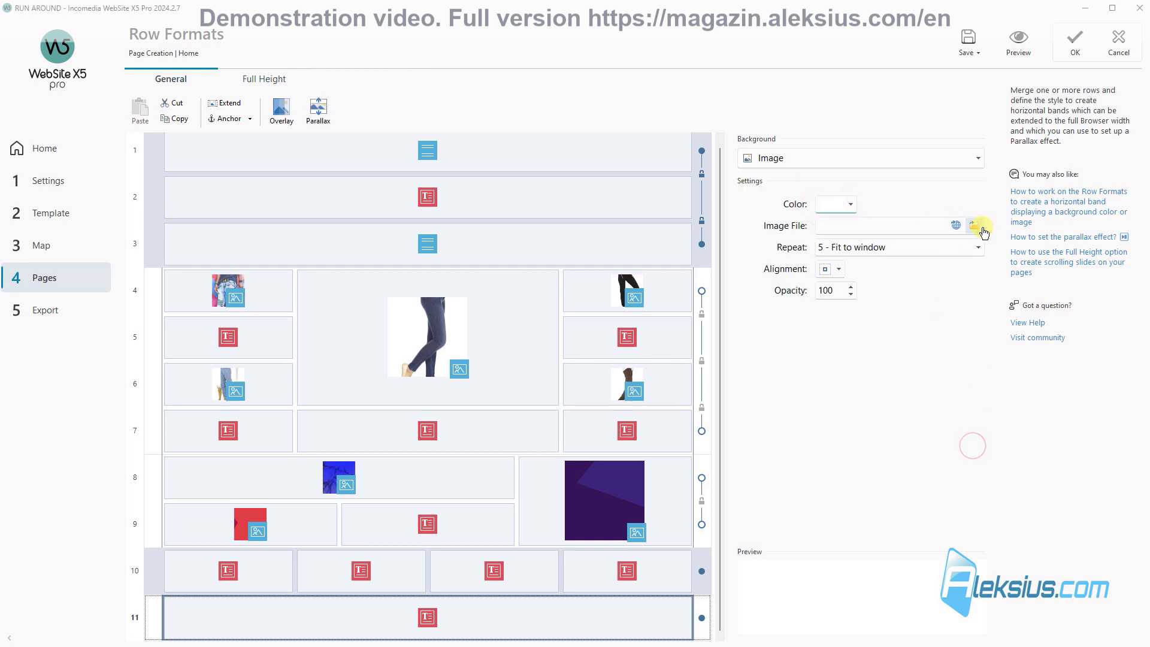
left_click(975, 226)
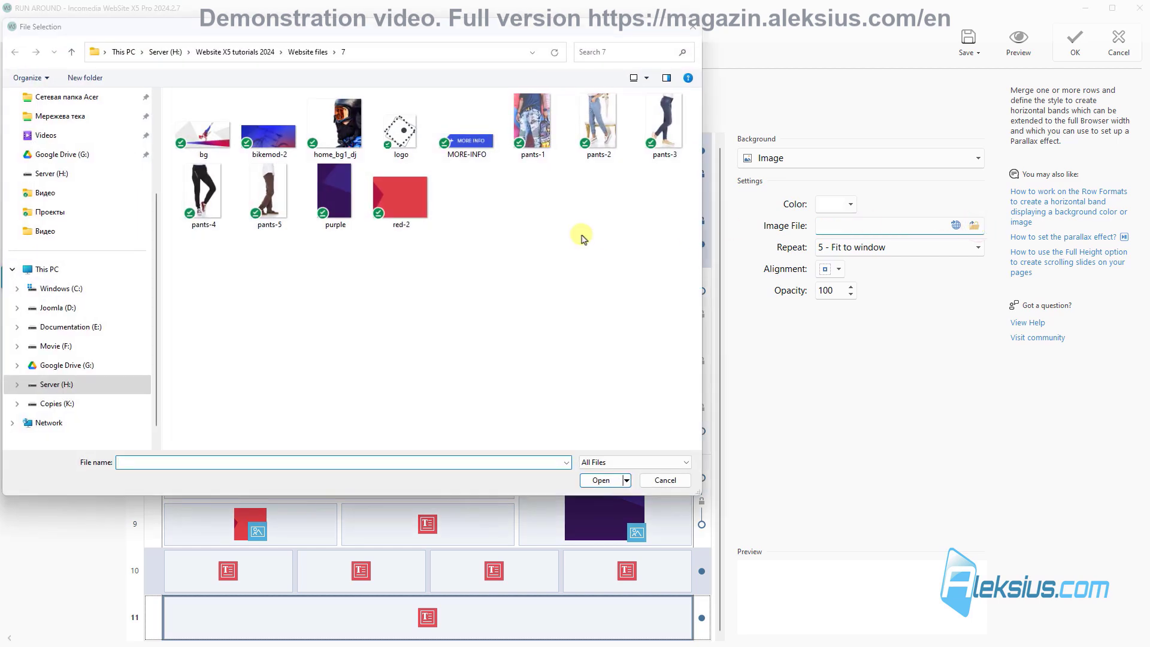
left_click(336, 125)
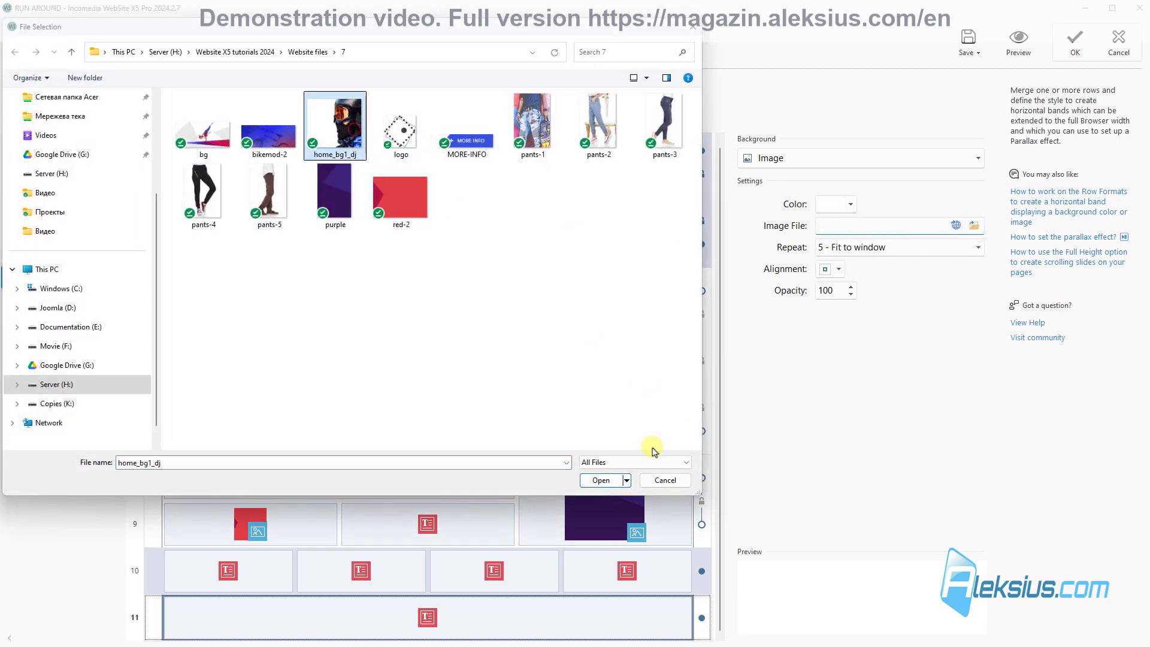
left_click(601, 480)
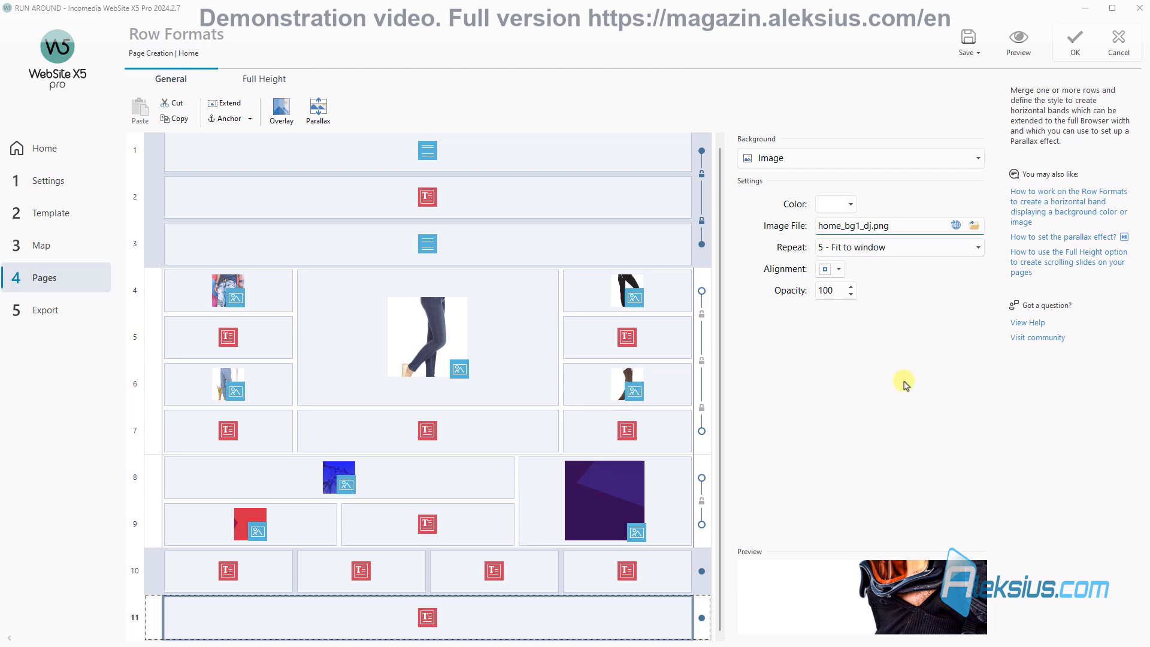
Step: Make the background image non-repeating, aligned bottom-right, and check it in preview
left_click(862, 249)
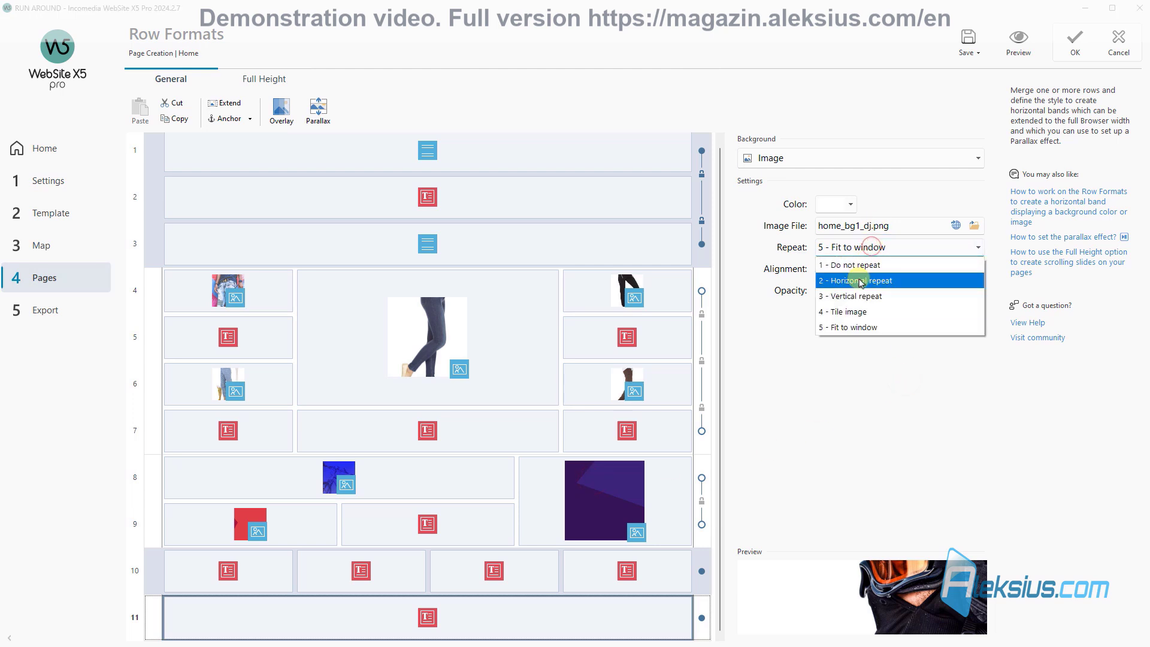
left_click(862, 266)
left_click(831, 269)
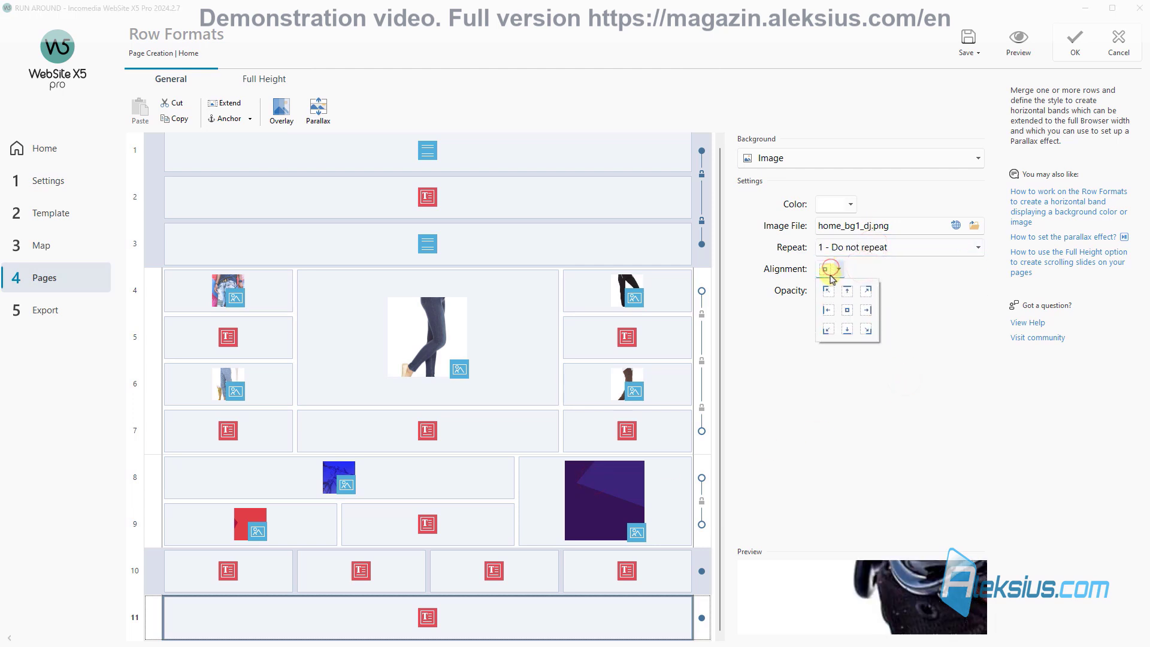
left_click(865, 329)
left_click(913, 311)
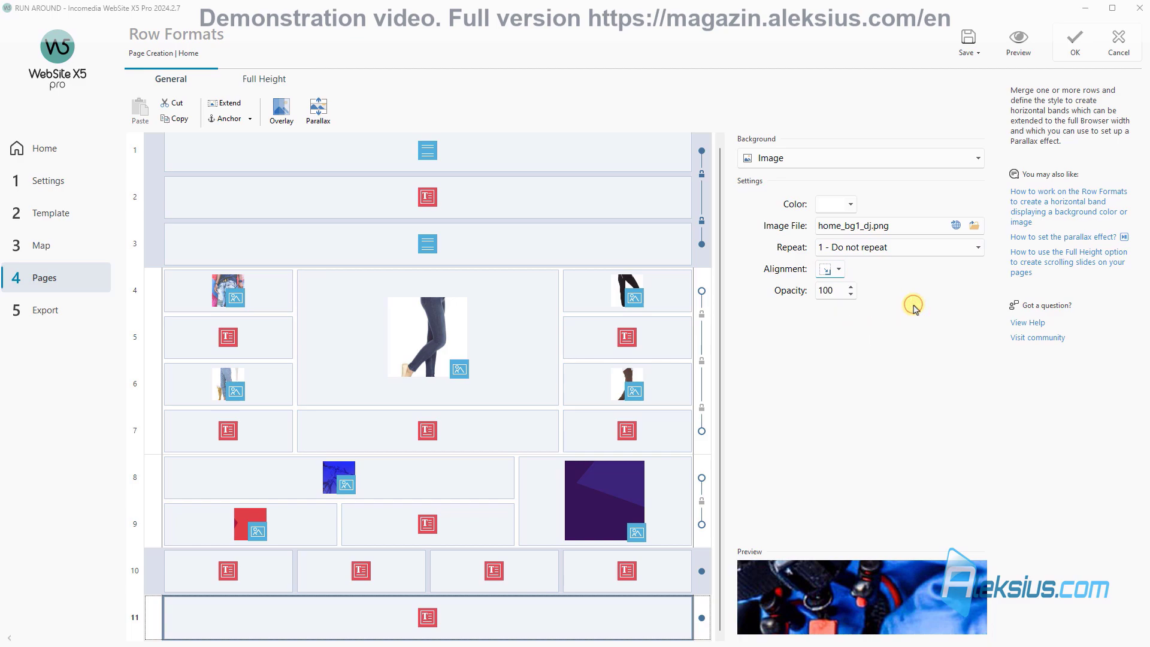
left_click(1019, 42)
scroll(689, 281, "down", 6)
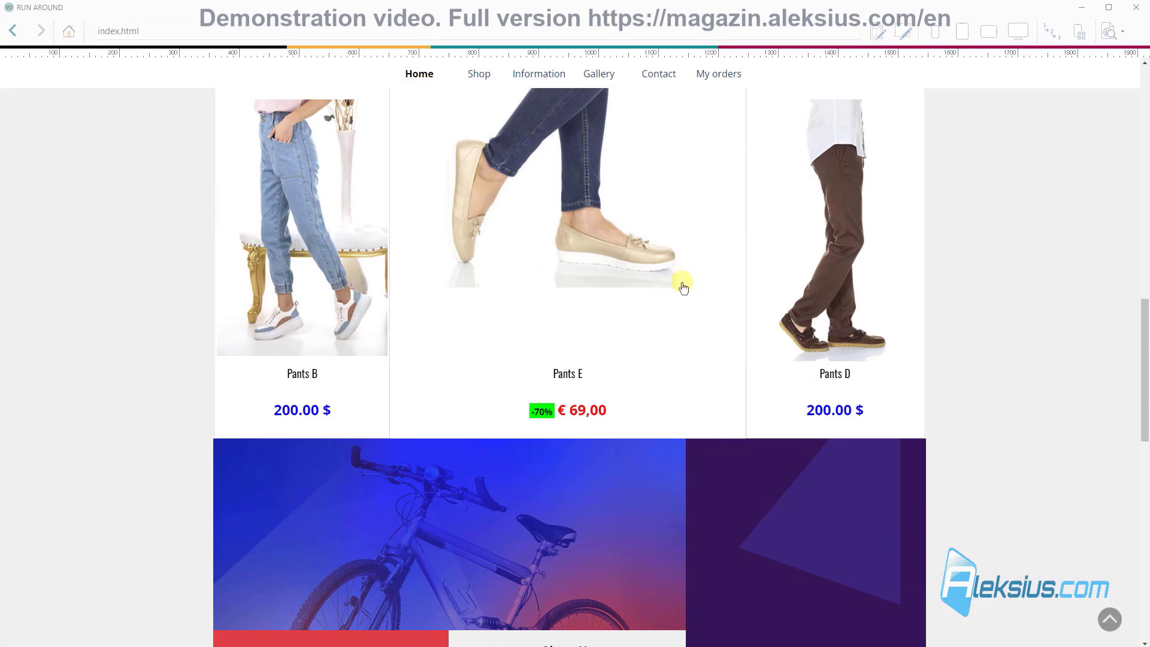
scroll(684, 286, "down", 8)
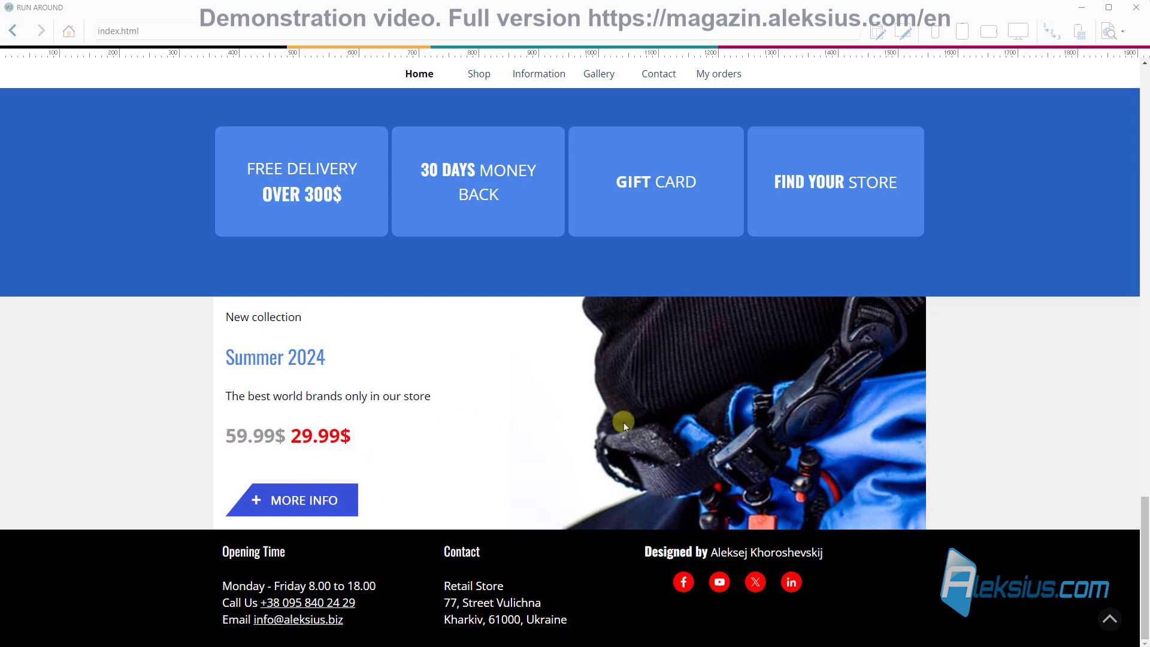
scroll(617, 422, "up", 8)
left_click(1137, 7)
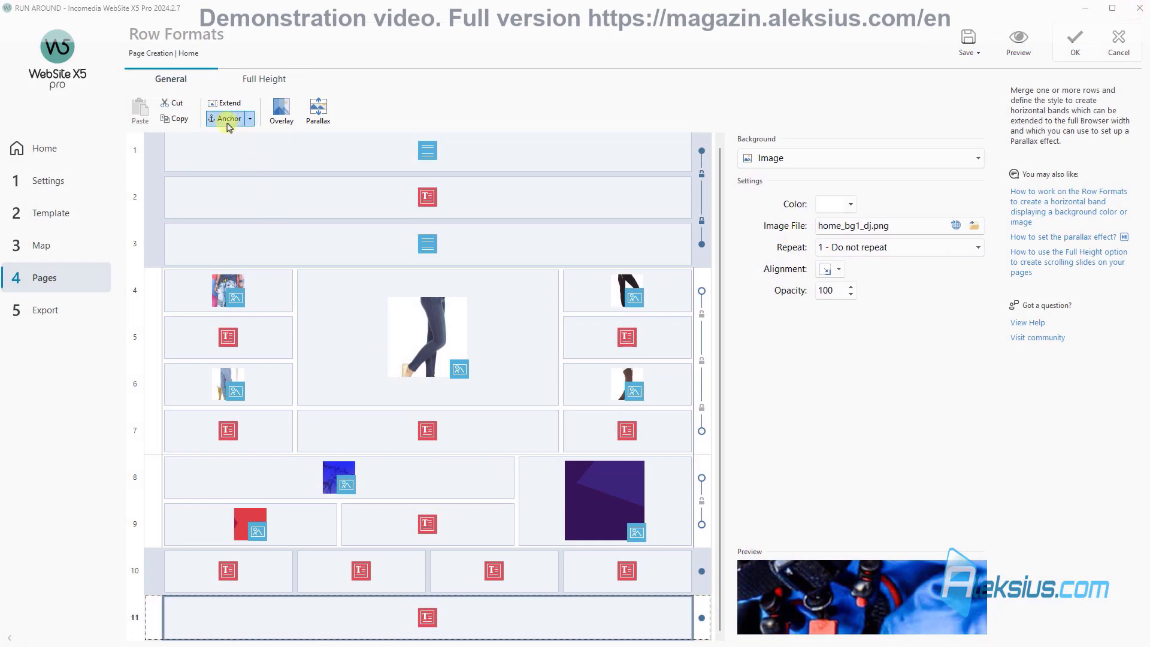
Step: Extend row 11 to full browser width and give it an Inverse Parallax background
left_click(230, 103)
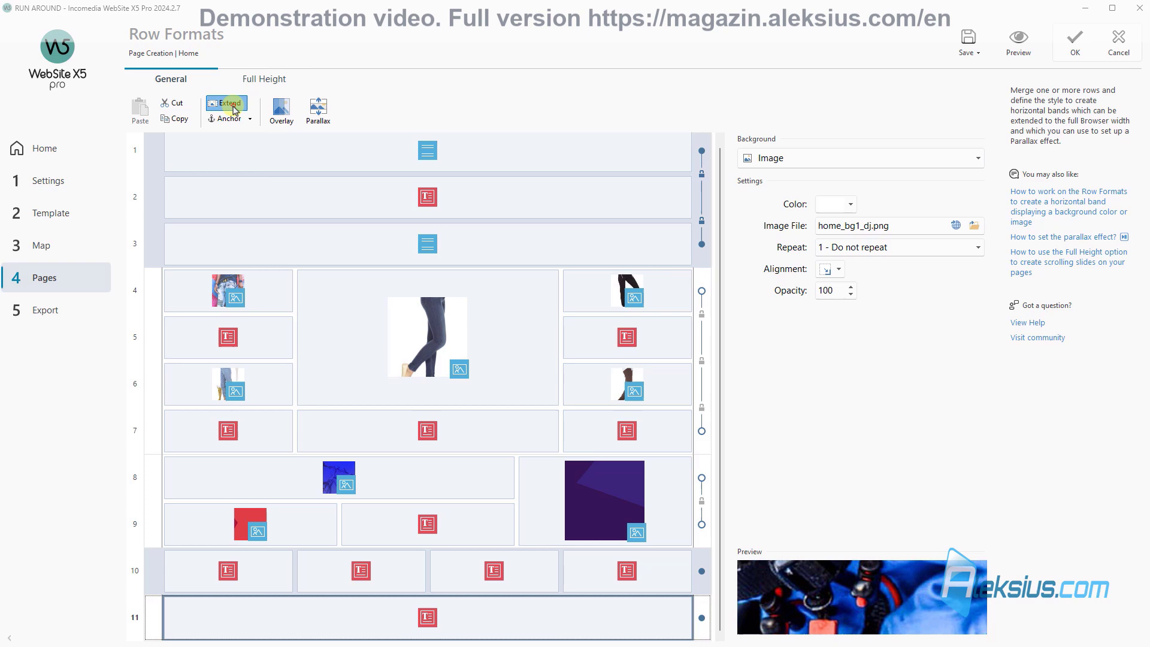
left_click(324, 115)
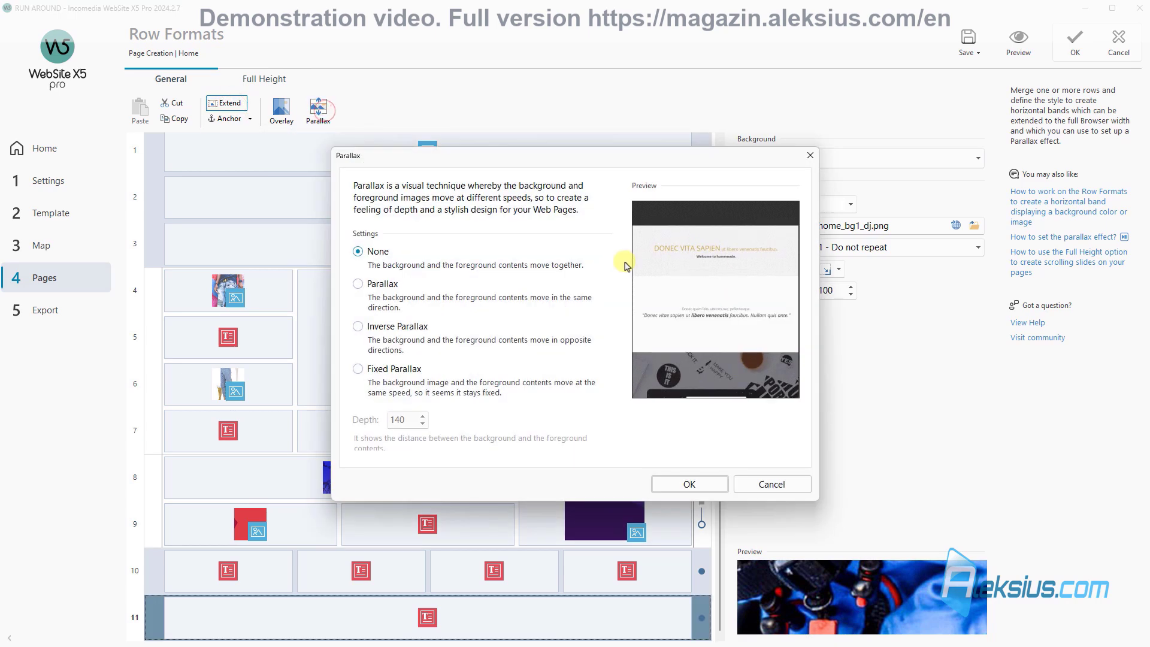
left_click(400, 327)
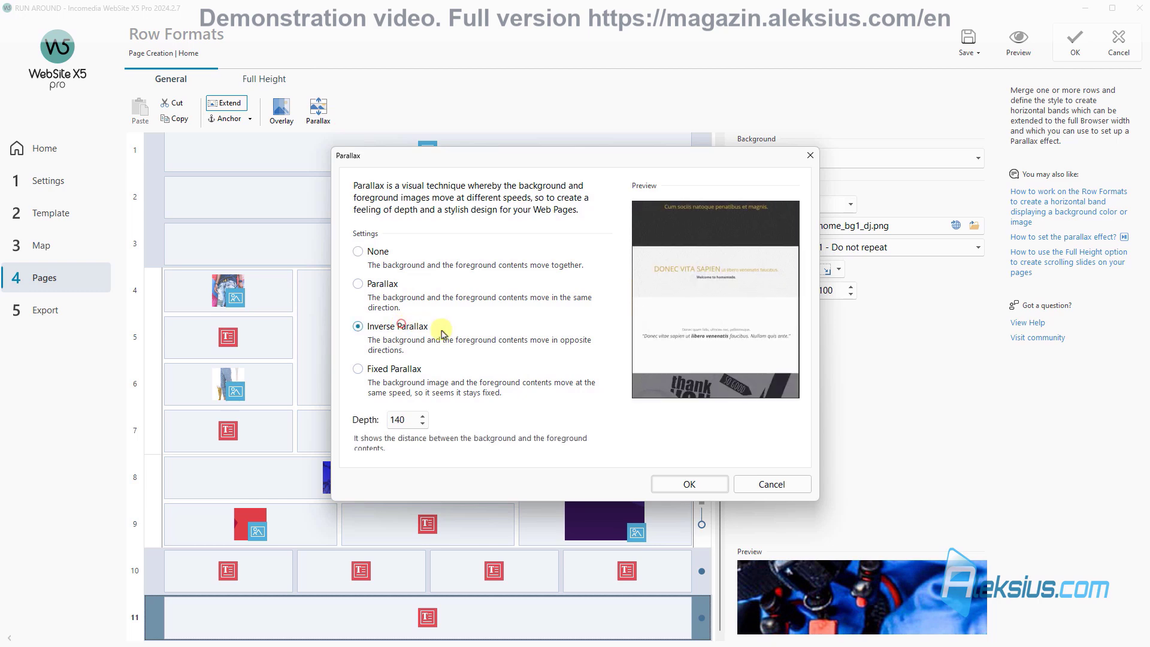
left_click(683, 482)
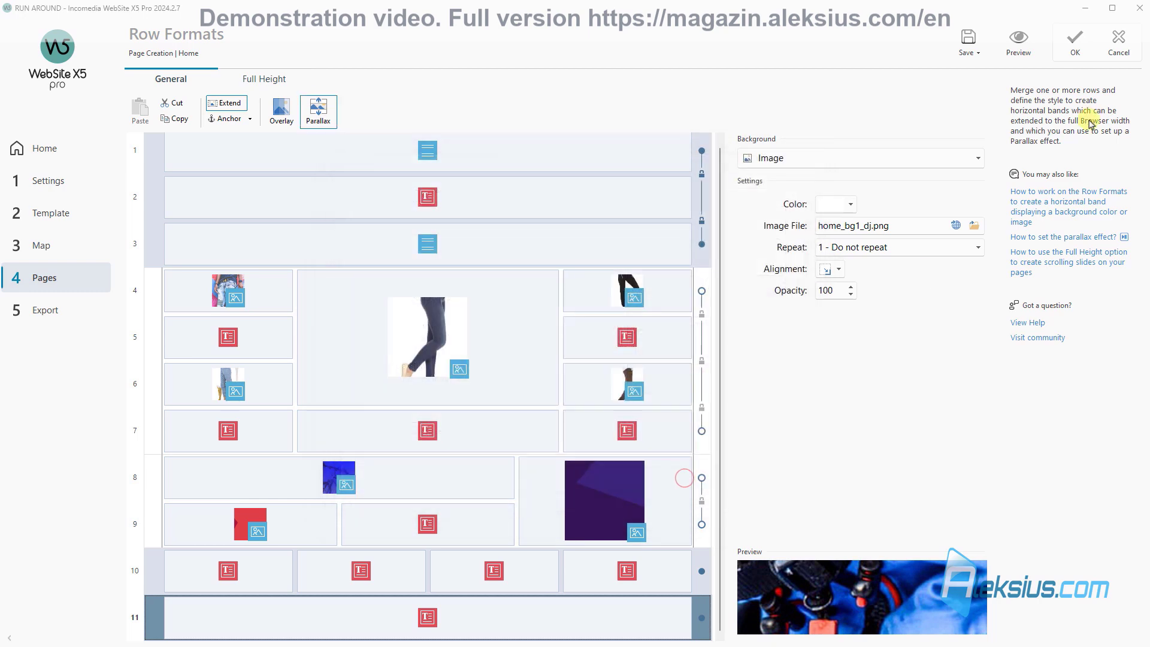
Step: Check the parallax effect in the site preview, then confirm the row format changes
left_click(1029, 45)
scroll(732, 180, "down", 15)
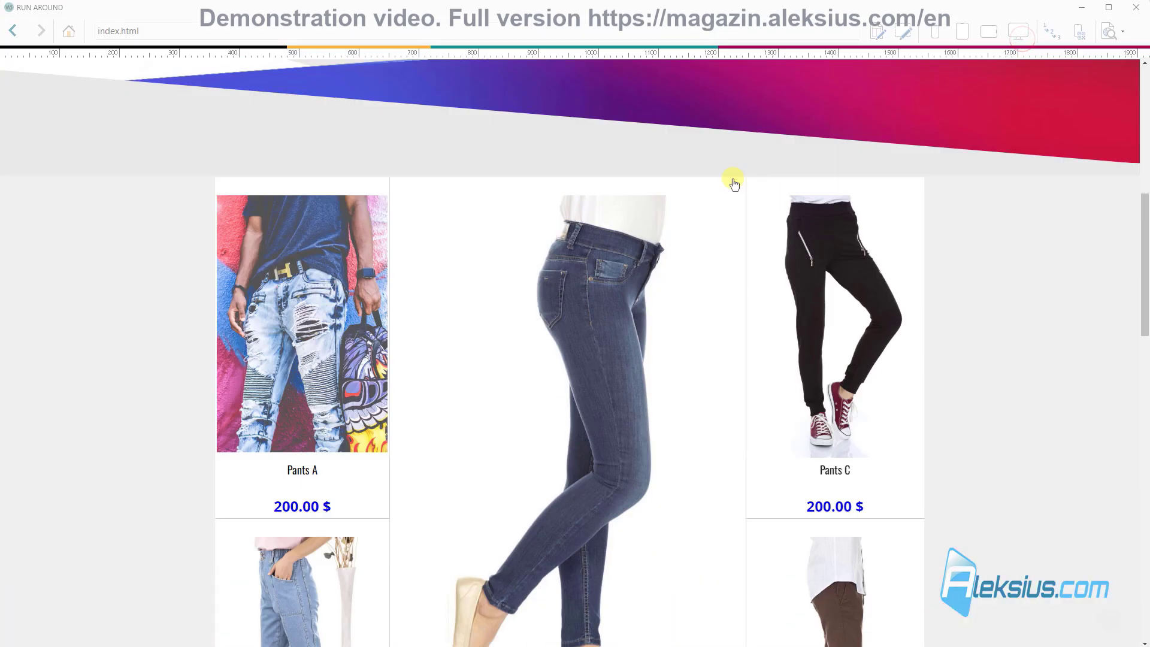
scroll(736, 187, "down", 5)
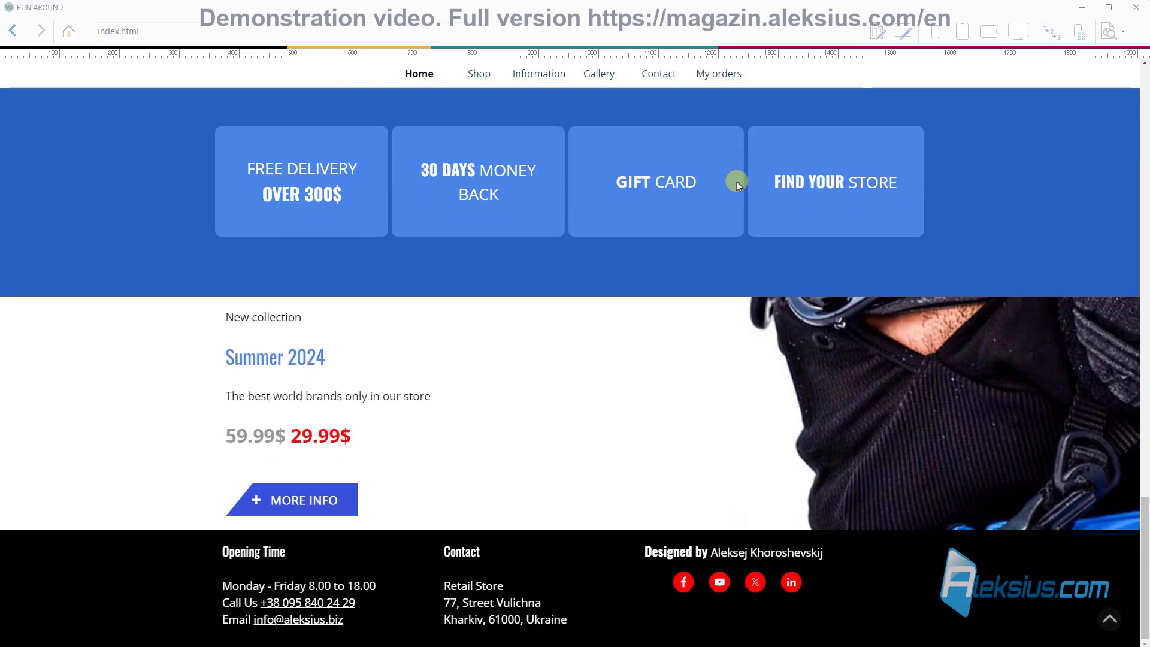
scroll(470, 393, "up", 2)
scroll(467, 379, "up", 4)
scroll(463, 373, "down", 7)
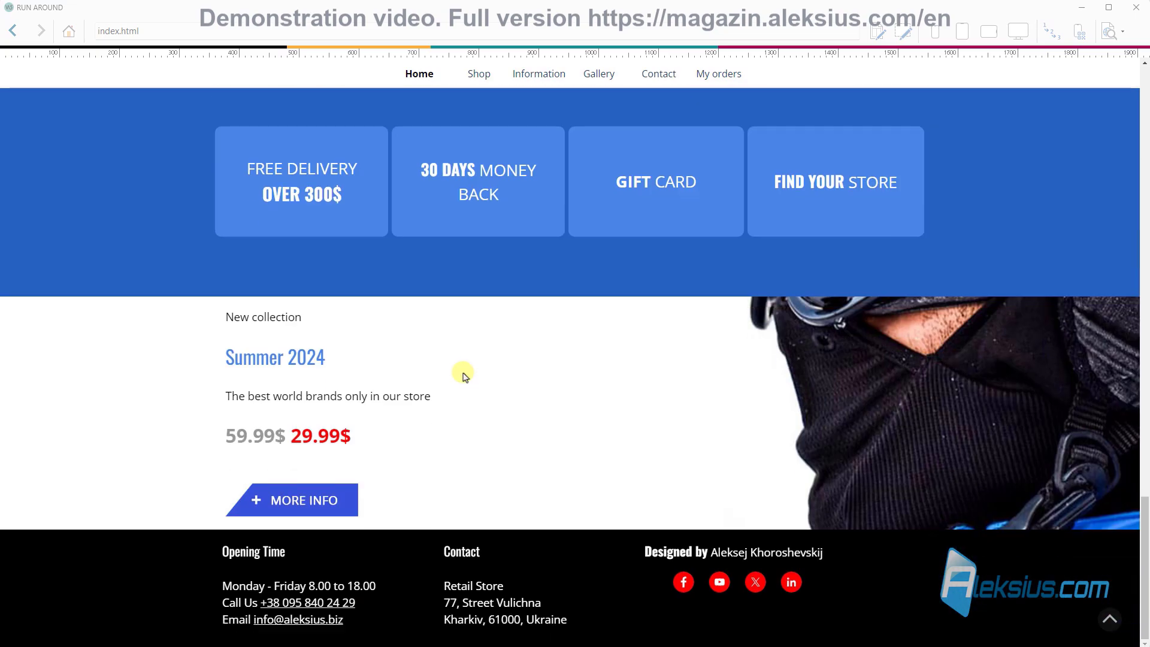
scroll(462, 372, "up", 6)
left_click(1145, 13)
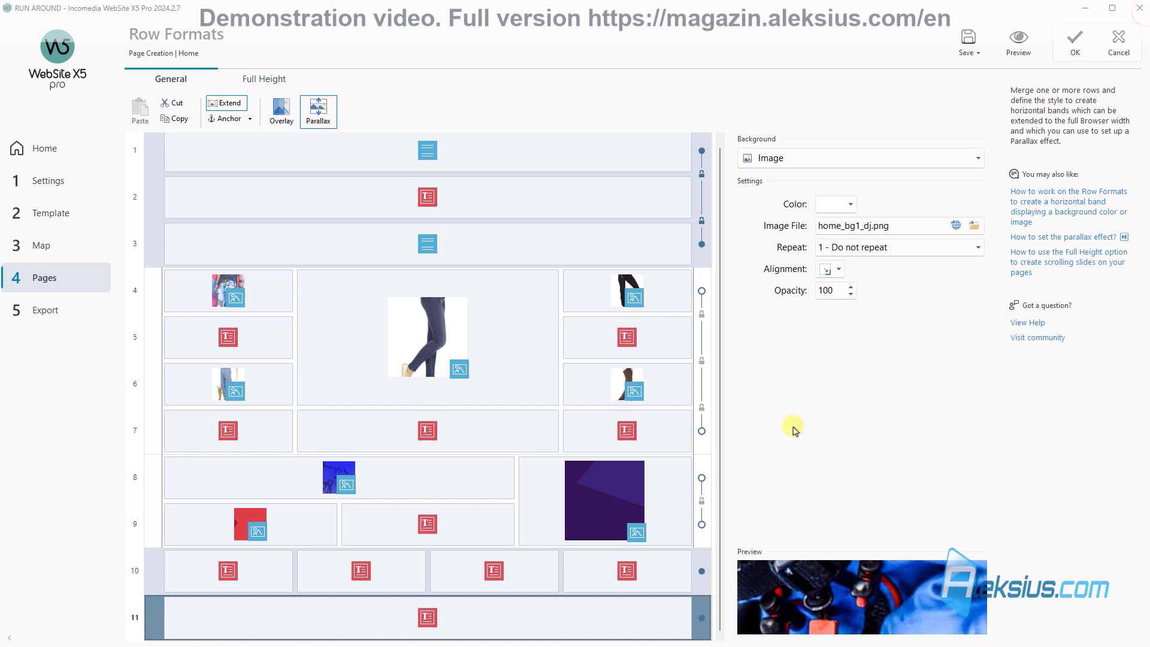
left_click(1066, 40)
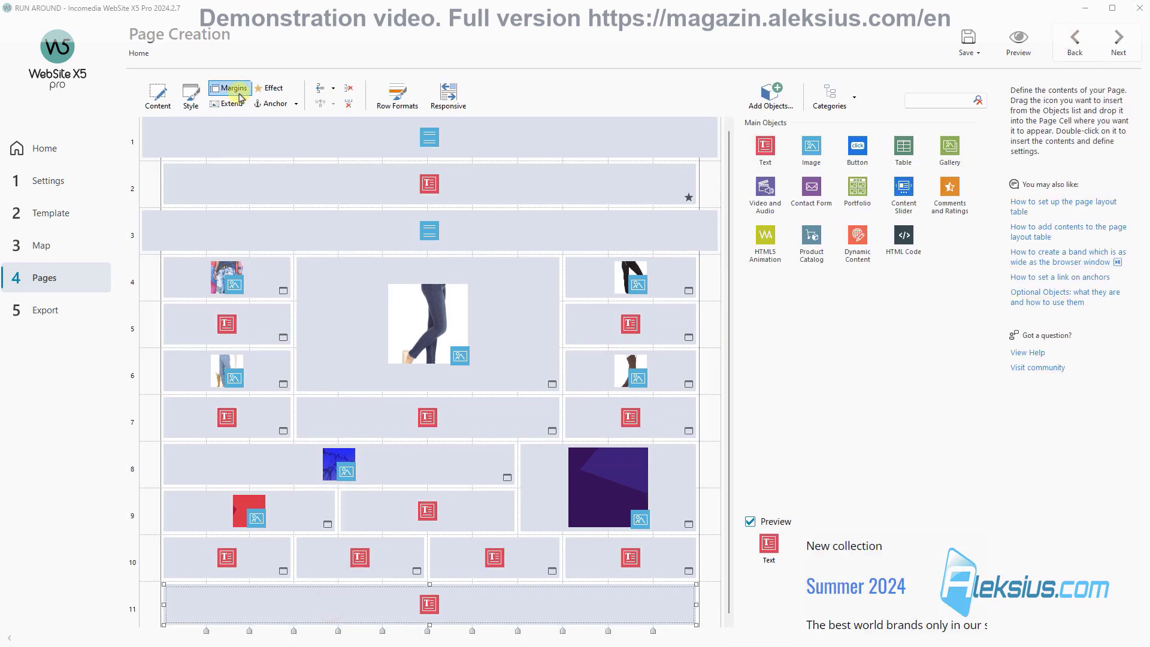
Step: Give the cell separate outer margins: 150 top and bottom, 3 left and right
left_click(236, 90)
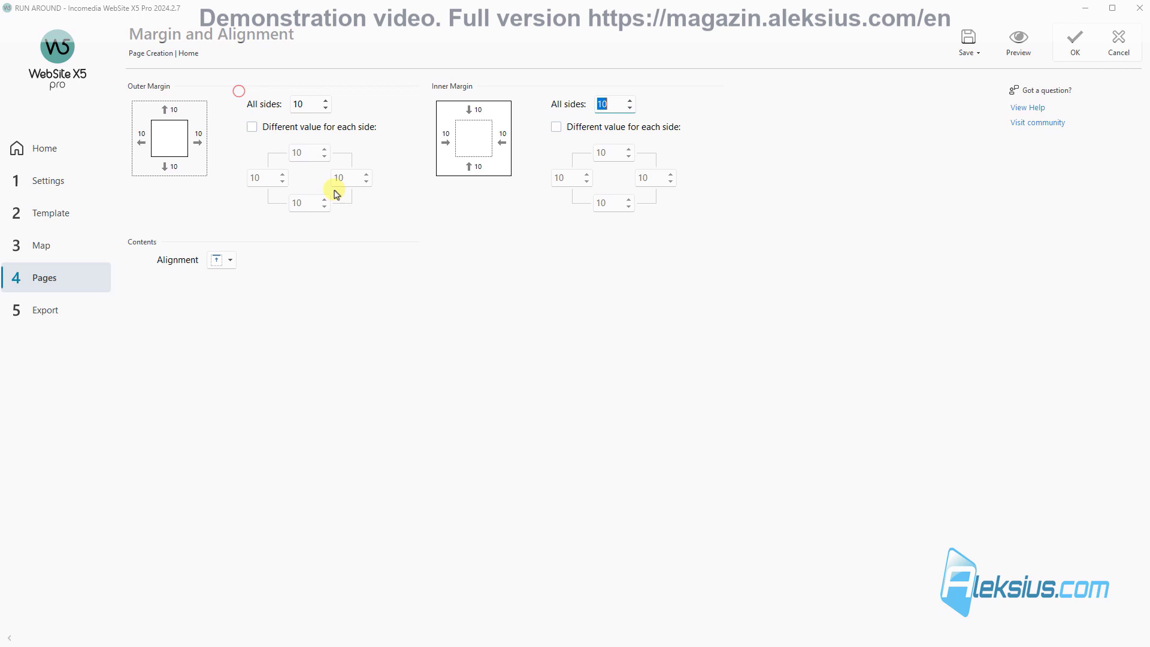
left_click(303, 126)
double_click(308, 153)
type("15")
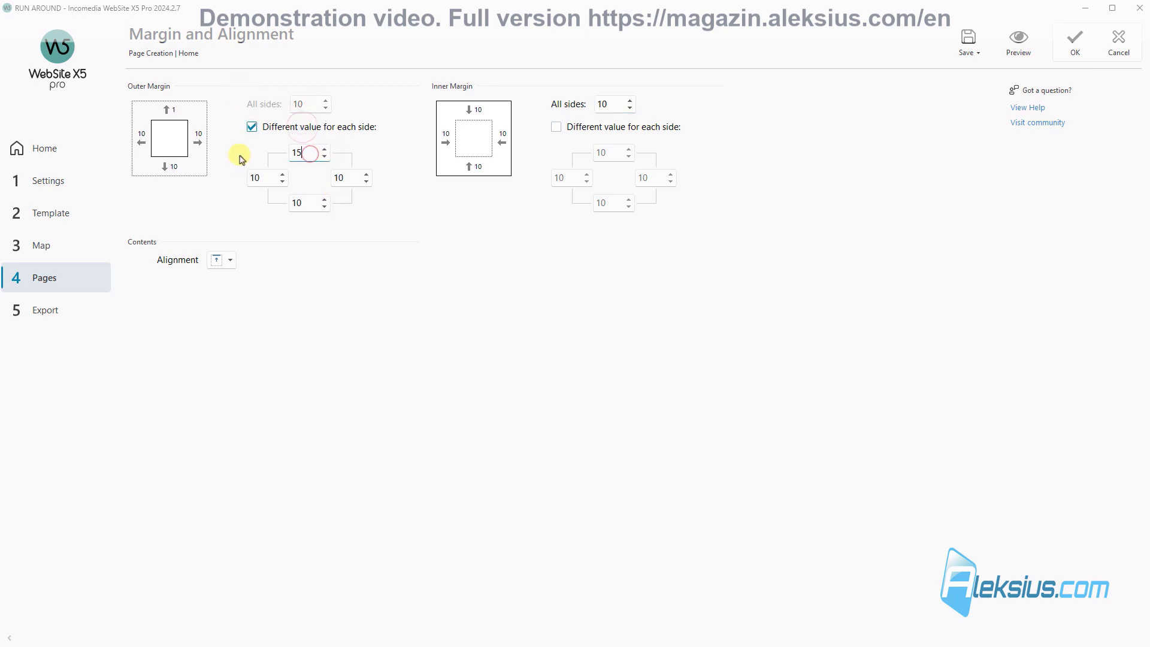
type("0")
double_click(303, 203)
type("150")
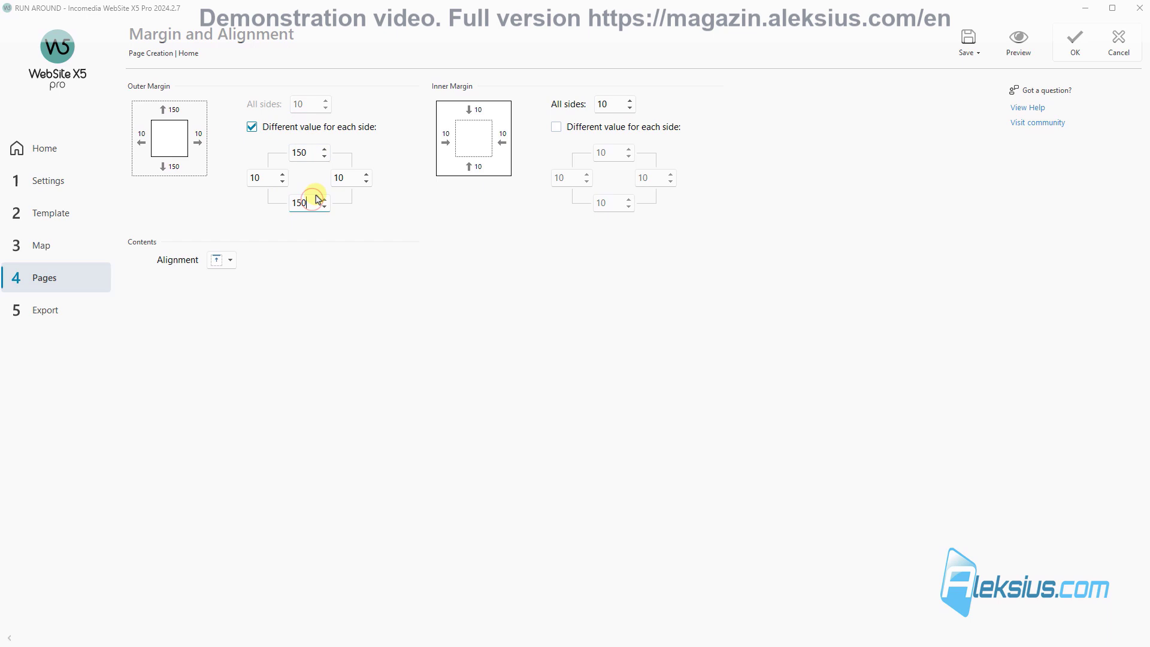
double_click(264, 174)
type("3")
double_click(352, 177)
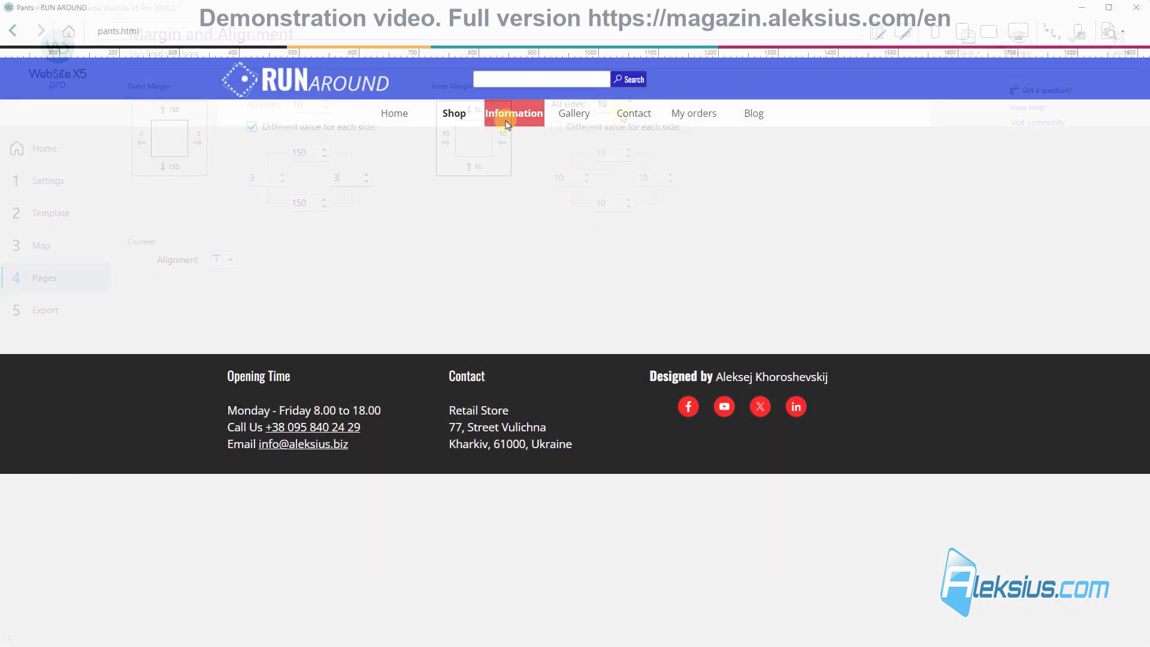
Step: Preview the Shorts and Pants shop pages
mouse_move(462, 118)
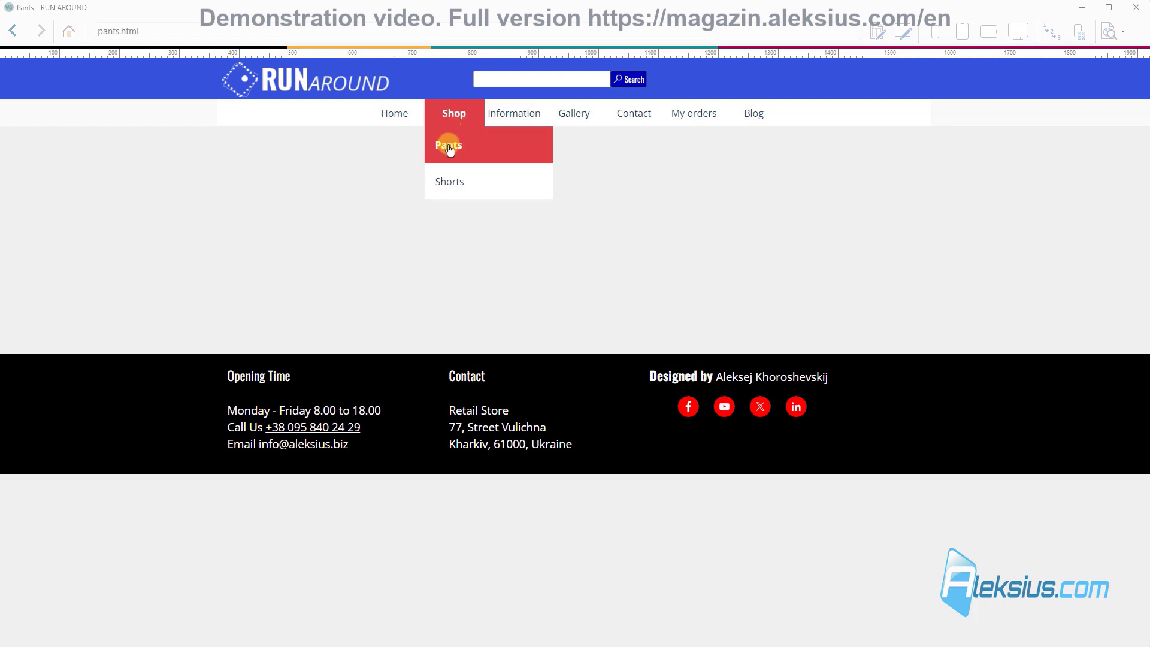
left_click(441, 181)
mouse_move(453, 122)
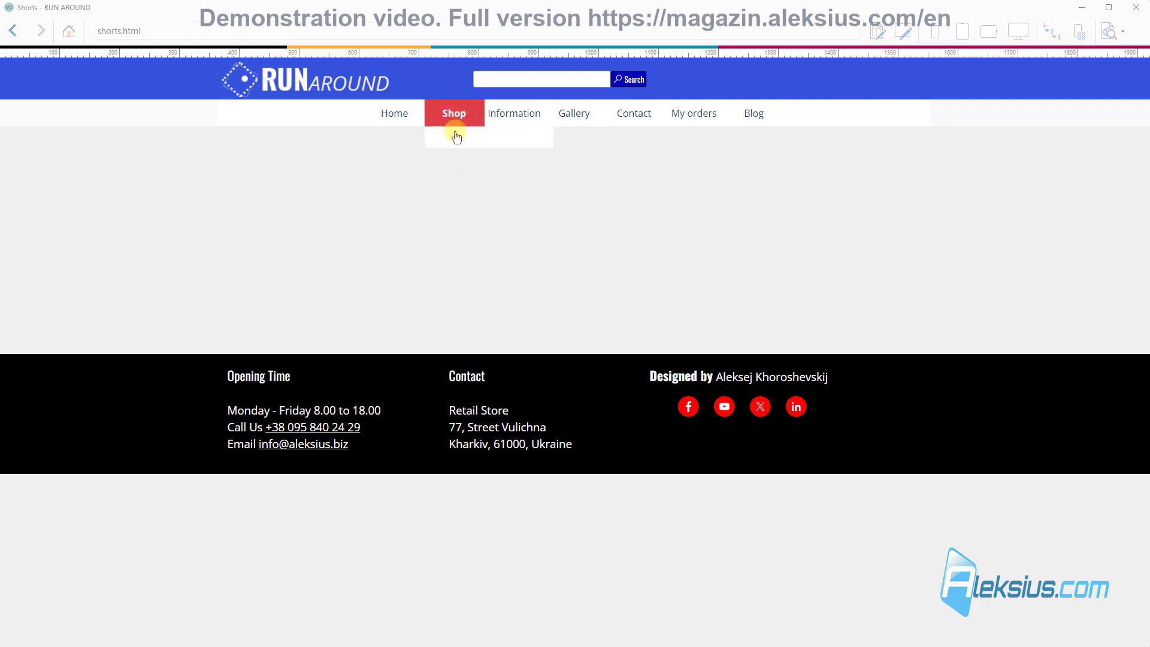
left_click(455, 143)
Step: In the Shopping Cart settings, rename the New Category entry to Pants, then return to the site map
left_click(1136, 8)
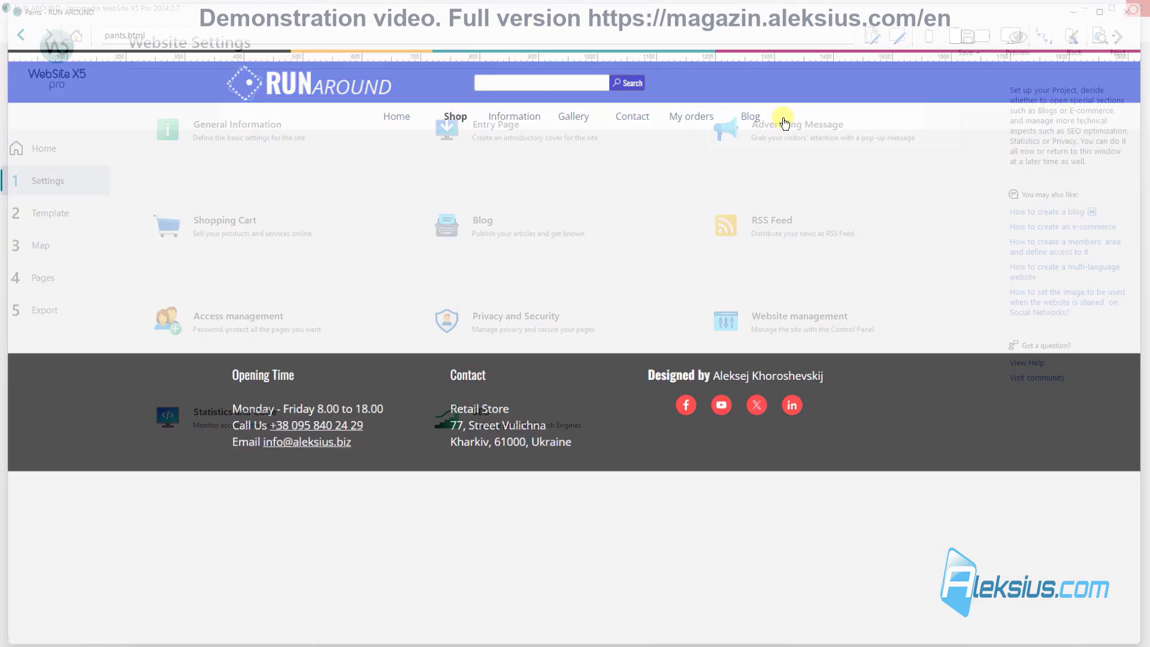
left_click(249, 235)
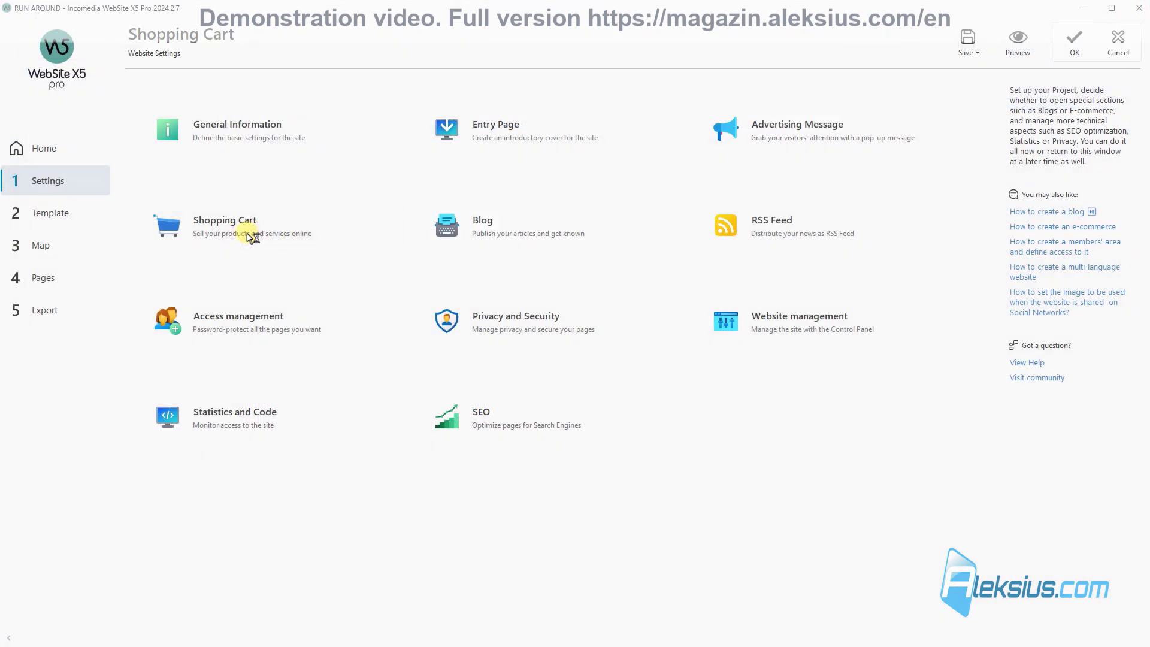
left_click(206, 156)
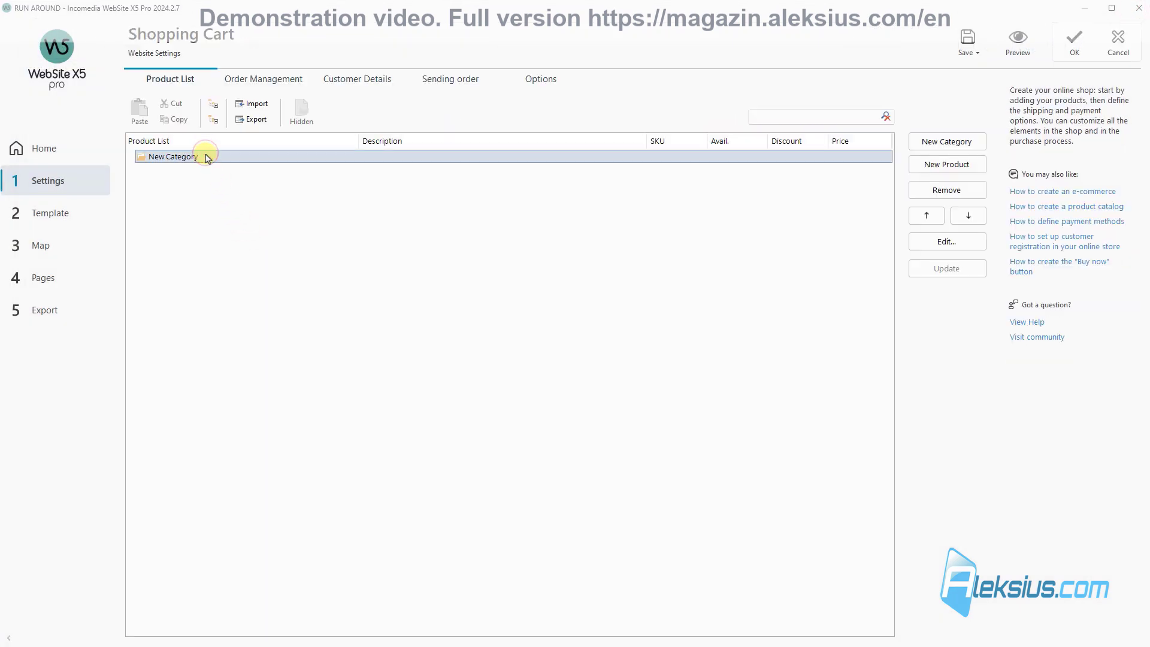
left_click(206, 157)
type("Pants")
left_click(268, 193)
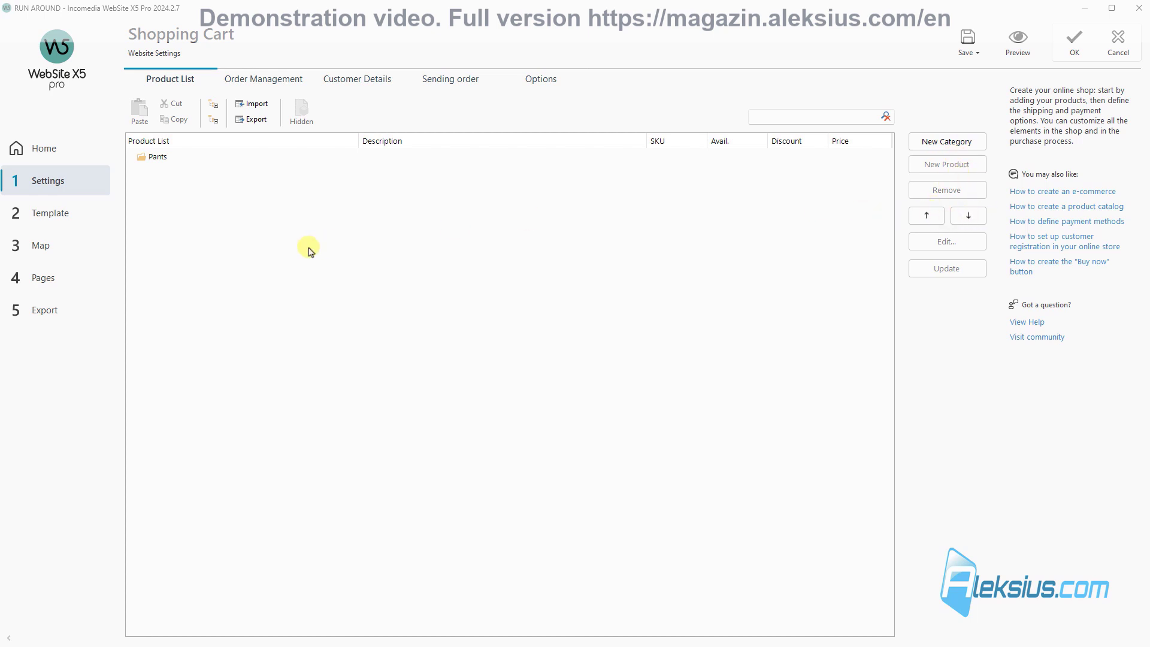
left_click(51, 253)
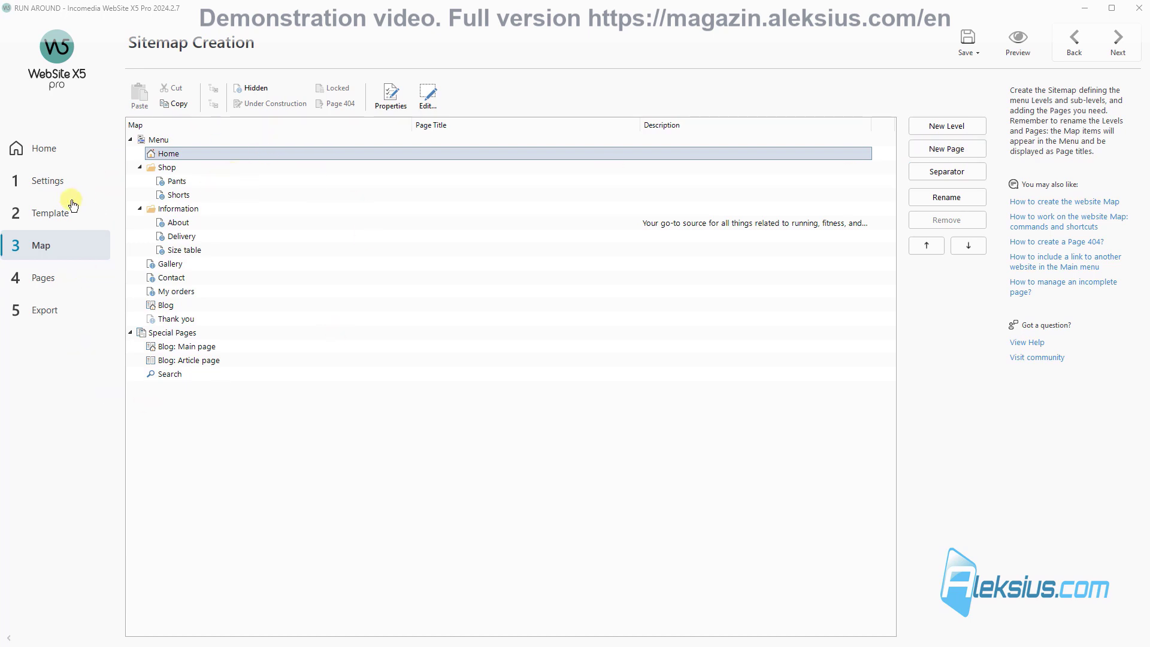
Step: Create a Shorts category next to Pants in the Shopping Cart, then start a new Pants product
left_click(48, 181)
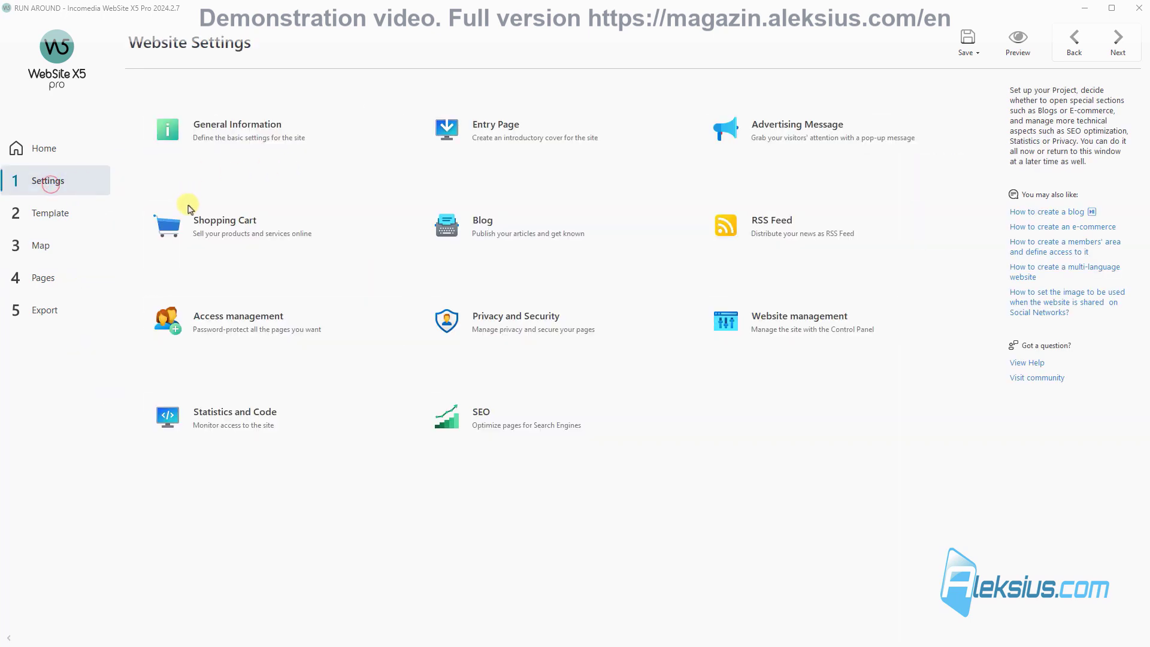
left_click(240, 243)
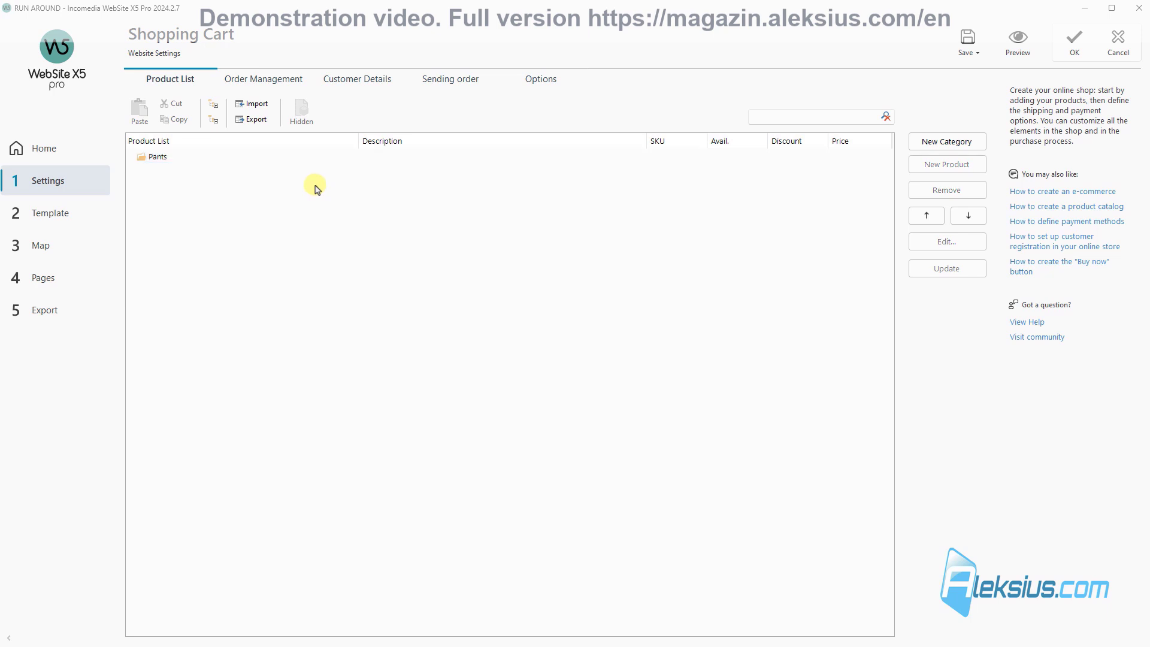
left_click(948, 142)
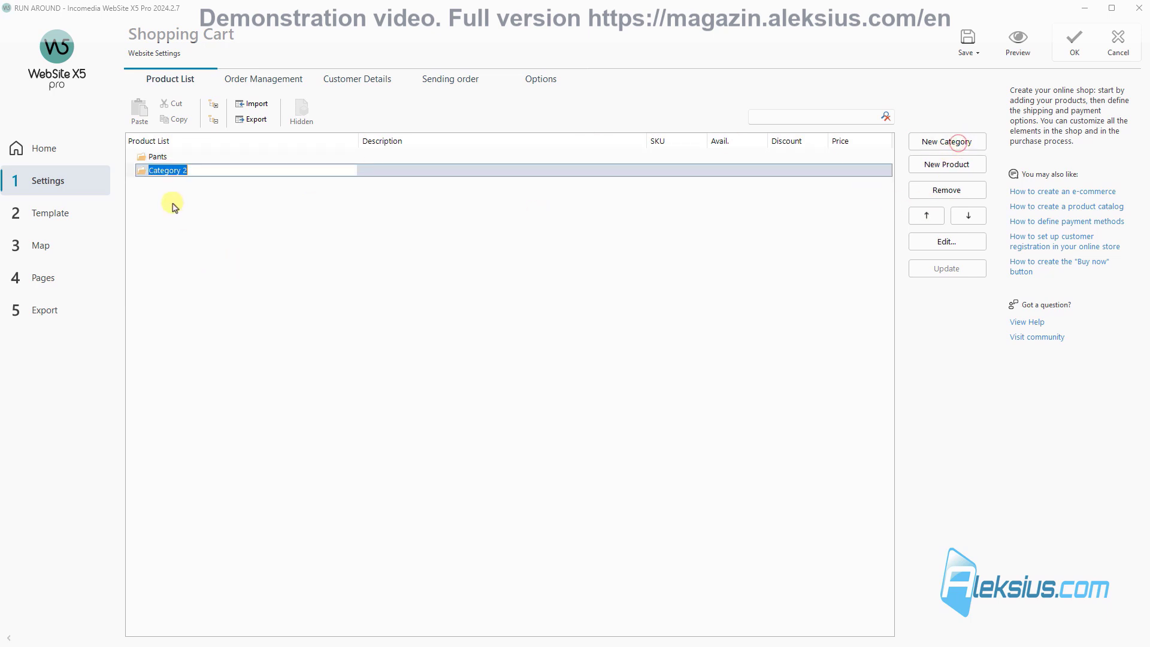
type("Shorts")
left_click(267, 214)
left_click(187, 157)
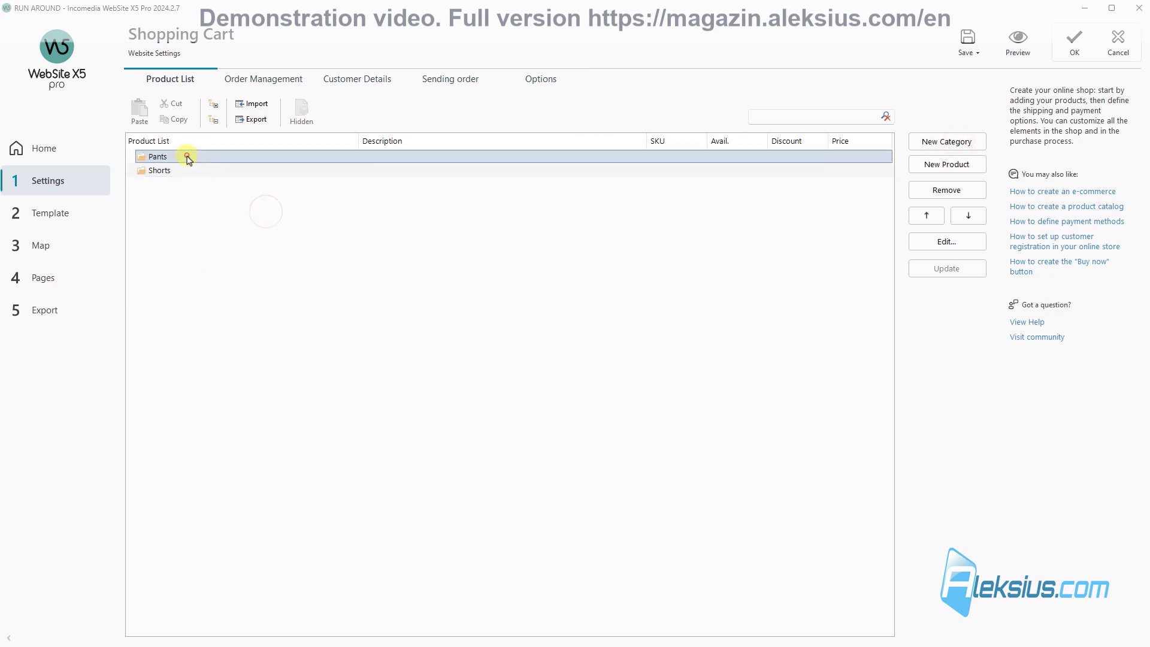
left_click(967, 170)
Step: Name the new product Pants A, give it SKU 0001-a, and paste its caption
double_click(237, 88)
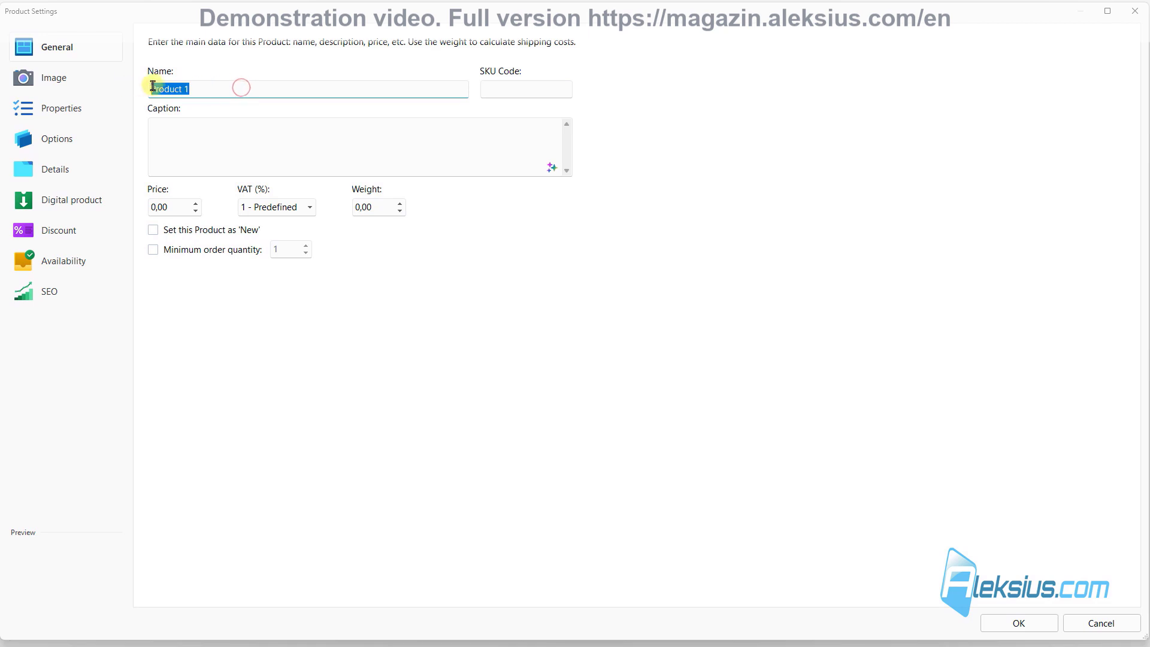
type("Pants A")
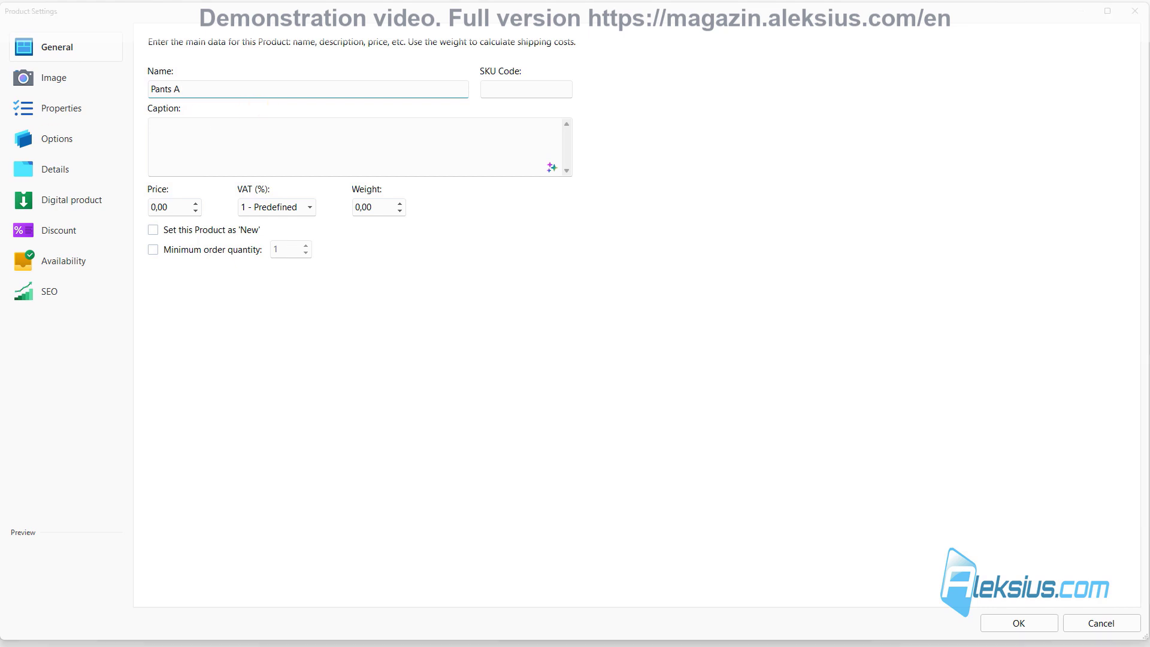
left_click(545, 91)
type("0001-a")
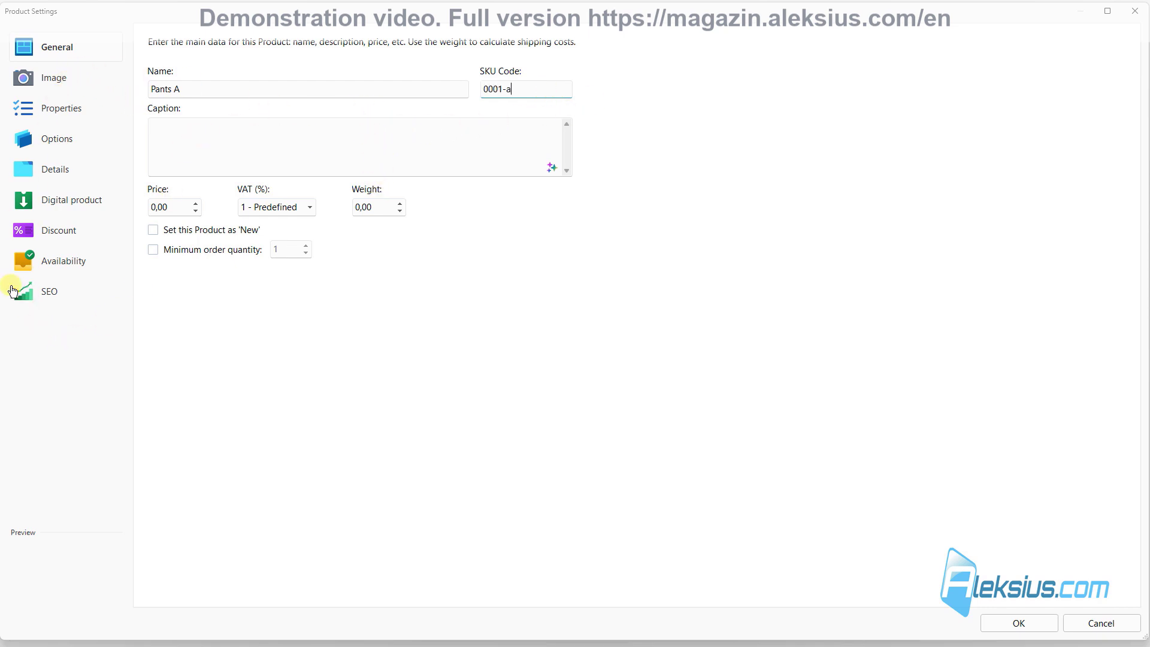
key("Tab")
type("Check out our stylish and comfortable Pants A! Perfect for any occasion, these pants are made from high-quality materials and designed for a great fit.")
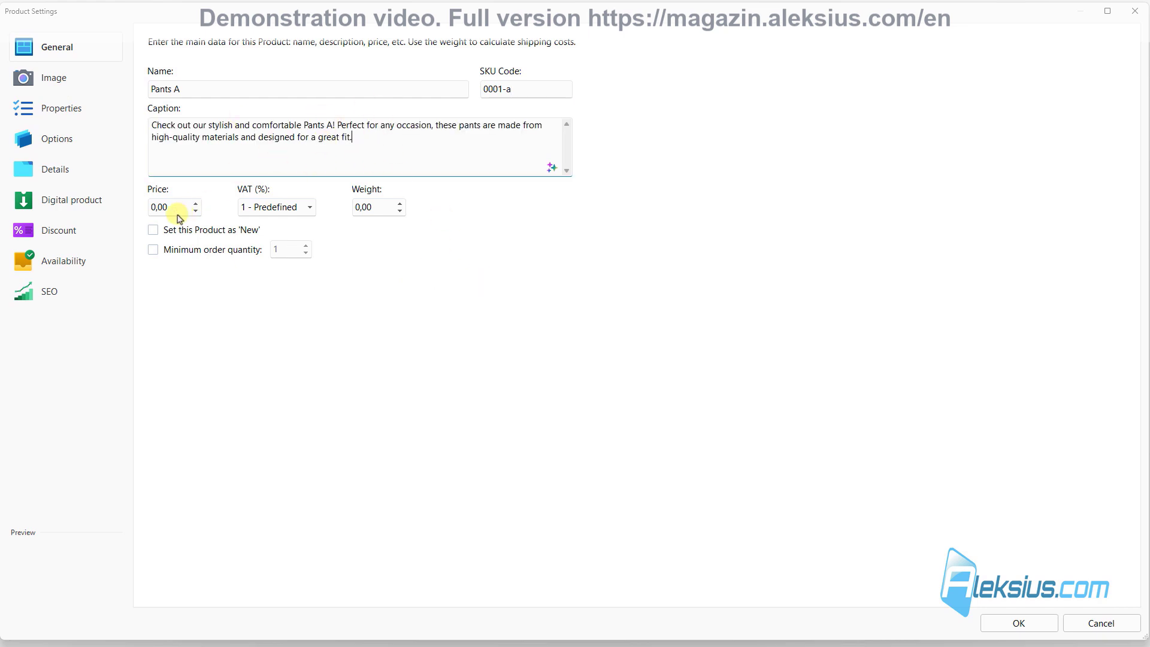
Step: Set price 200,00 and weight 500,00, confirm the product, and save the project
left_click_drag(157, 209, 139, 209)
type("20")
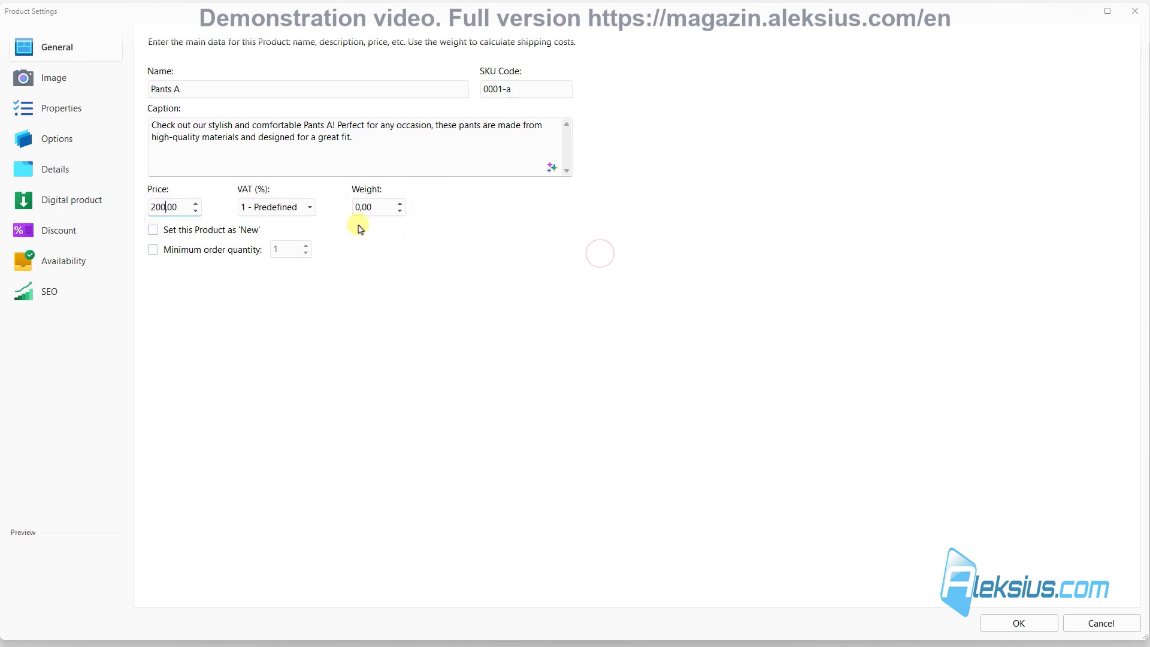
type("5")
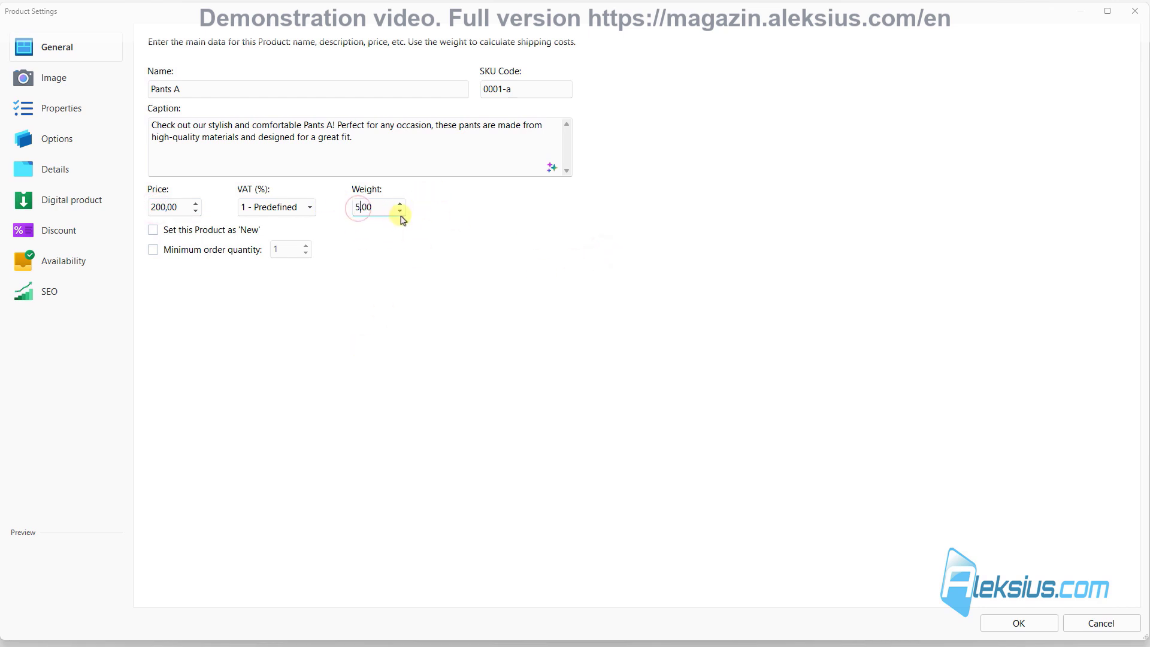
type("00")
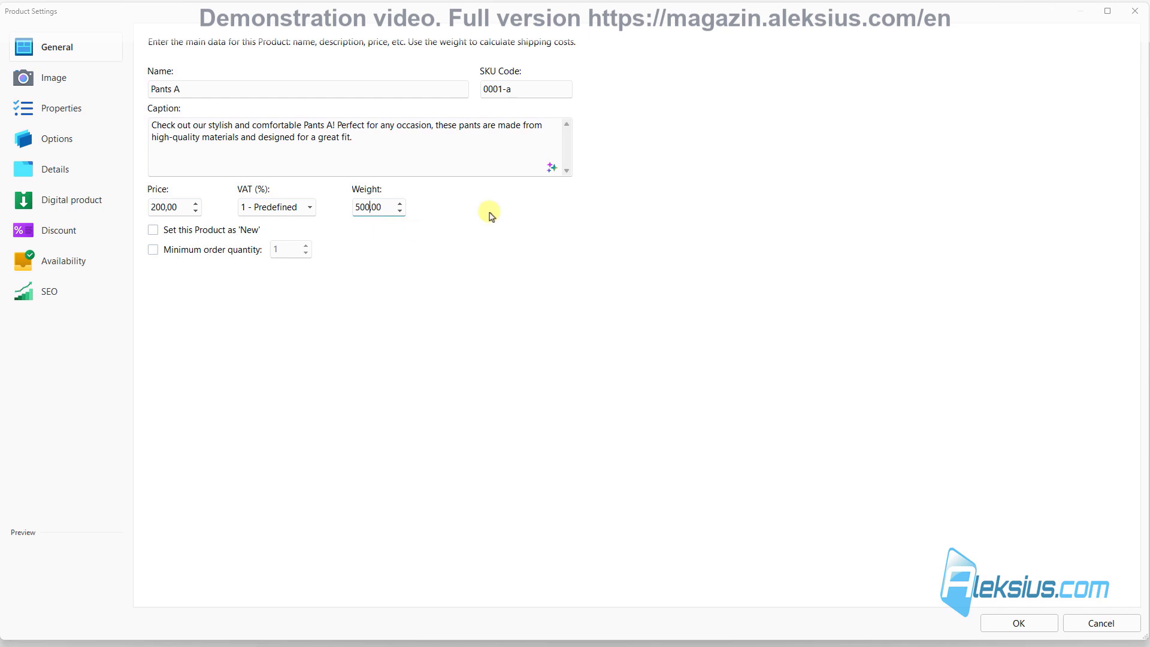
left_click(1025, 624)
left_click(963, 50)
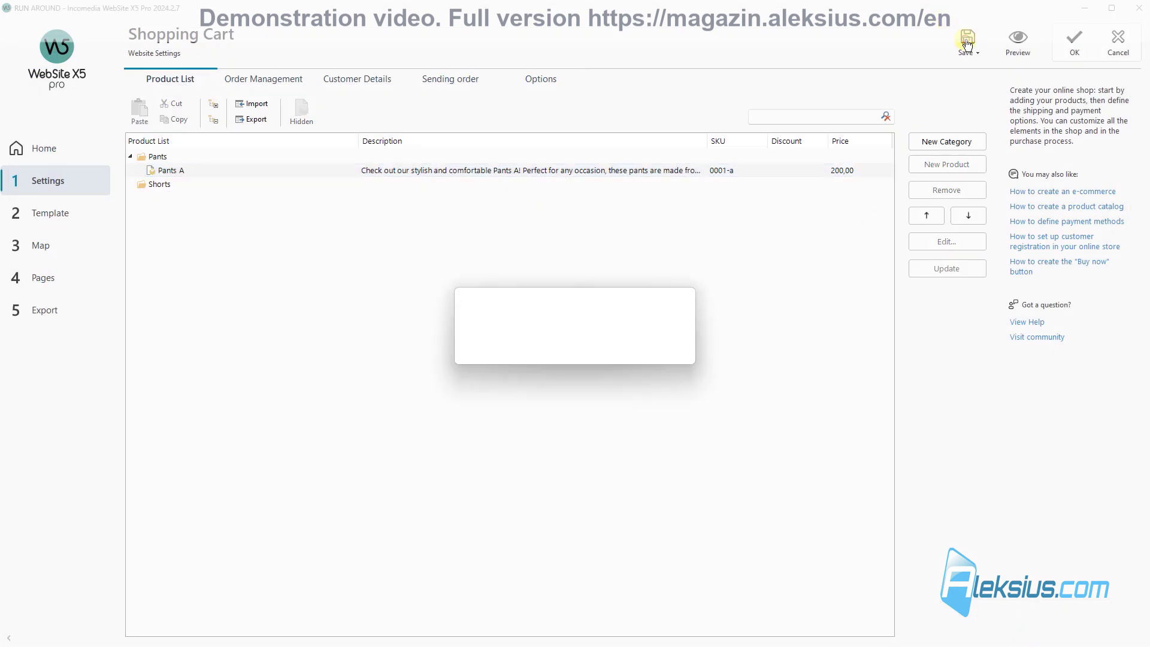
Step: Place a Product Catalog showing the Pants category on the Shop's Pants page
left_click(48, 252)
left_click(192, 184)
double_click(193, 186)
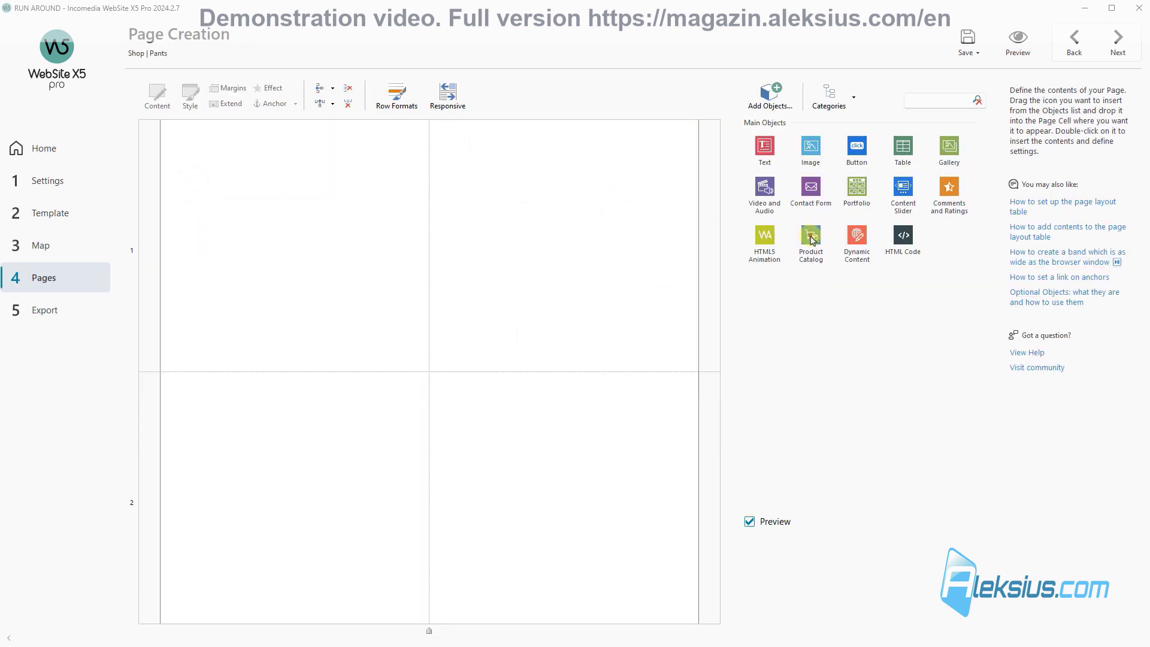
left_click_drag(812, 239, 459, 229)
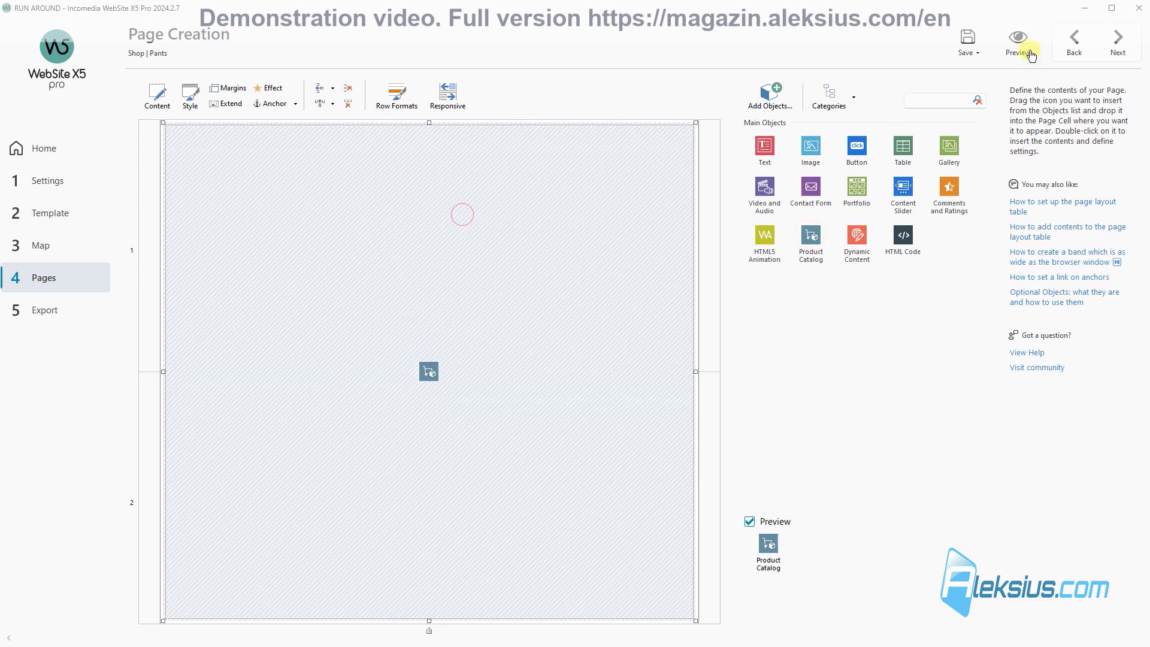
double_click(368, 211)
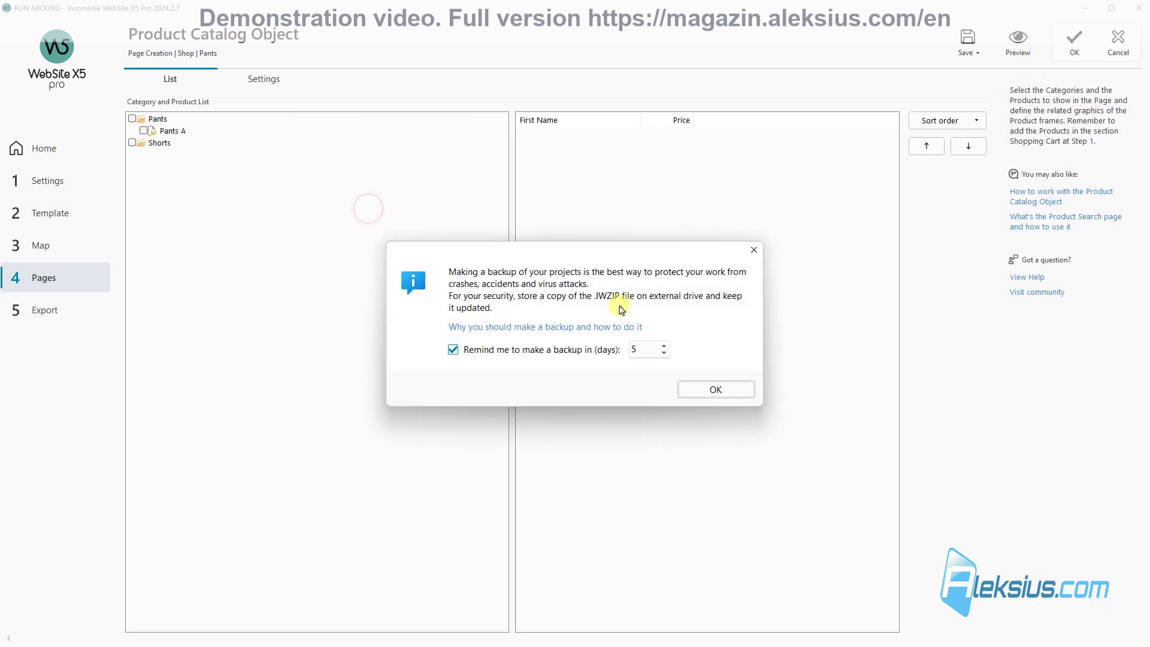
left_click(700, 383)
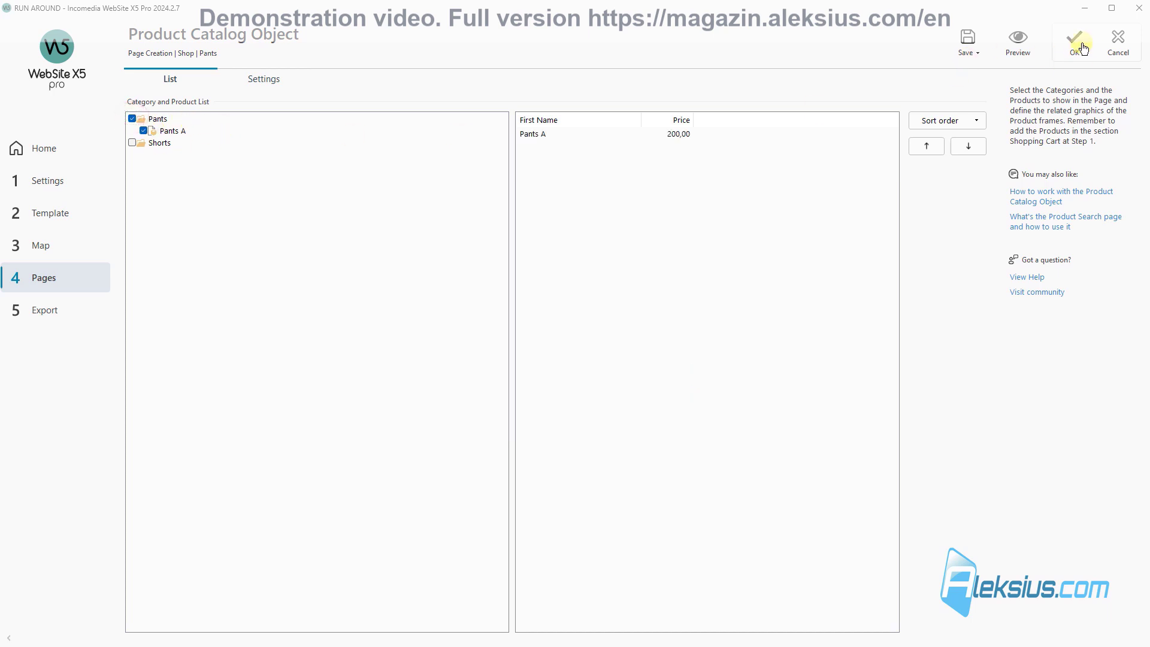
left_click(1075, 46)
Step: Preview the site to check Pants A listed at 200,00
left_click(1018, 39)
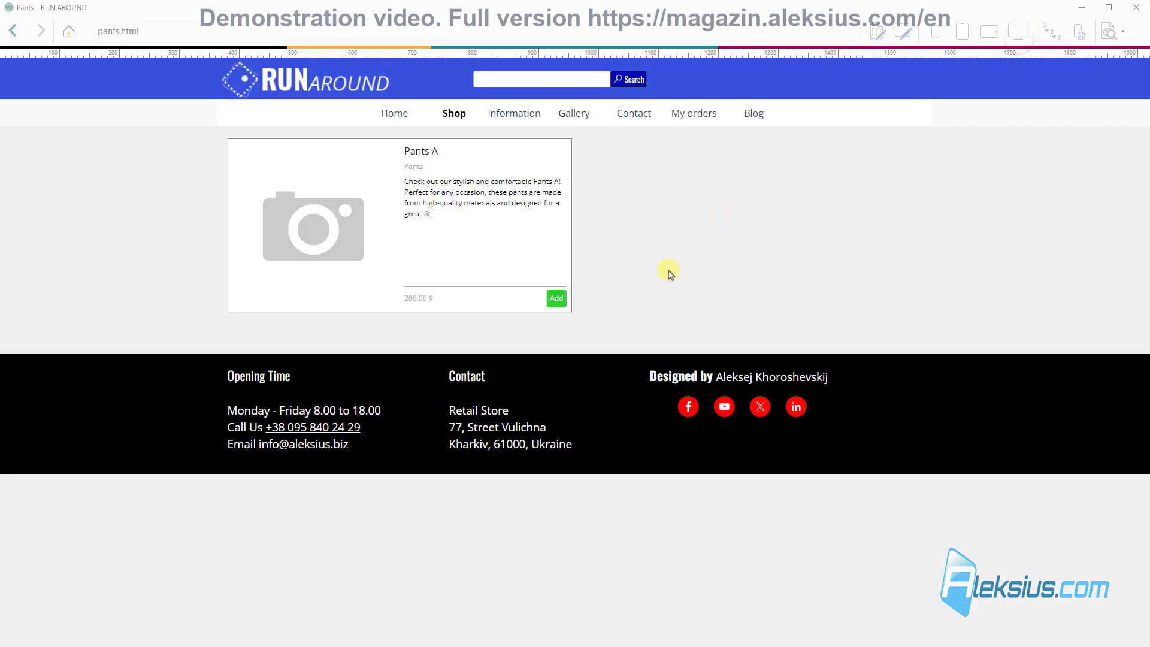
left_click(394, 125)
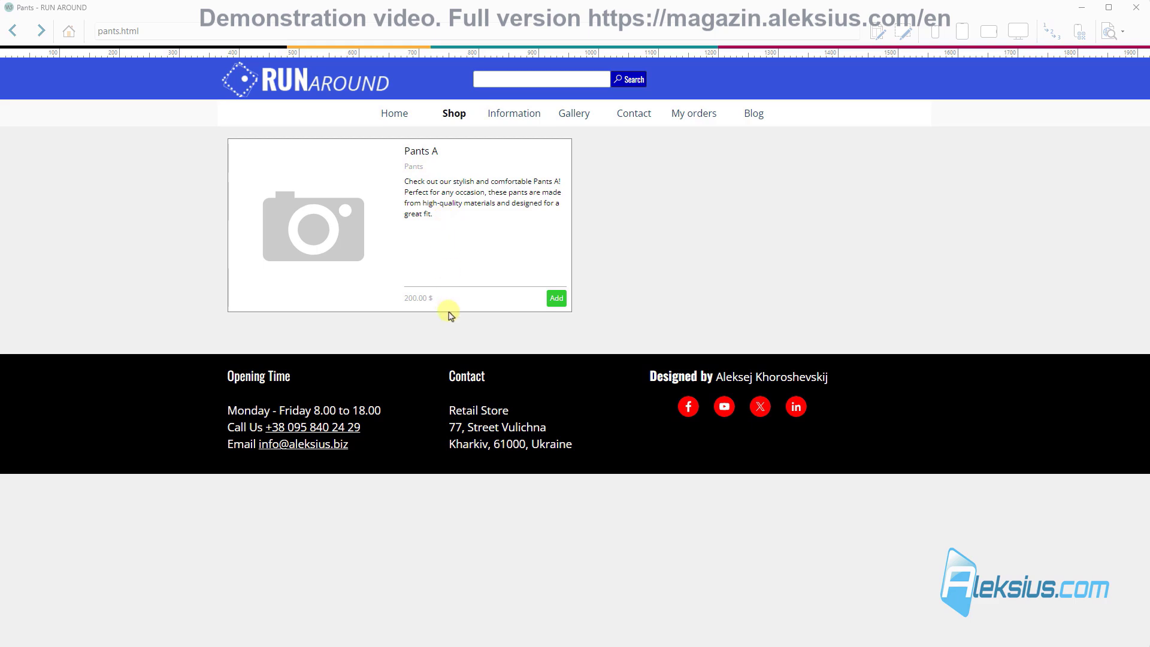
left_click(1138, 7)
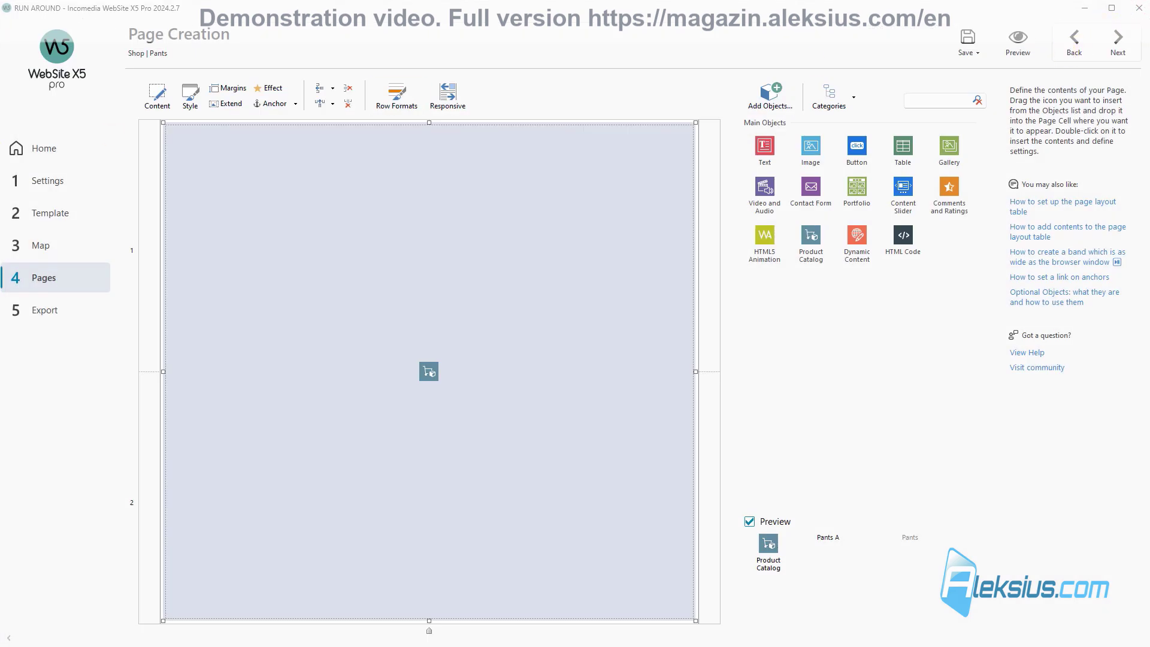
Step: Flag Pants A as a new product in the Shopping Cart settings
left_click(60, 187)
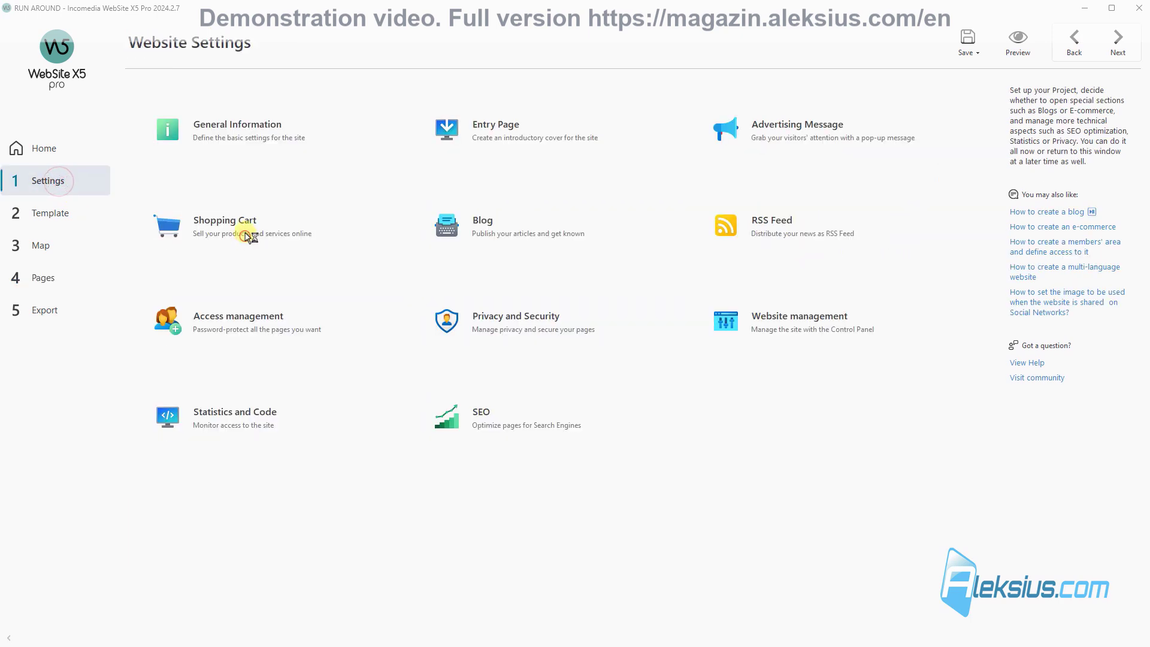
left_click(248, 235)
double_click(220, 170)
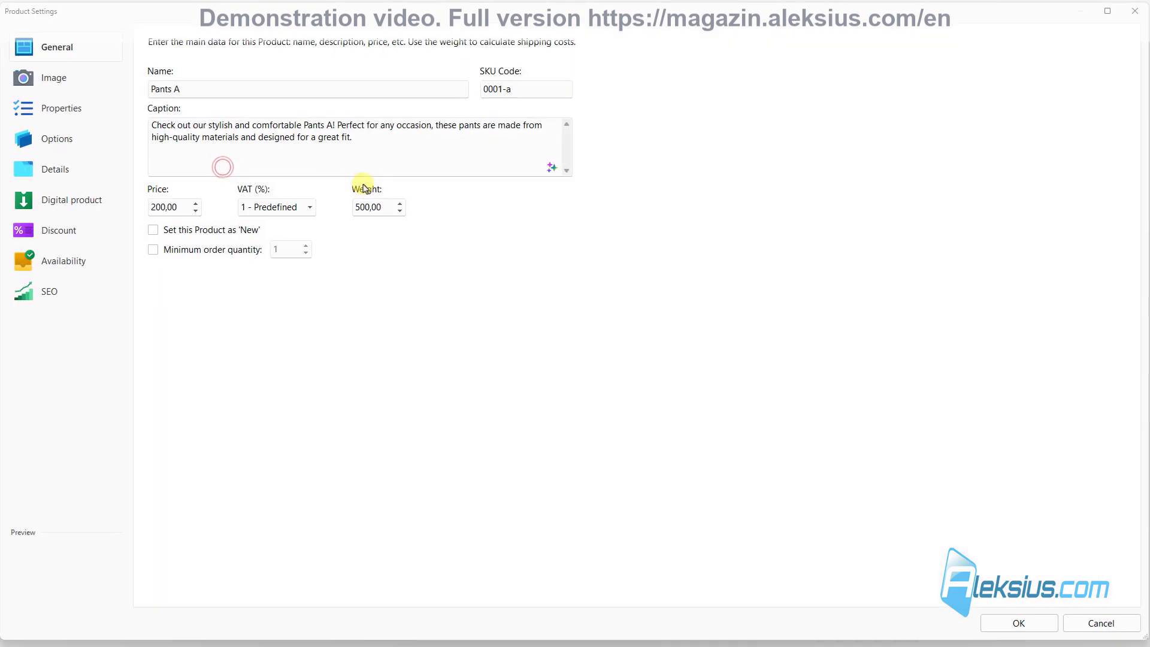
left_click(223, 236)
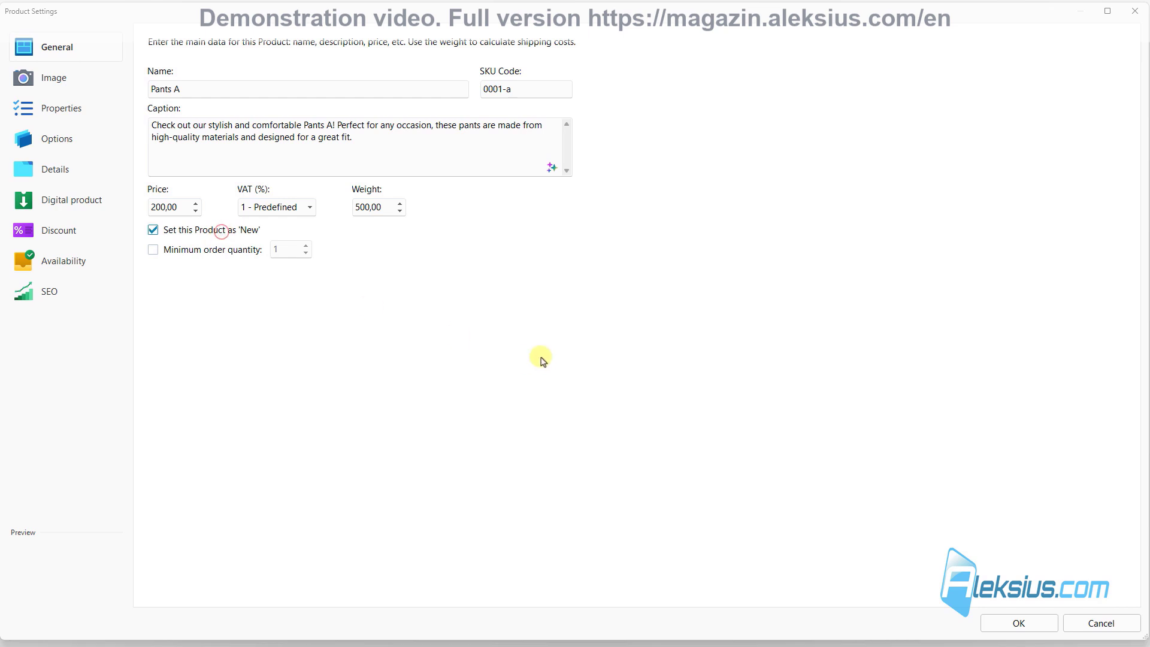
left_click(1026, 625)
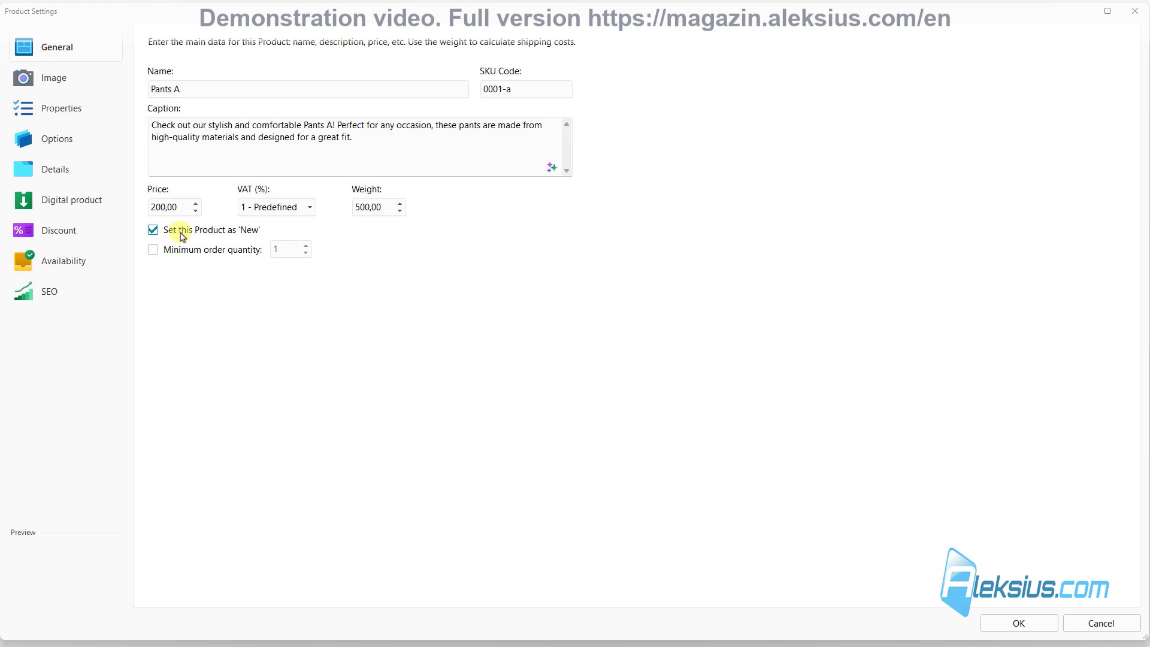
left_click(1040, 636)
Step: Preview the Pants A product page and then the Pants page
left_click(1019, 42)
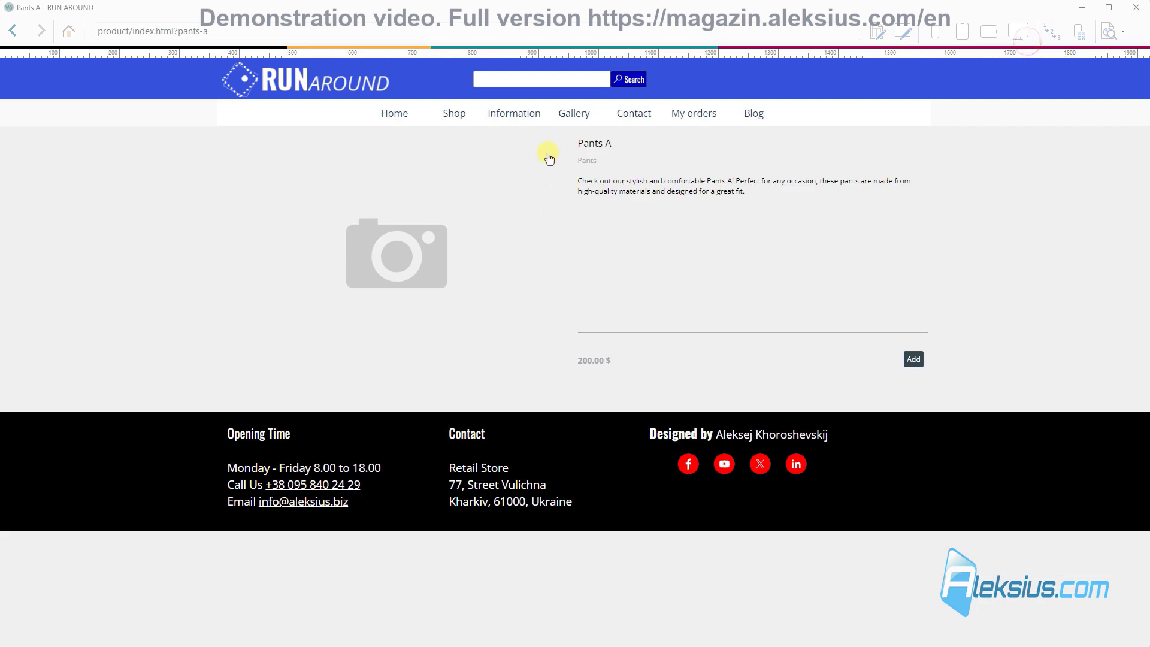
mouse_move(453, 119)
left_click(455, 145)
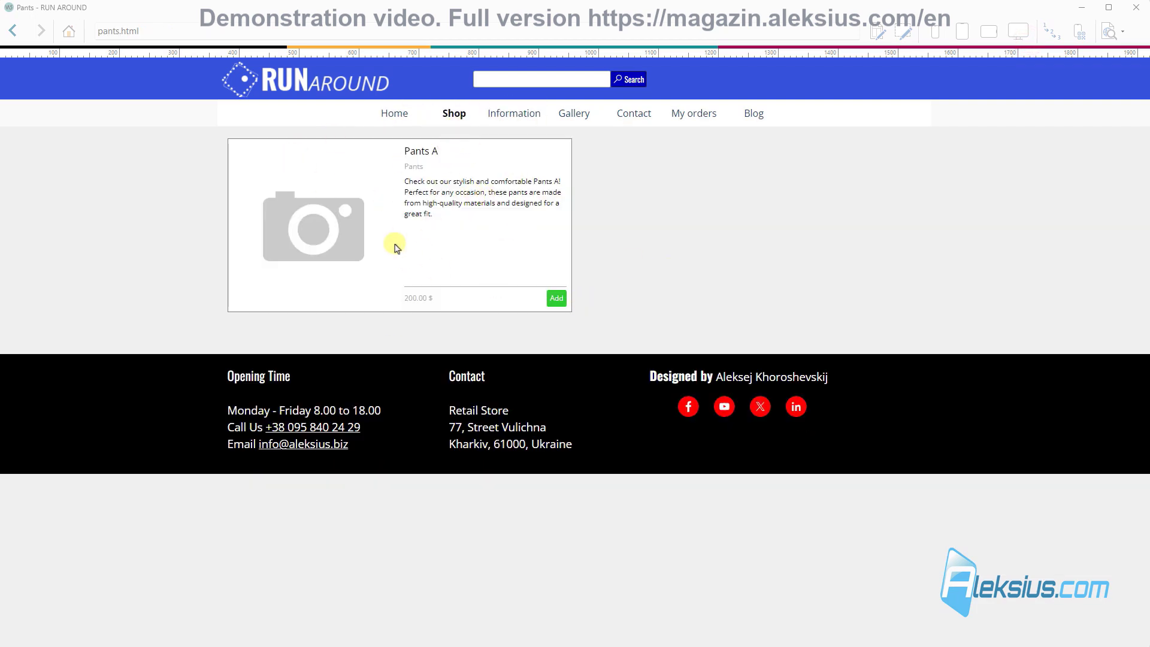
Step: Add all six pictures from the pants folder to Pants A
left_click(1135, 8)
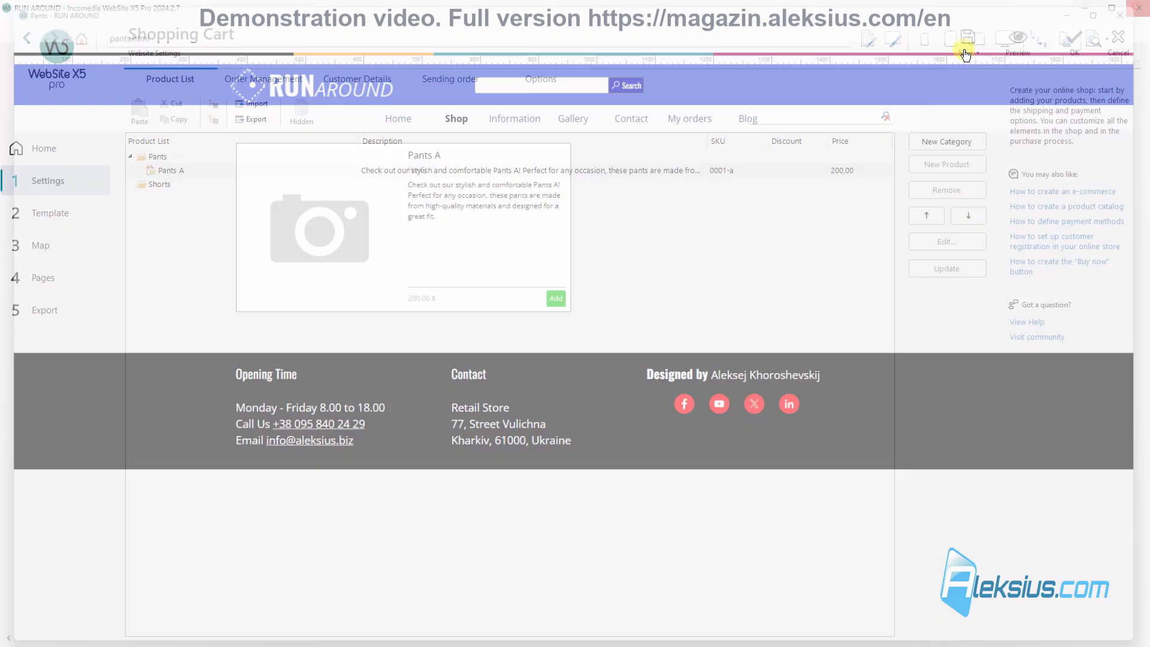
double_click(208, 172)
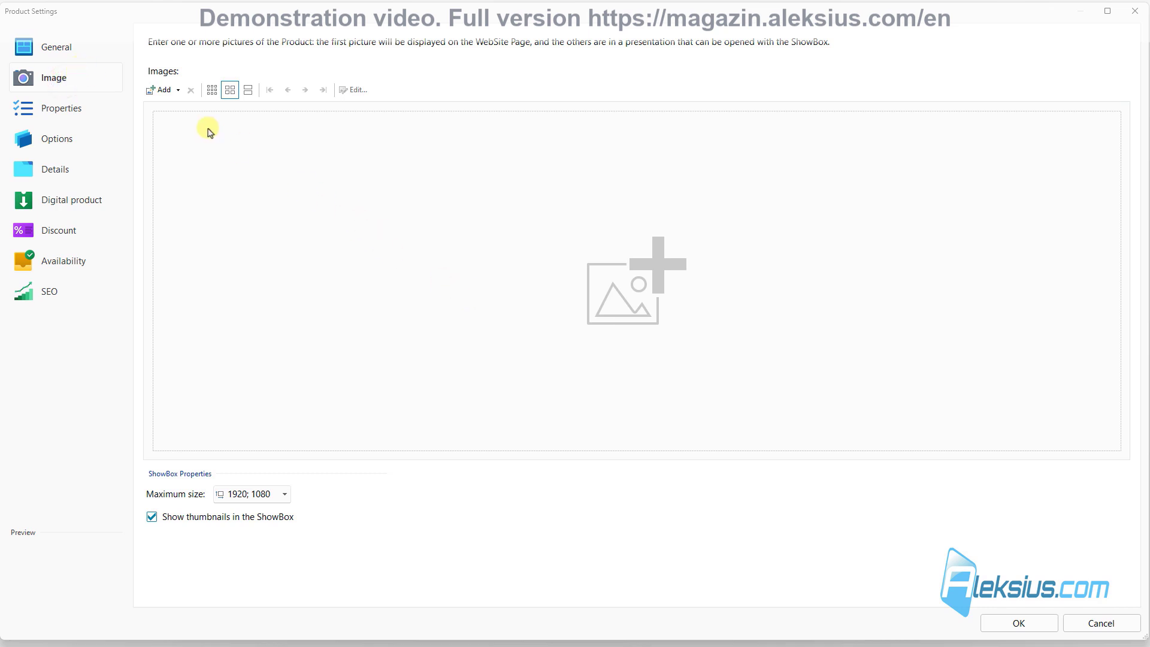
left_click(179, 90)
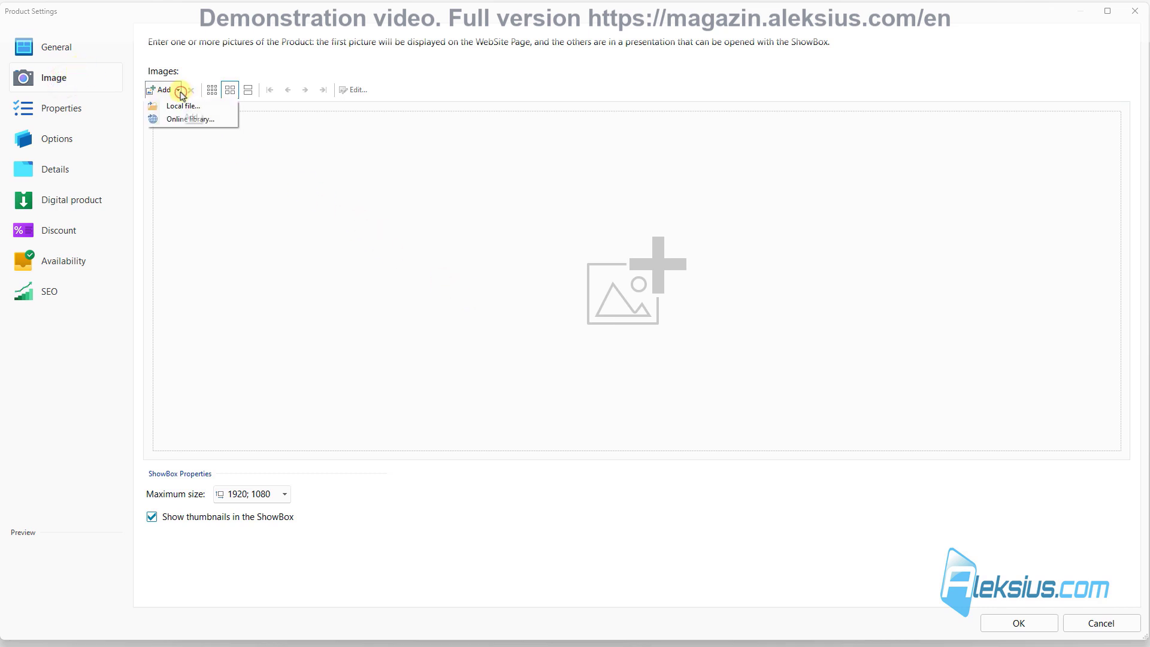
left_click(206, 107)
double_click(200, 108)
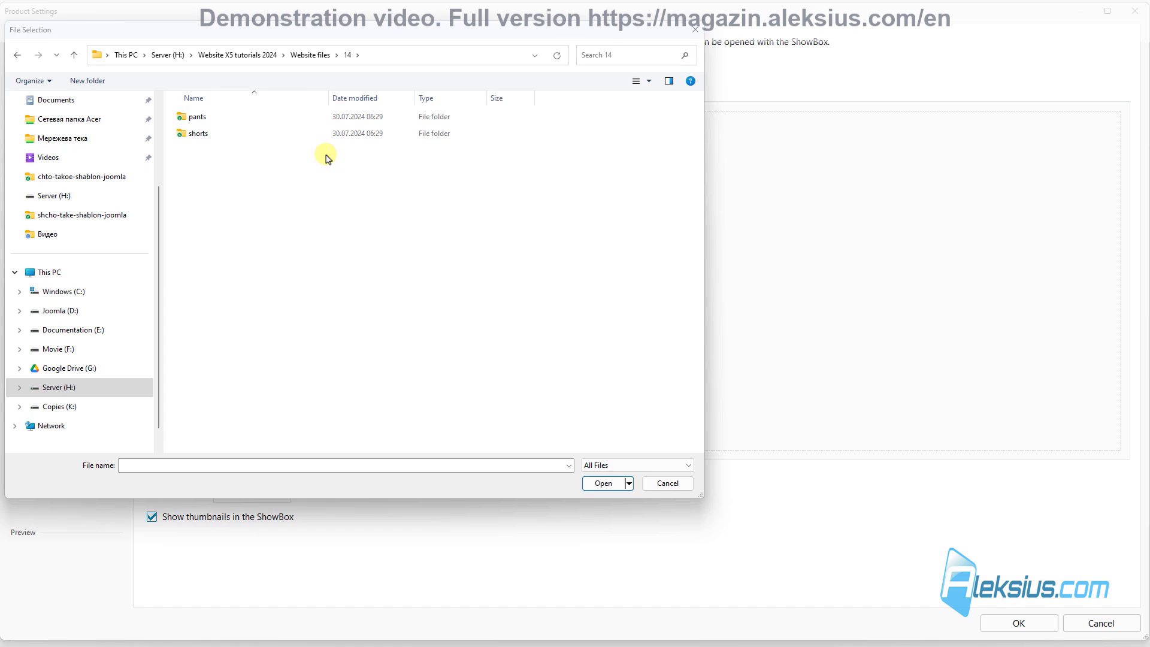
left_click(202, 116)
double_click(202, 116)
left_click_drag(198, 180, 590, 116)
left_click(604, 482)
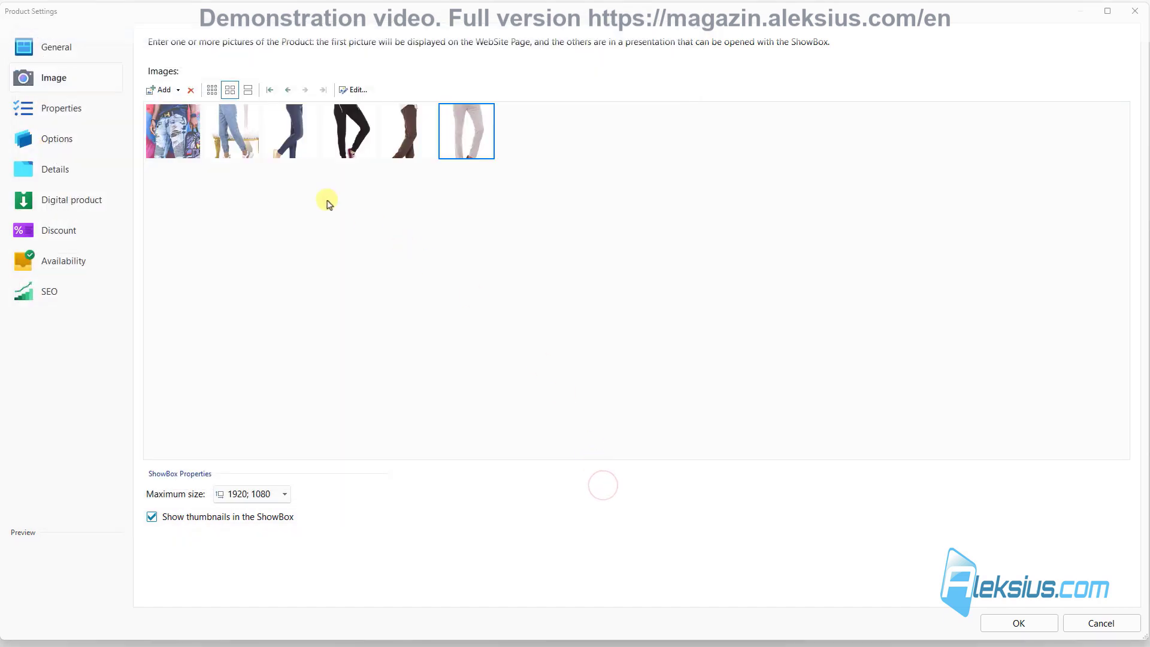
left_click(249, 125)
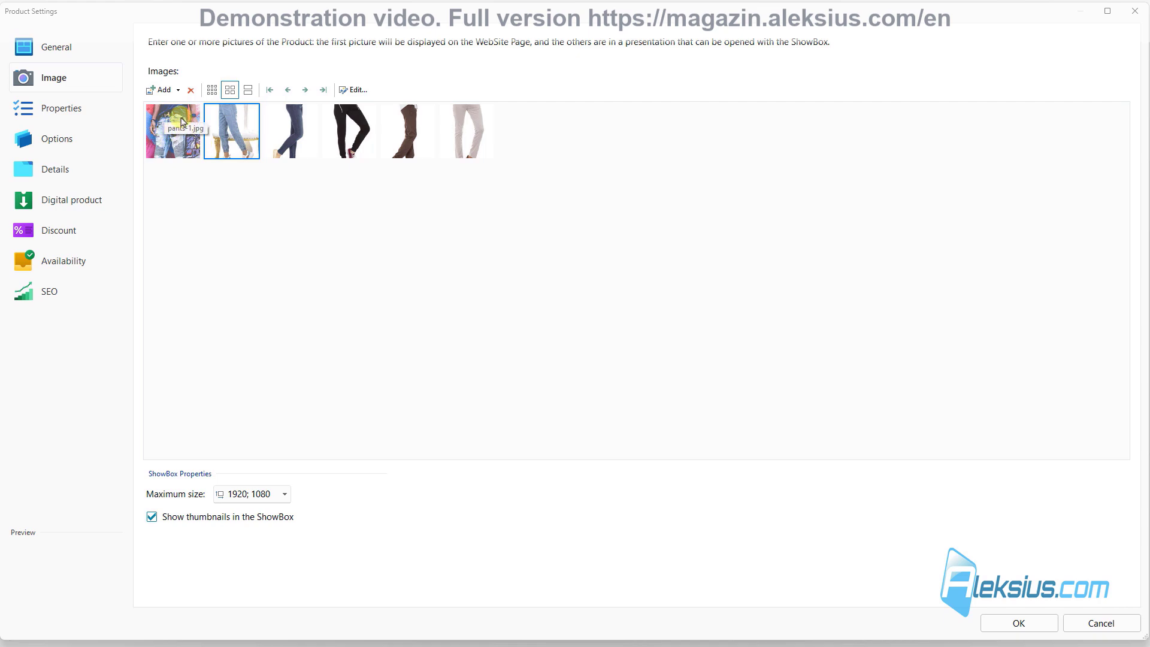
left_click(1033, 622)
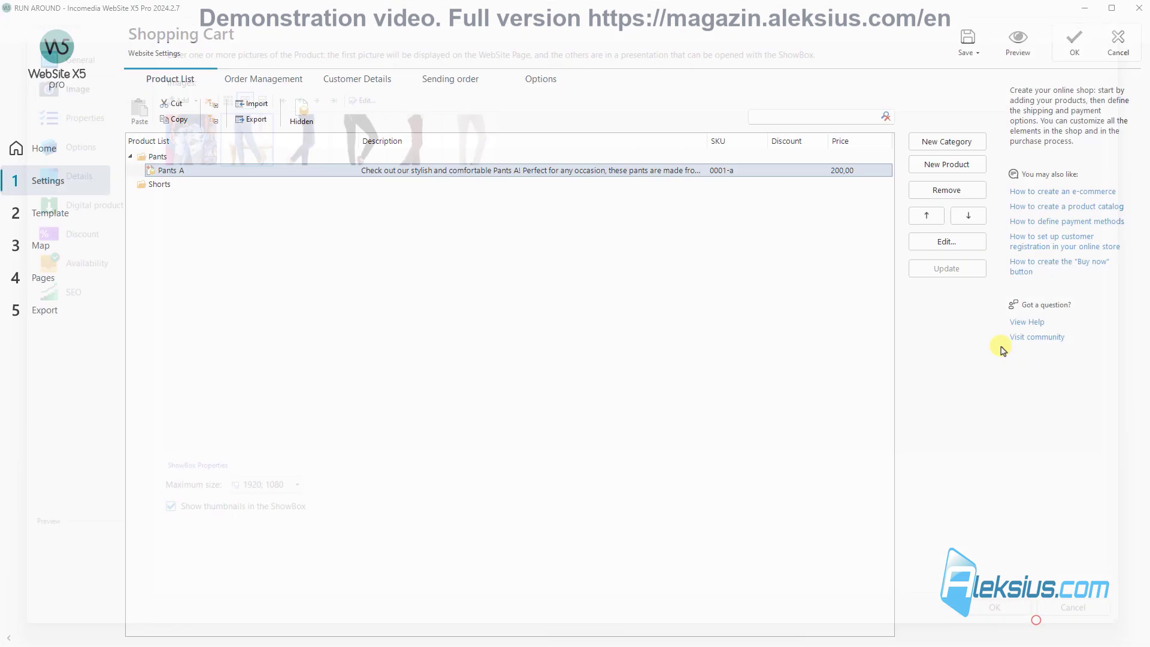
Step: Preview the Pants listing page to check the product image
left_click(1007, 37)
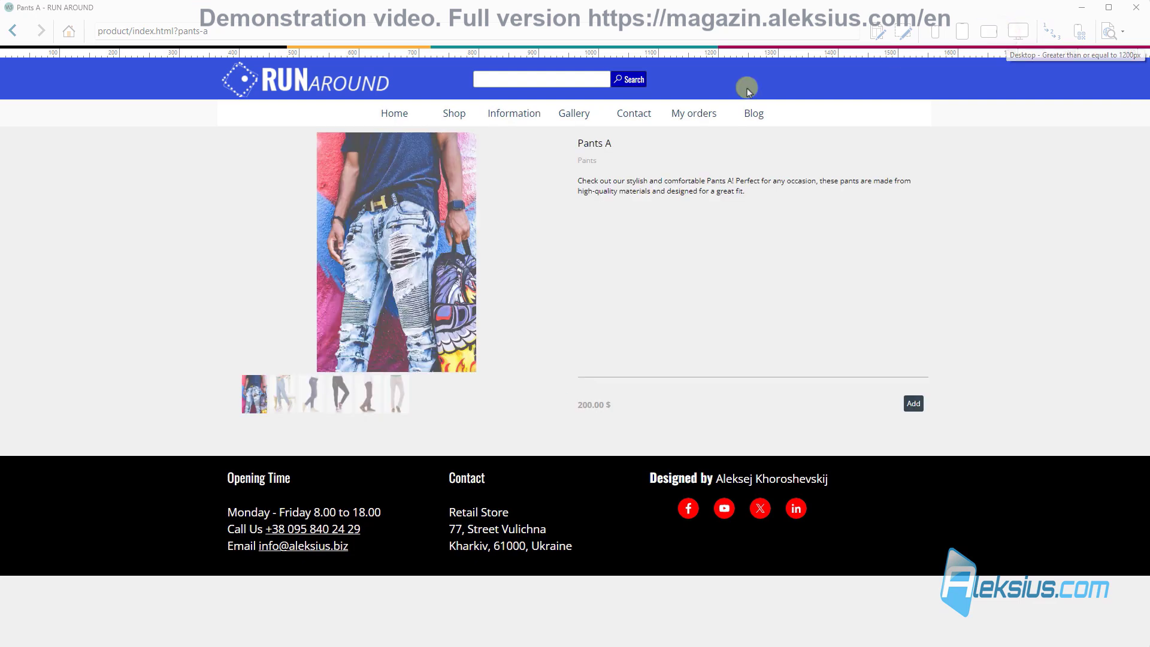
mouse_move(450, 115)
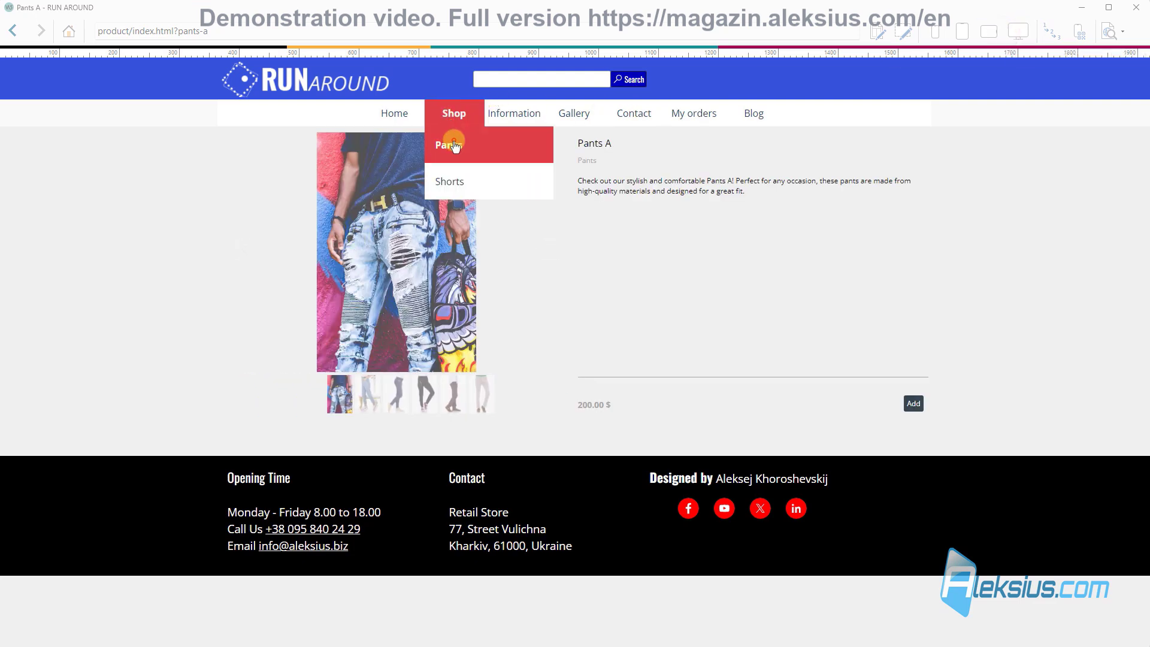
left_click(453, 142)
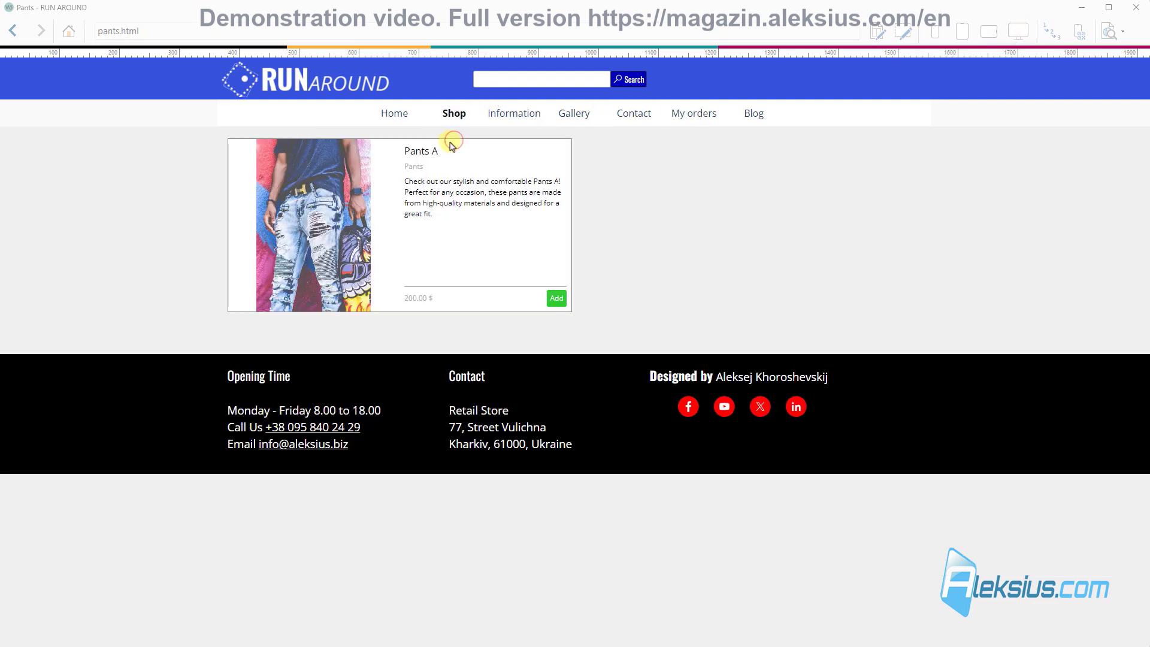
left_click(1144, 11)
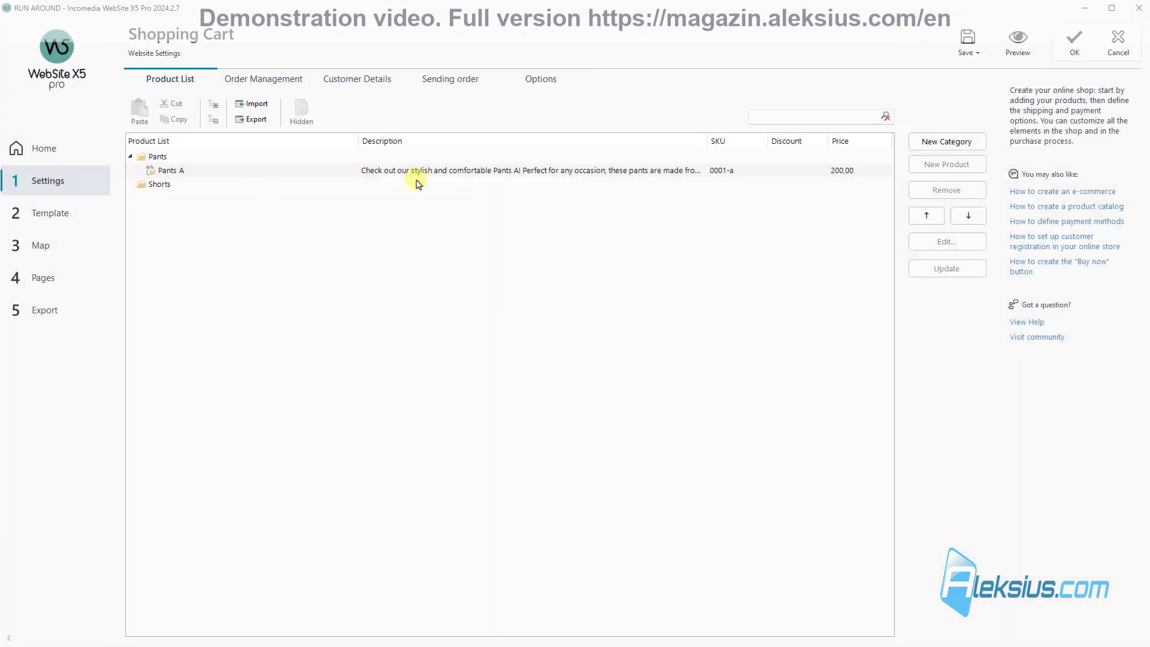
Step: Move pants-2.jpg into first place among Pants A's images and preview again
double_click(262, 173)
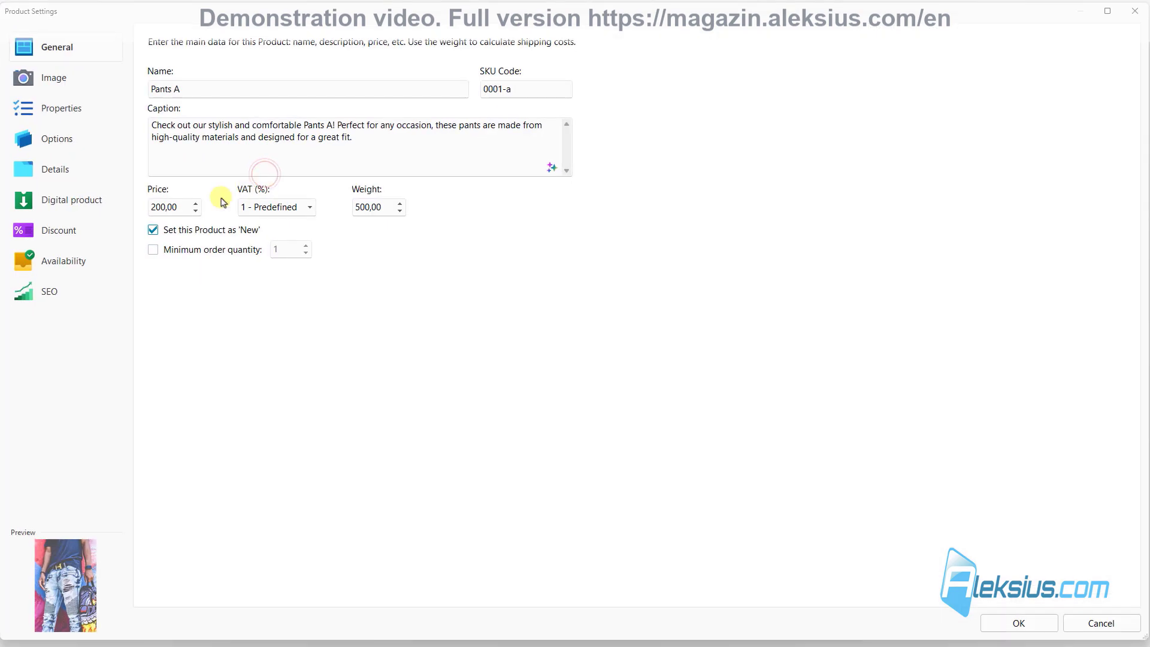
left_click(60, 80)
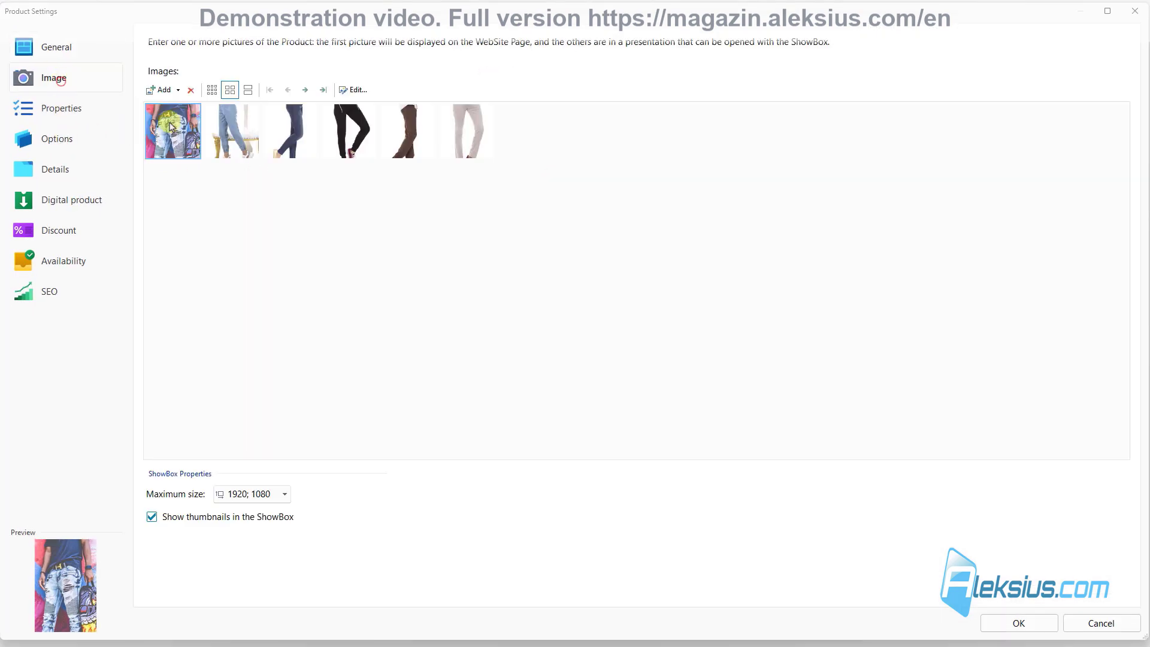
left_click(233, 133)
left_click(288, 89)
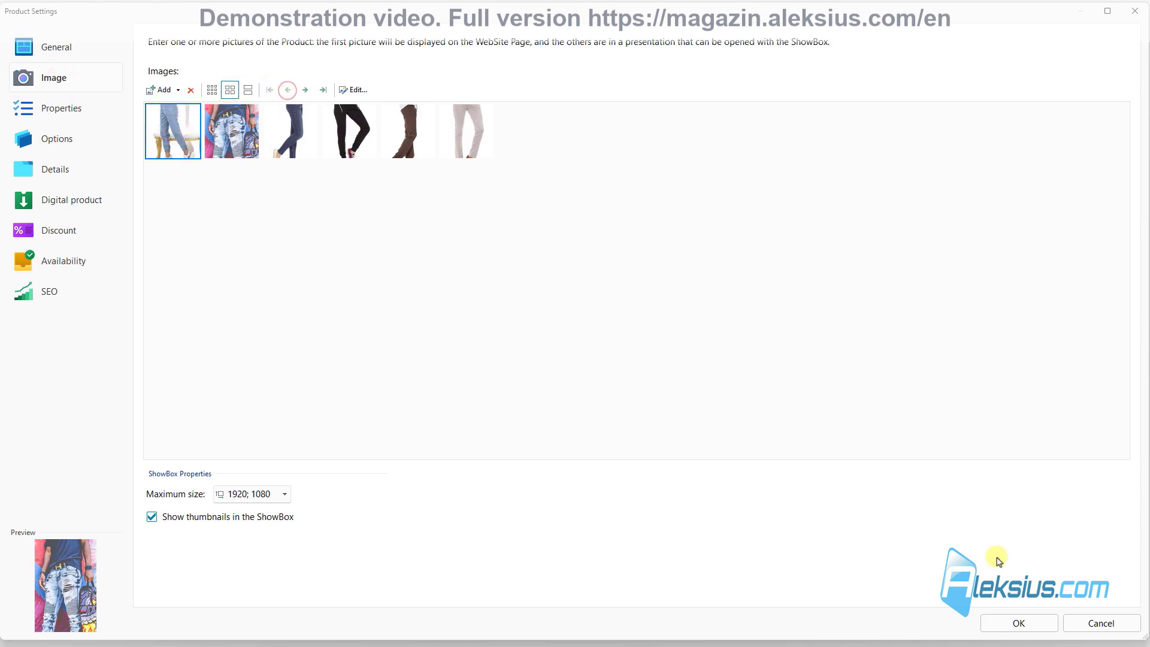
left_click(1018, 623)
left_click(1014, 45)
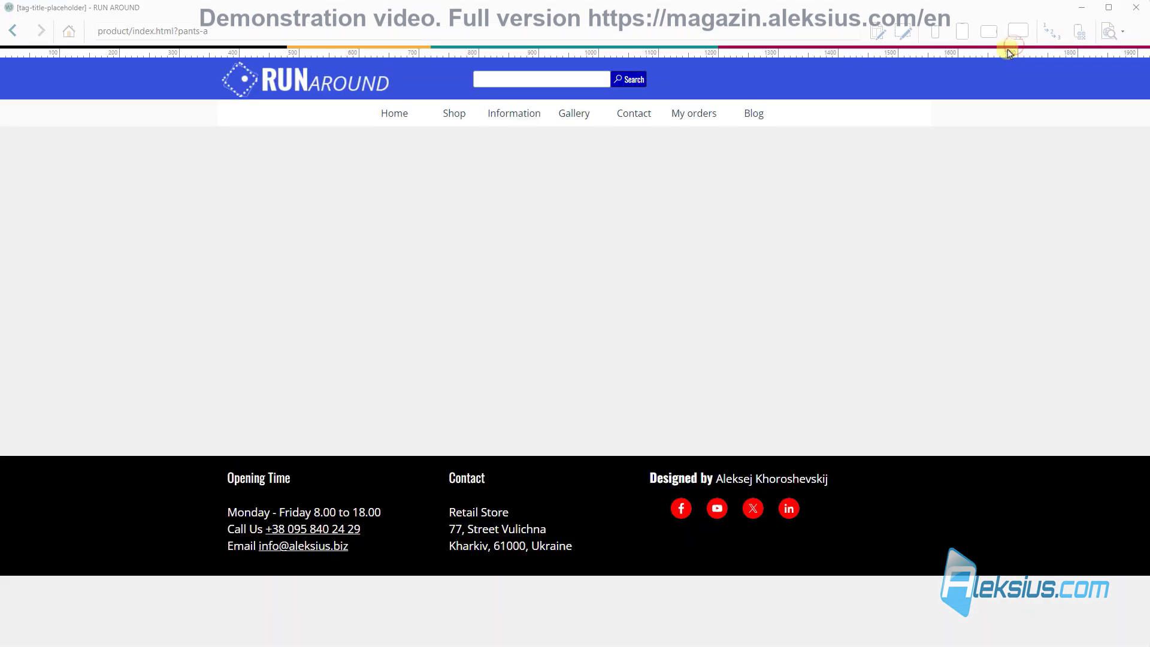
Step: Check the Pants listing image, then move the ripped-jeans photo back to first place
mouse_move(452, 114)
left_click(458, 137)
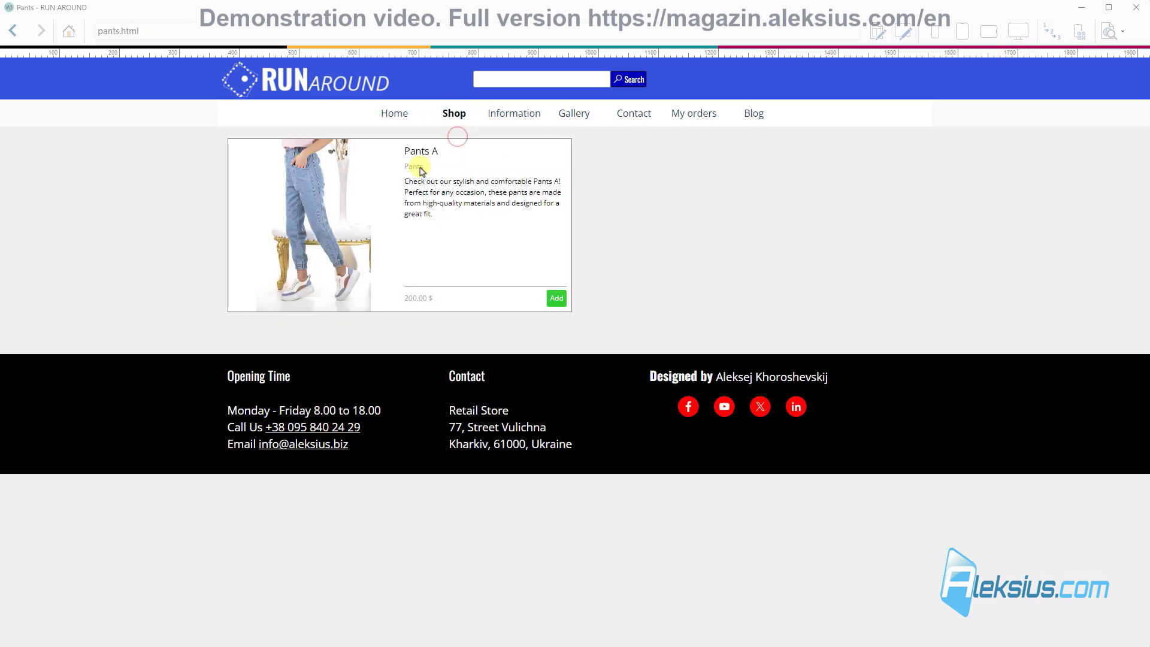
left_click(1137, 9)
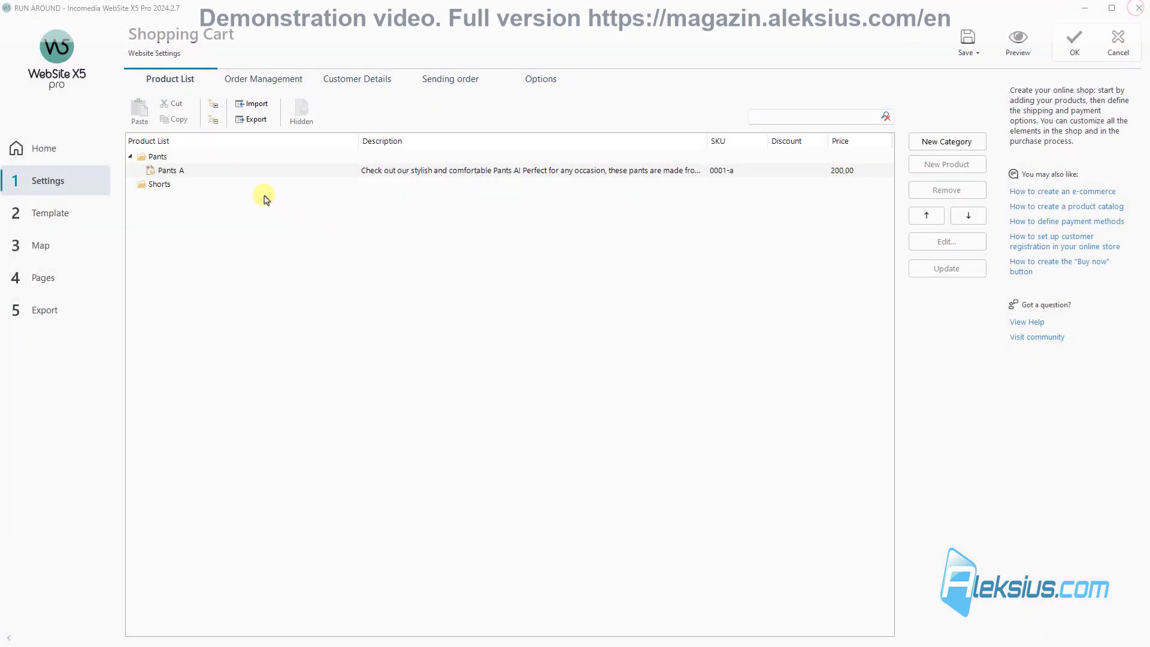
left_click(233, 172)
double_click(233, 172)
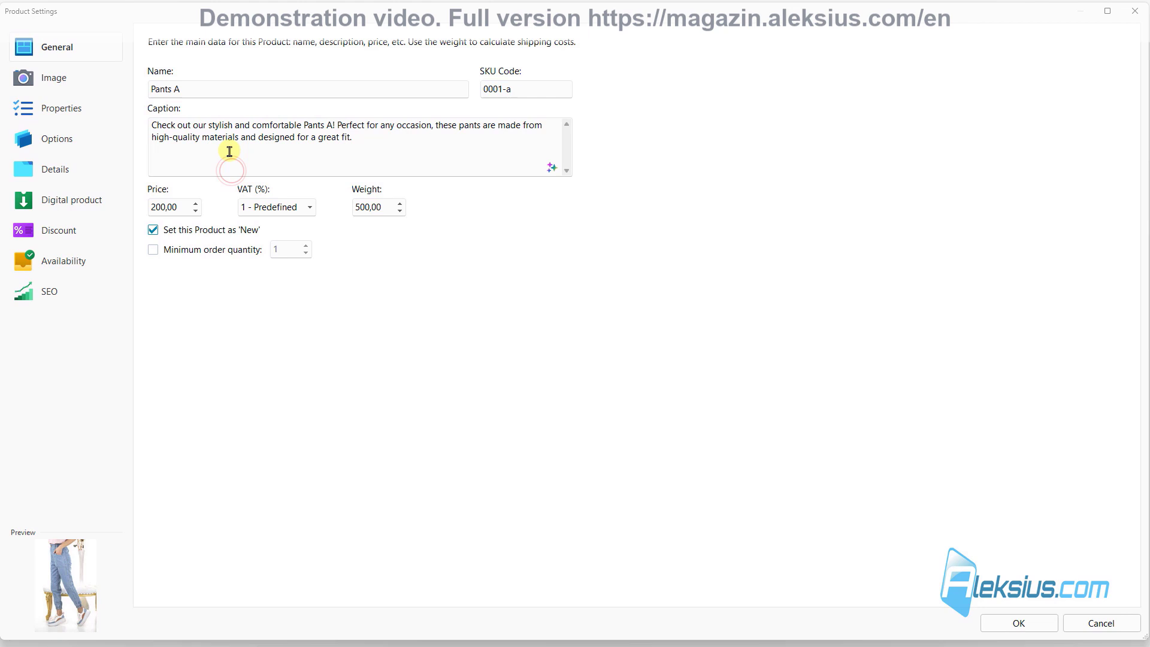
left_click(64, 86)
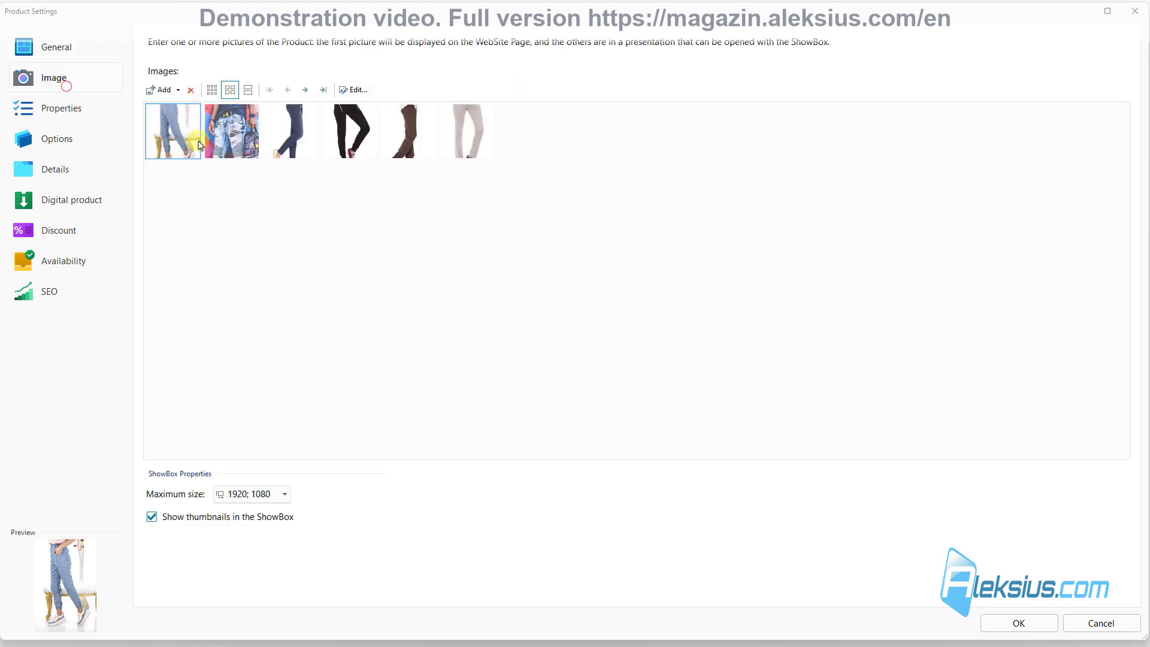
left_click(288, 90)
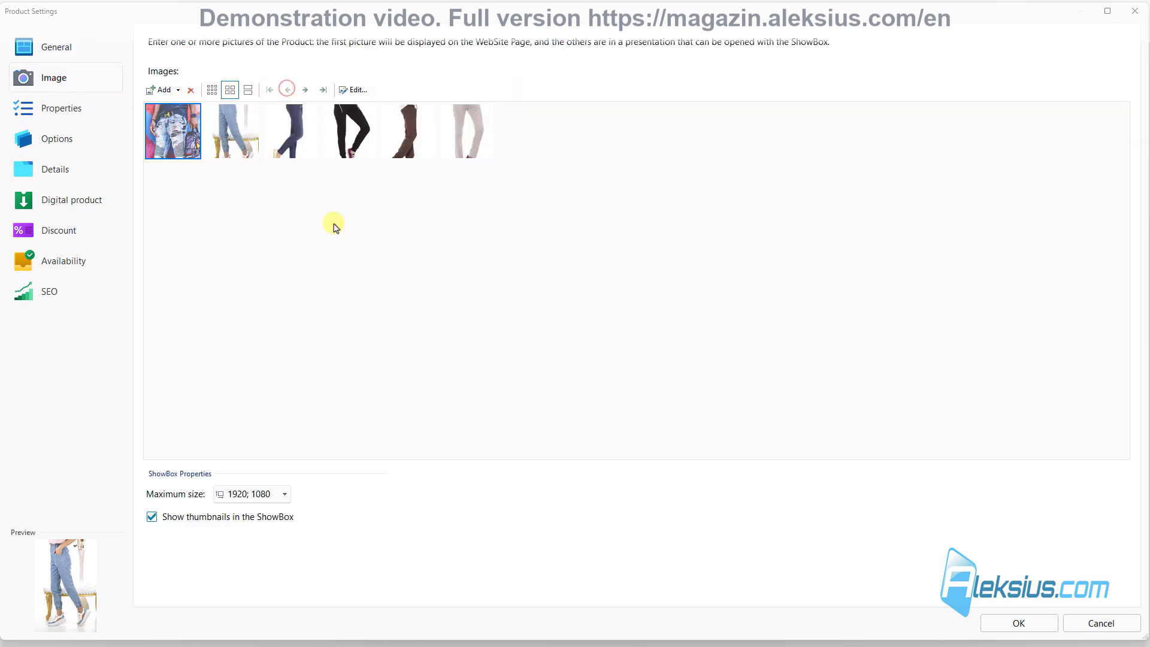
Step: Paste the long description into Pants A's details and set its details page to None
left_click(80, 103)
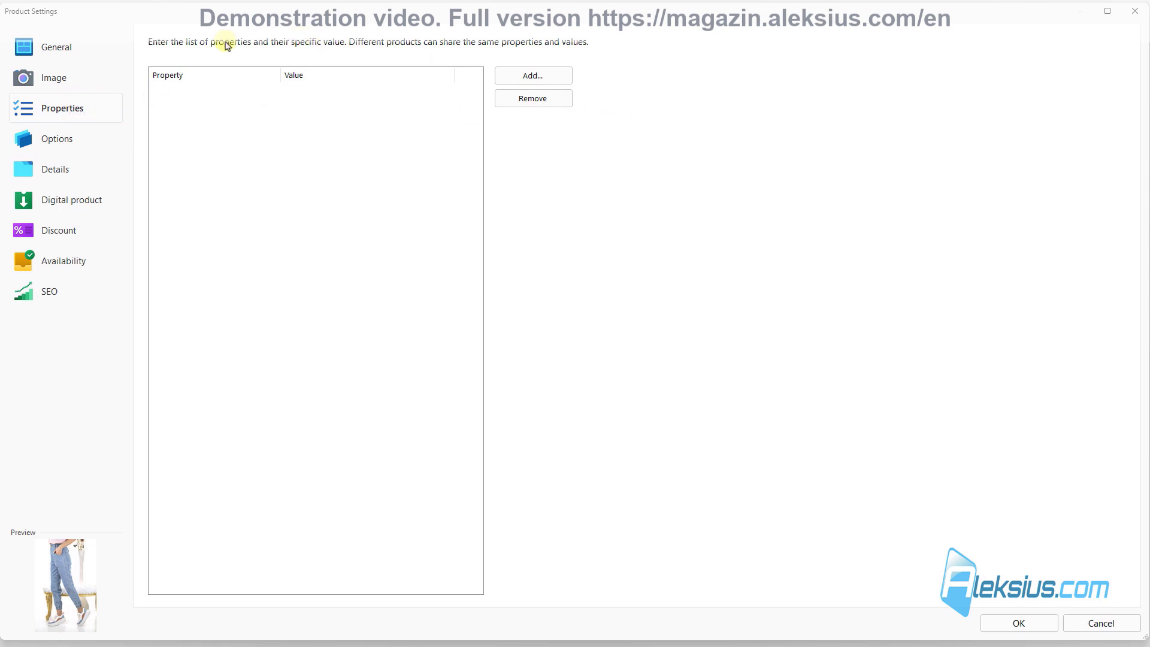
left_click(53, 142)
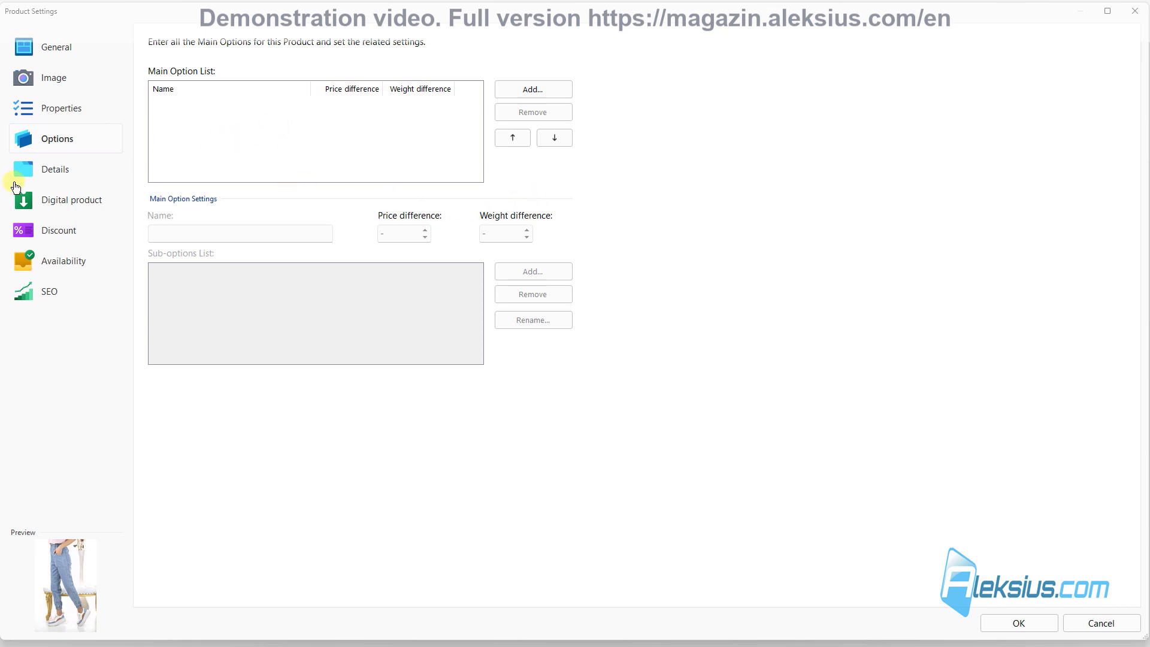
left_click(54, 172)
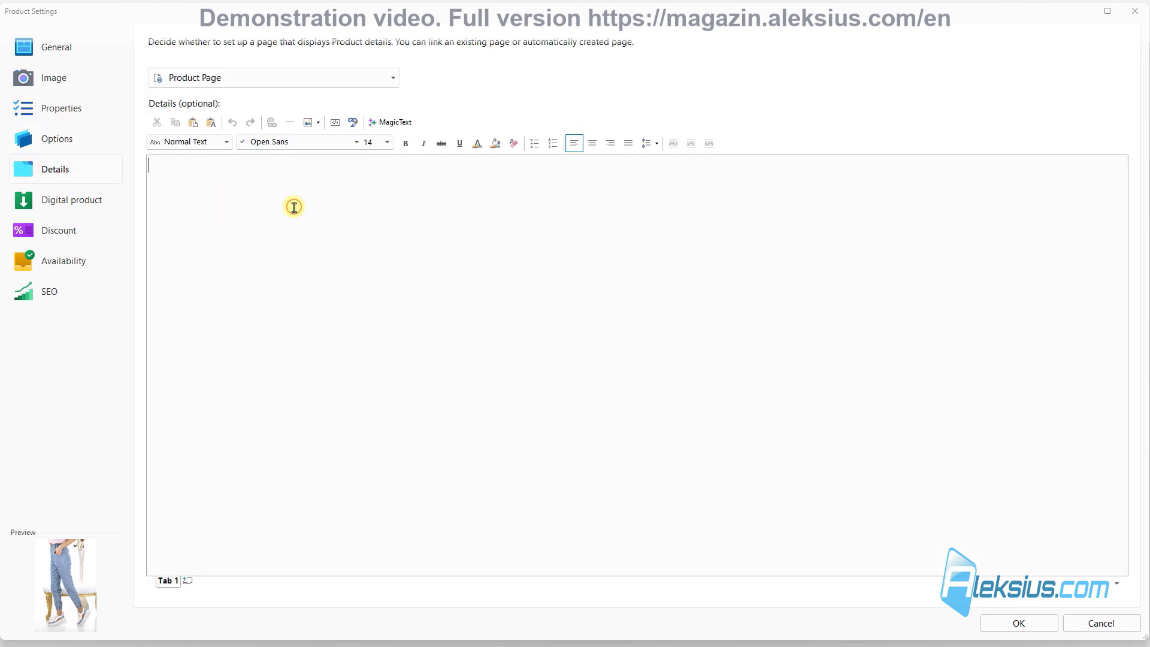
type("Check out our stylish and comfortable Pants A! Perfect for any occasion, these pants are made from high-quality materials and designed for a great fit. Whether you're dressing up or keeping it casual, these pants will have you looking and feeling your best. Add them to your cart now for a seamless checkout experience!  Elevate your wardrobe with our premium collection of pants, meticulously crafted to combine style, comfort, and durability. Our pants are made from high-quality fabrics, ensuring a perfect blend of softness and resilience that stands up to daily wear. Designed with both fashion and function in mind, they feature a variety of cuts and fits to suit every body type and preference.  From classic straight-leg trousers and slim-fit chinos to relaxed-fit cargo pants and tailored dress pants, our range offers something for every occasion. Each pair is thoughtfully designed with practical details like reinforced stitching, functional pockets, and secure closures. The versatile design allows you to effortlessly transition from work to weekend, making these pants a staple in any modern wardrobe.  Available in a spectrum of colors and patterns, our pants are perfect for creating countless outfit combinations. Whether you're dressing up for a formal event, heading to the office, or enjoying a casual day out, our pants provide the perfect foundation for any look. Experience the ultimate in style and comfort with our exceptional pants collection.")
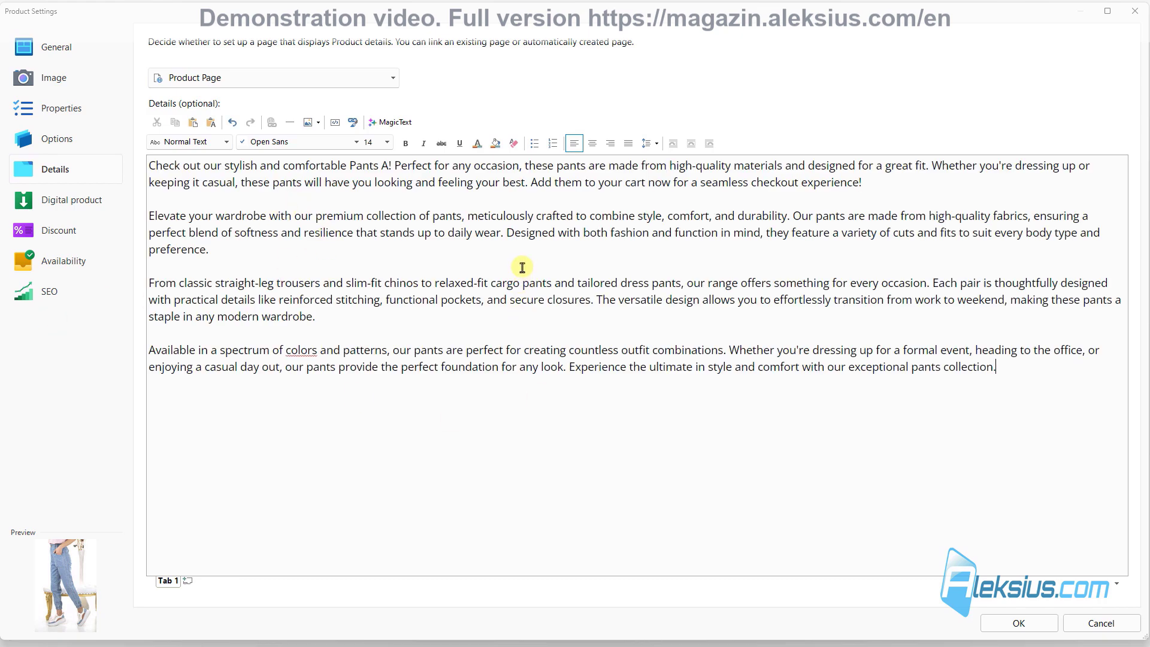
left_click(319, 77)
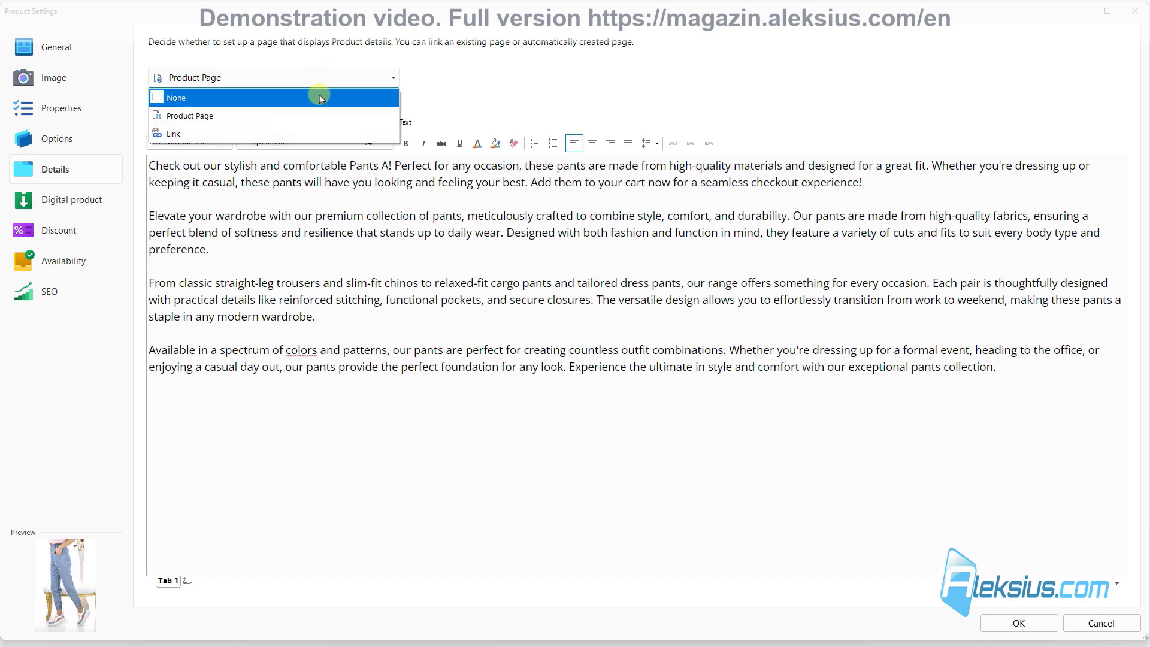
left_click(304, 99)
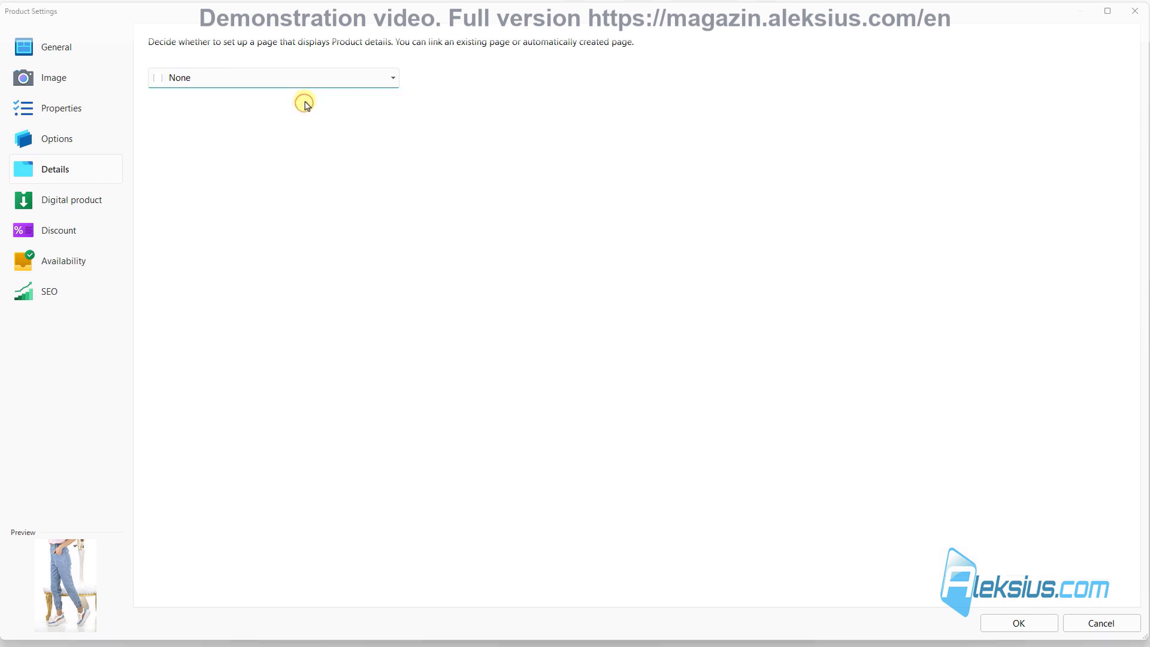
left_click(1034, 624)
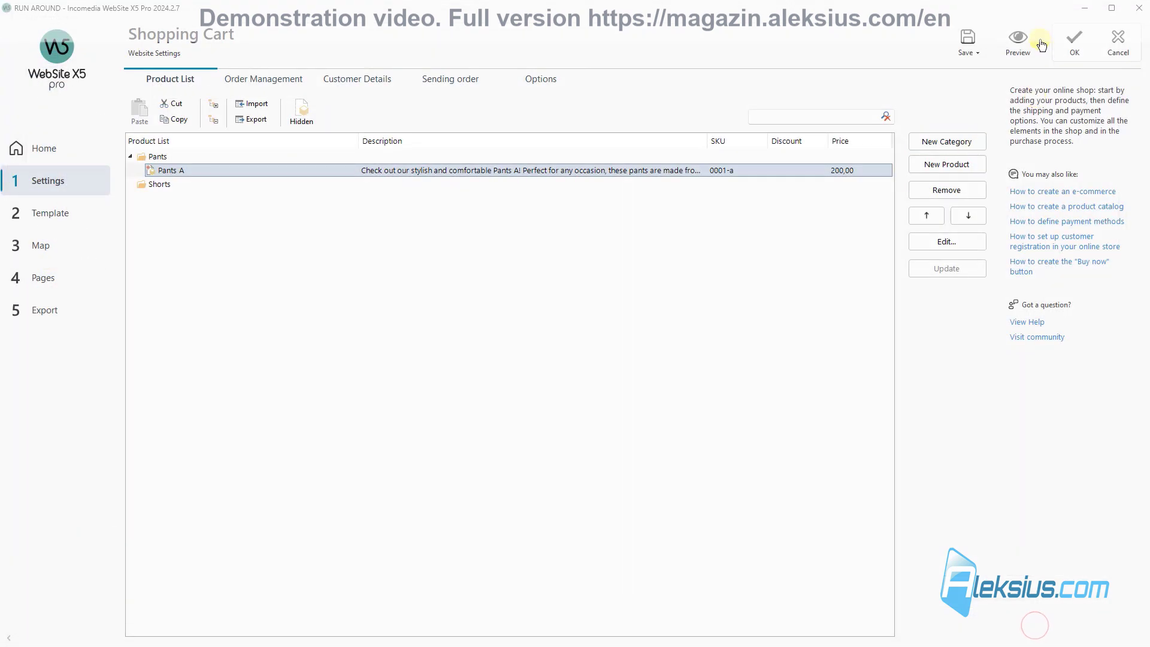
Step: Preview the Pants listing page and inspect the product card's description
left_click(1022, 40)
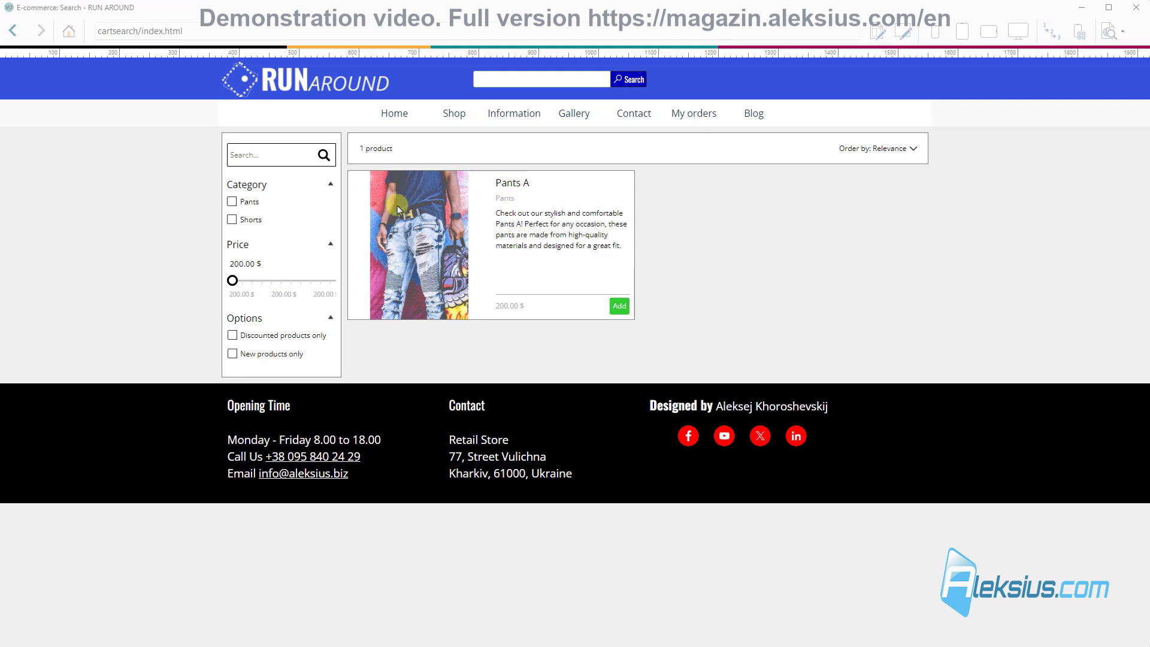
mouse_move(454, 113)
left_click(451, 148)
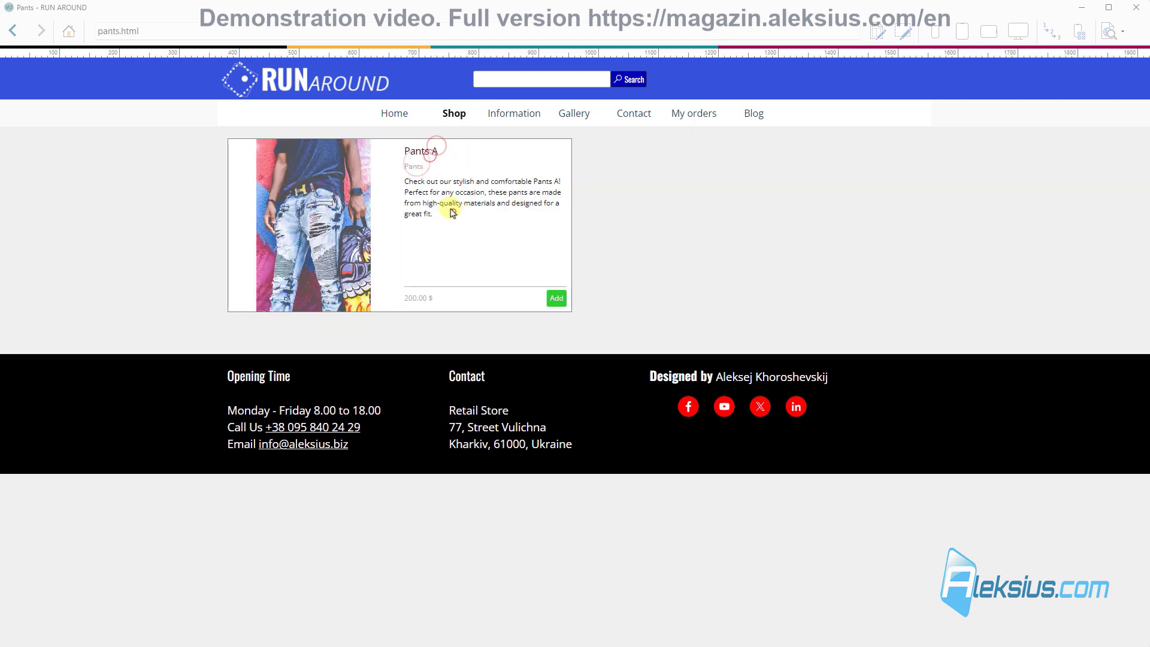
left_click_drag(449, 207, 427, 205)
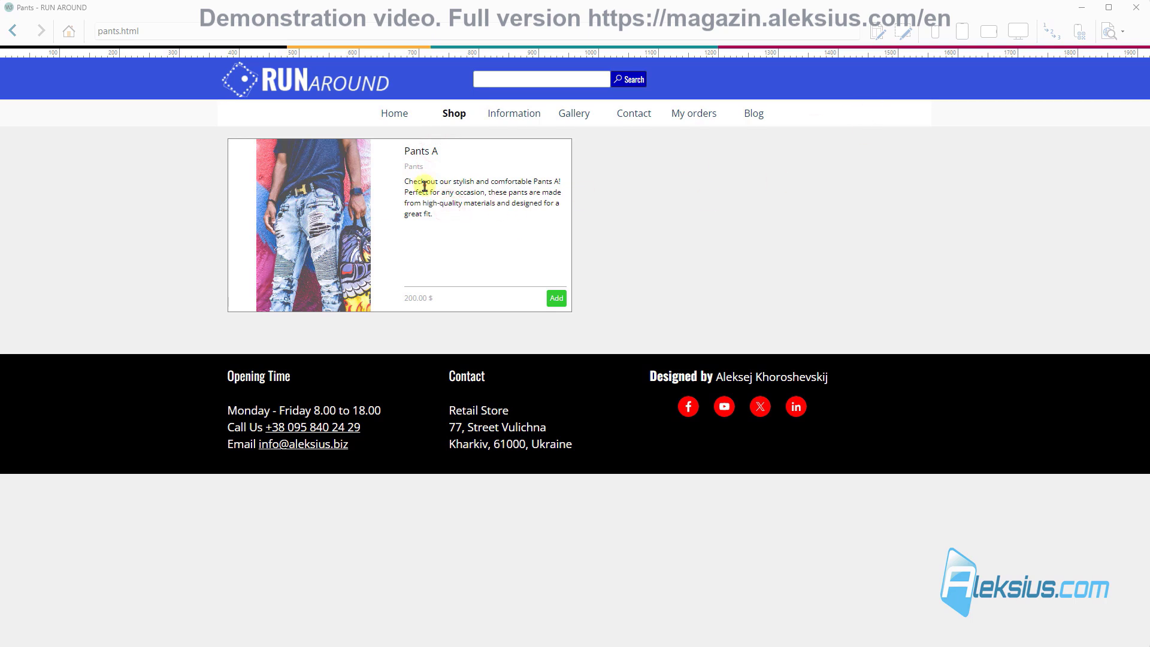
left_click(1136, 7)
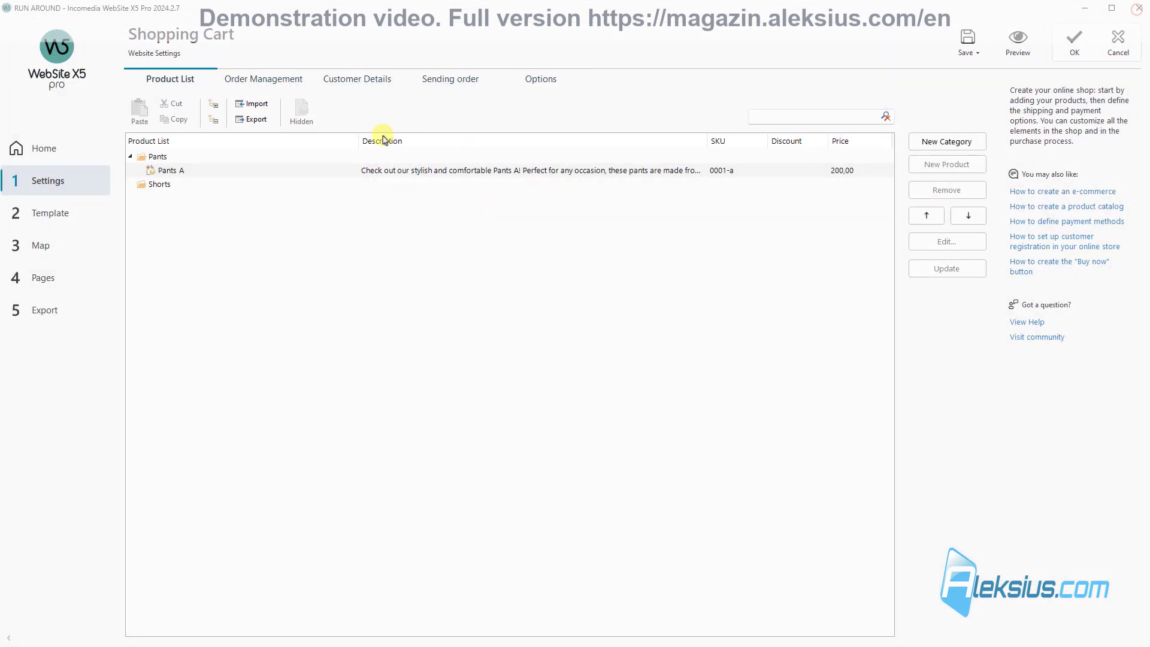
Step: Set Pants A's details page back to Product Page and save the project
double_click(186, 170)
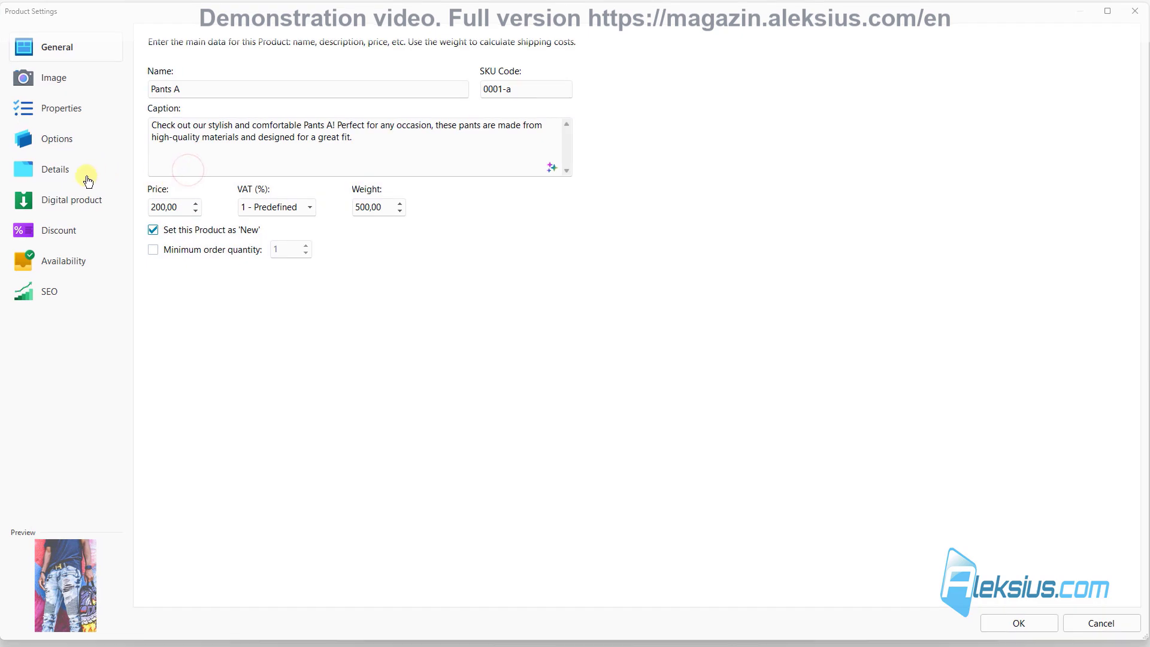
left_click(88, 181)
left_click(218, 74)
left_click(213, 111)
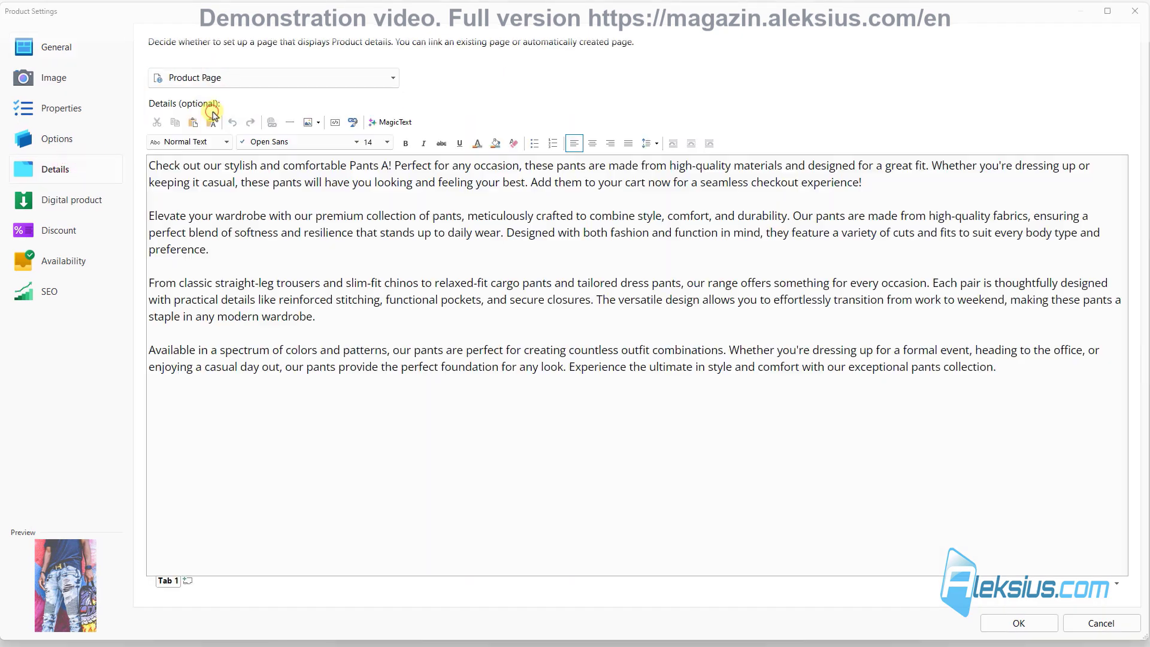
left_click(1019, 623)
left_click(980, 40)
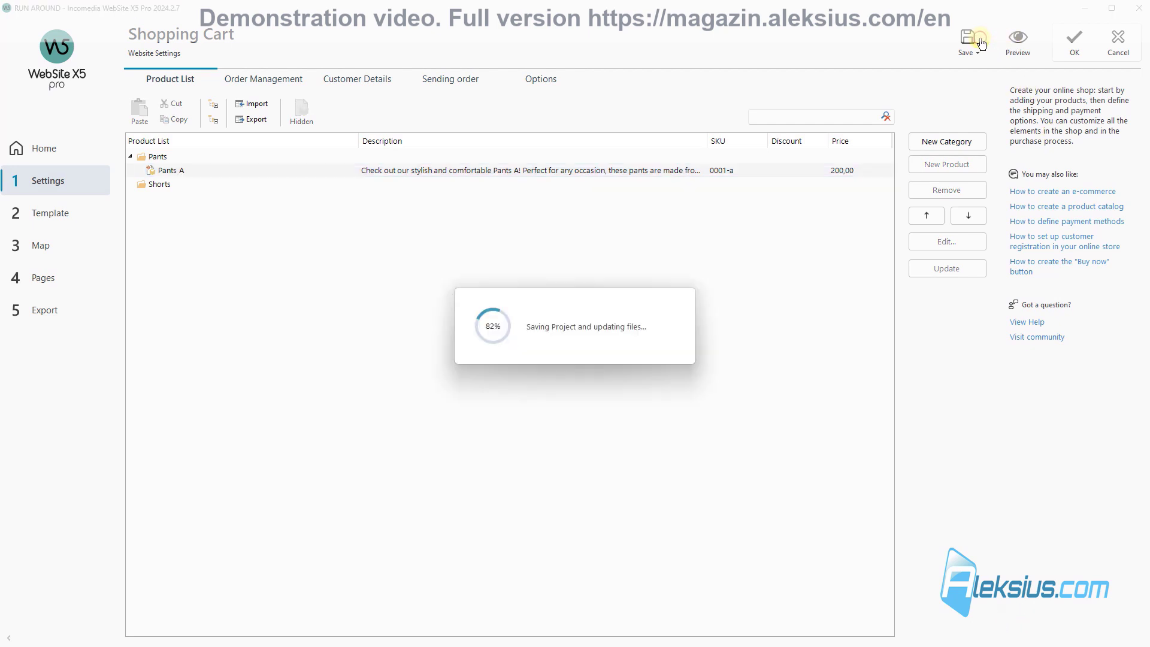
Step: Test a checkout in the preview with the Best payment method, totalling 4256.00 $
left_click(1018, 42)
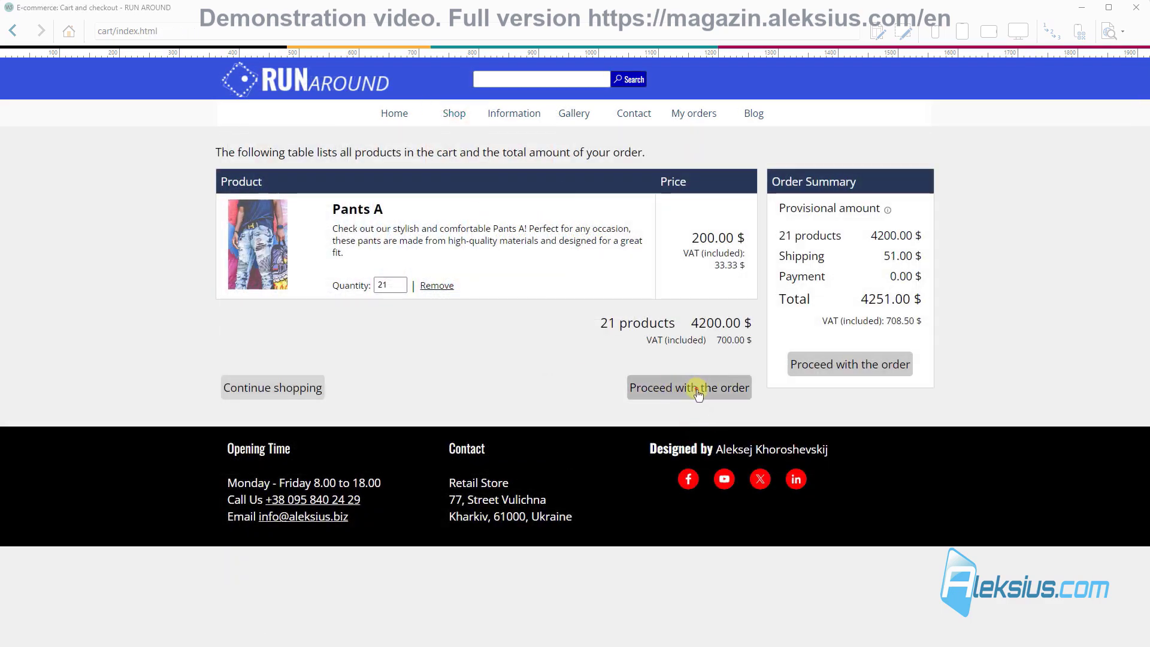
left_click(698, 392)
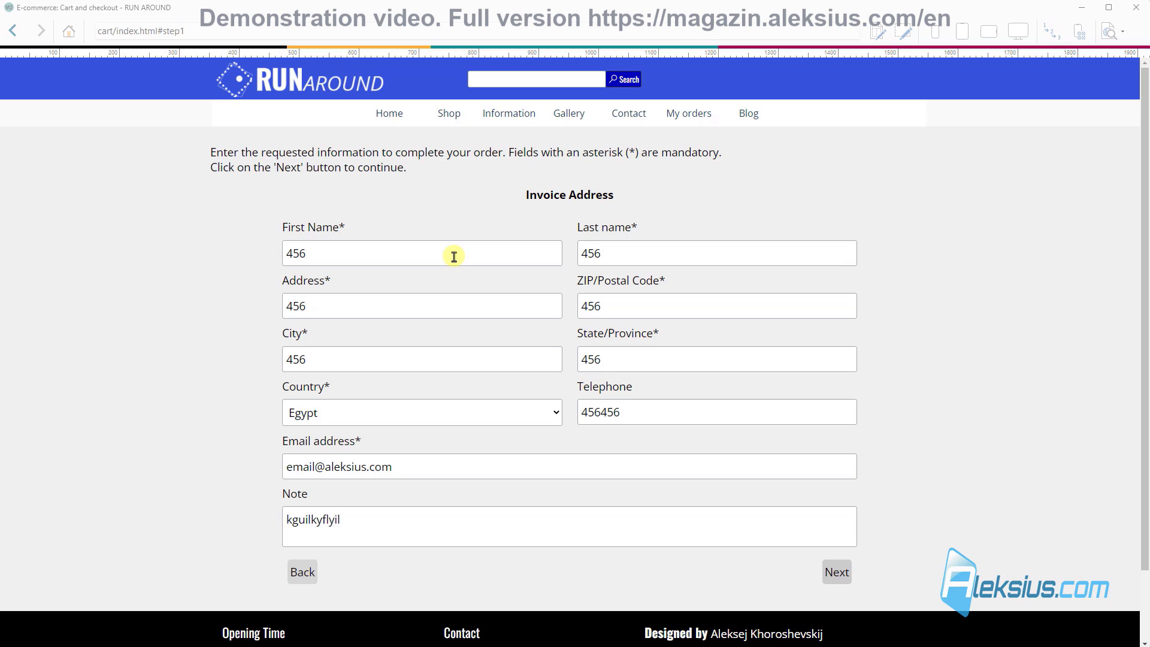
left_click(858, 565)
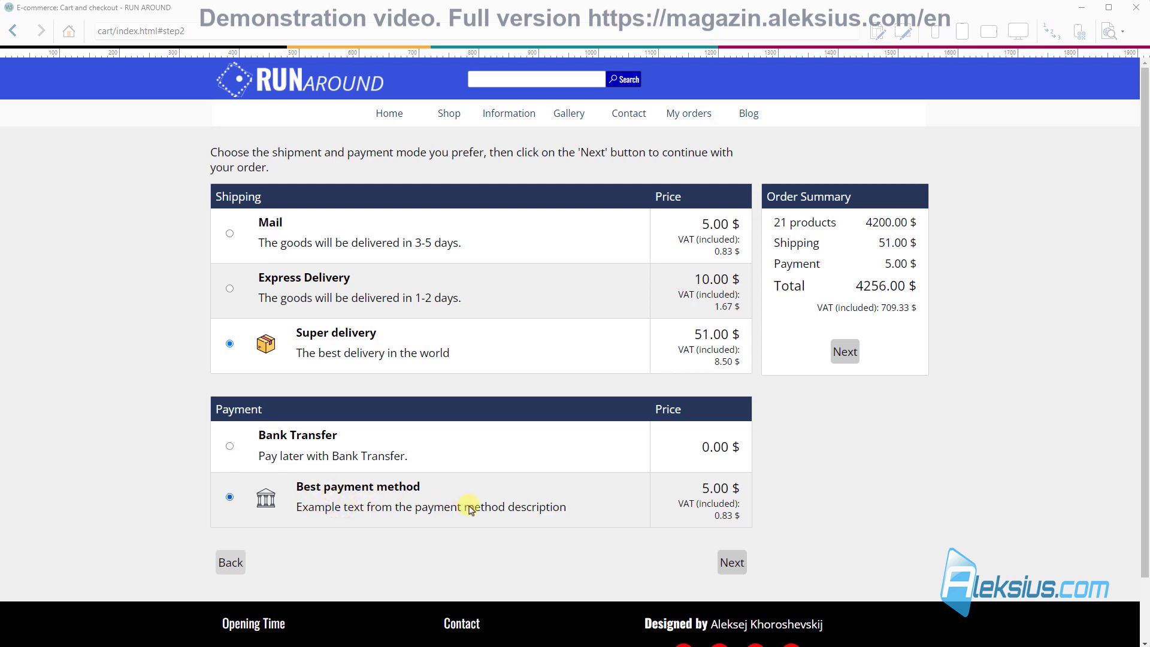
left_click(324, 455)
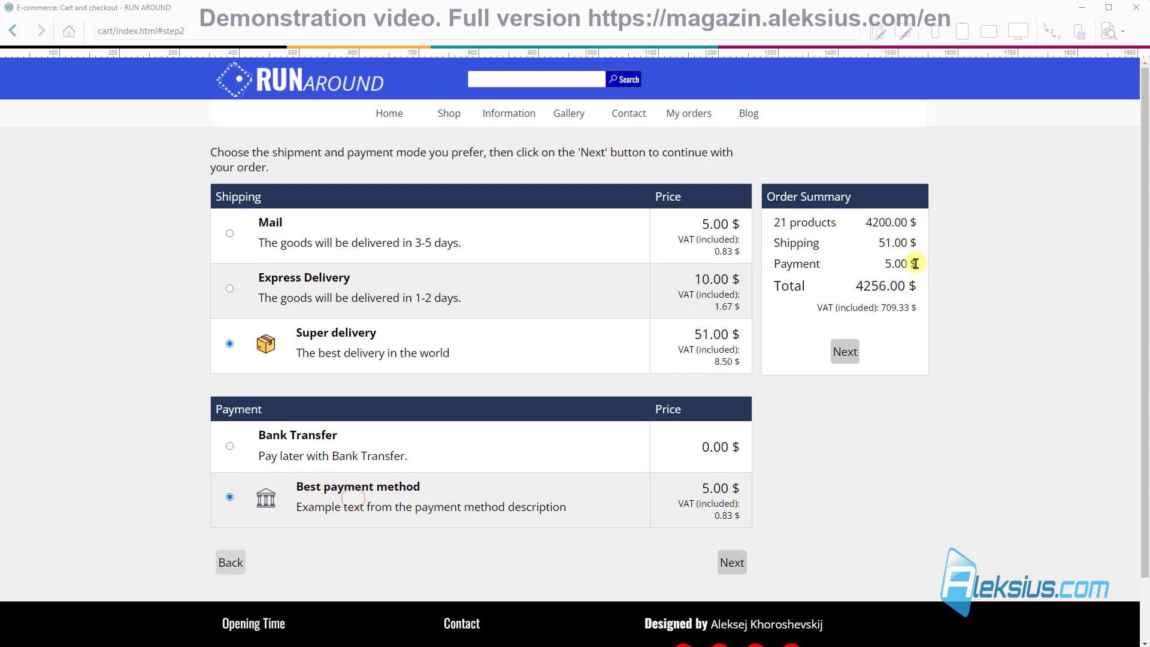
left_click_drag(917, 263, 776, 265)
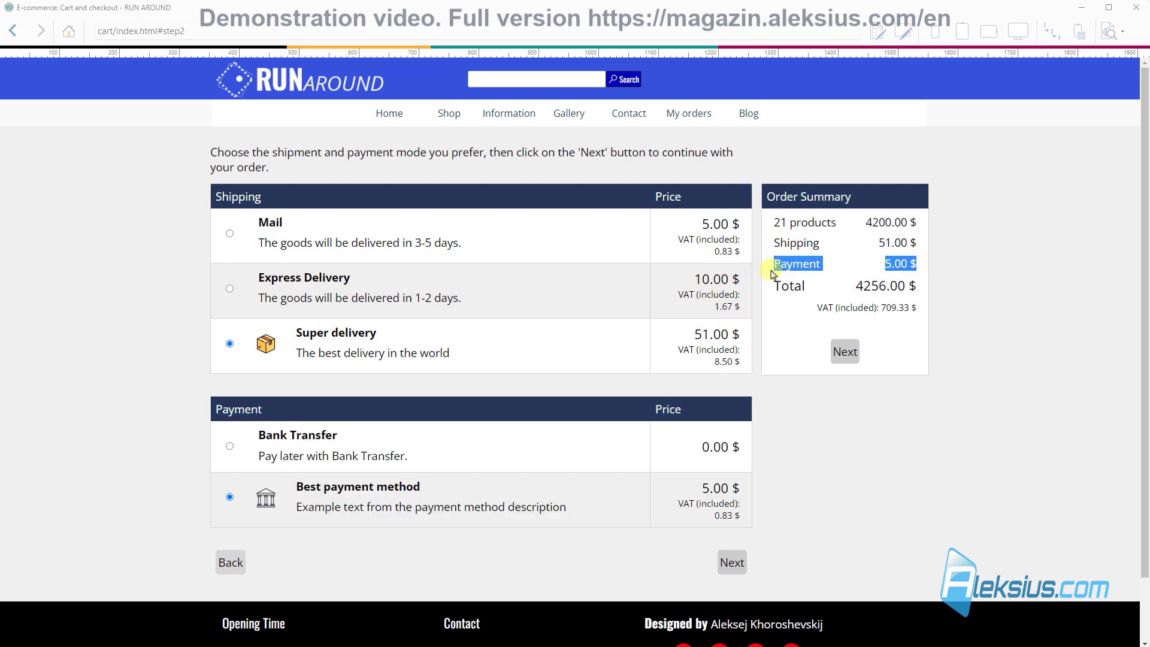
left_click(640, 333)
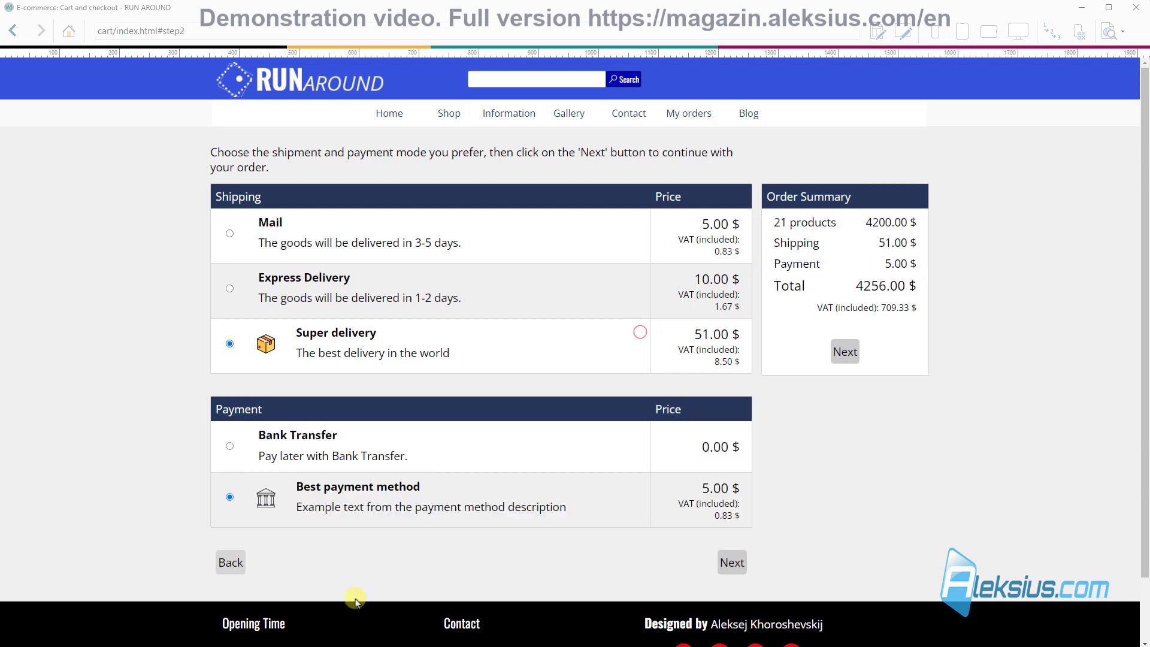
left_click(230, 564)
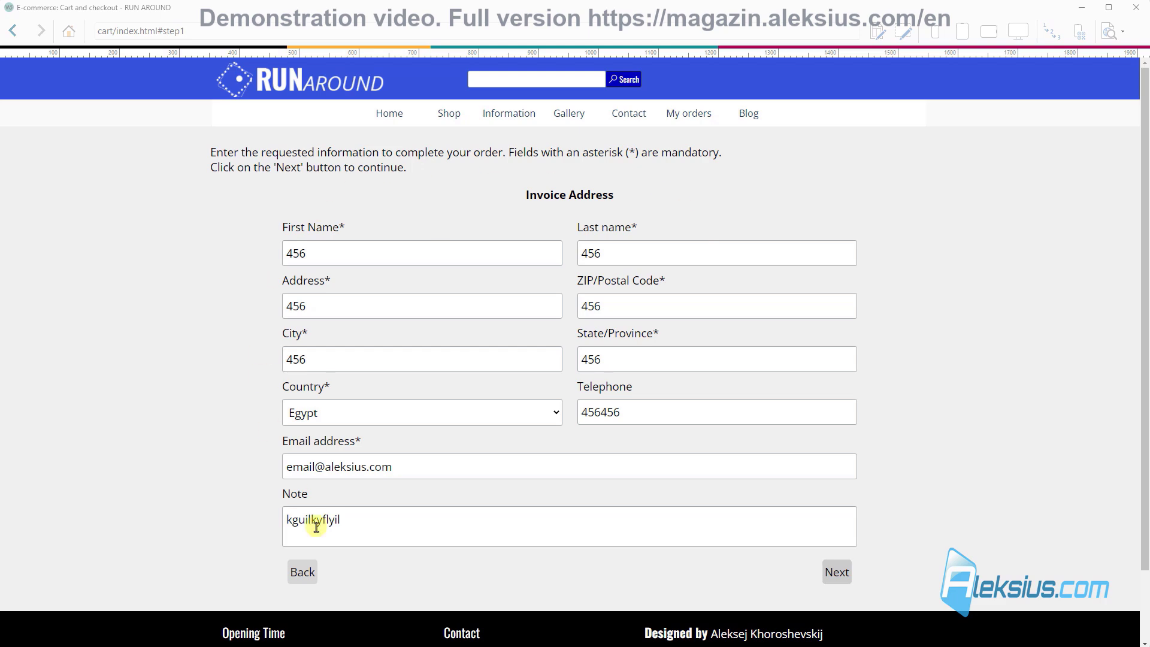
left_click(1137, 7)
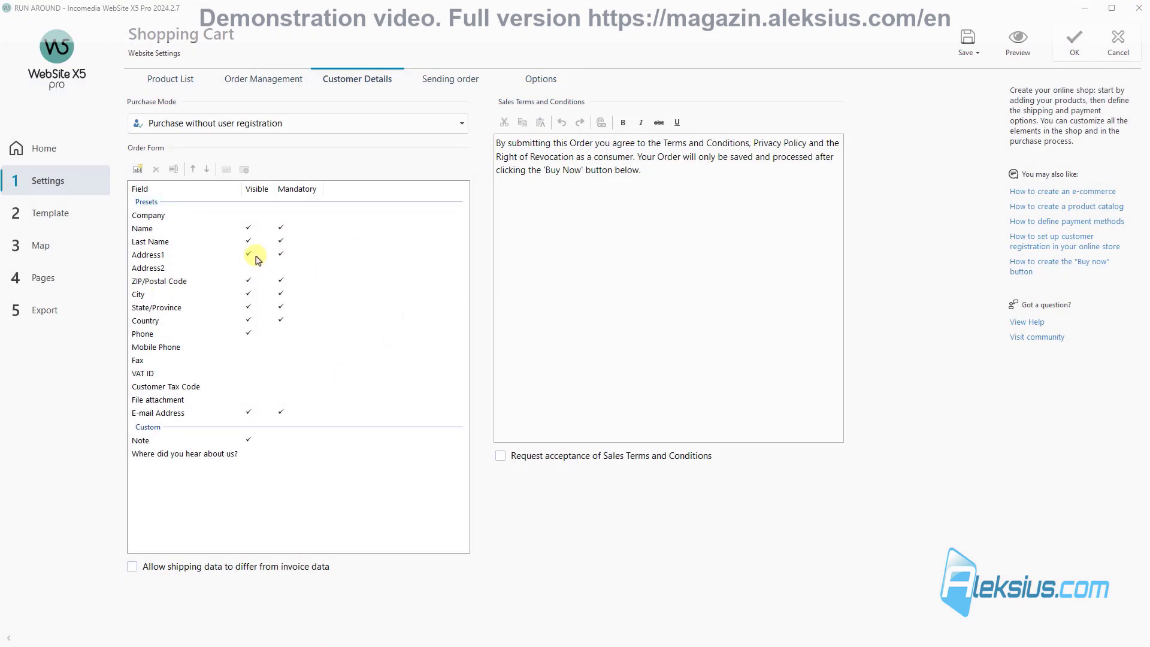
Step: Hide ZIP/Postal Code and State/Province in the order form, show Company, and preview the shop
left_click(249, 282)
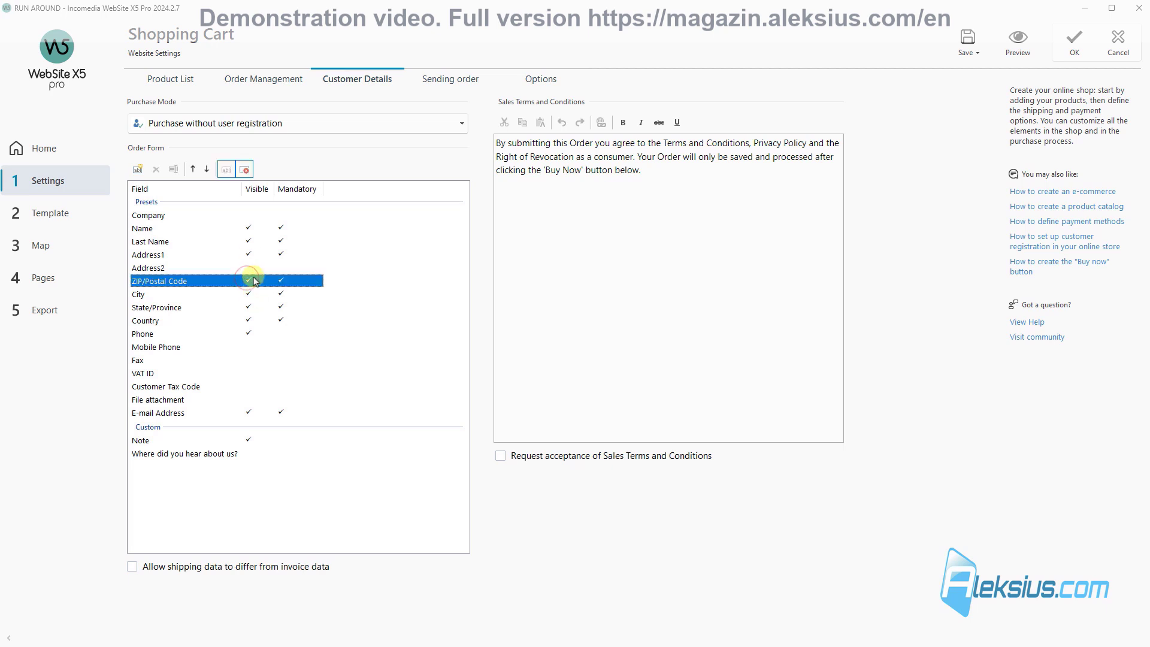
left_click(227, 172)
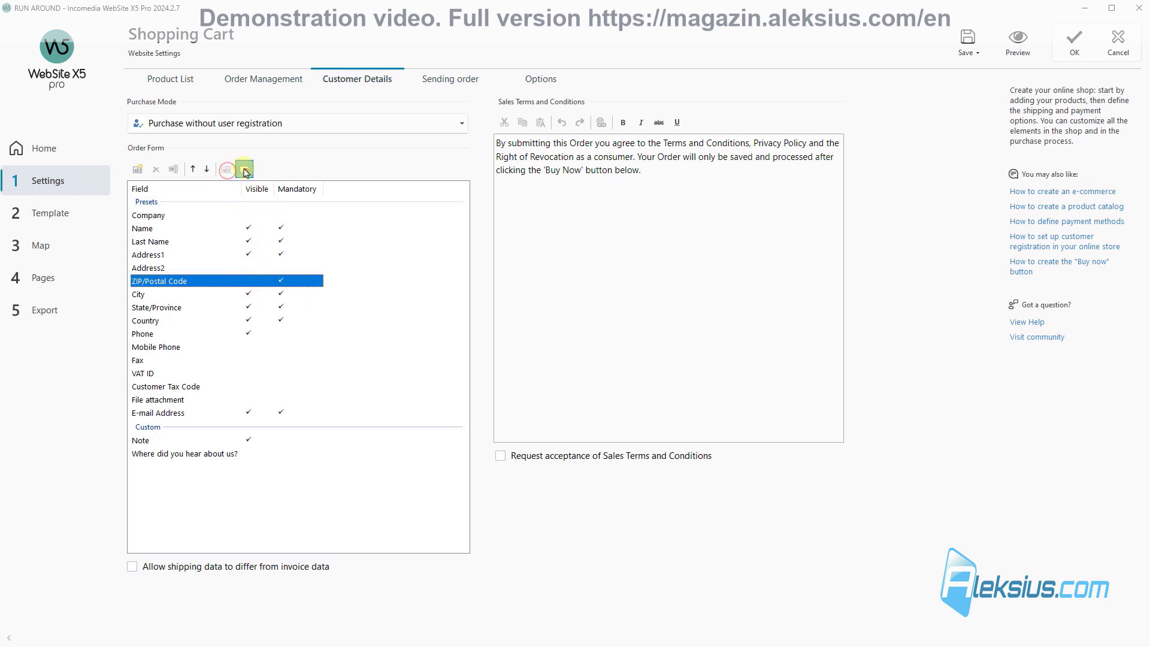
left_click(248, 307)
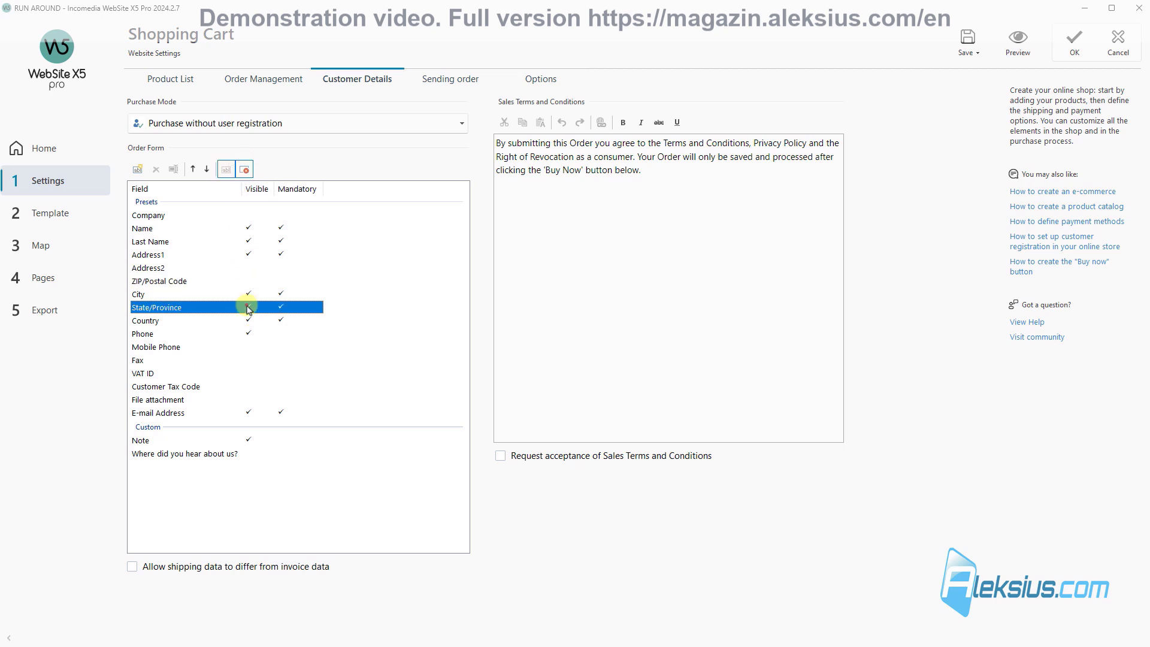
left_click(235, 171)
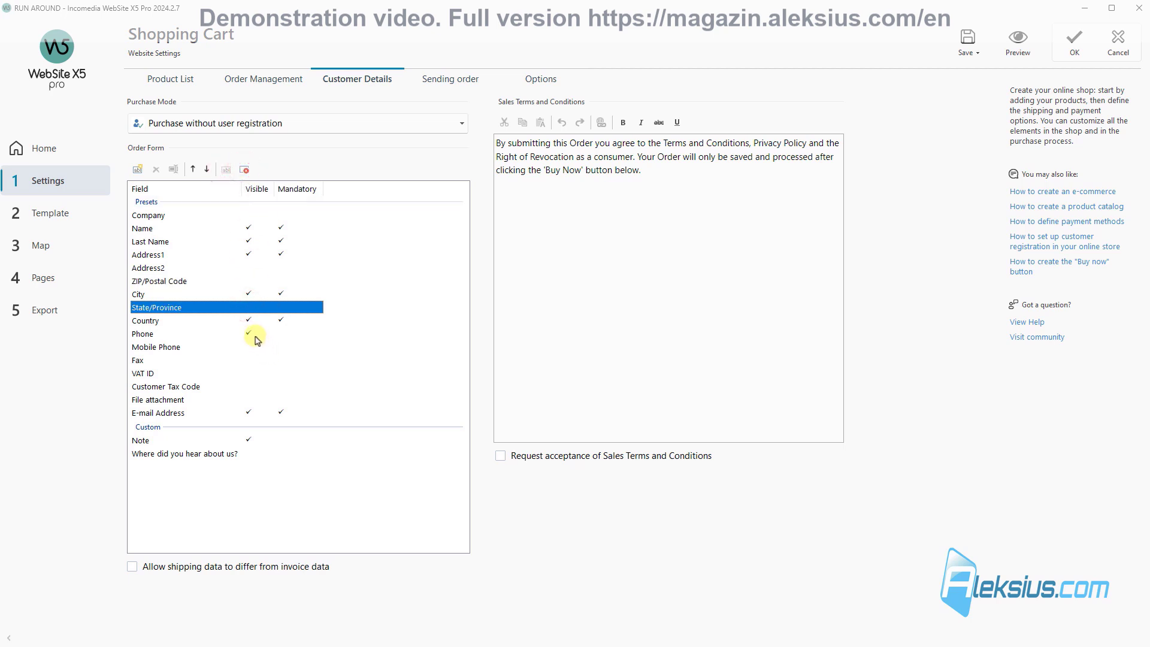
left_click(268, 413)
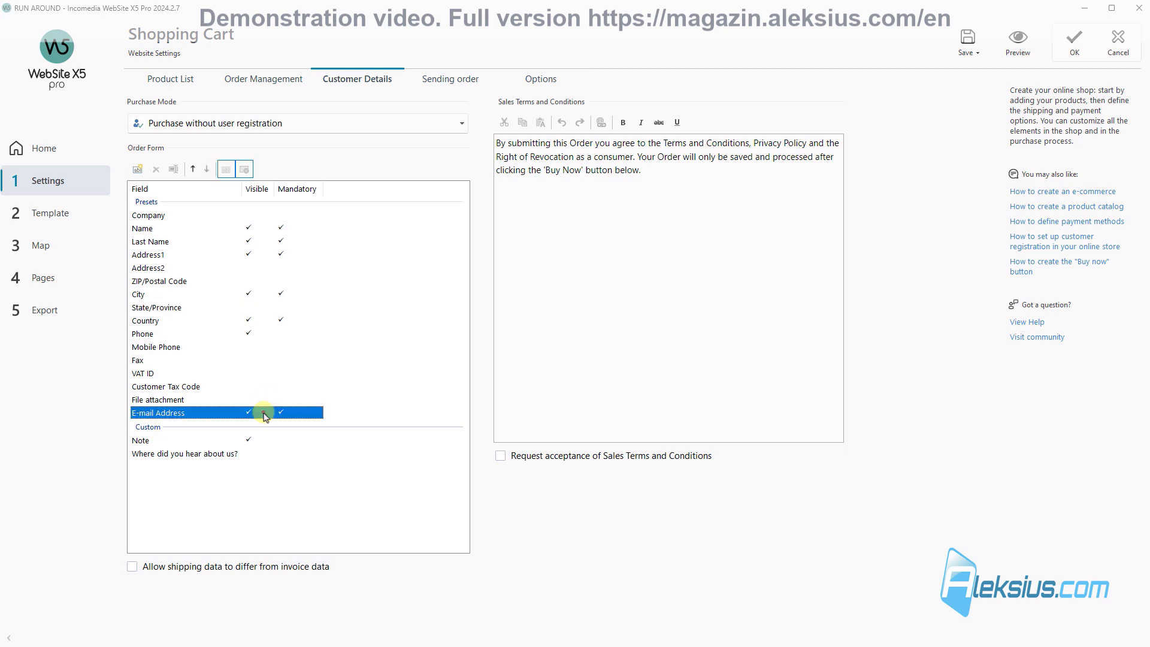
left_click(270, 255)
left_click(239, 215)
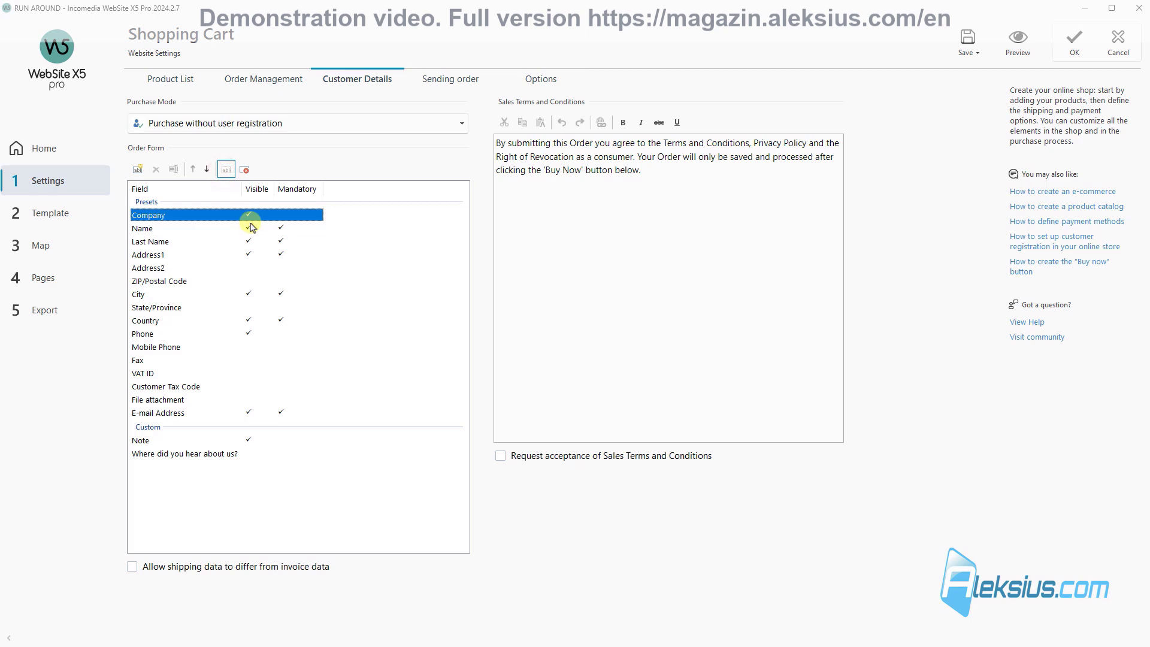
left_click(1041, 46)
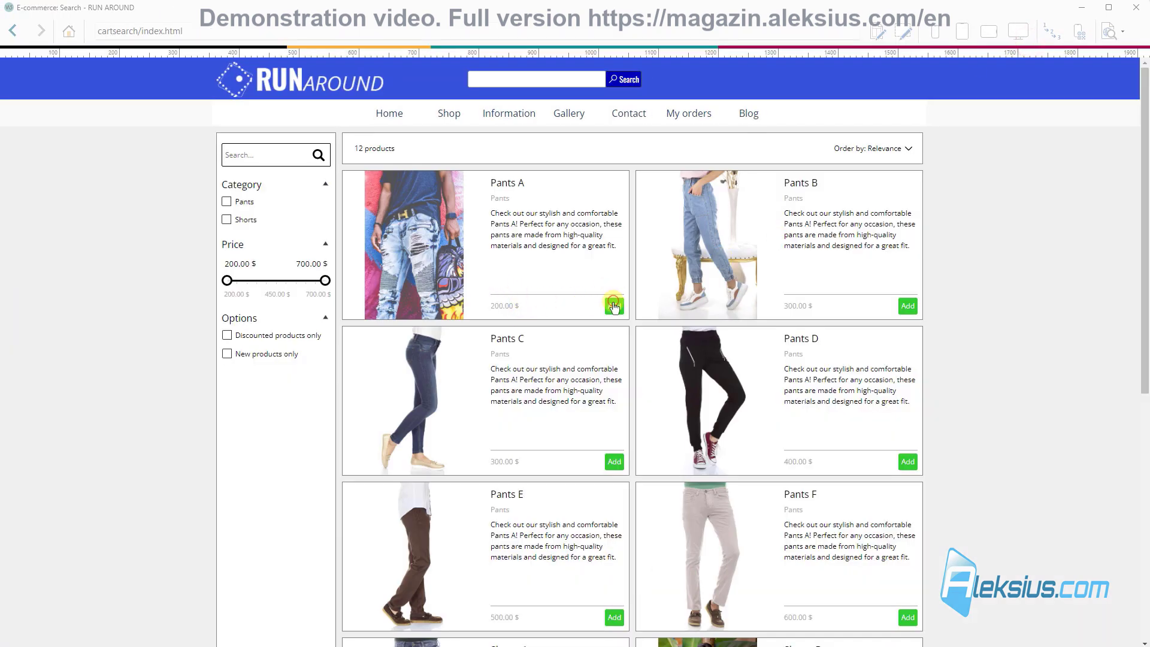
Step: Add a product and proceed to the invoice form to confirm Company shows without ZIP or State
left_click(614, 307)
left_click(740, 429)
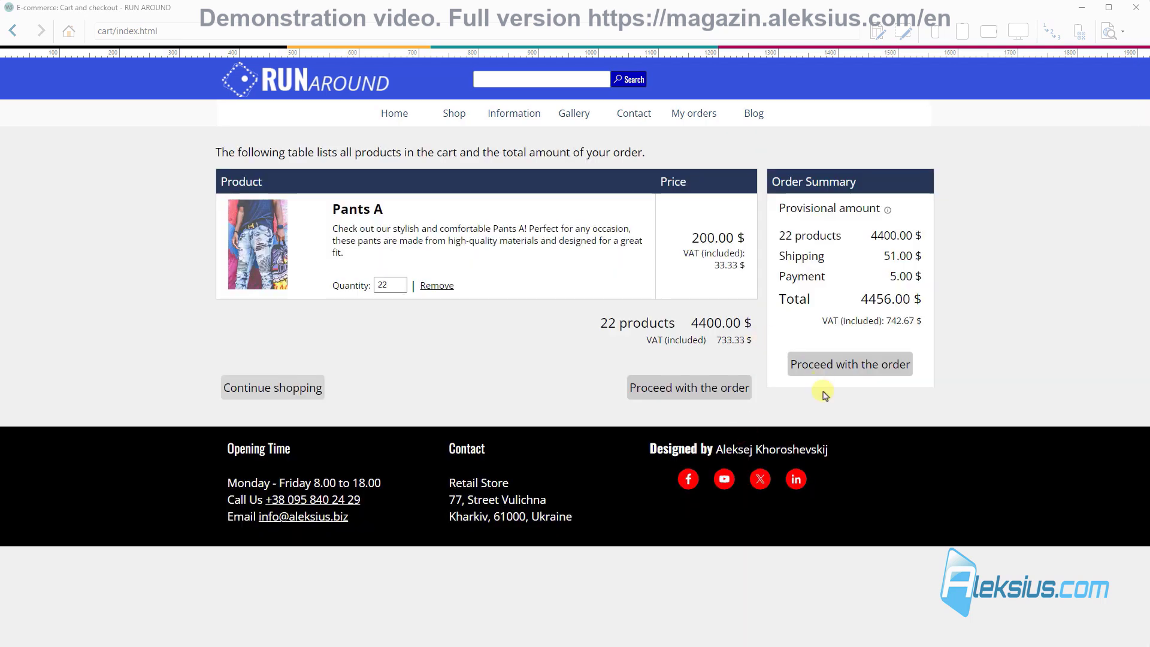
left_click(719, 386)
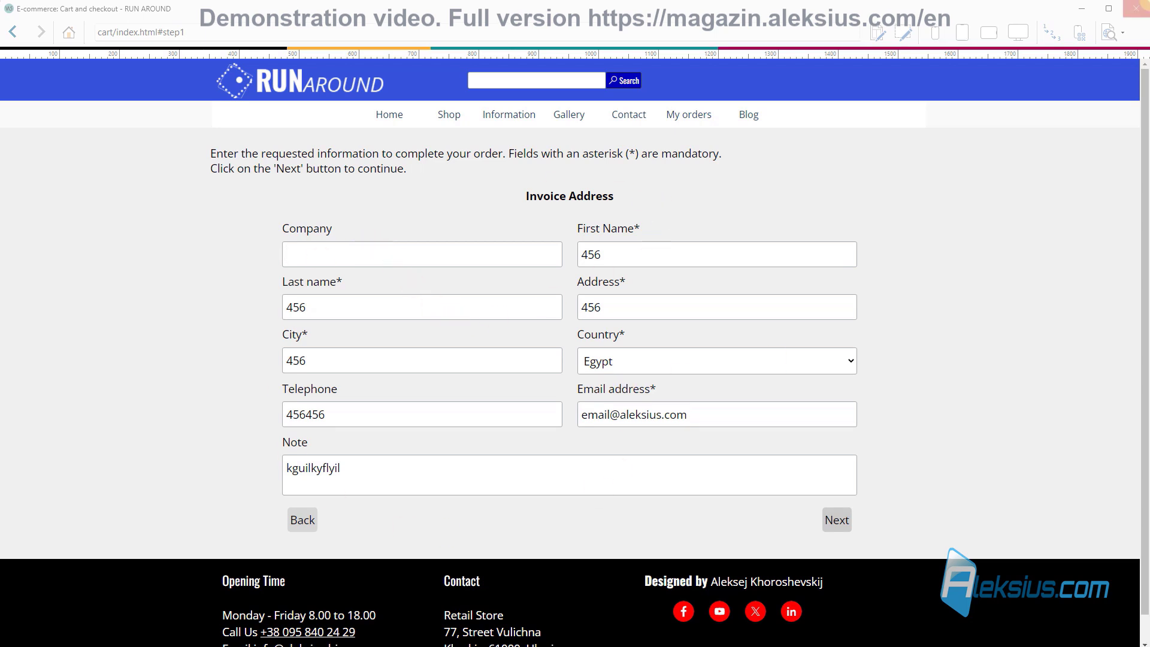
left_click(1137, 11)
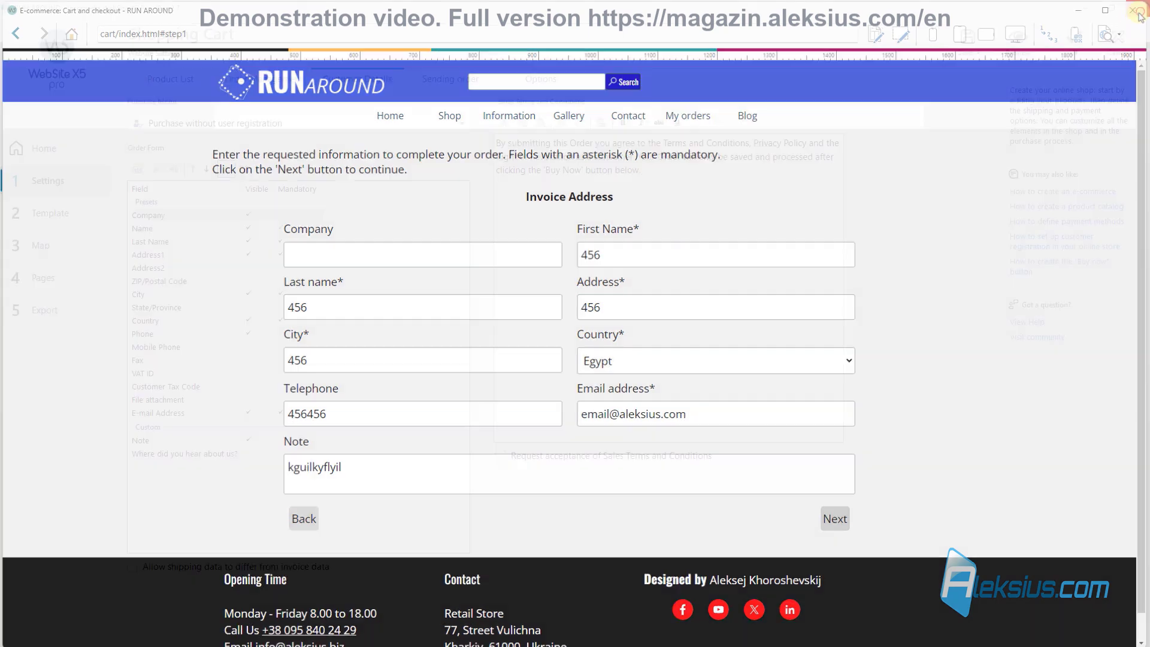
left_click(269, 217)
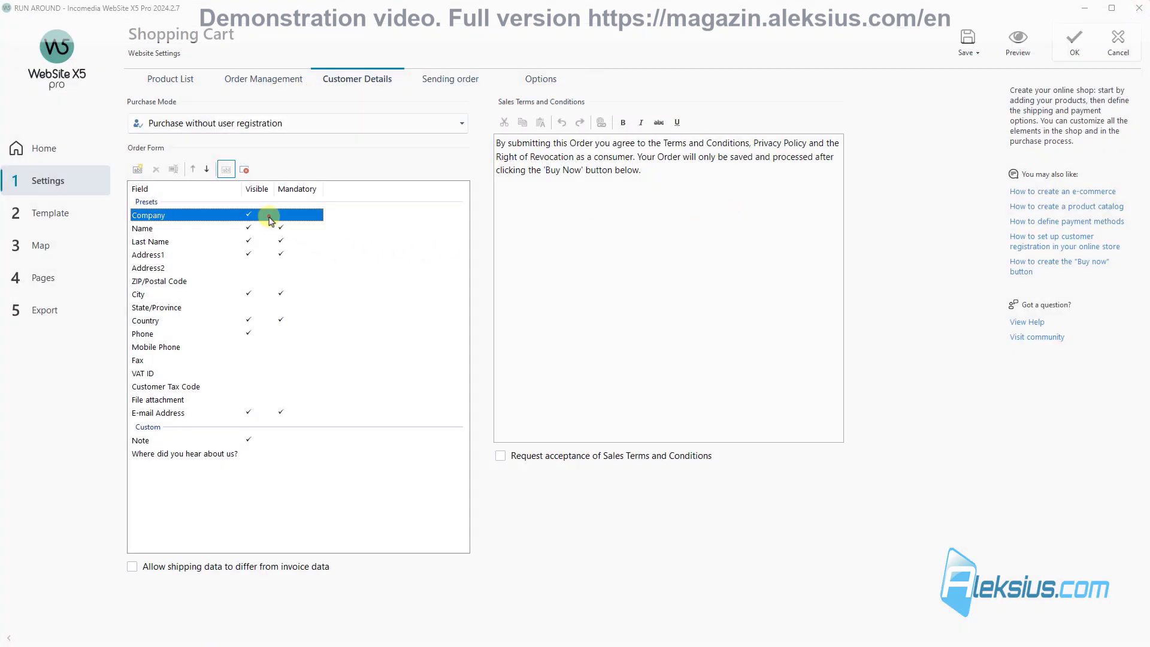
Step: Hide the Company and City fields in the order form and set Phone as mandatory
left_click(227, 170)
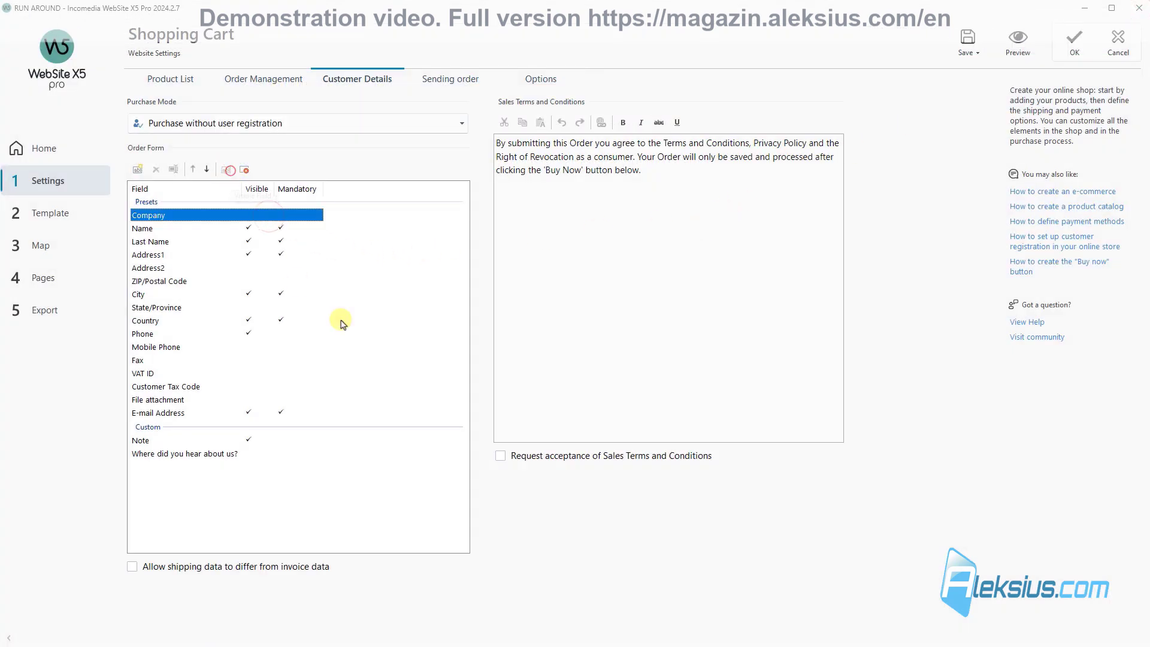
left_click(250, 299)
left_click(227, 172)
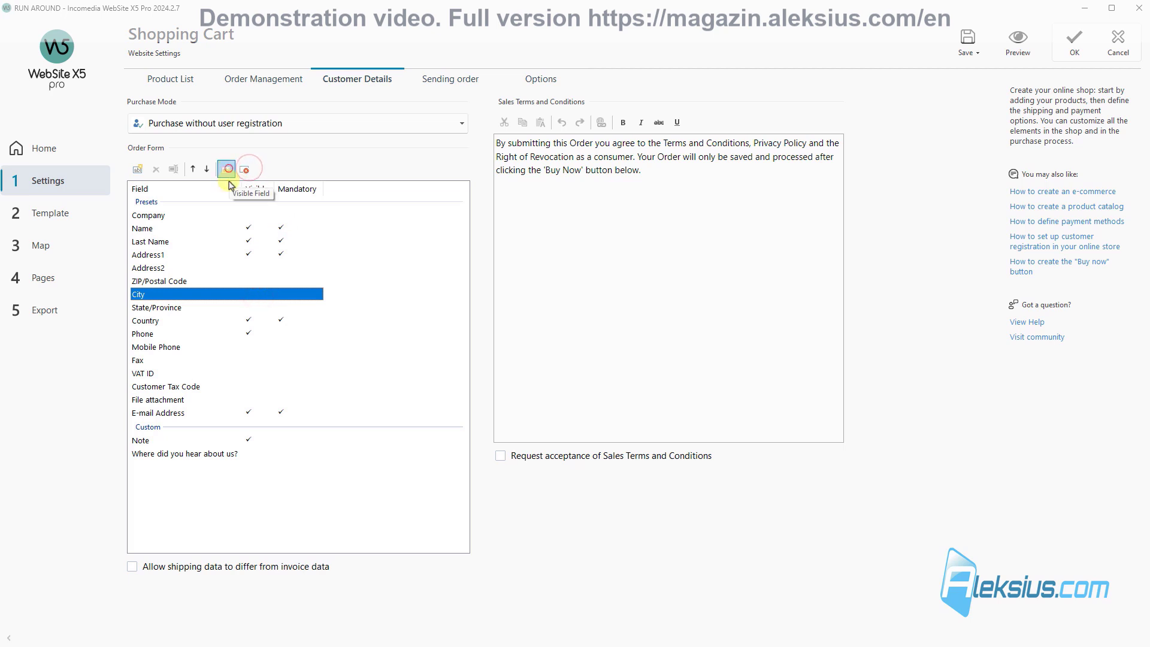
left_click(257, 321)
left_click(254, 334)
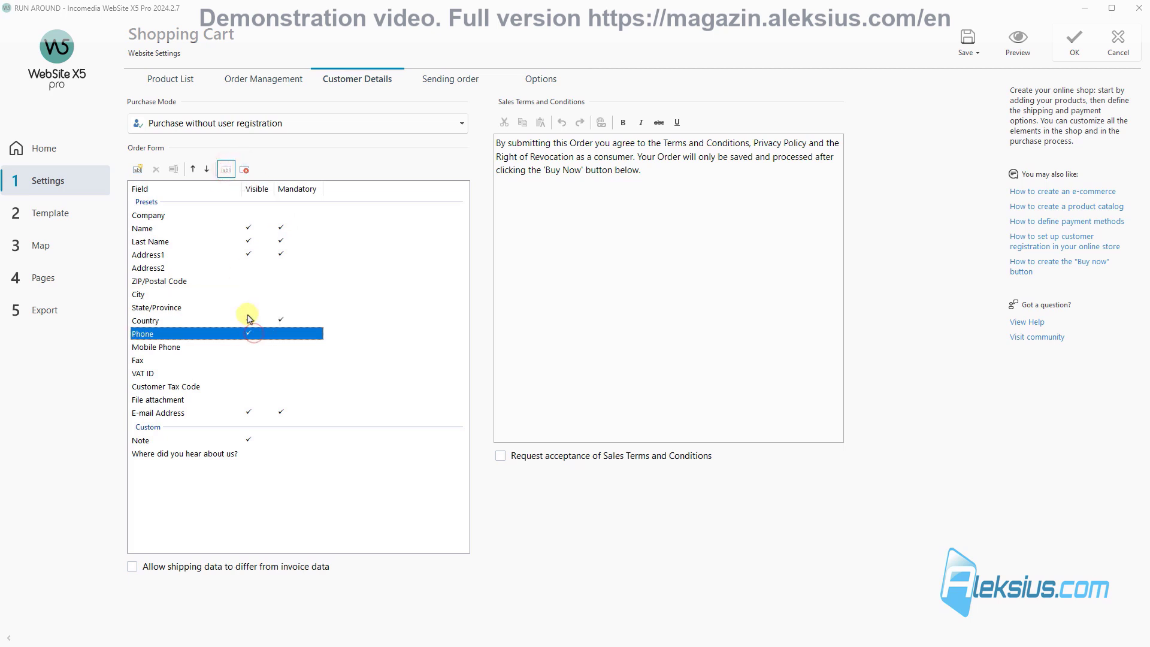
left_click(246, 170)
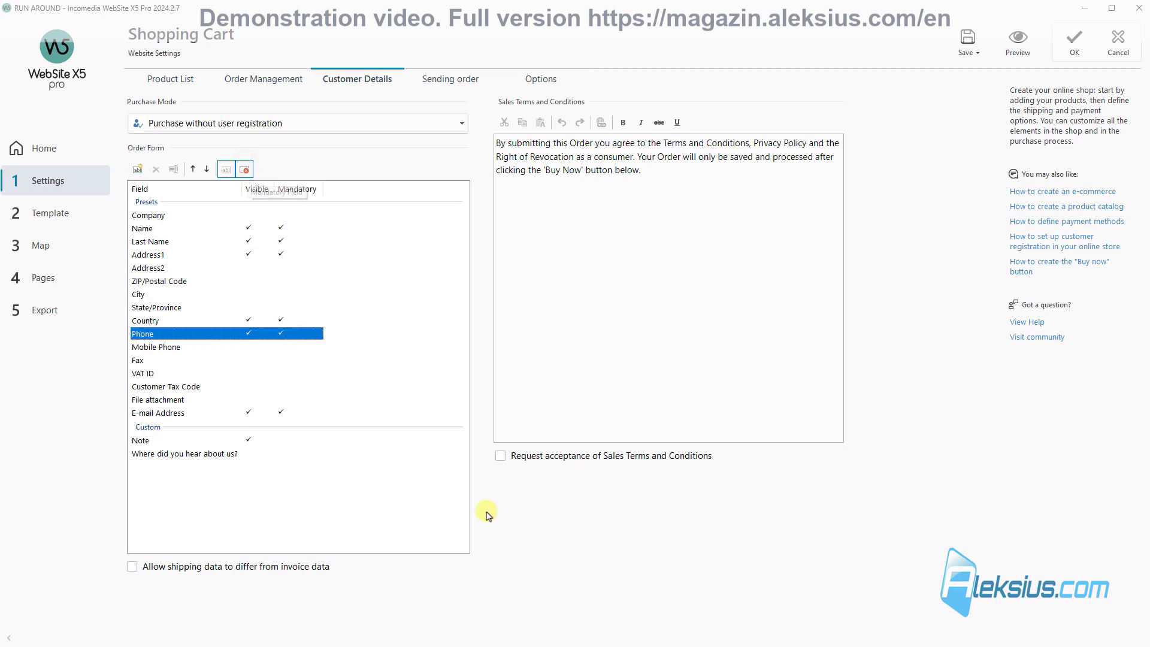
Step: Add a custom order-form field named 'How did you find out about us?'
left_click(267, 414)
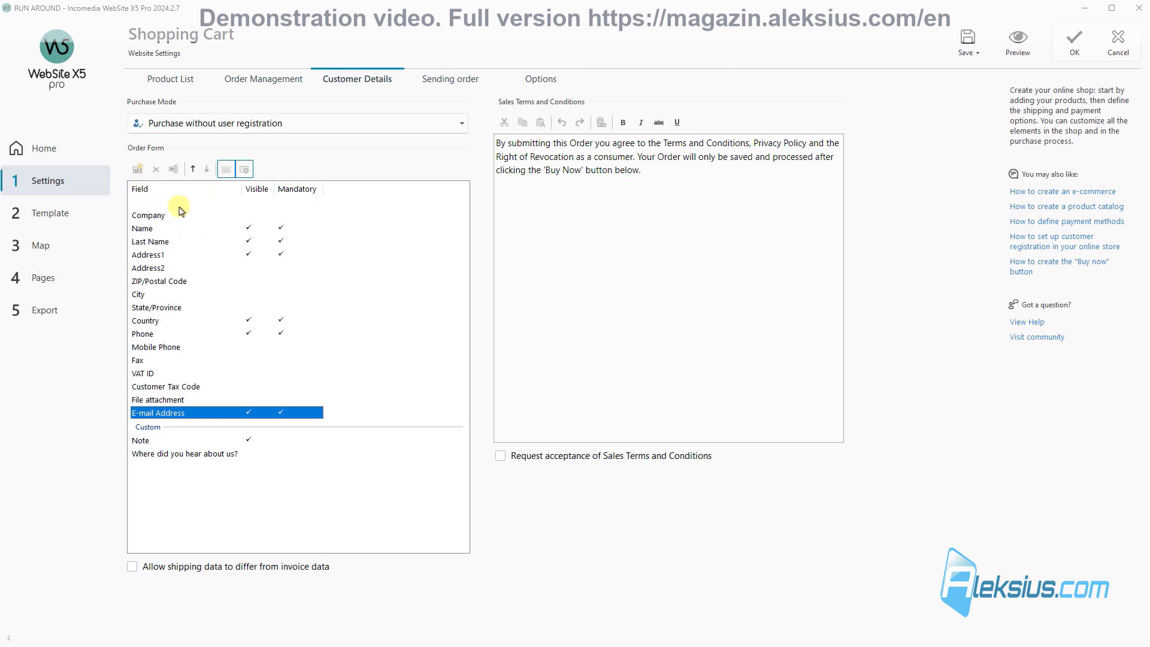
left_click(137, 170)
type("How did you find out about us?")
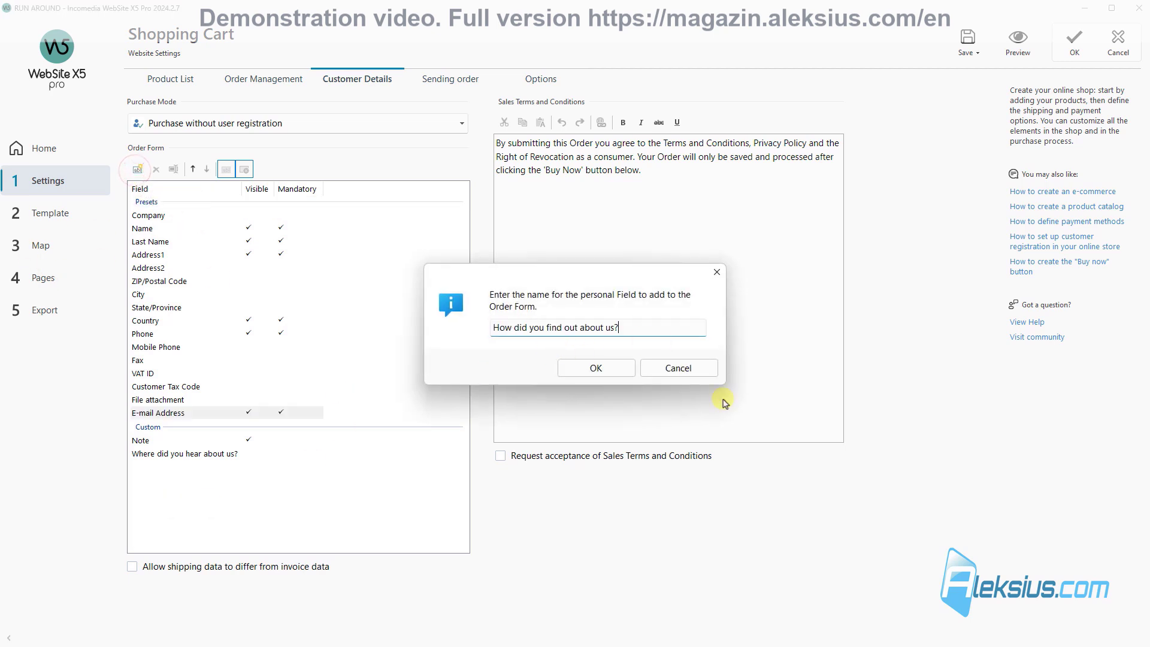
left_click(597, 368)
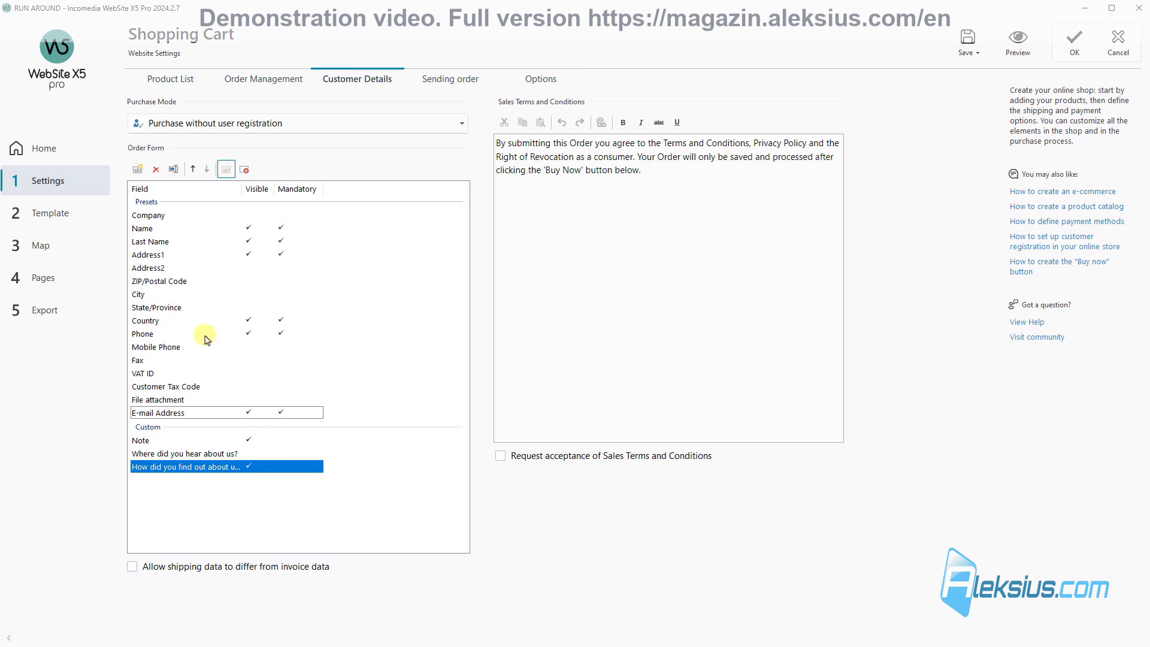
Step: Move E-mail Address up four places and Country down two, below Phone
left_click(193, 411)
left_click(192, 170)
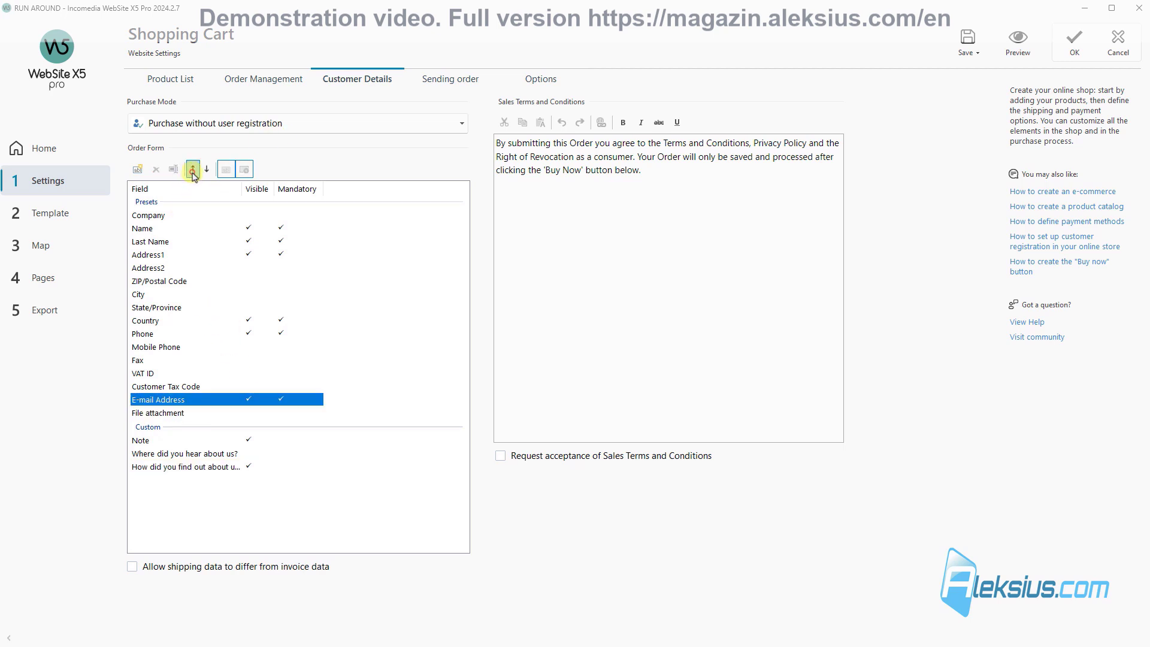
left_click(192, 171)
left_click(192, 170)
left_click(192, 171)
left_click(192, 170)
left_click(193, 171)
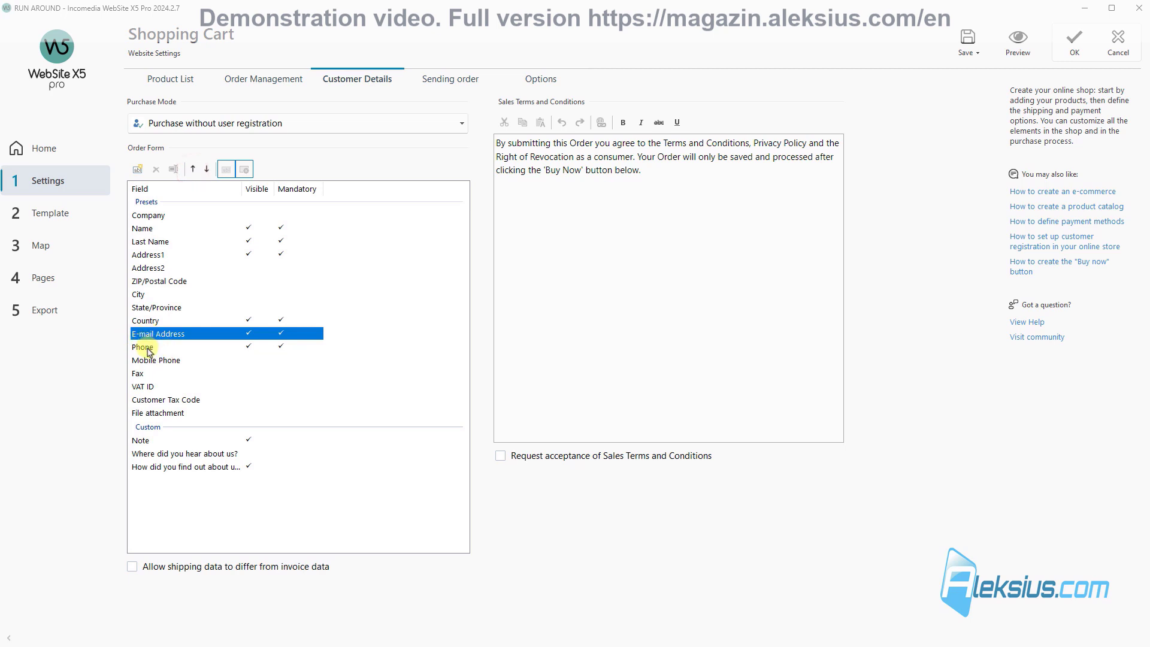
left_click(174, 320)
left_click(206, 169)
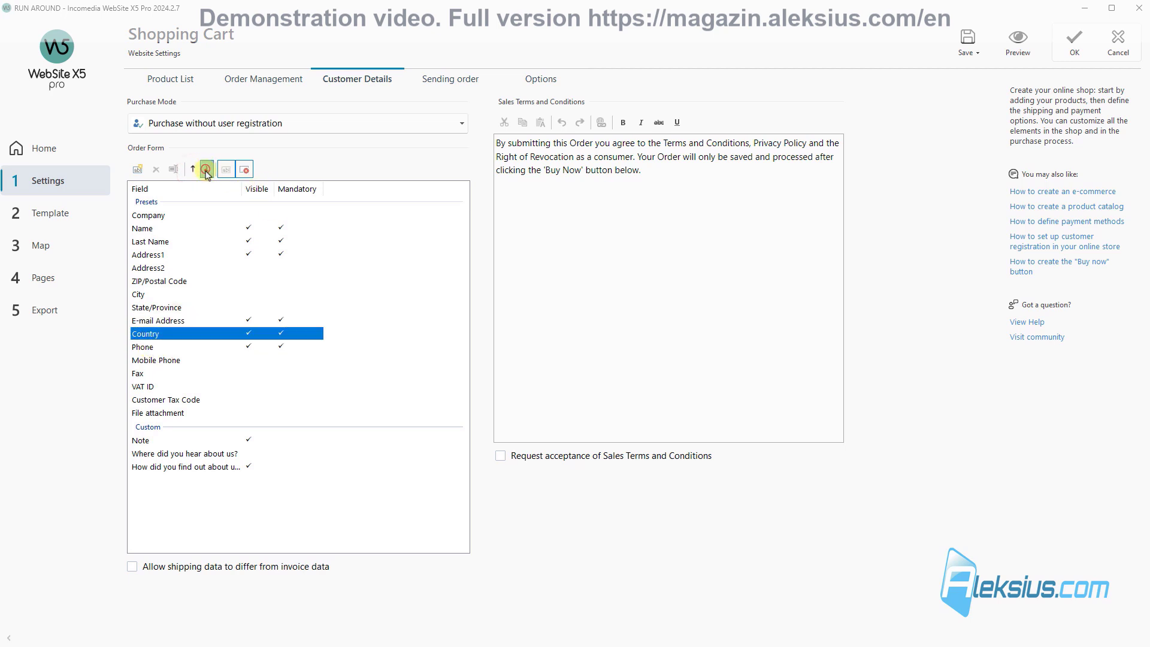
left_click(206, 170)
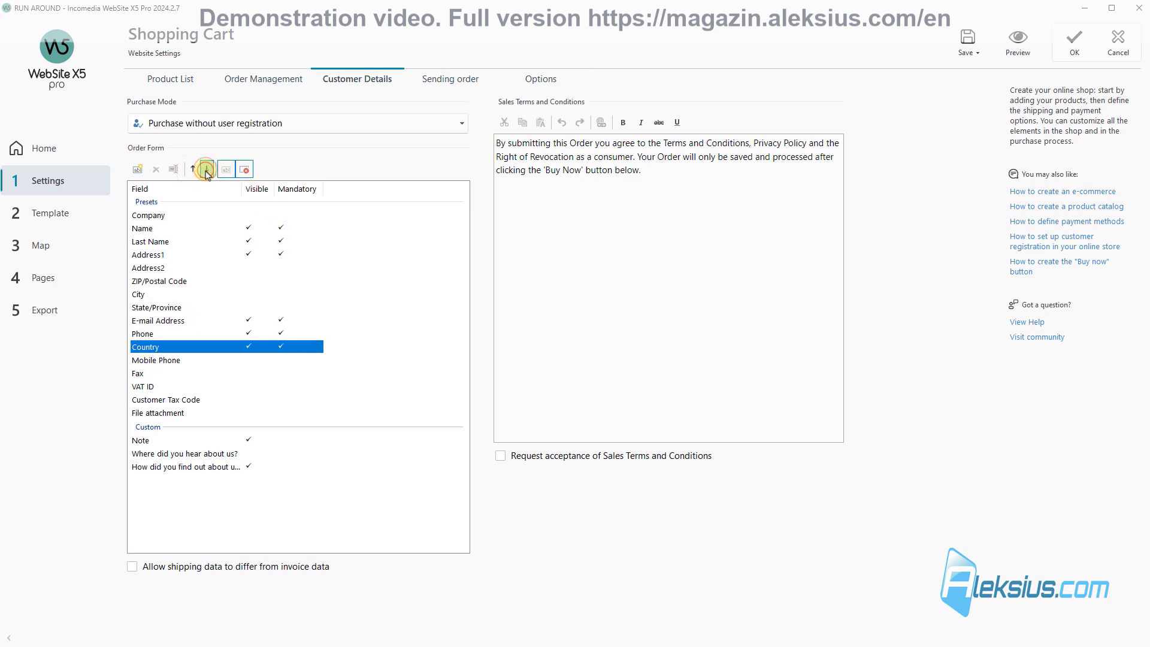
left_click(1024, 40)
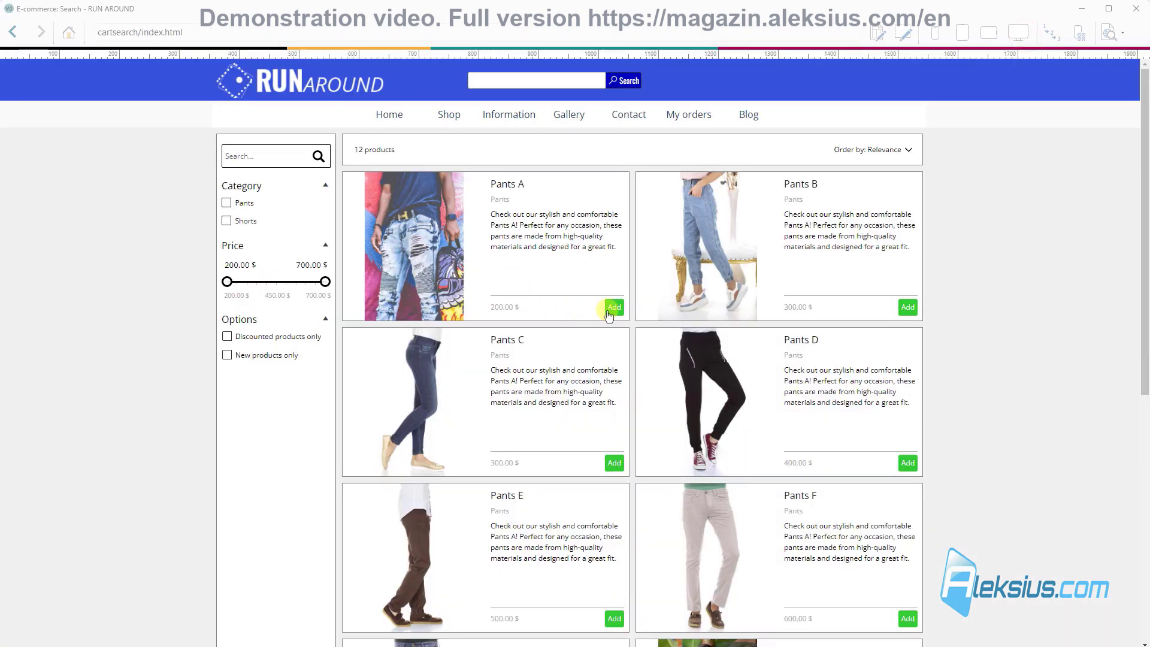
Step: In the preview, add Pants A to the cart and reach the invoice form to try the new question
left_click(610, 308)
left_click(736, 437)
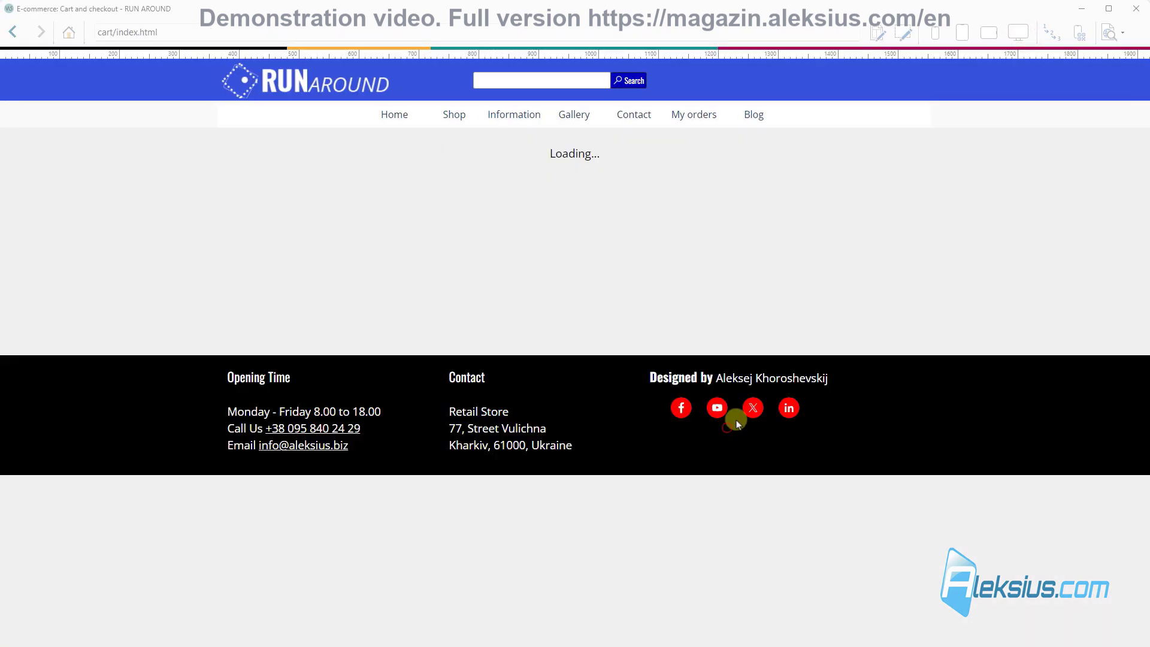
left_click(738, 388)
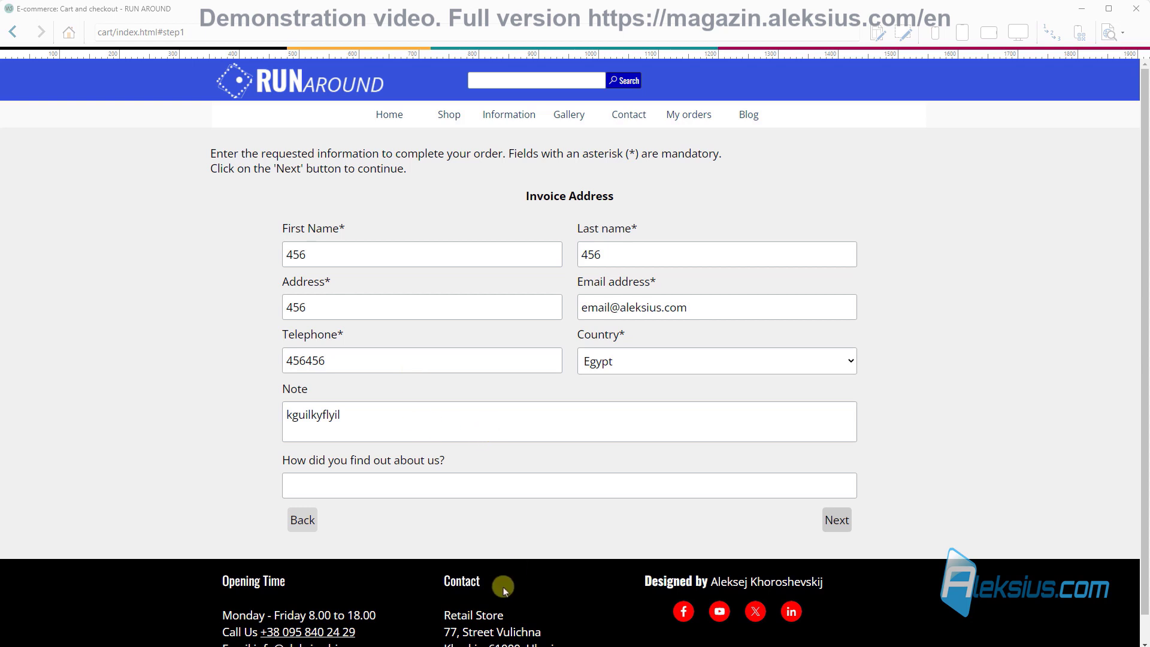
left_click(326, 493)
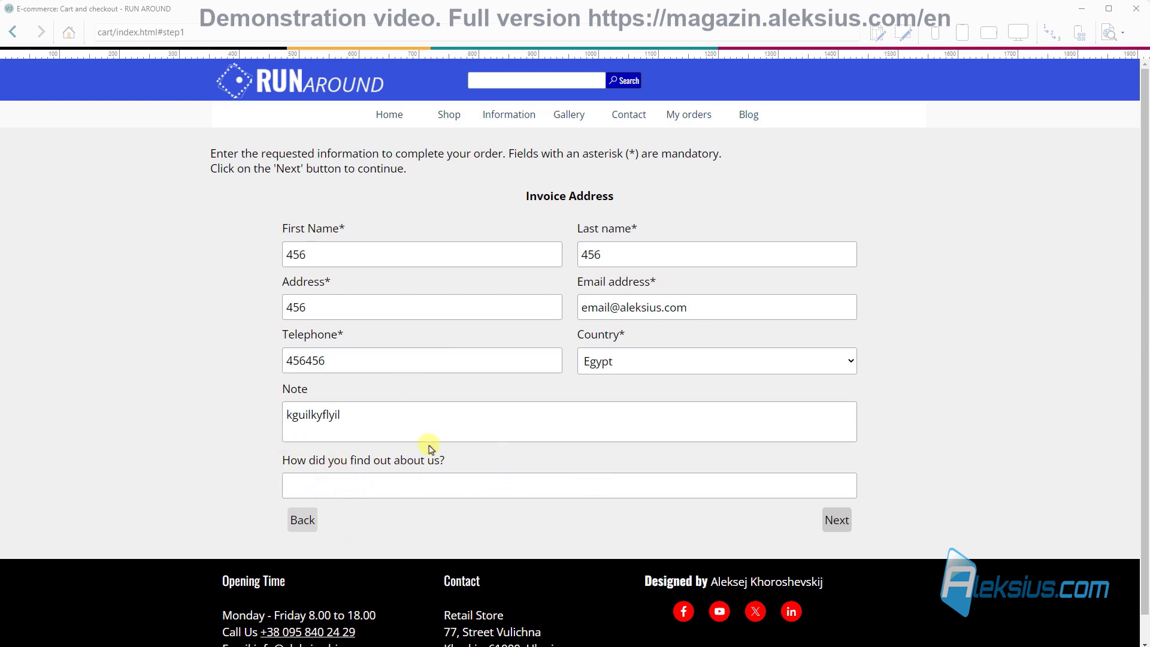
Step: Back in cart settings, tick Request acceptance of Sales Terms and Allow shipping data to differ
left_click(1136, 8)
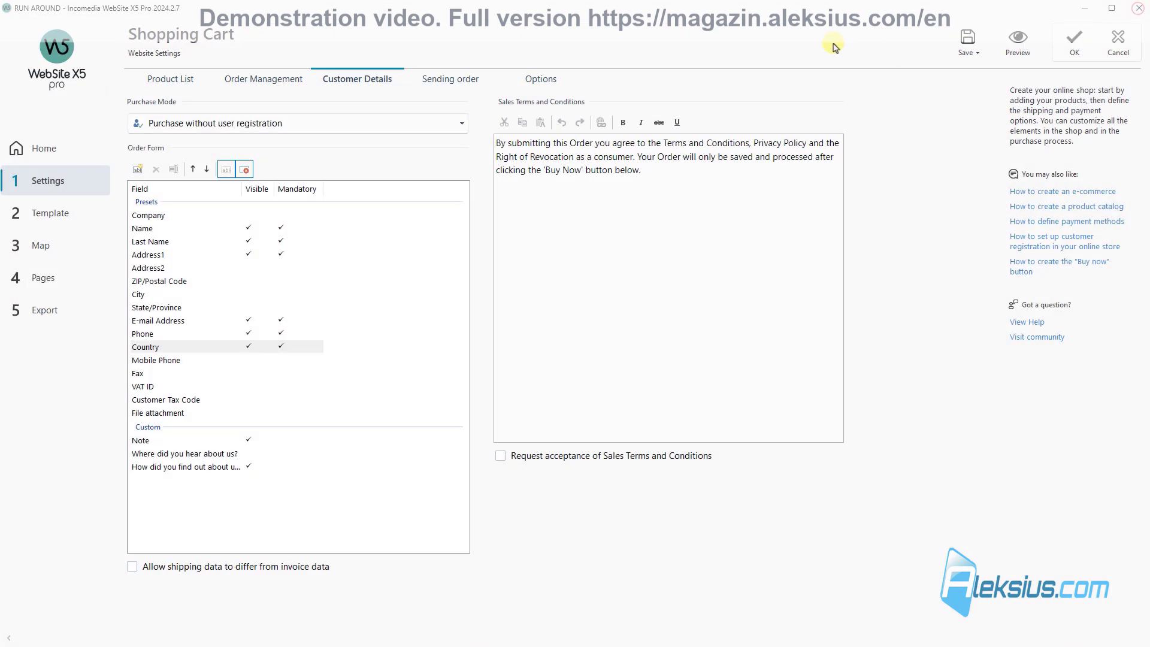
left_click(688, 175)
left_click_drag(688, 173, 420, 144)
left_click(707, 208)
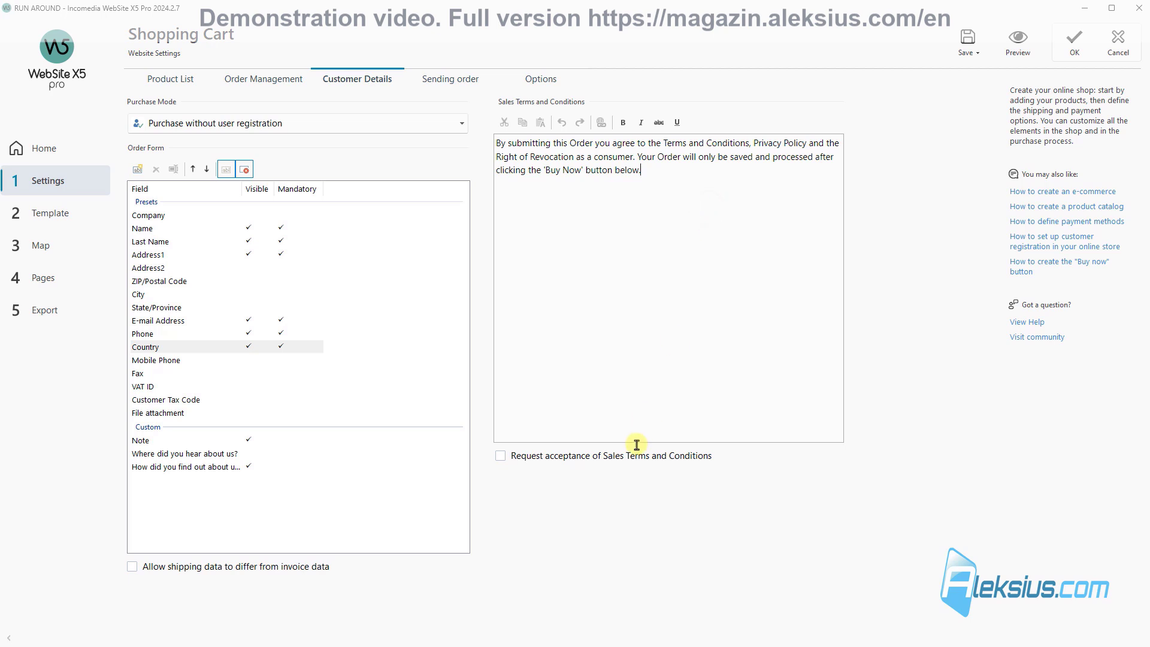
left_click(499, 456)
left_click(193, 570)
Step: In the shop preview, add Pants A to the cart and proceed to the invoice form
left_click(1018, 41)
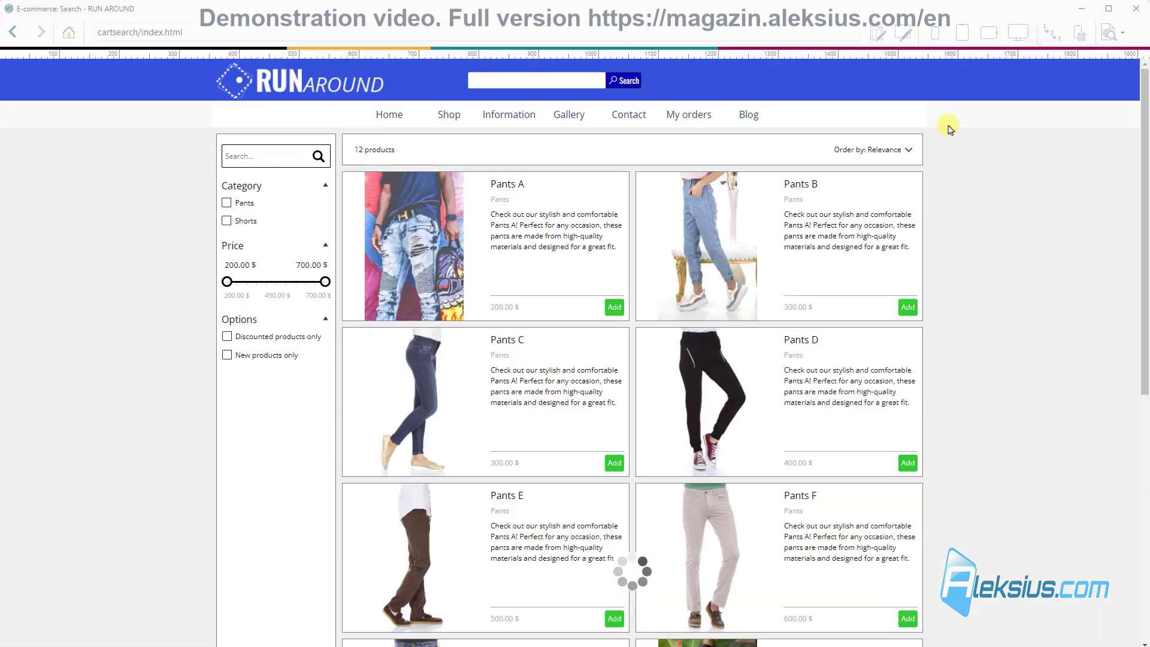
left_click(615, 307)
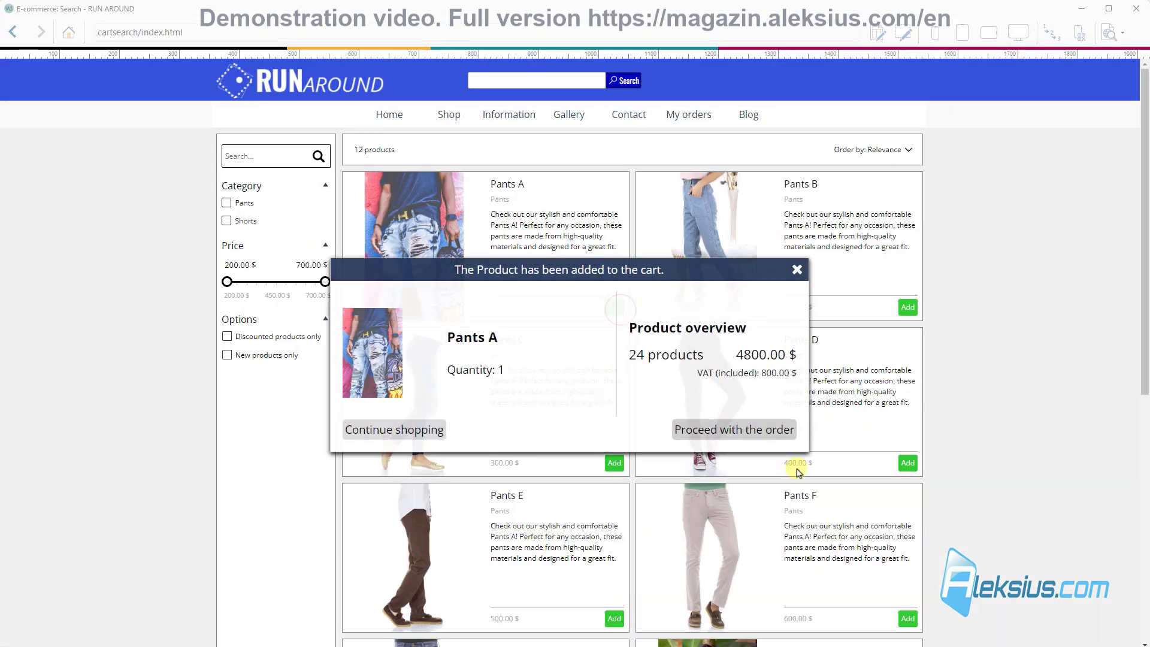
left_click(769, 429)
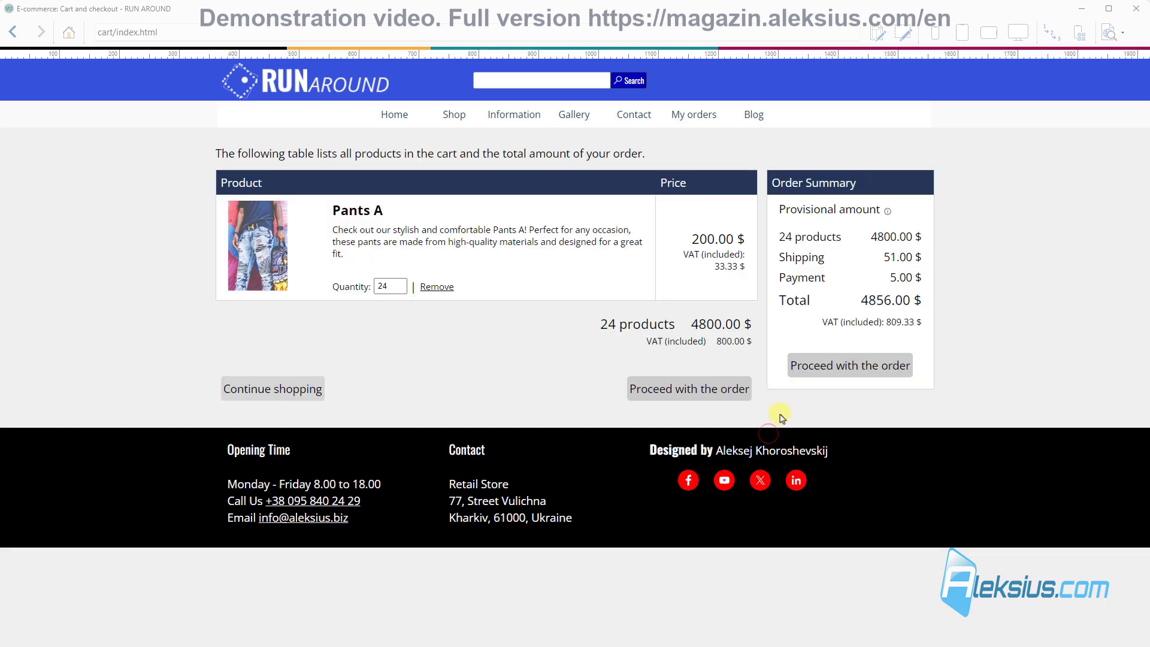
left_click(732, 390)
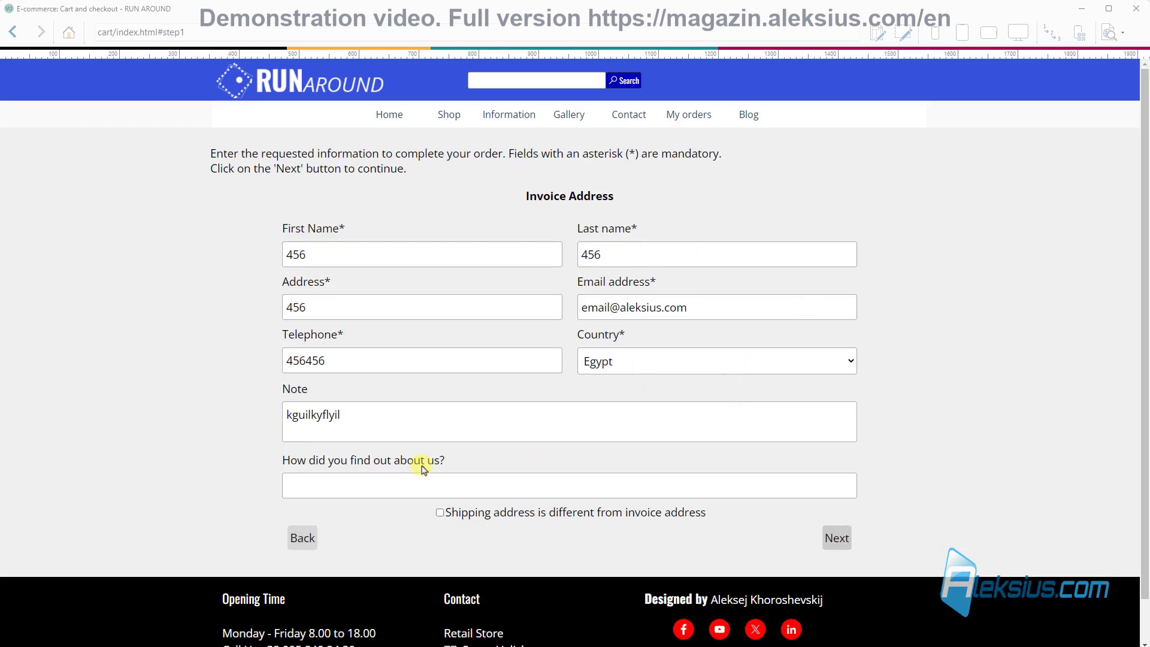
Step: Use the invoice address for shipping, continue to the order confirmation page, then close the preview
left_click(440, 513)
scroll(557, 291, "down", 4)
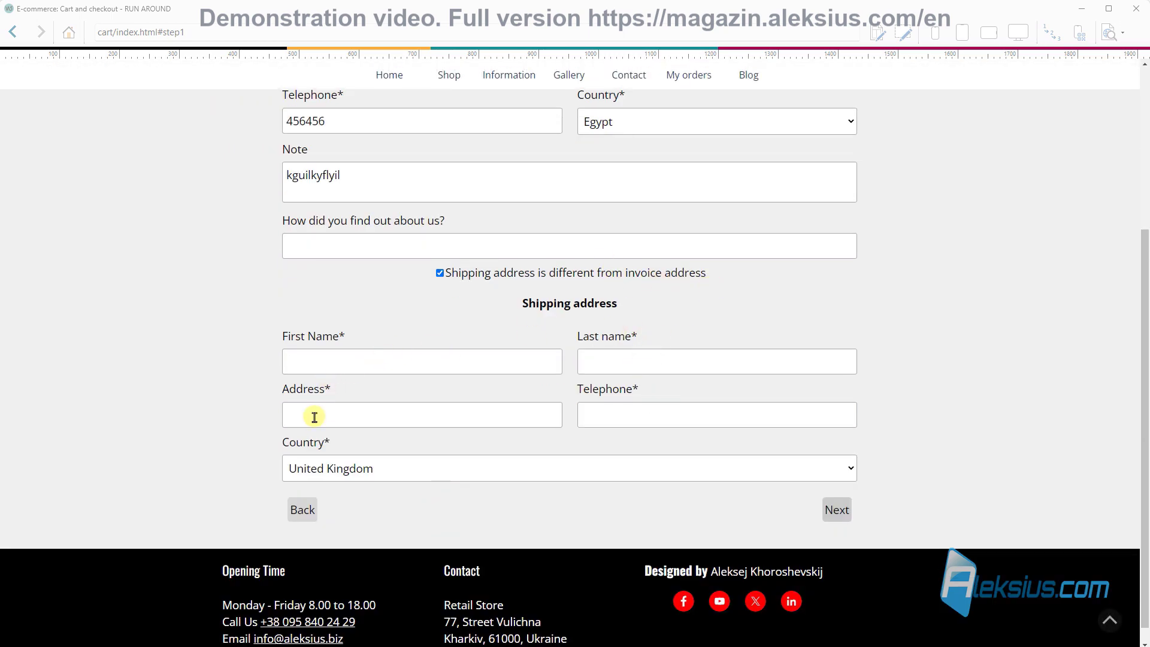
left_click(438, 274)
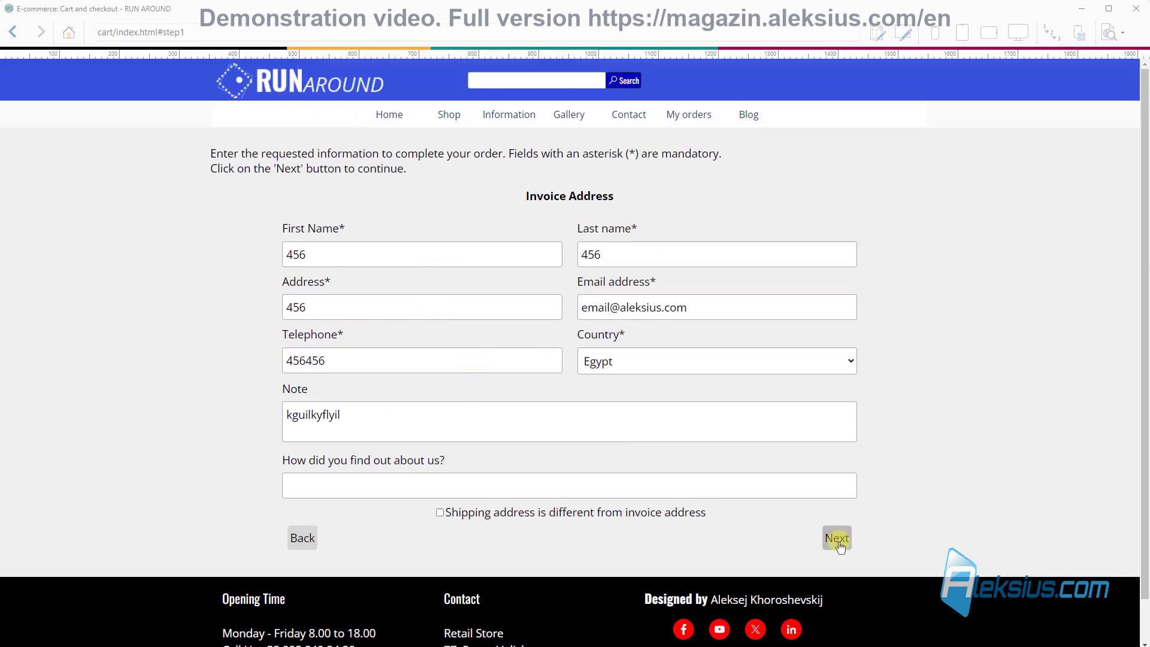
left_click(840, 539)
scroll(732, 493, "down", 2)
left_click(741, 490)
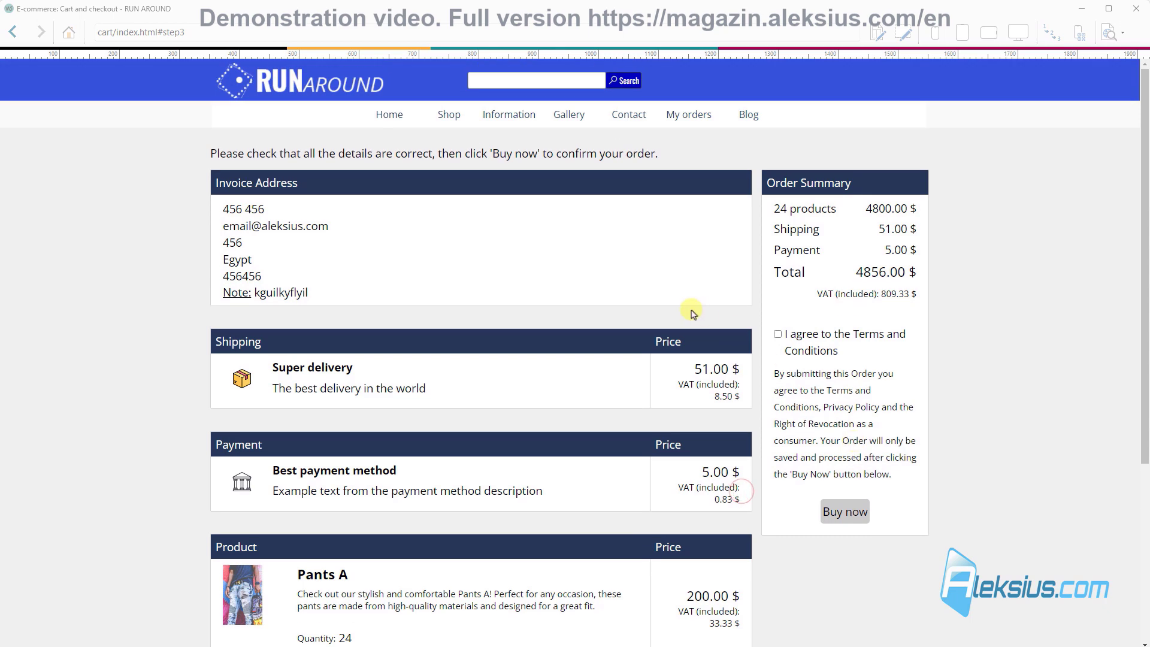
scroll(690, 314, "down", 4)
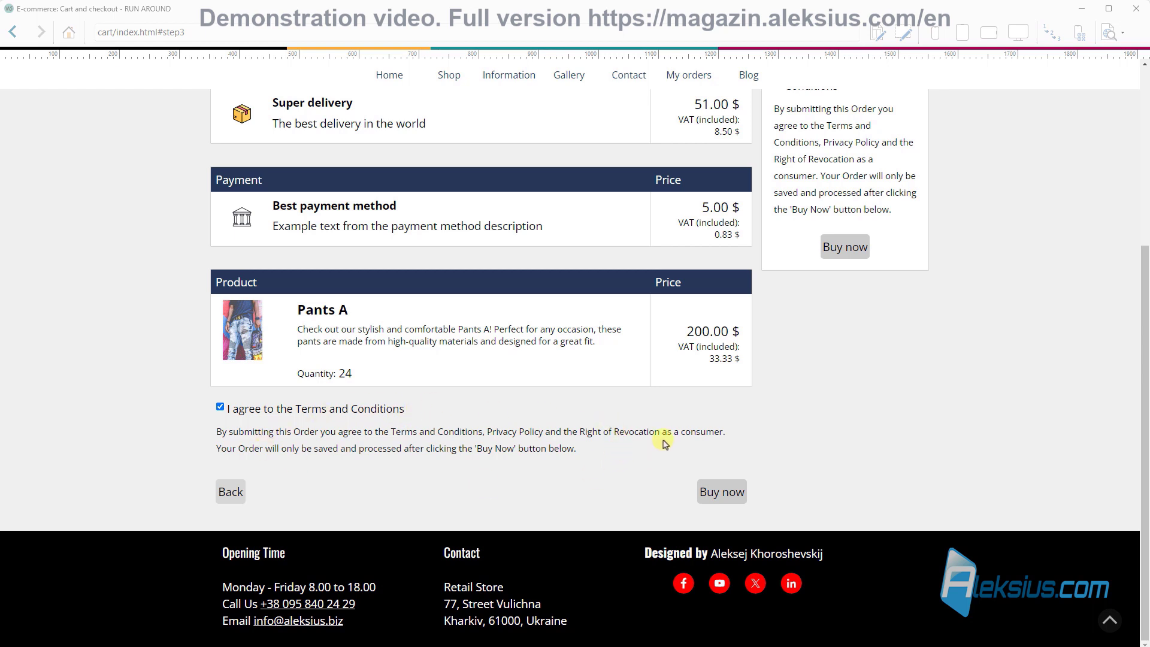
left_click(1134, 9)
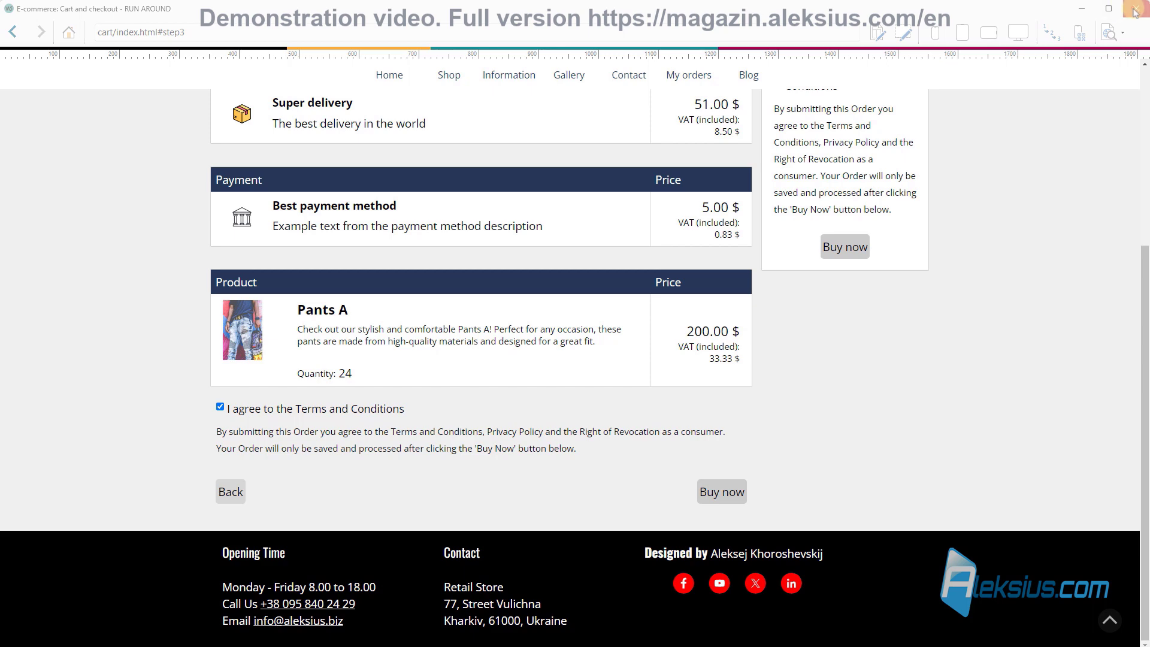
left_click(720, 192)
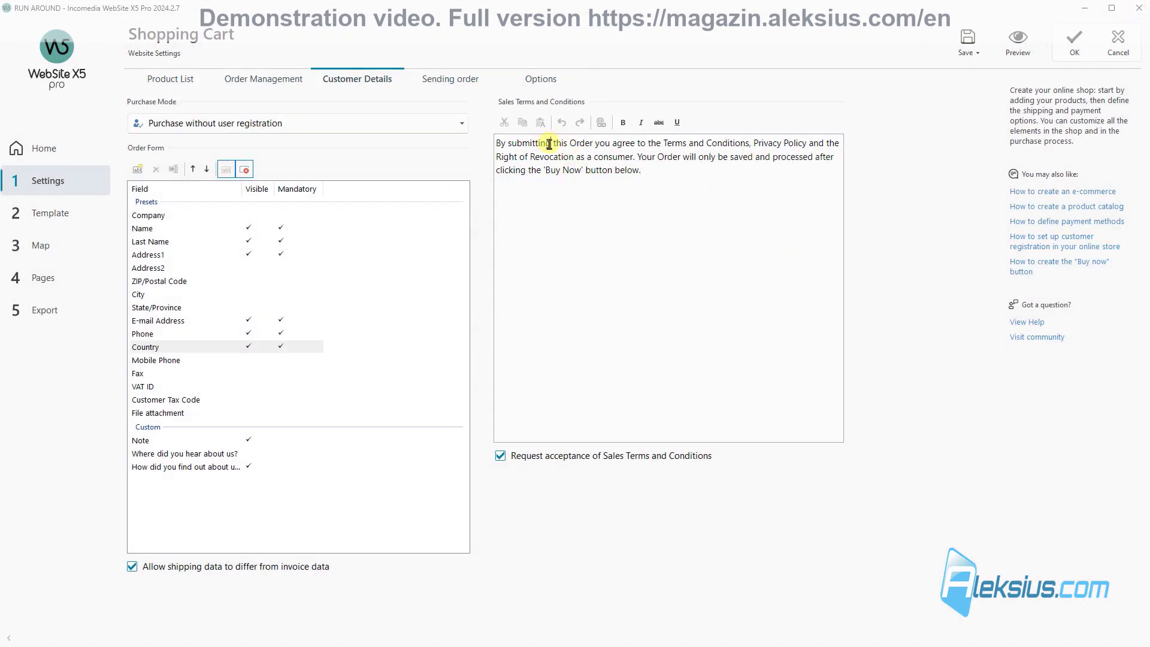
Step: Try linking 'By submitting' to a website page, cancel without a link, and show Sending order settings
left_click_drag(549, 144, 477, 142)
left_click(601, 122)
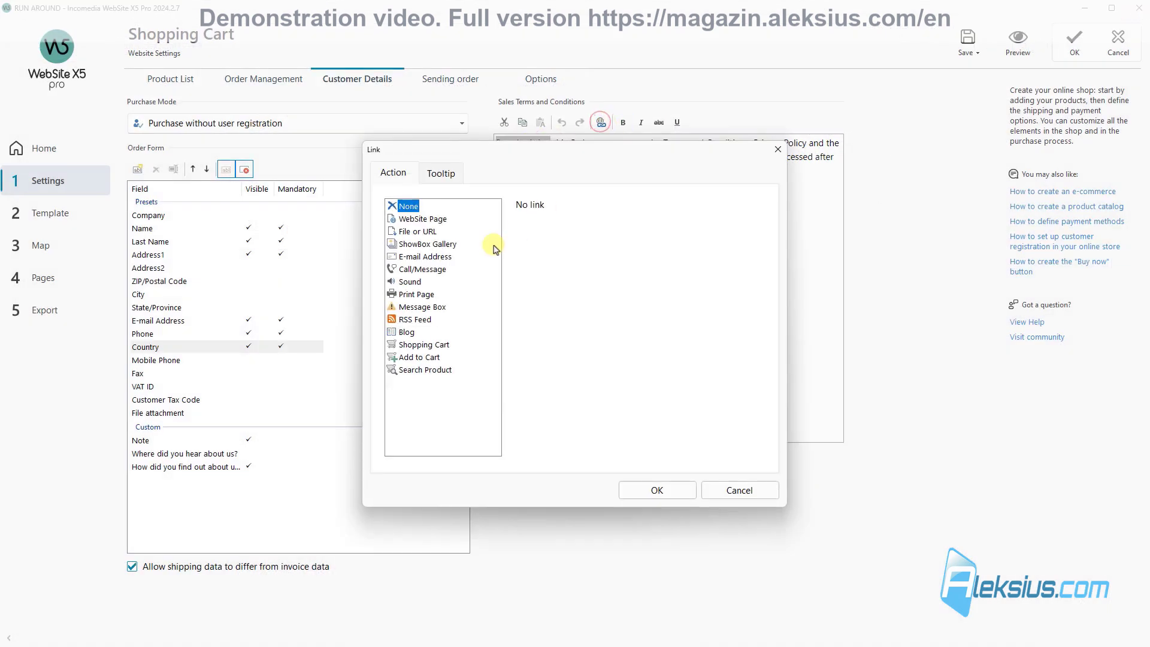
left_click(446, 219)
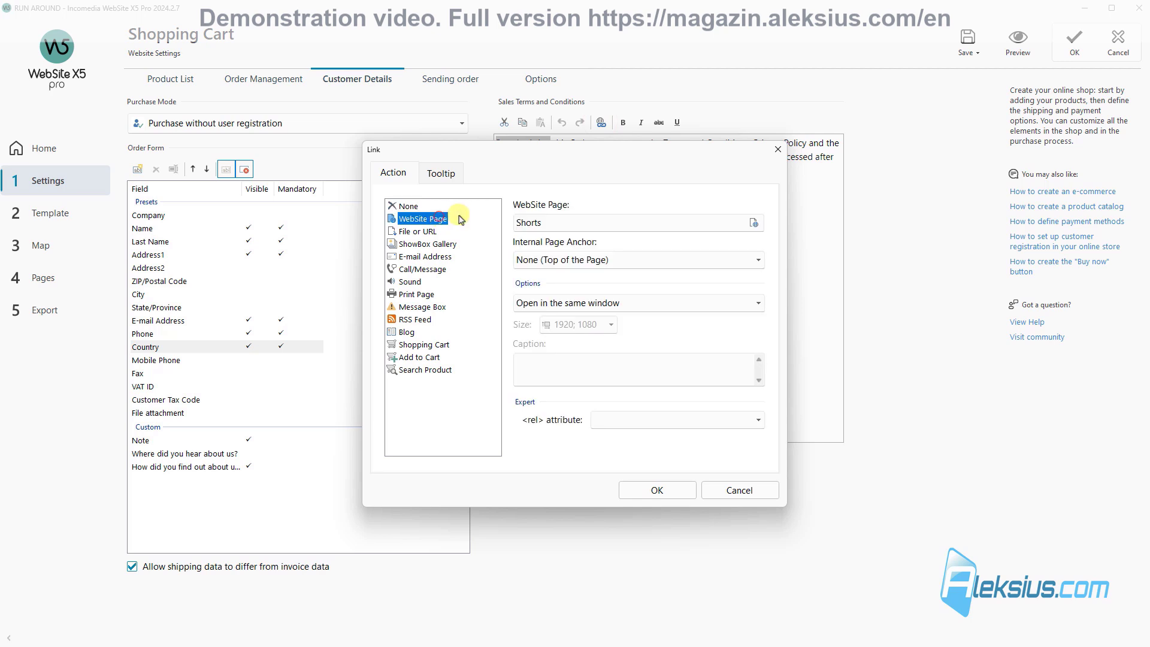
left_click(779, 149)
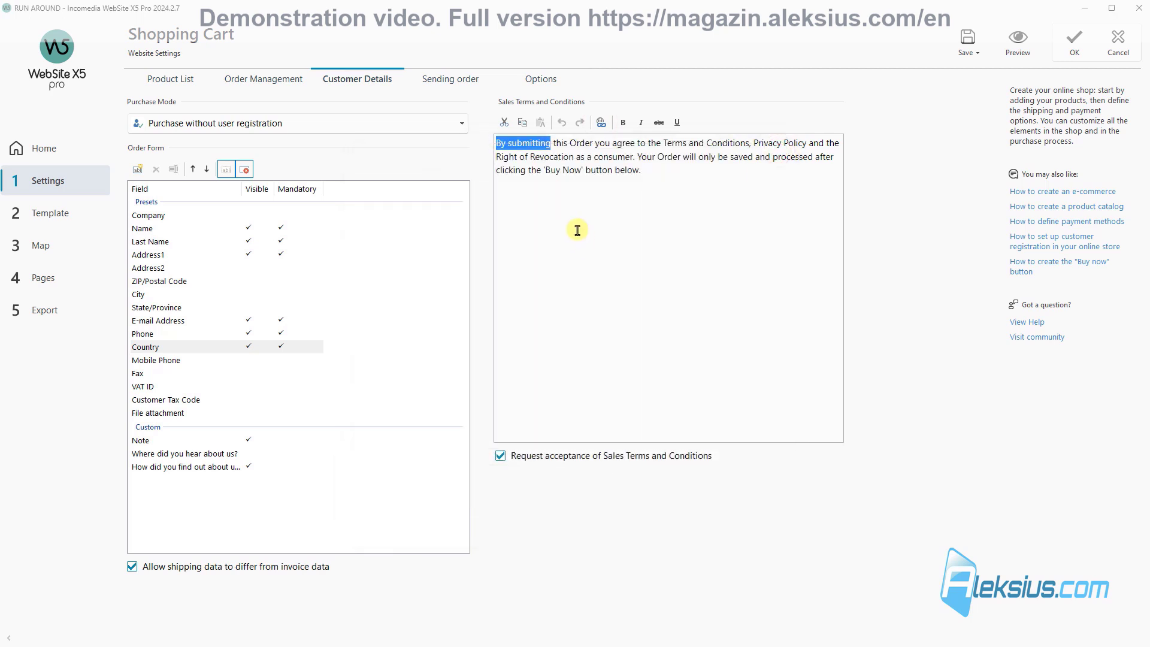
left_click(456, 81)
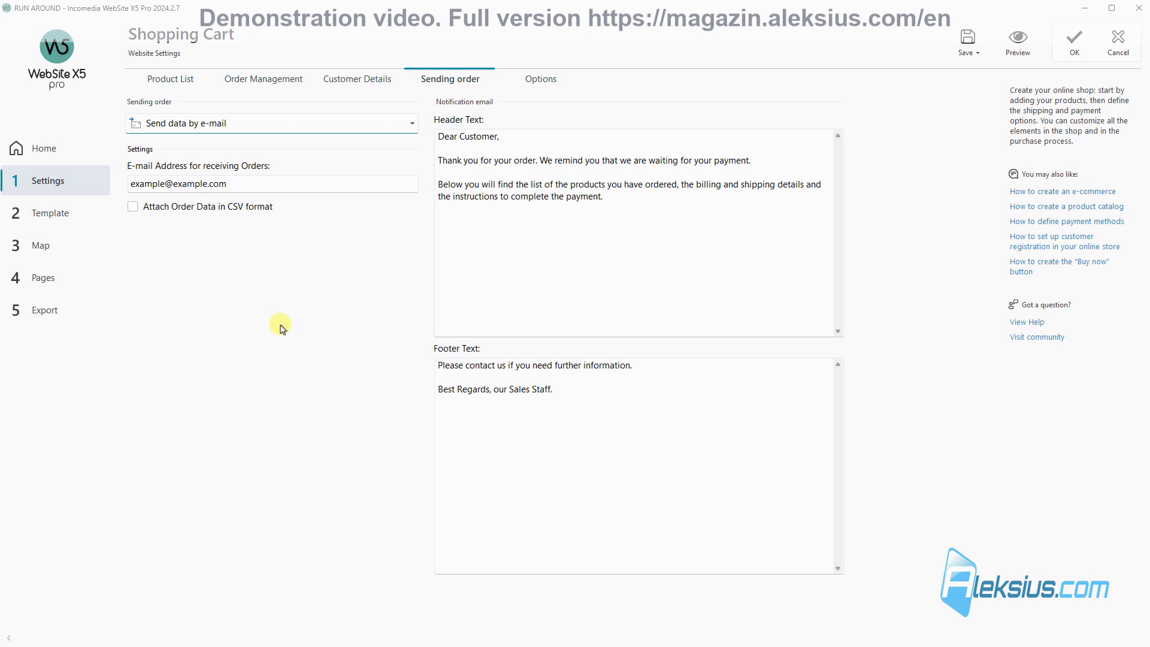
Step: Set the shop's own e-mail as the order recipient and attach order data in CSV format
double_click(247, 185)
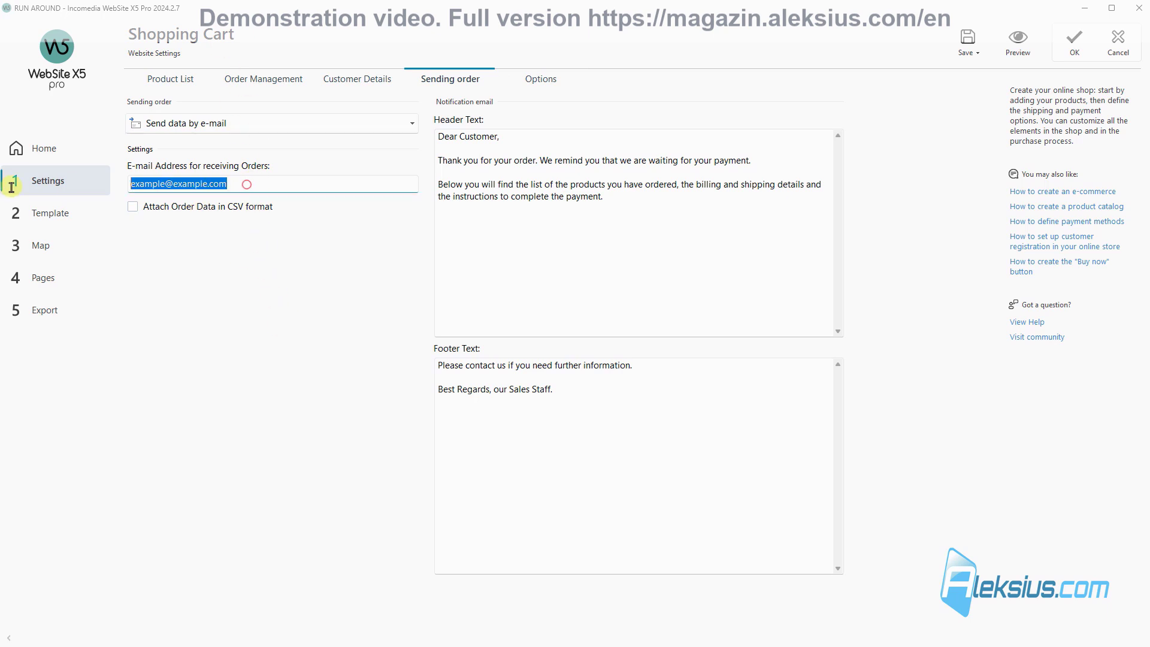
key("ctrl+v")
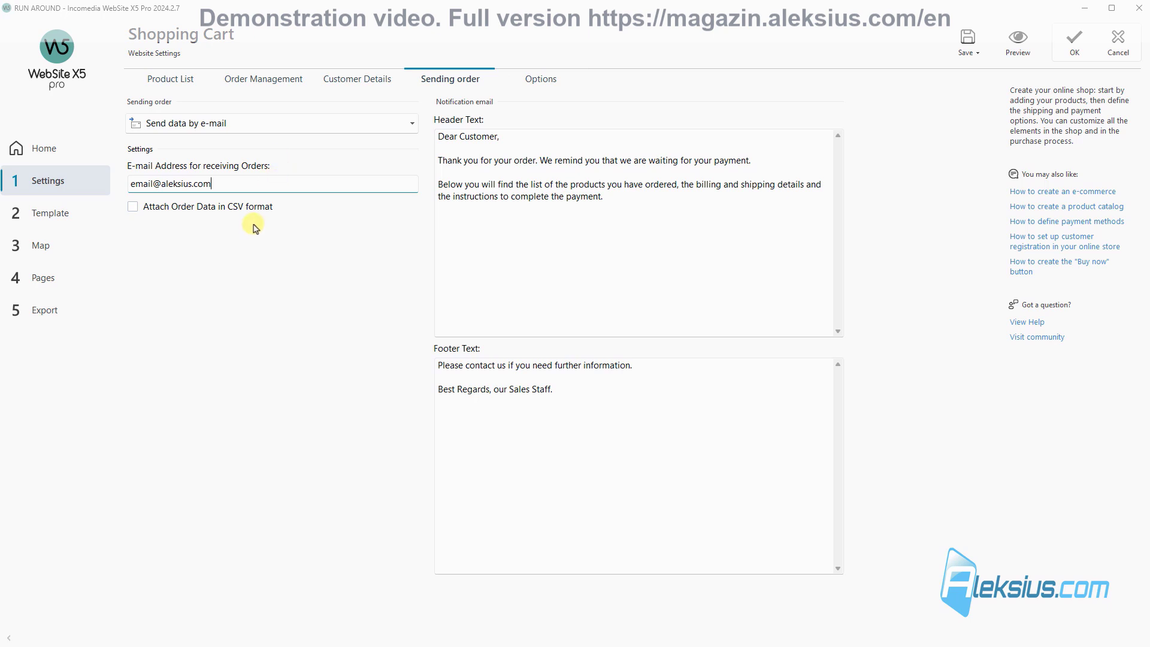
left_click(133, 208)
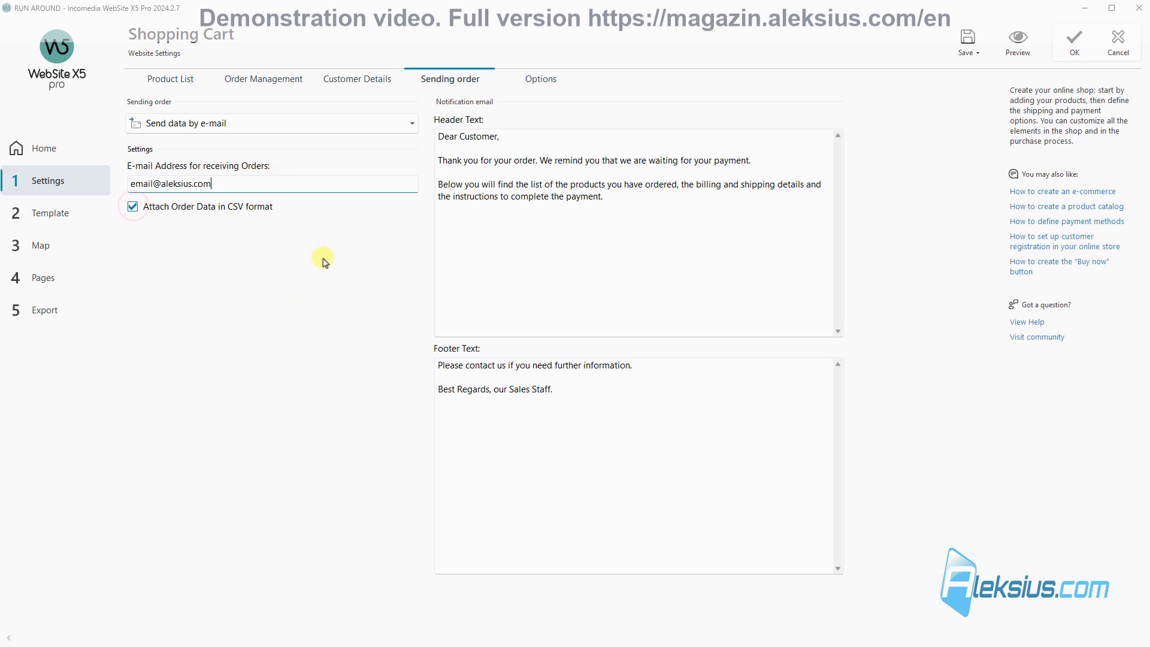
Step: Try Send data to the Database with the shop's admin e-mail, revert to e-mail sending, and save
left_click(314, 125)
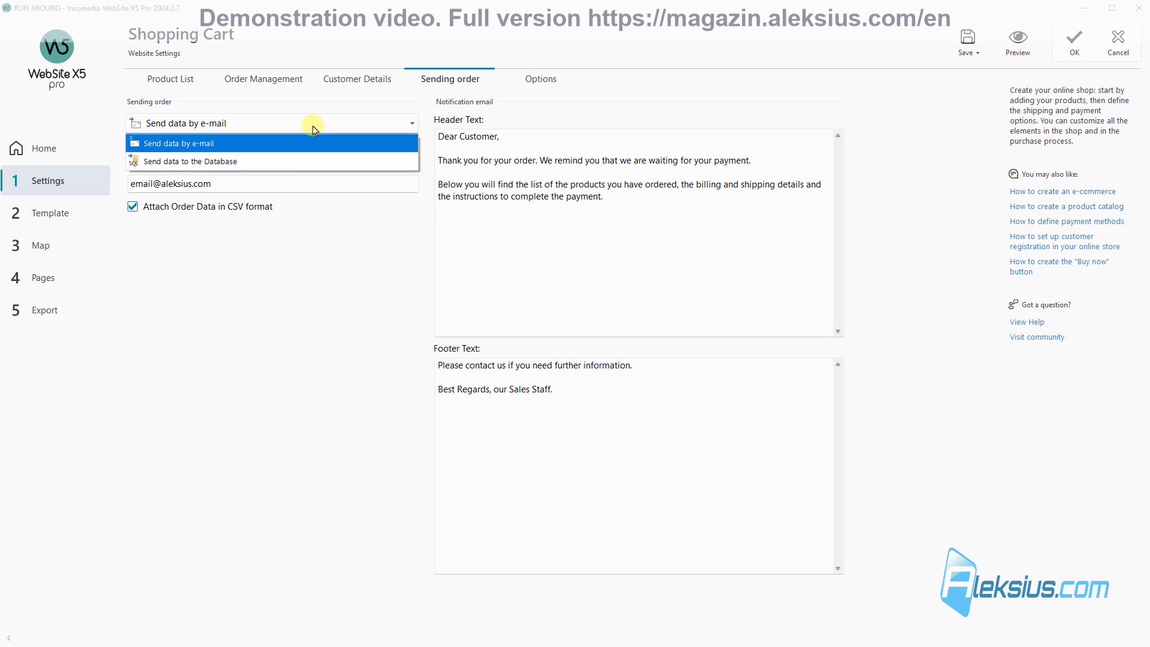
left_click(286, 163)
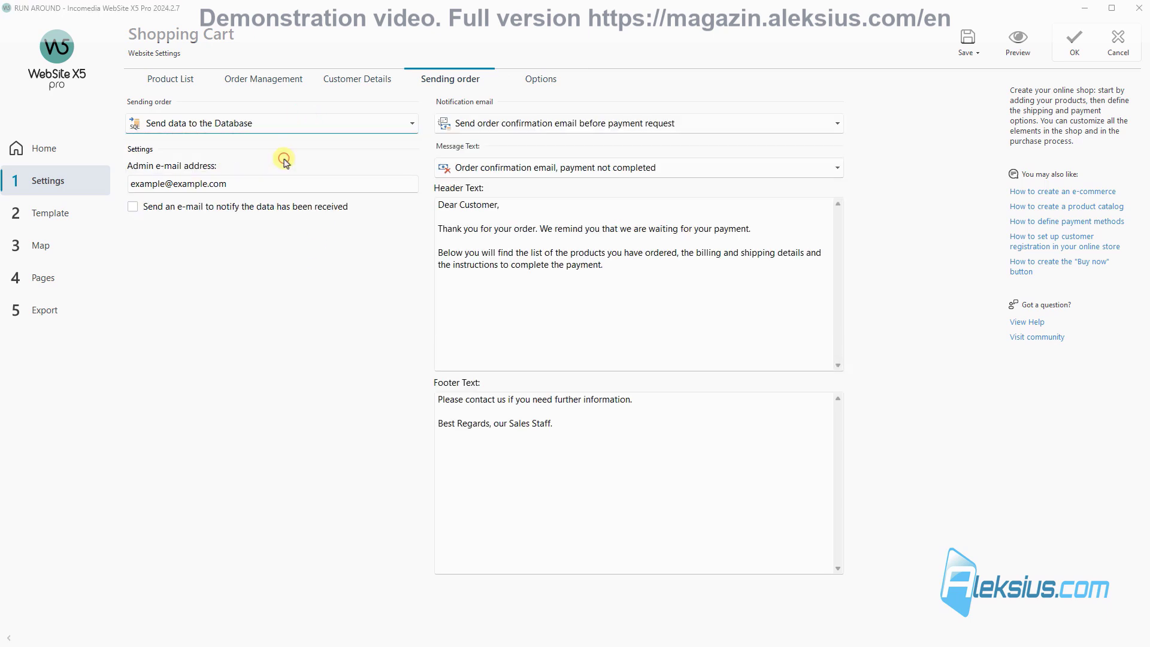
left_click(259, 190)
left_click_drag(235, 184, 113, 180)
key("ctrl+v")
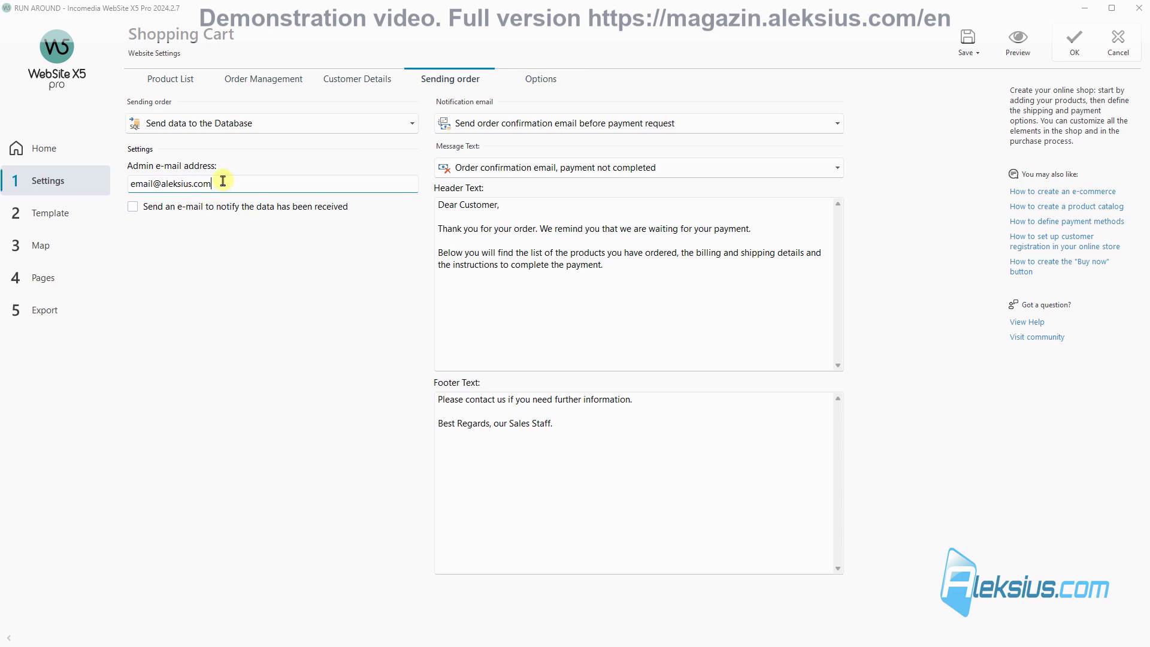
left_click(244, 123)
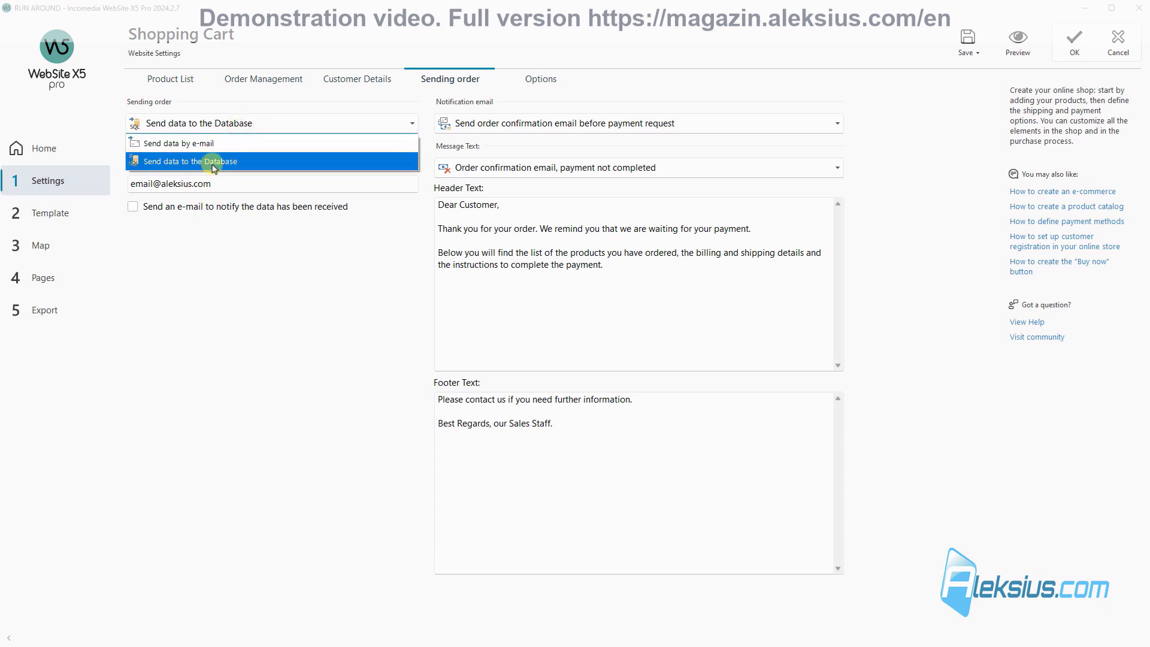
left_click(188, 144)
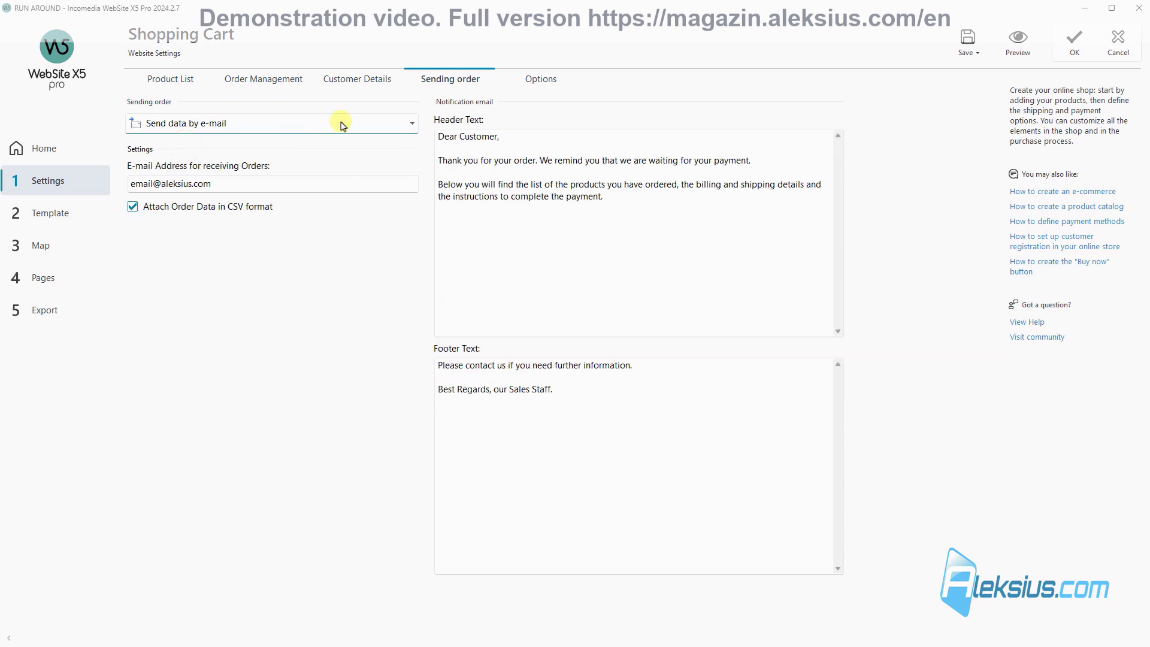
left_click(973, 47)
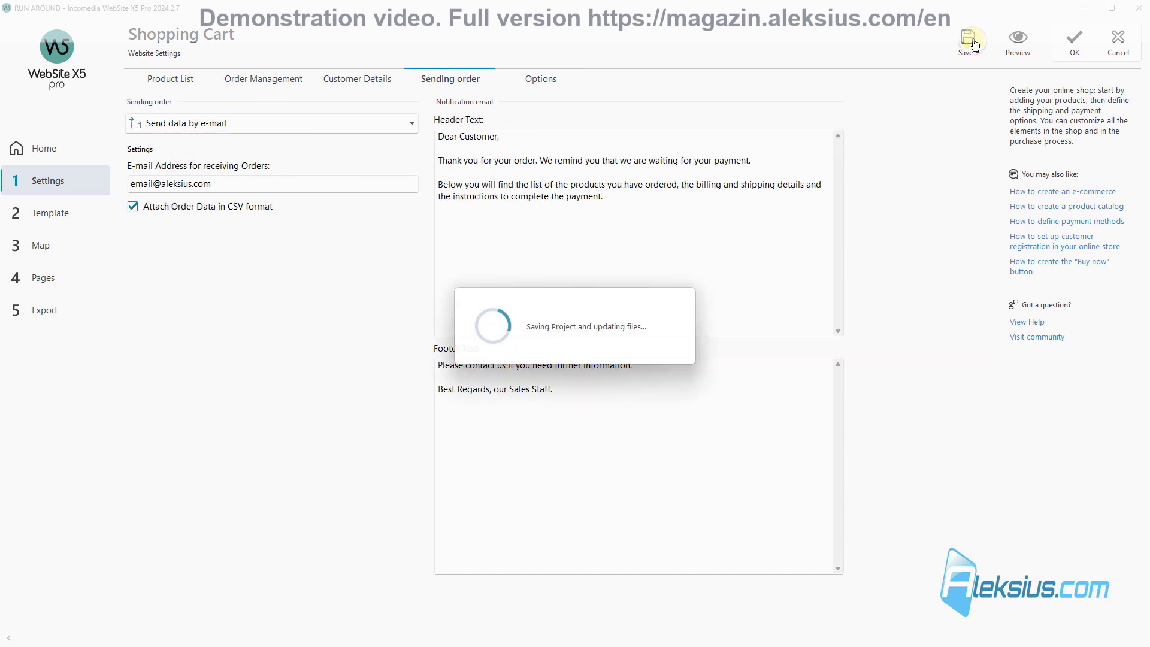
left_click(552, 77)
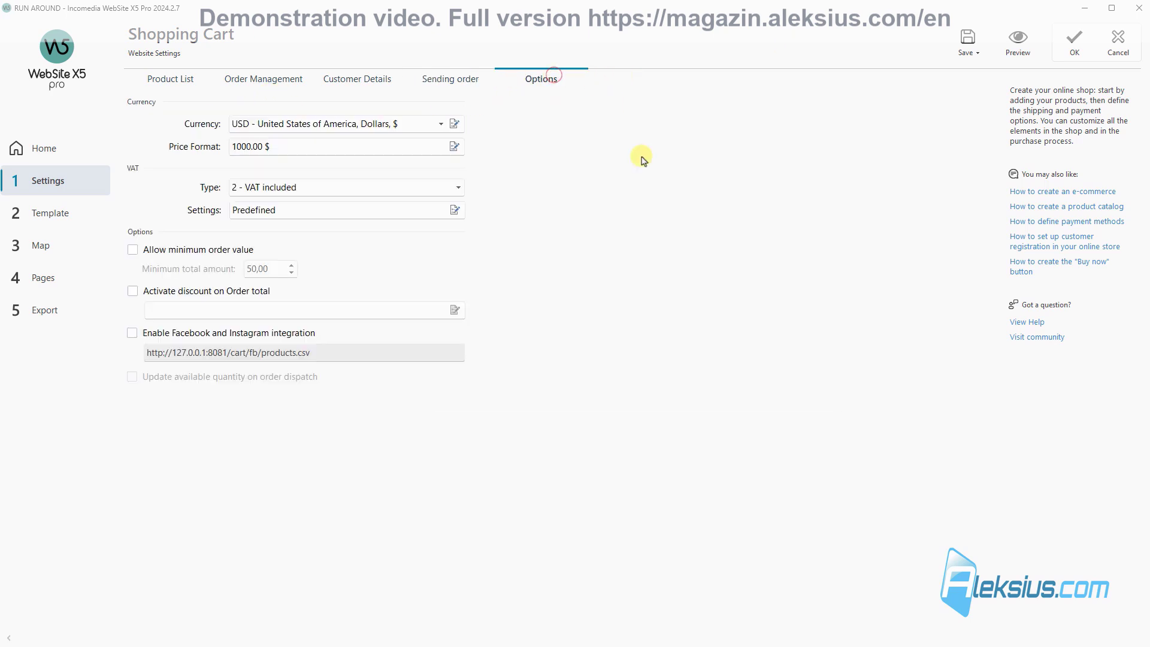
Step: Browse the Currency dropdown list, leaving the currency unchanged
left_click(441, 126)
mouse_move(442, 258)
left_mouse_down()
mouse_move(441, 147)
mouse_move(446, 249)
left_mouse_up()
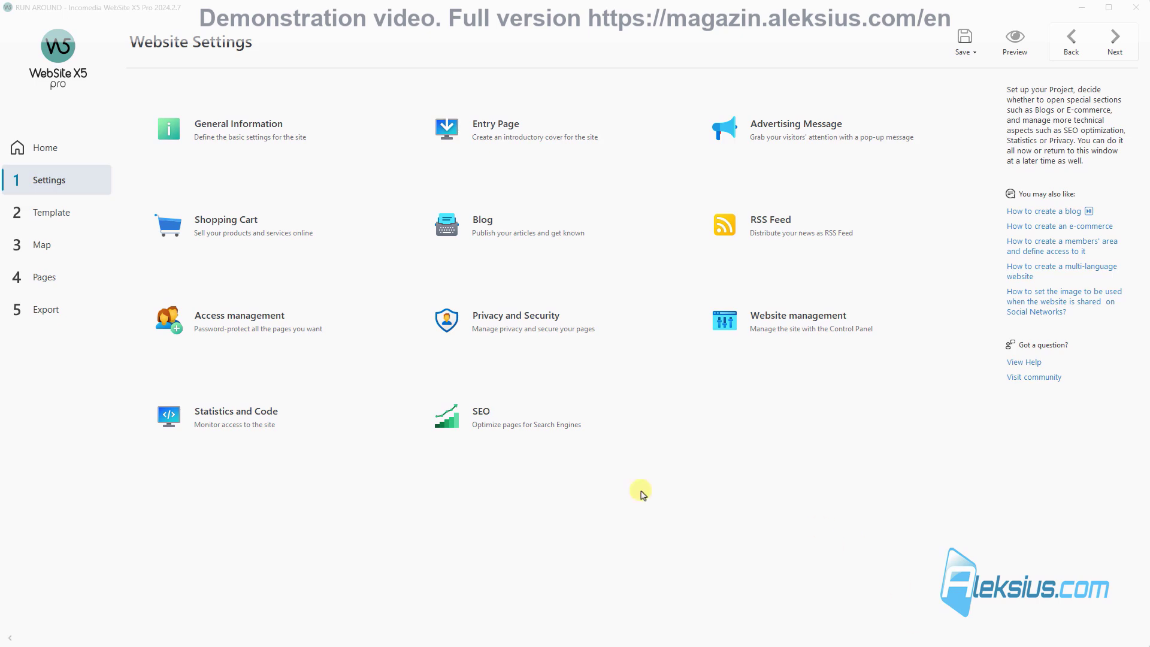
Step: Make the Gift product a digital download of cart_icon.png and acknowledge the database warning
left_click(282, 225)
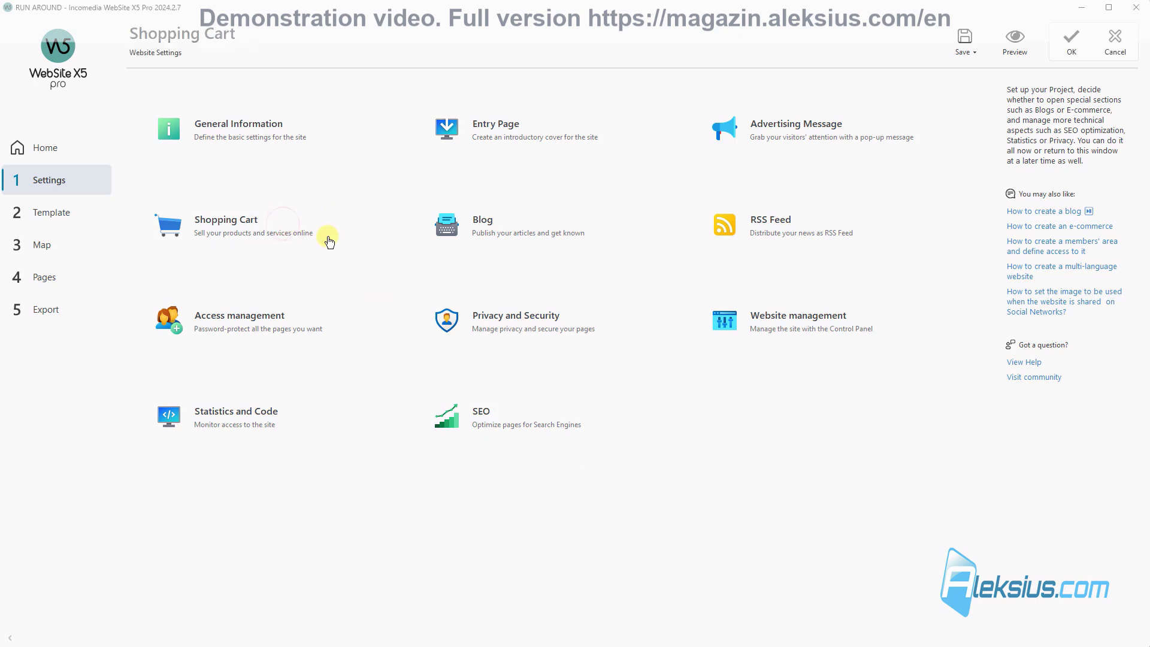
double_click(216, 254)
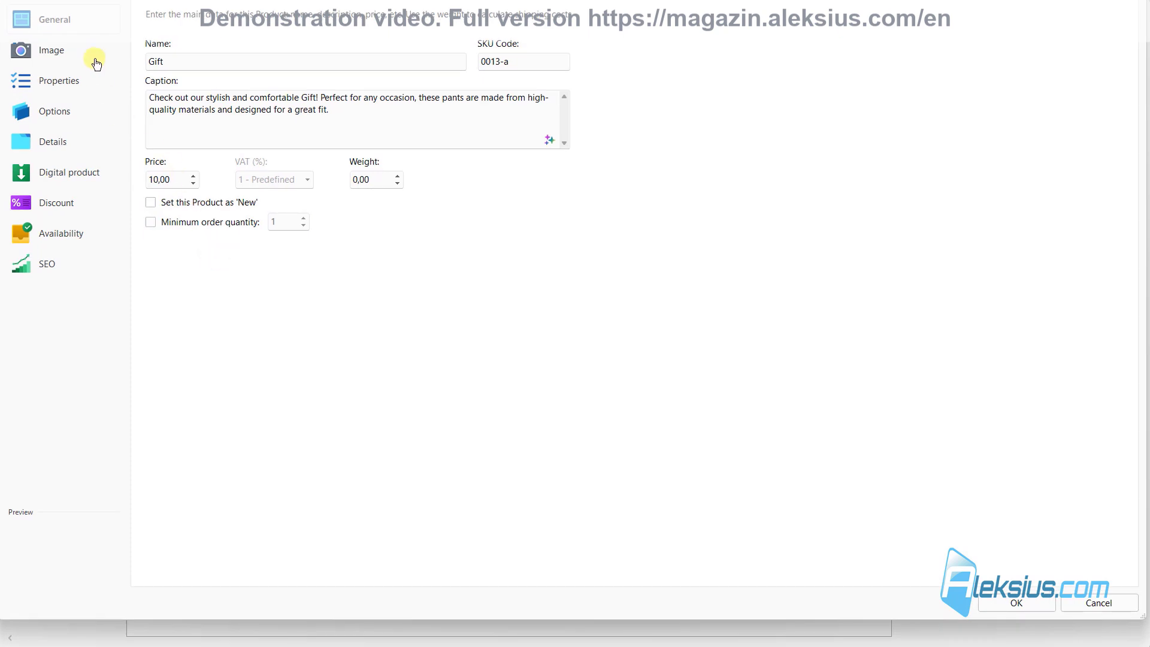
left_click(72, 171)
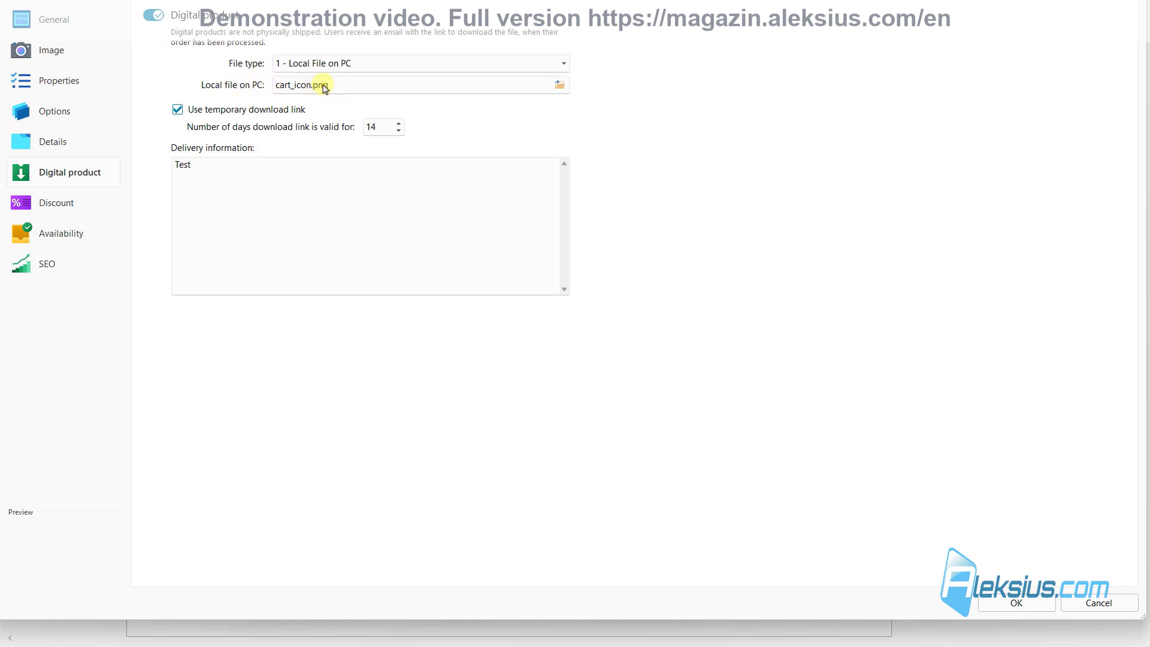
left_click(1018, 611)
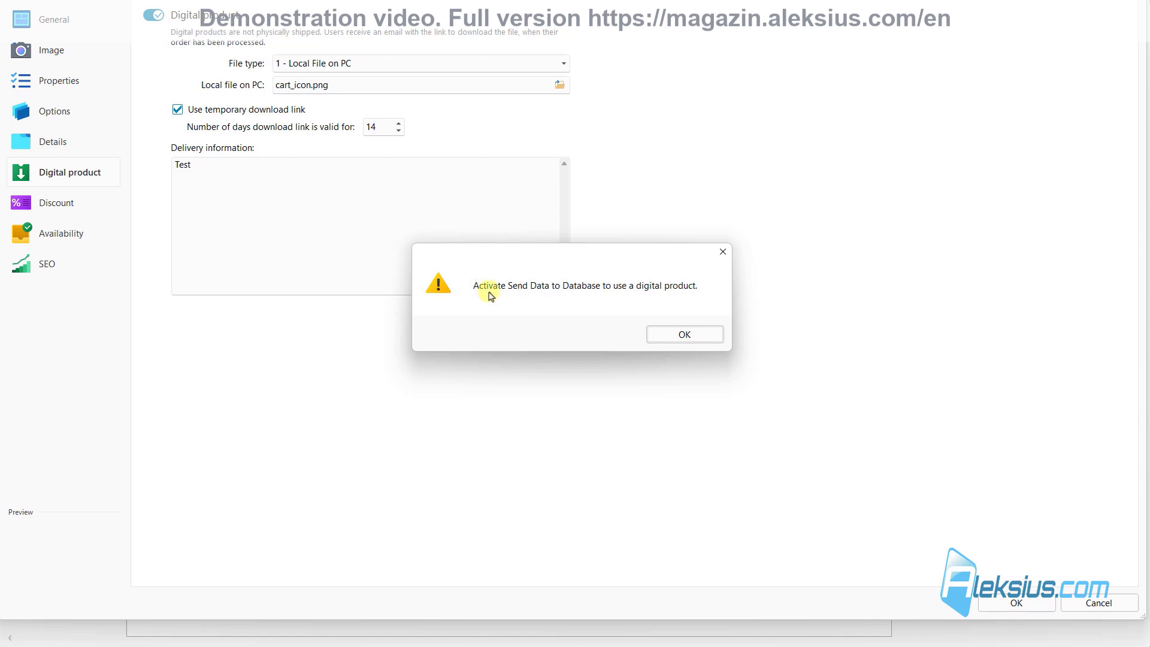
left_click(676, 334)
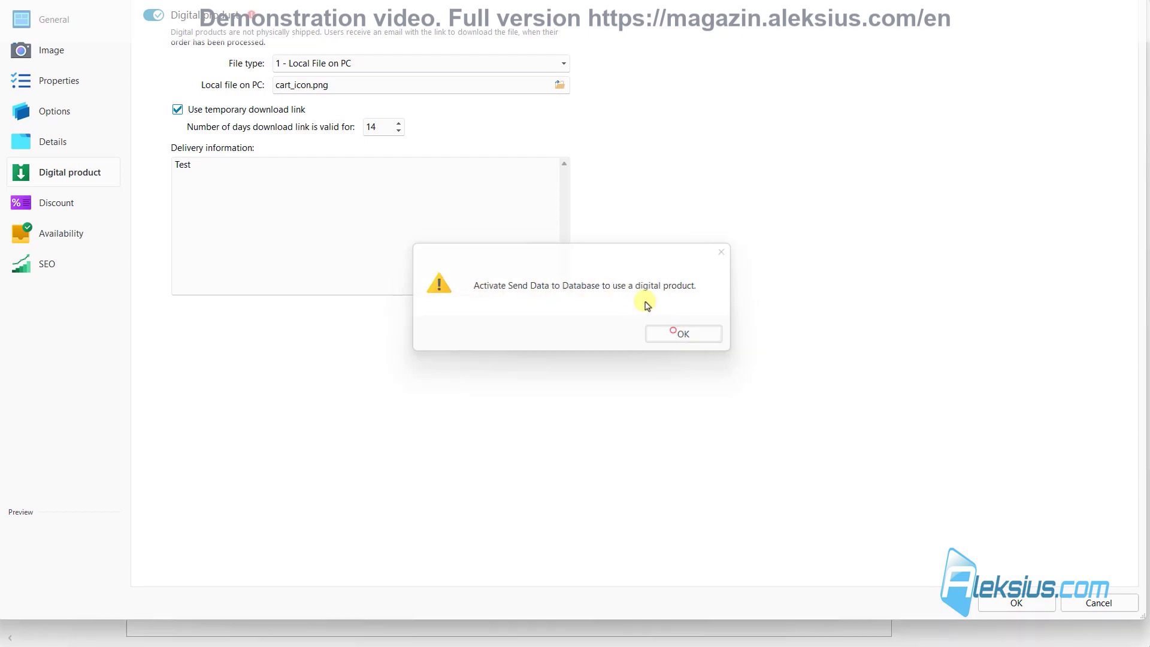
Step: Switch order sending to Send data to the Database, enter the admin e-mail, enable new-order notification, and save
left_click(1013, 602)
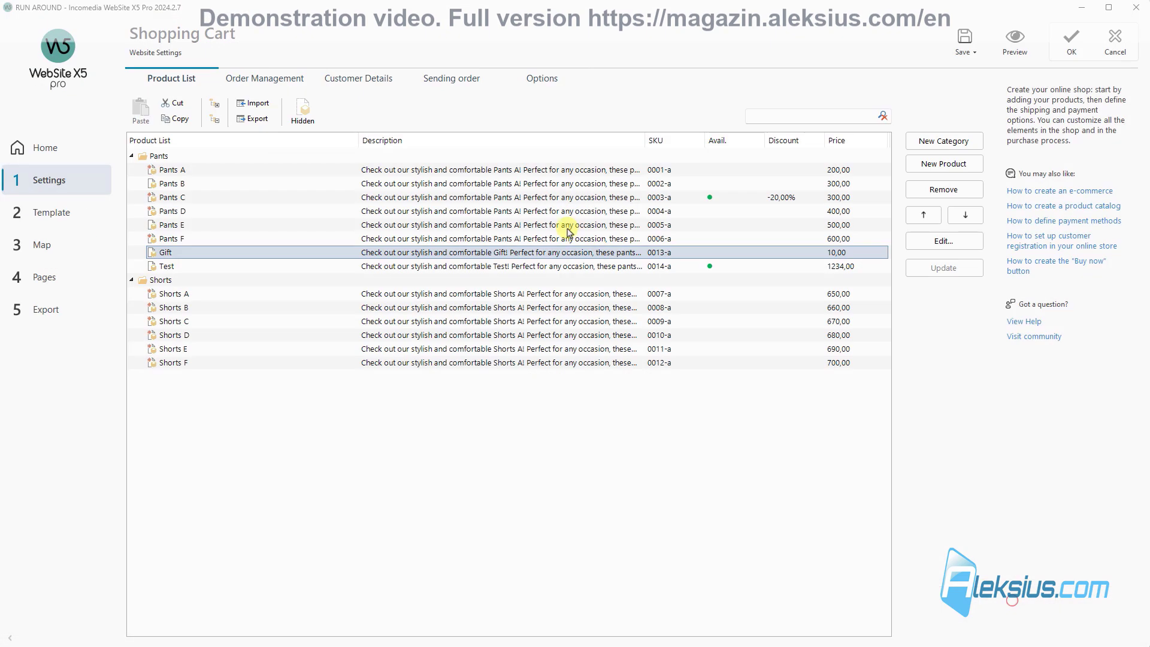
left_click(443, 87)
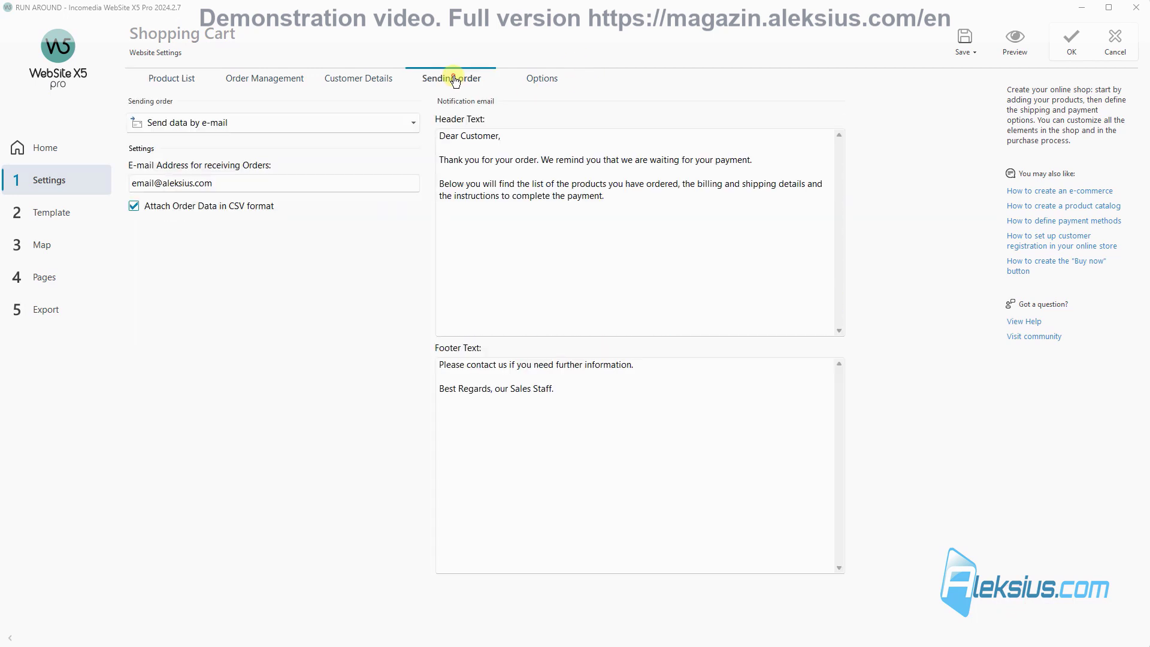
left_click(329, 117)
left_click(275, 159)
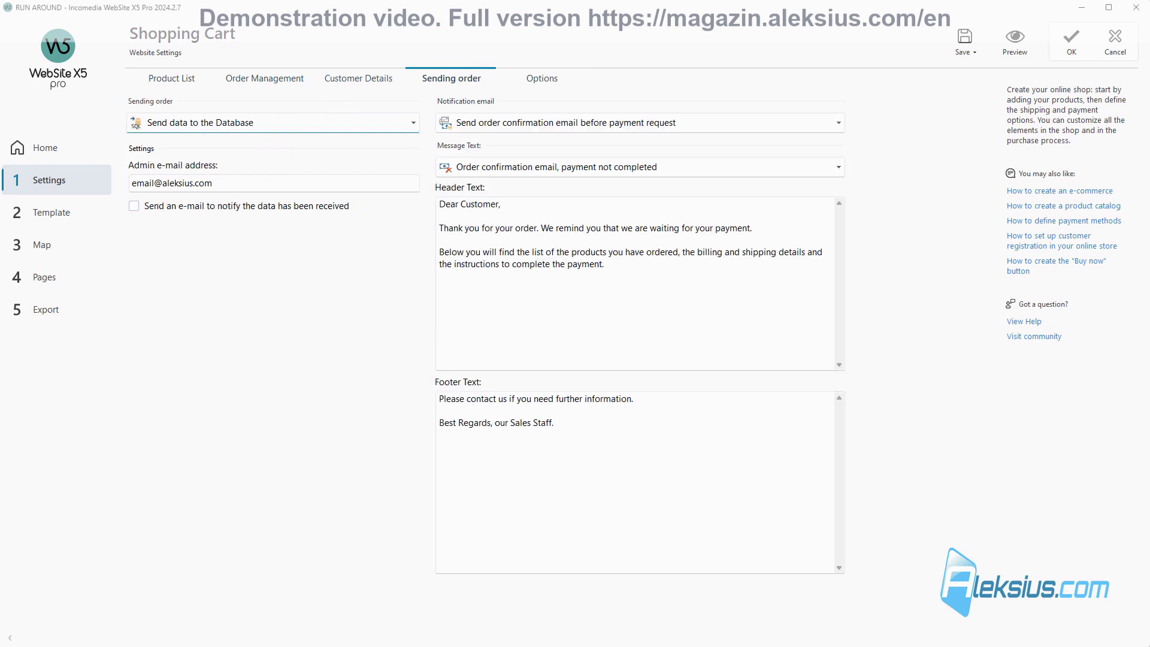
left_click(228, 183)
key("ctrl+a")
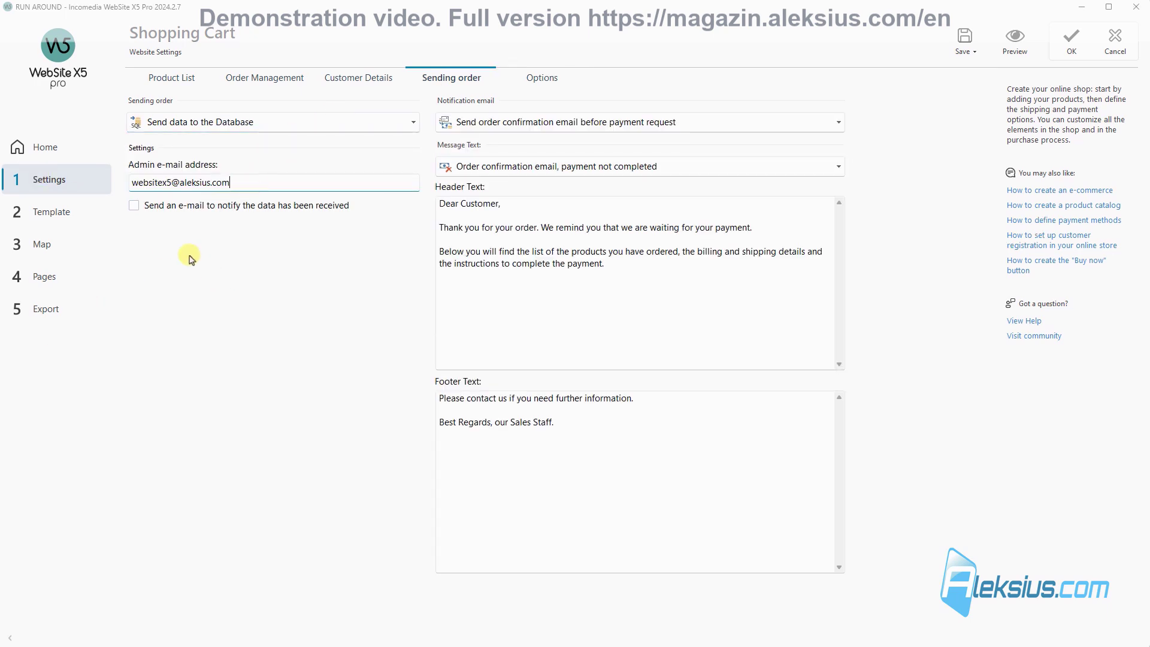
left_click(133, 206)
left_click(964, 40)
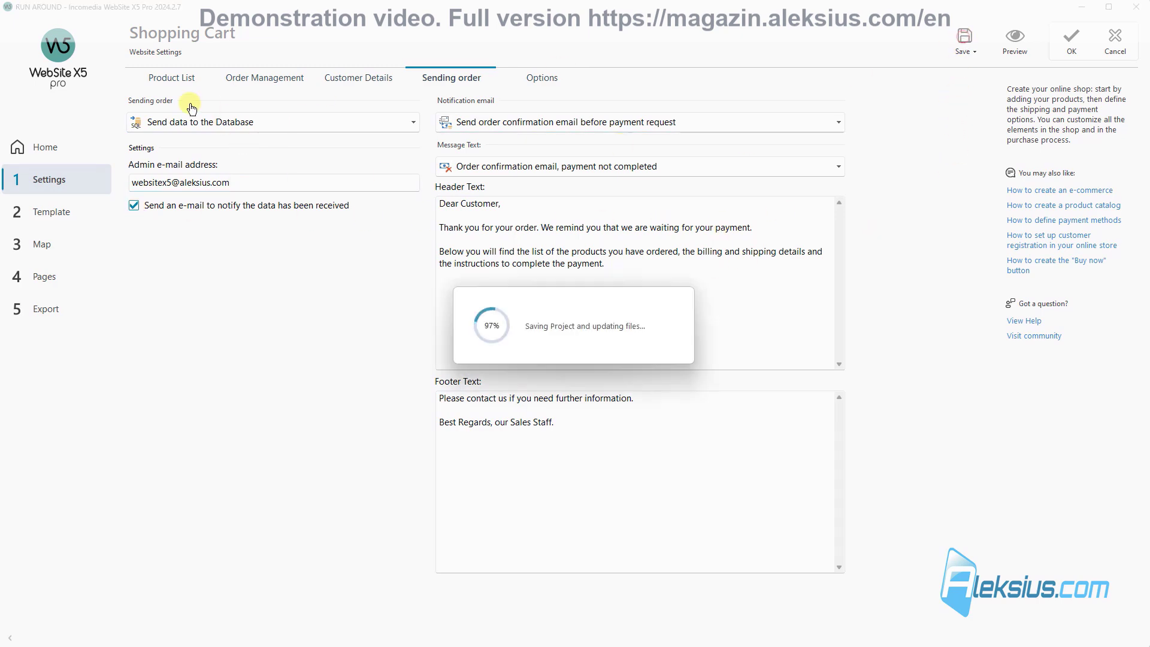
Step: Confirm the Gift product's settings as a digital product in the product list
left_click(173, 79)
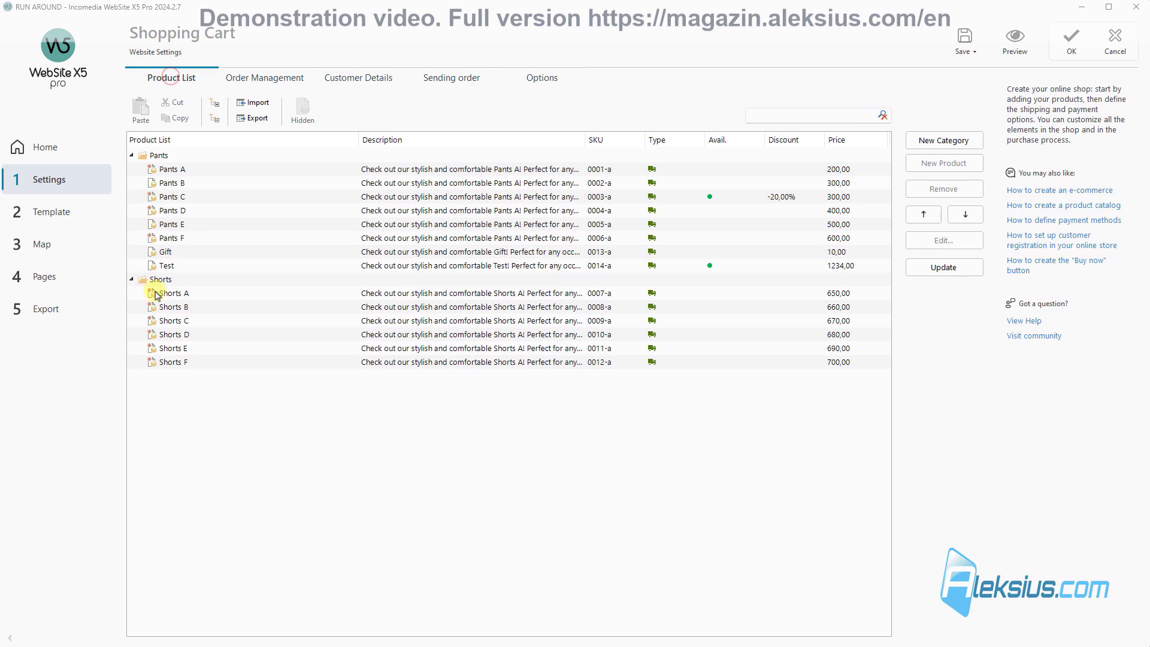
double_click(195, 254)
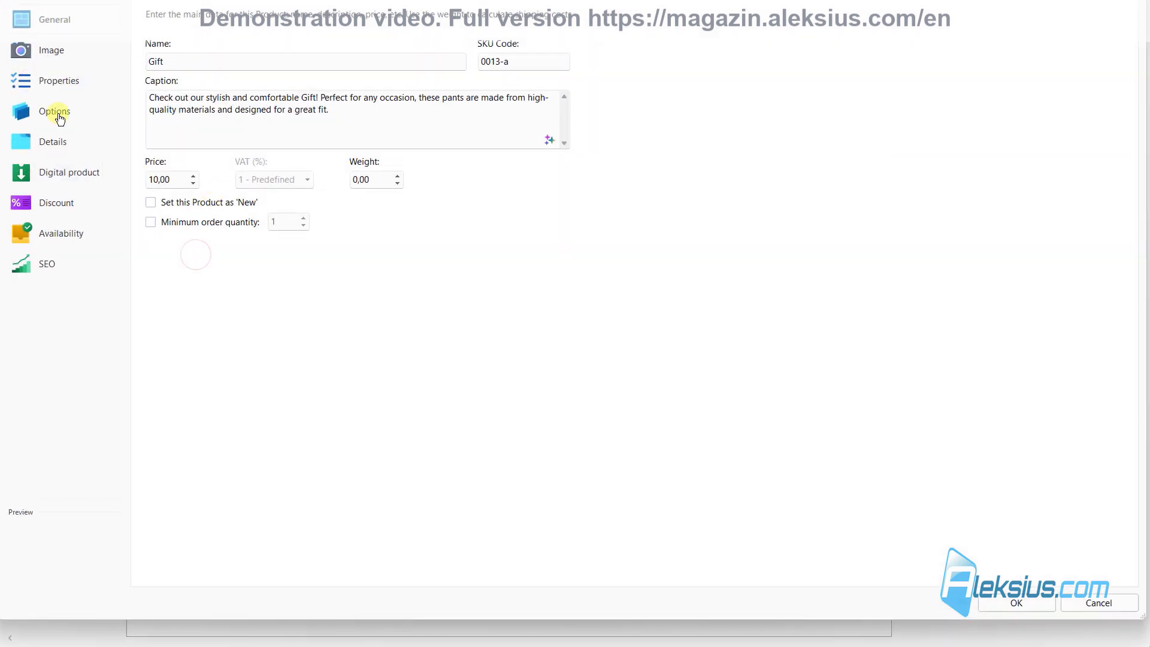
left_click(69, 181)
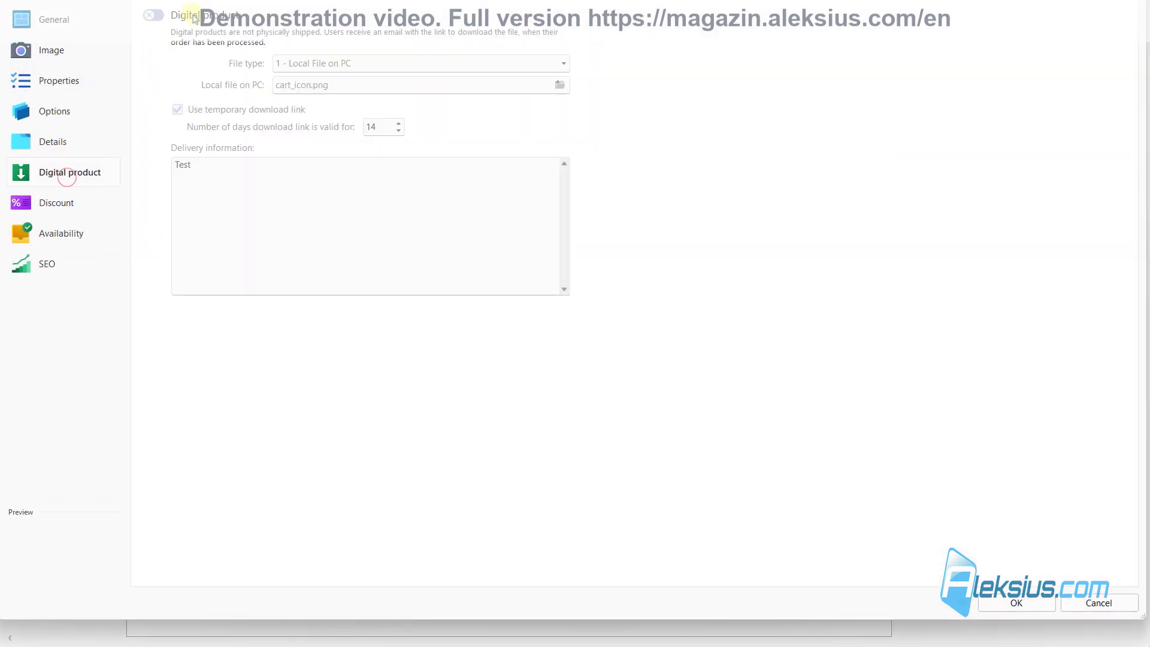
left_click(1007, 602)
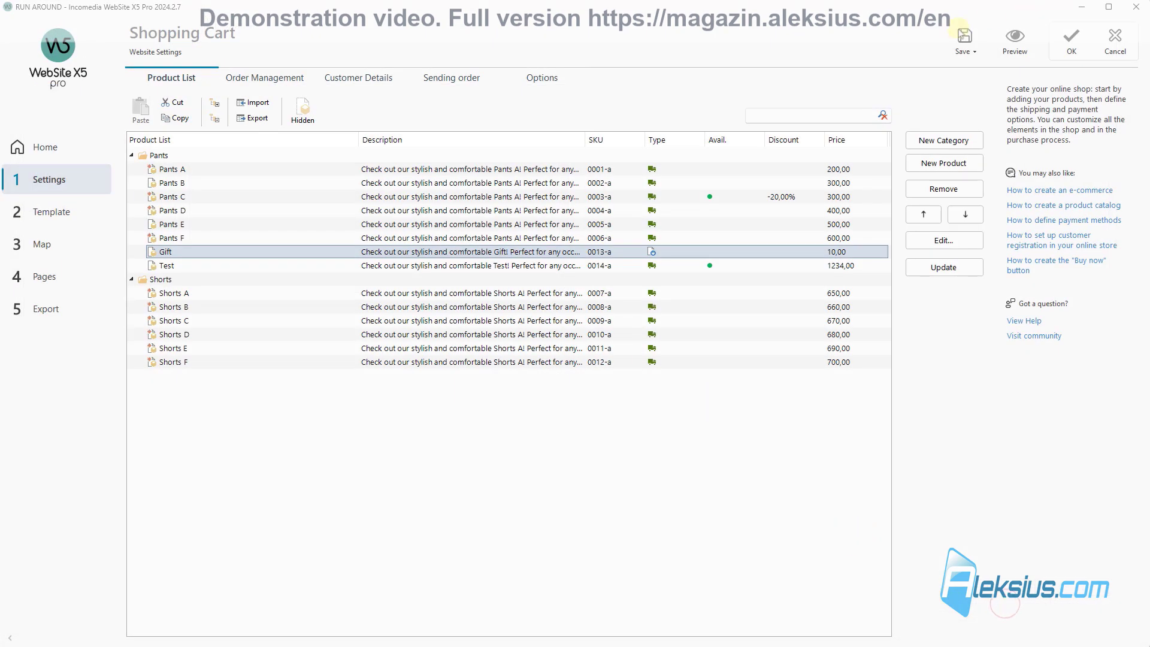
Step: Save the project and go to step 5 Export, choosing Upload the Website to Internet
left_click(969, 43)
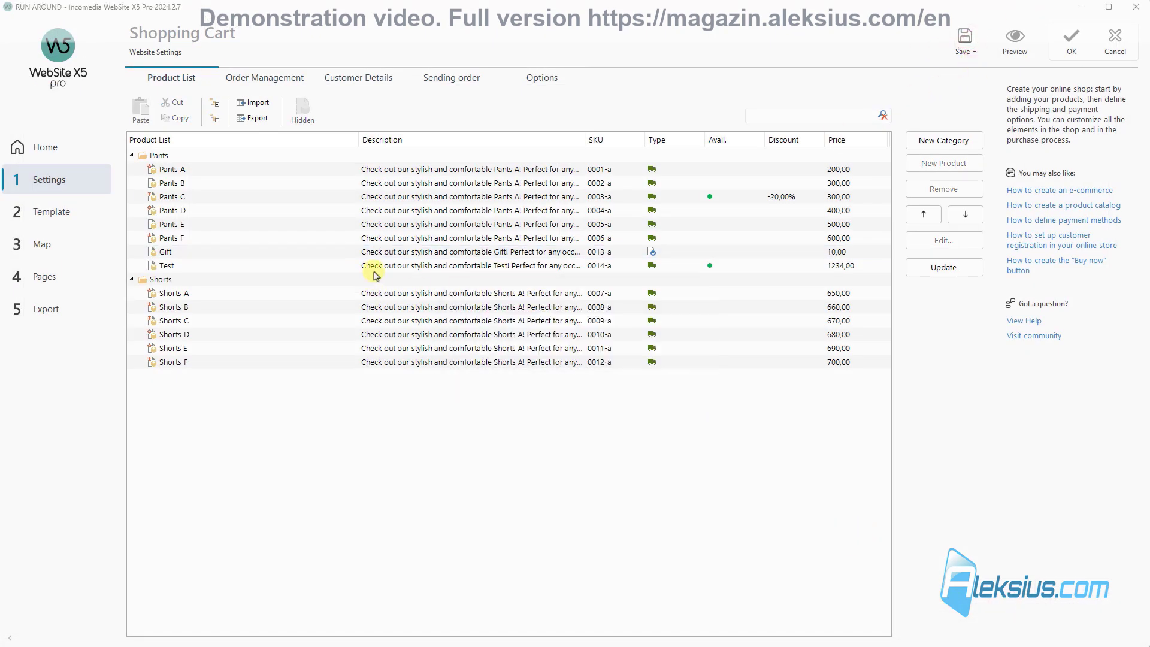
left_click(66, 307)
left_click(293, 124)
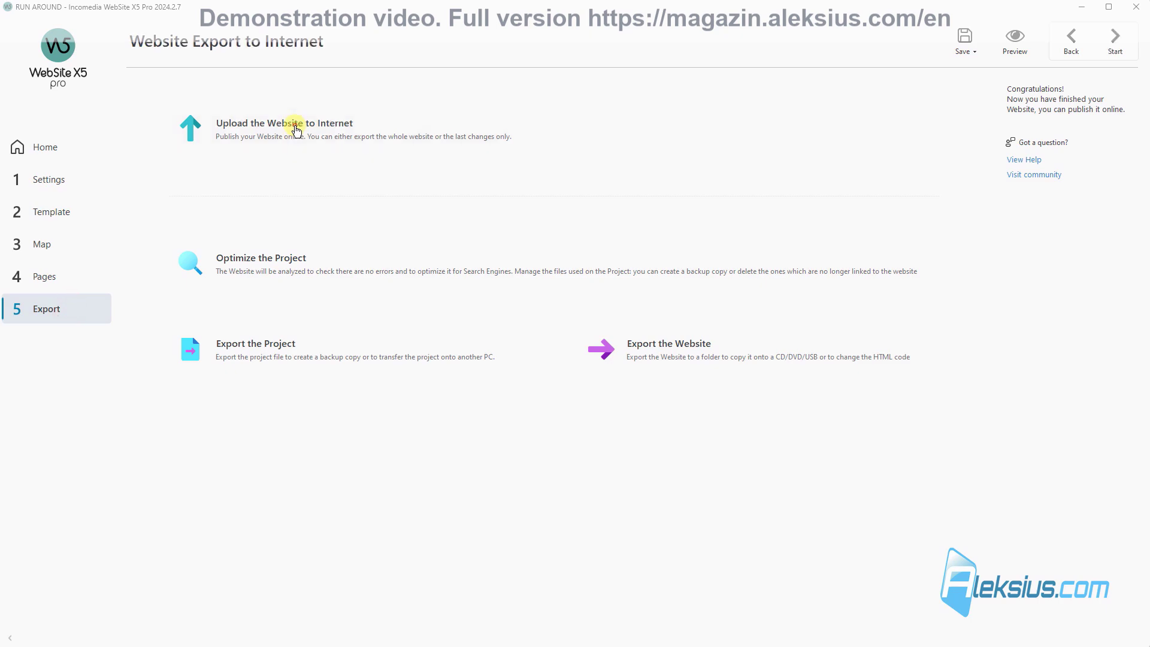
Step: Publish the website, then add the Gift product to the cart on the live Shop page
left_click(1107, 43)
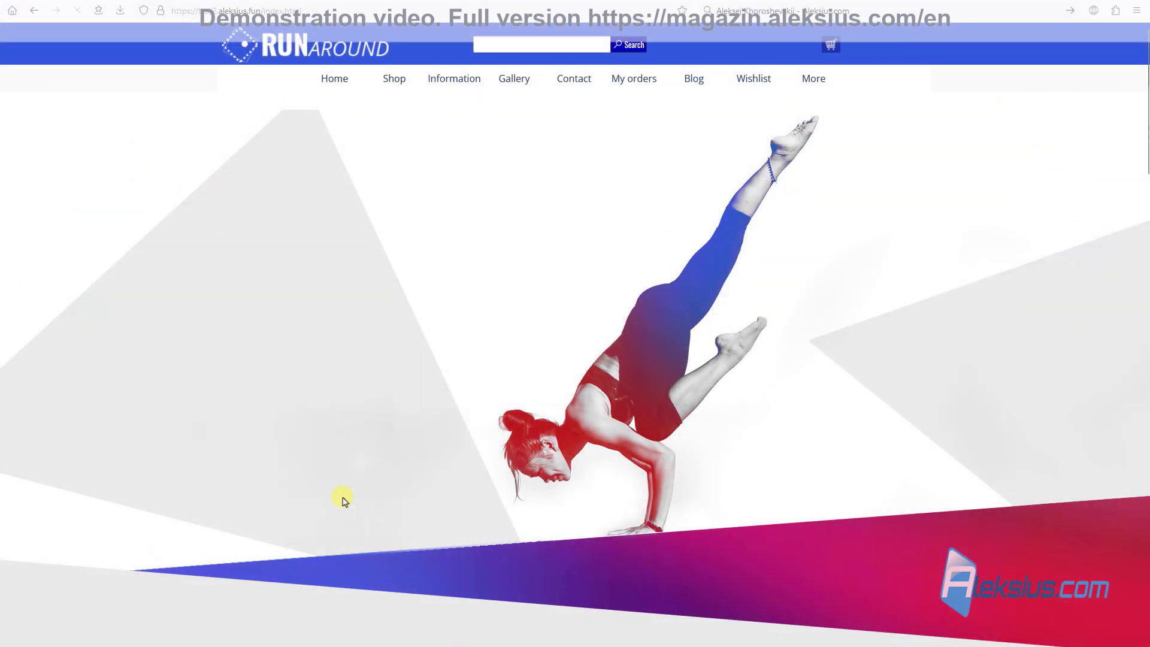
left_click(405, 84)
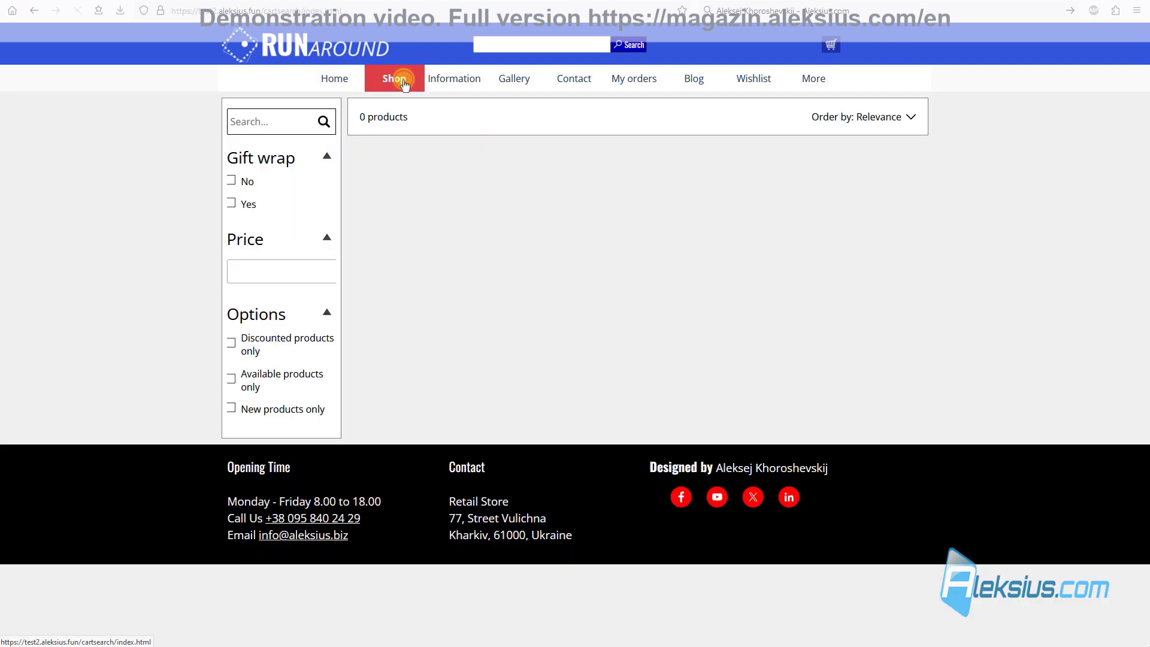
scroll(800, 336, "down", 3)
scroll(800, 335, "down", 1)
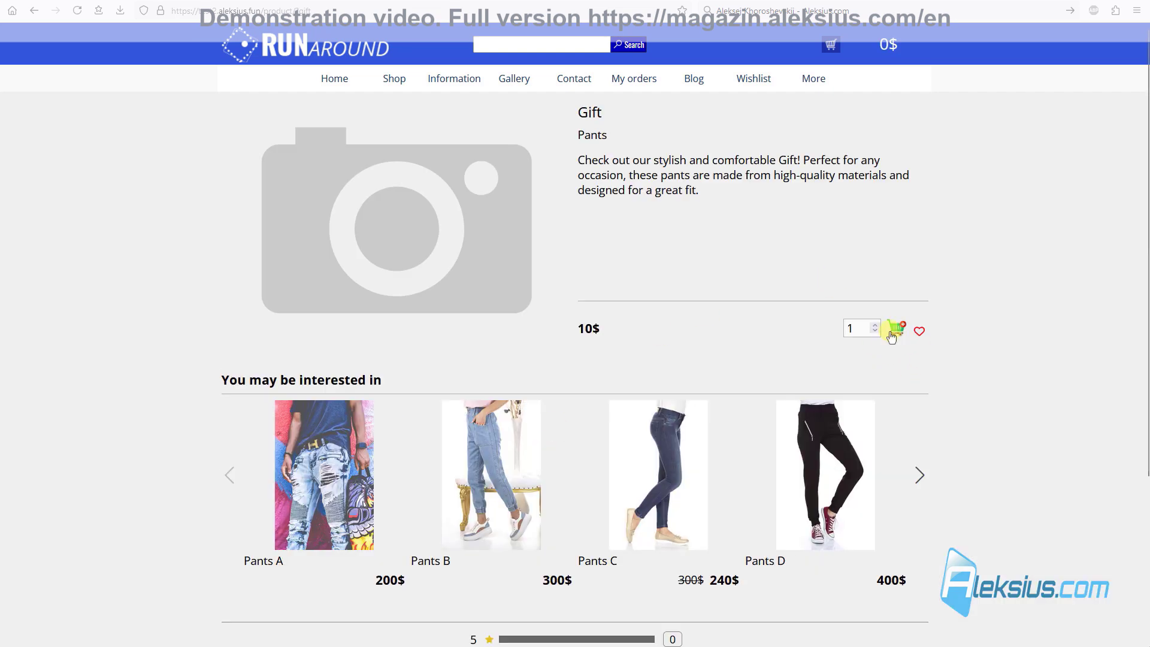
left_click(897, 329)
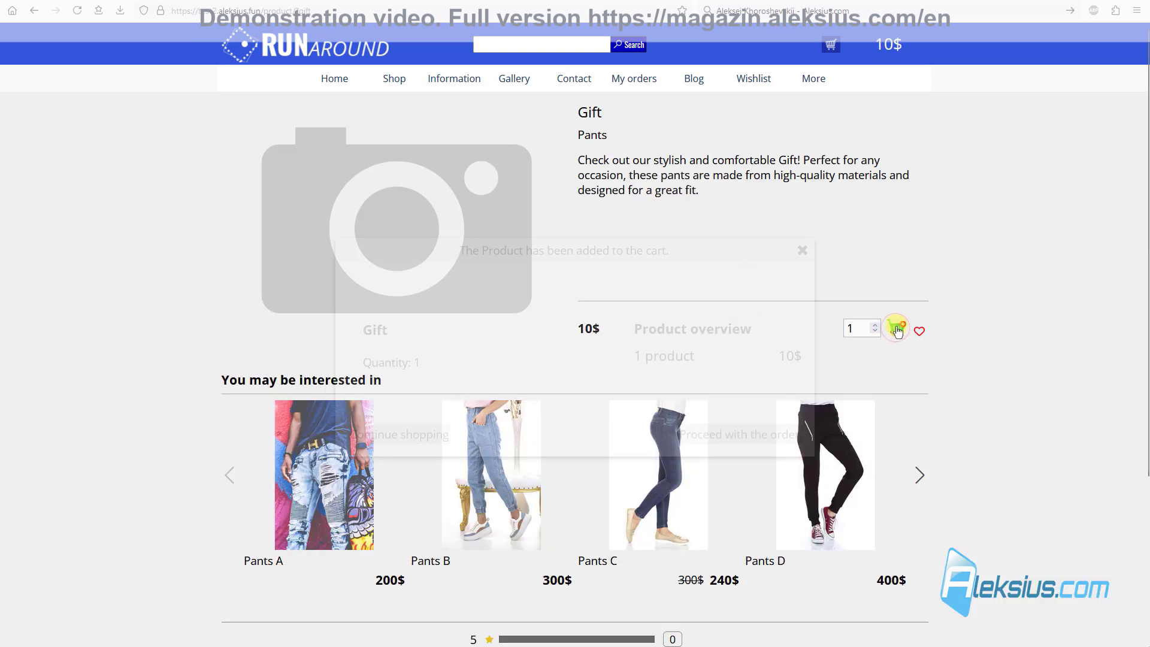
left_click(735, 437)
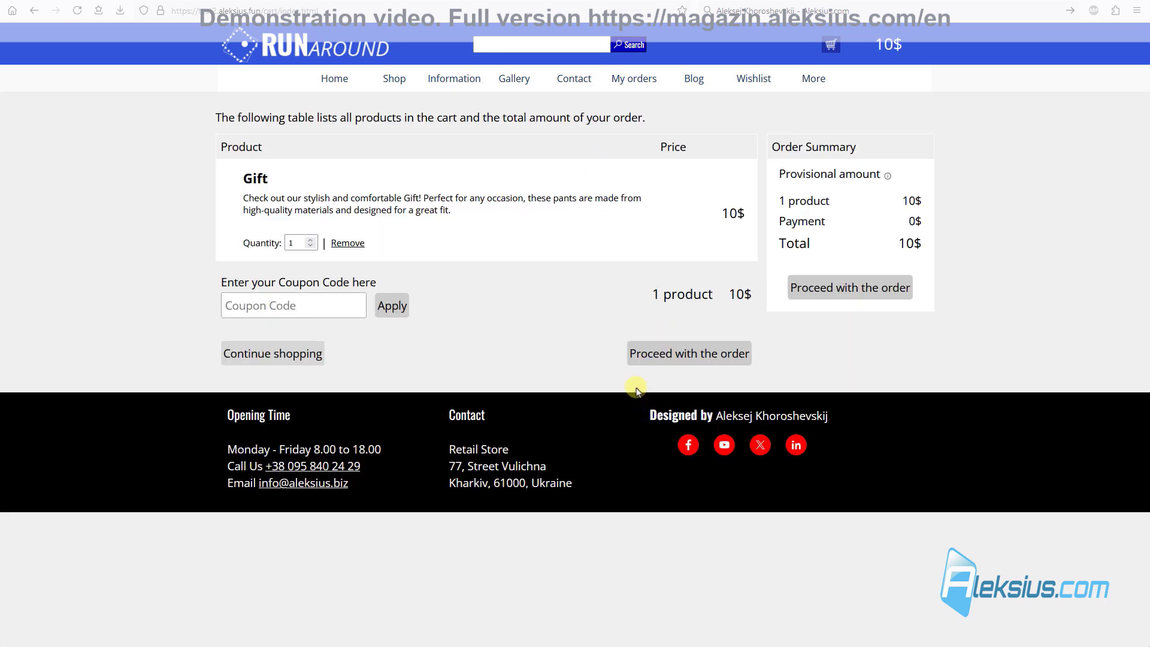
Step: Dismiss the 100$ minimum order alert, raise the Gift quantity to 10, and proceed
left_click(667, 354)
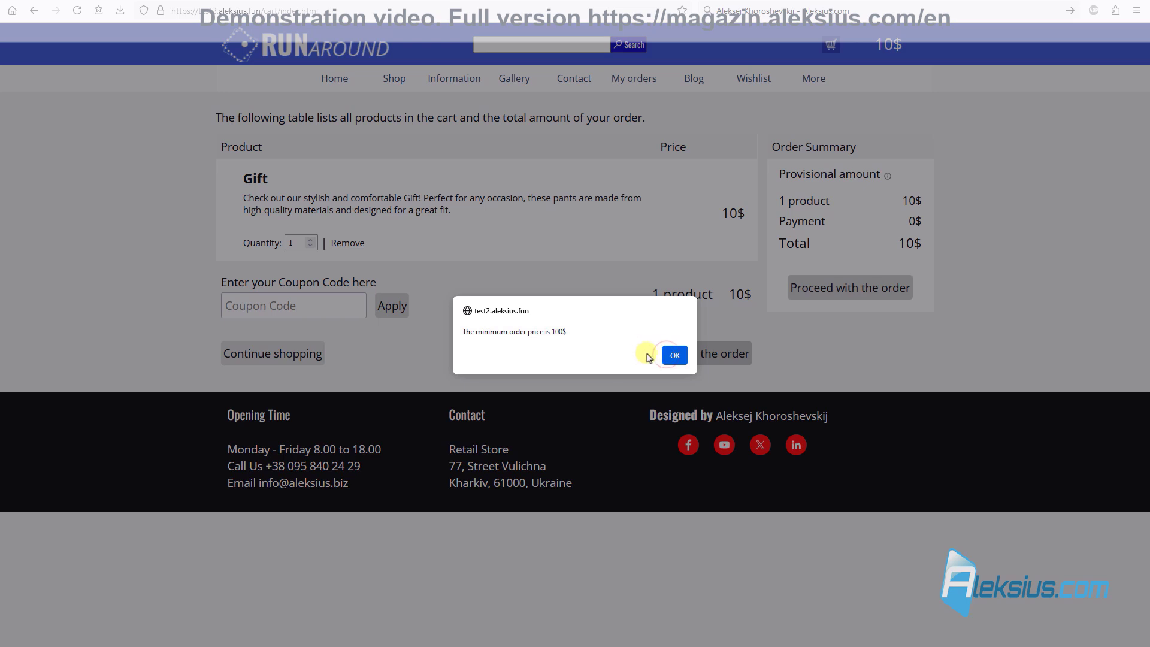
left_click(675, 355)
left_click(297, 242)
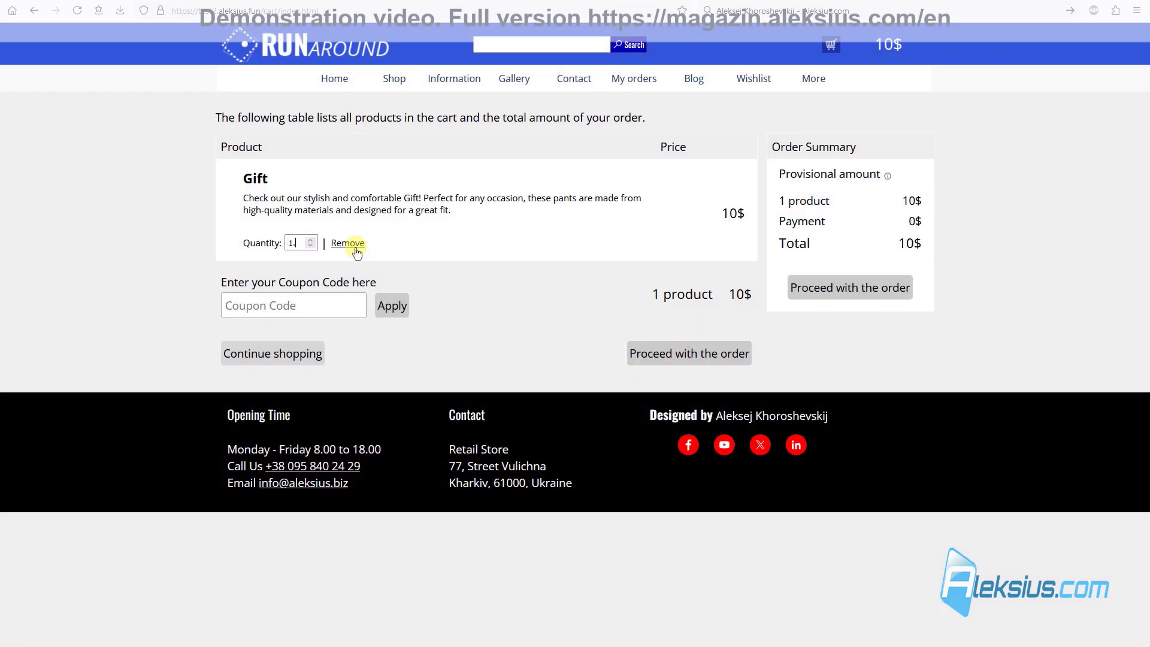
left_click(450, 247)
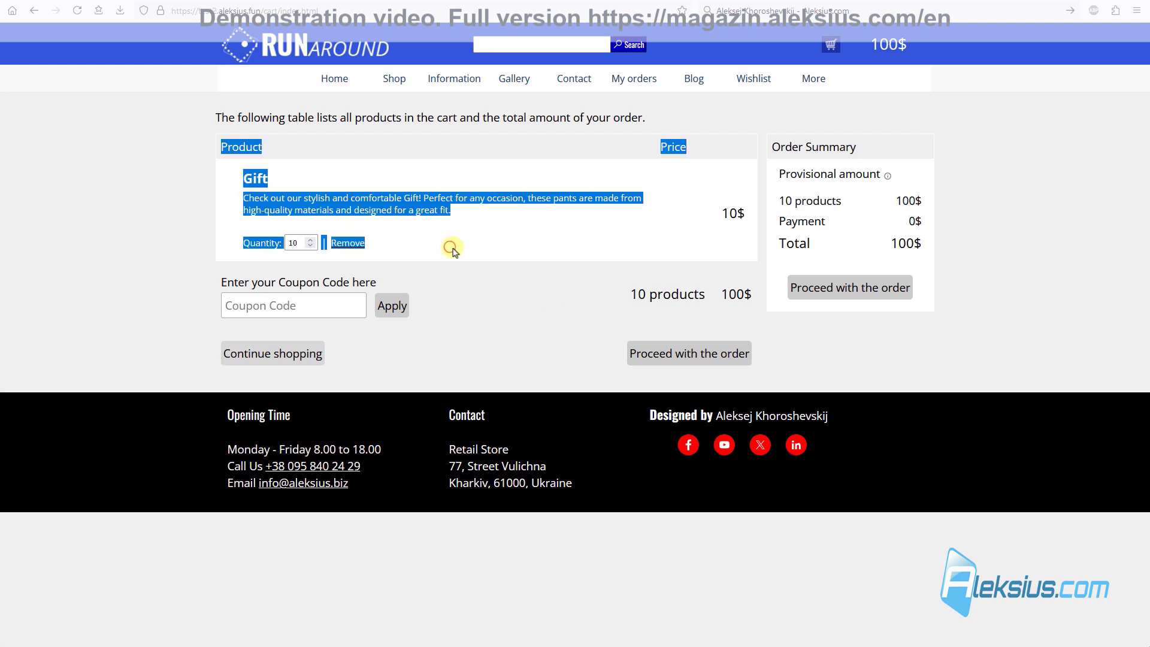
left_click(681, 348)
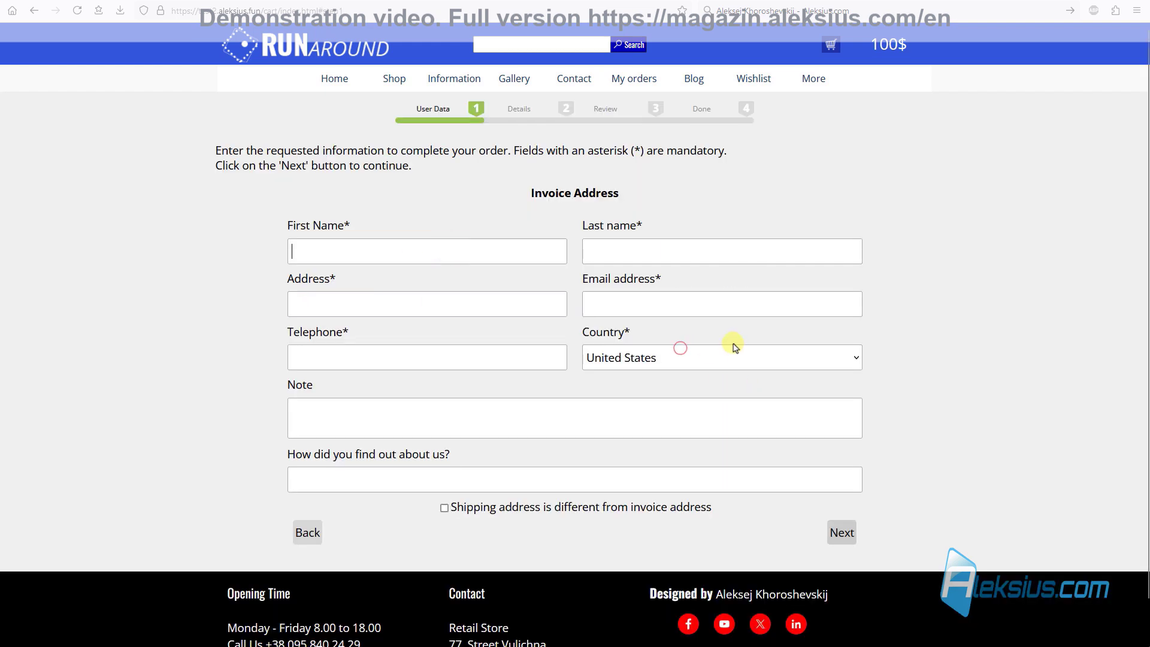
Step: Fill in the invoice details with Ukraine as country and no '+' in the telephone number
left_click(427, 258)
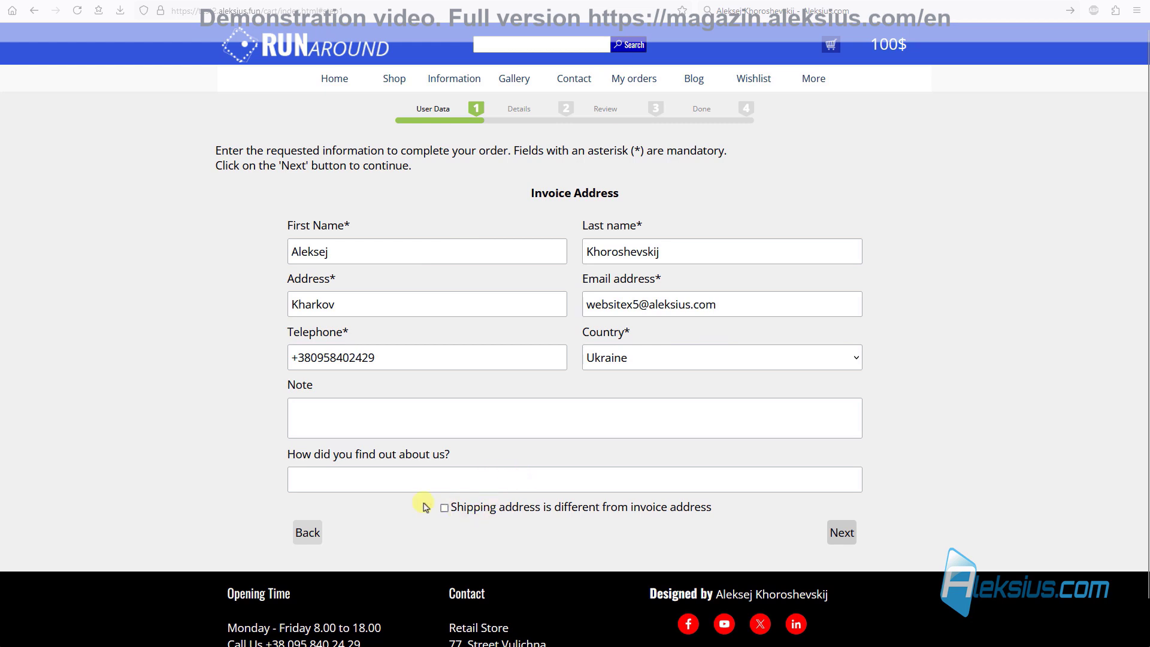
left_click(842, 533)
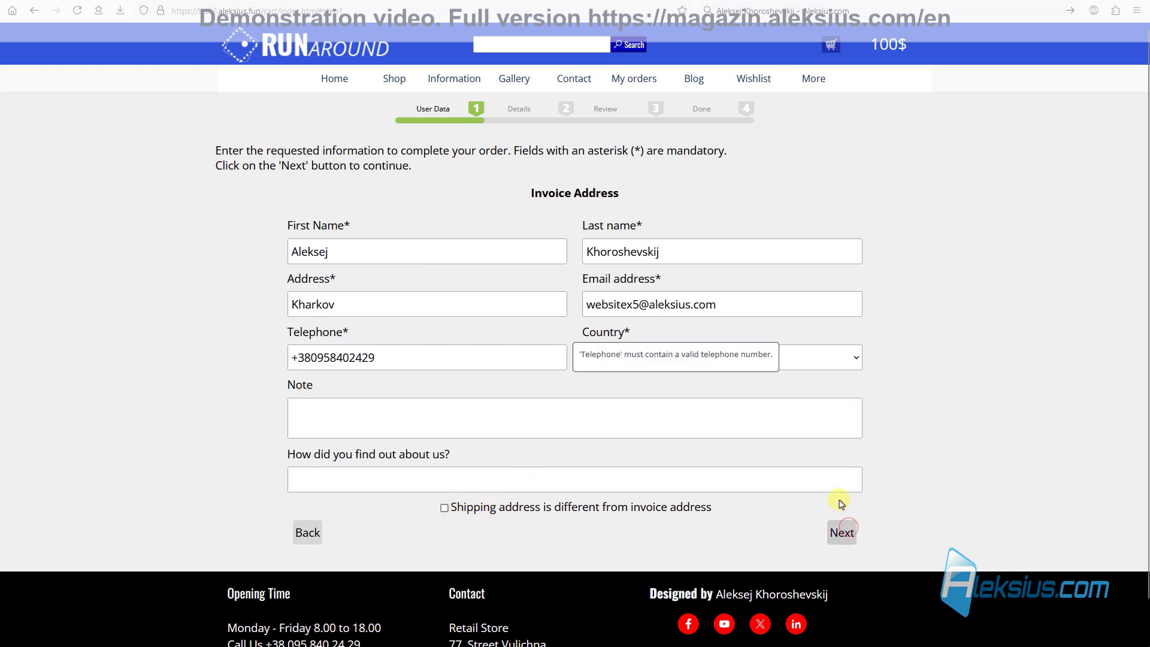
left_click(828, 357)
left_click(717, 329)
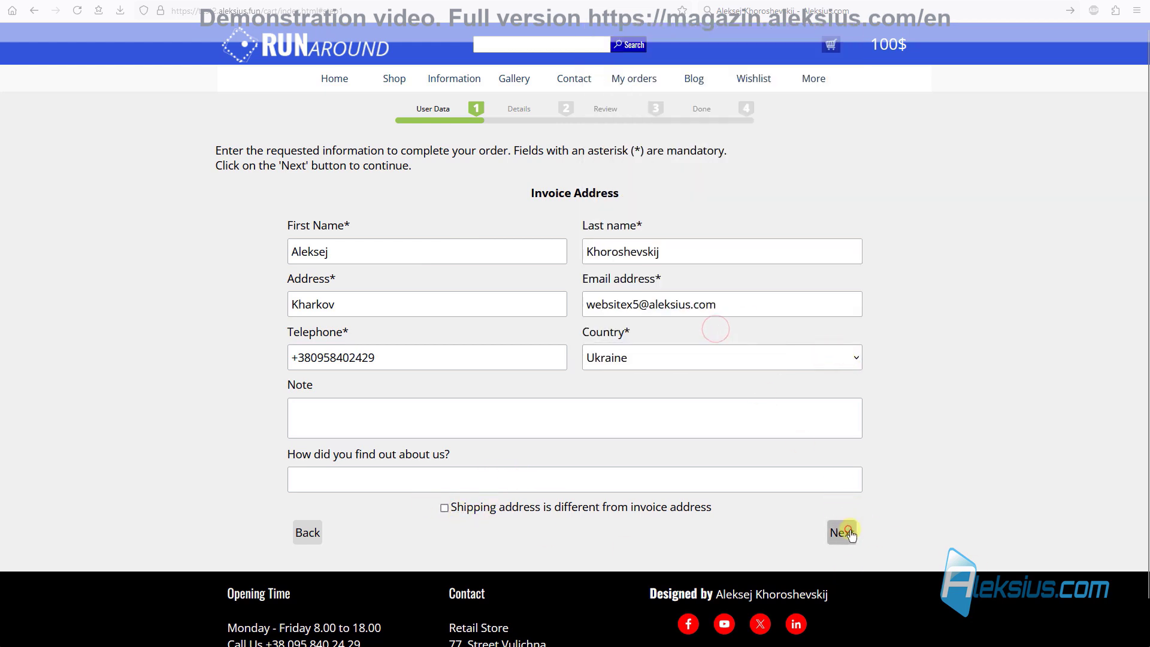
left_click(838, 532)
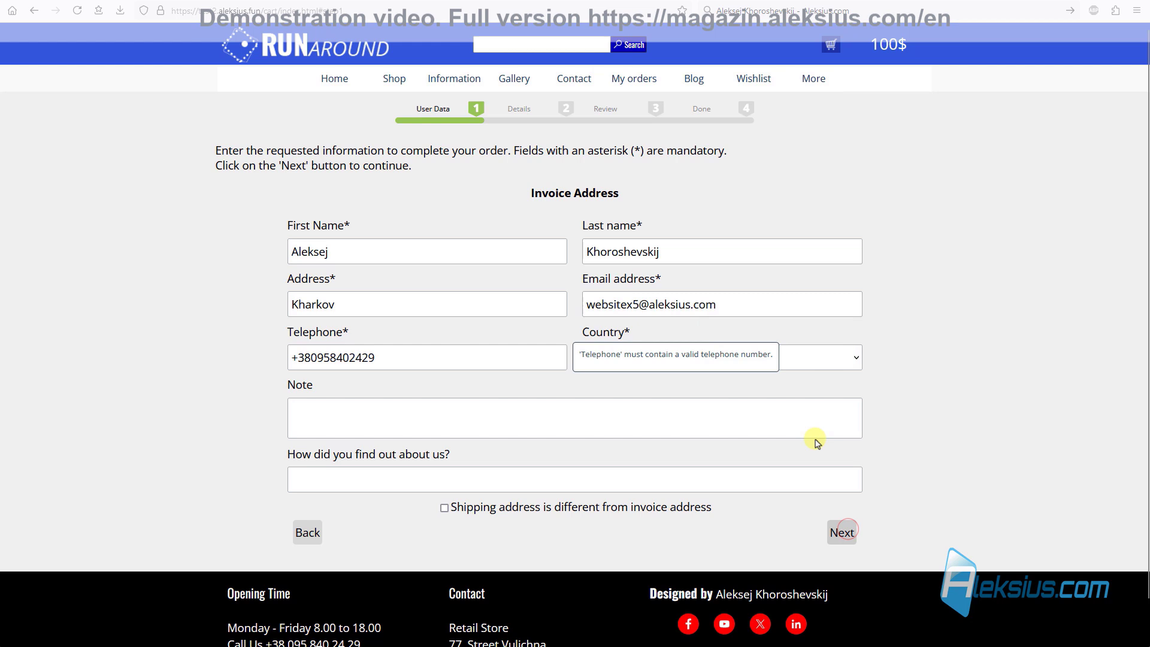
left_click(286, 362)
key("Delete")
left_click(839, 532)
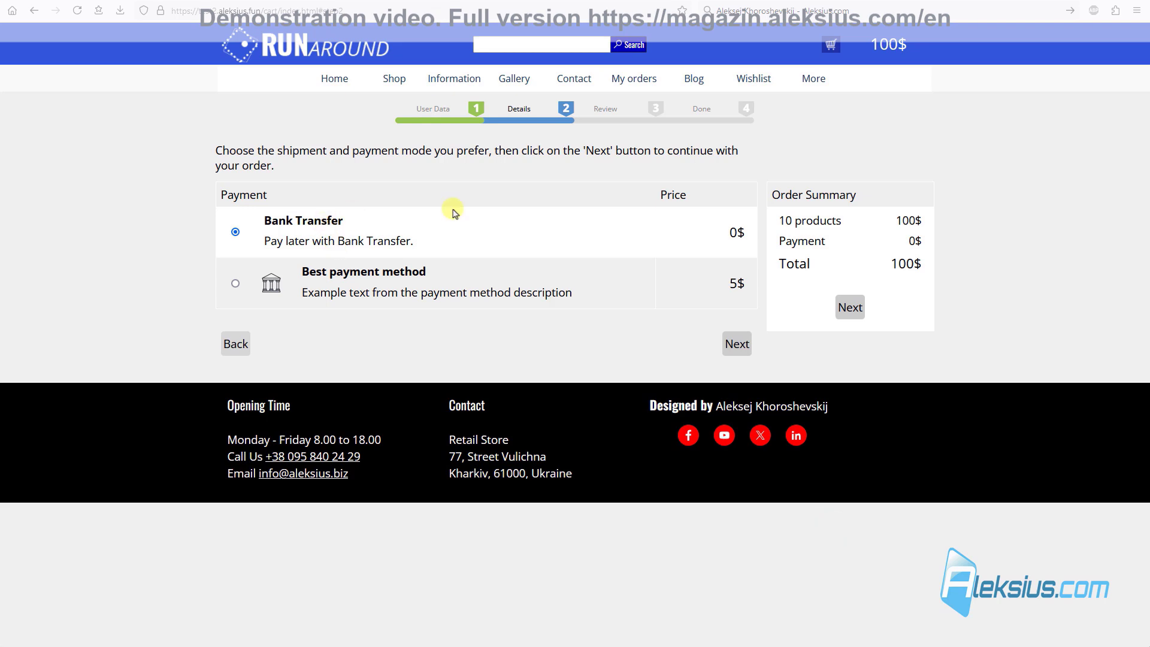
Step: Submit the 100$ bank-transfer order and refresh the webmail inbox for order e-mails
left_click(737, 342)
scroll(596, 358, "down", 3)
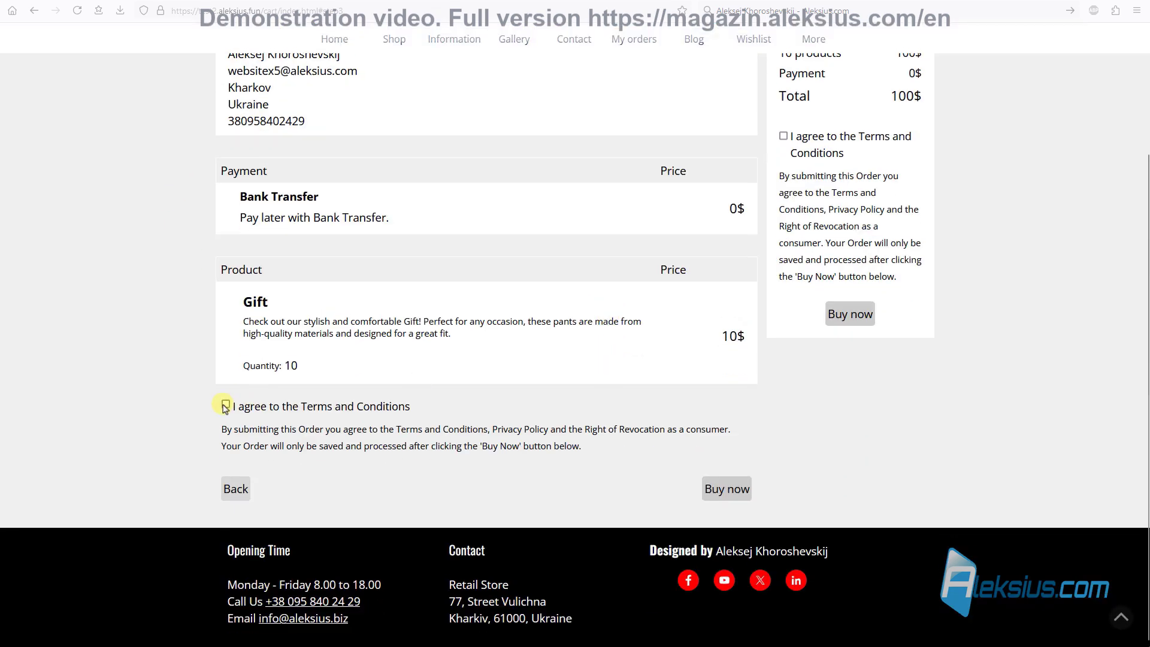
left_click(729, 488)
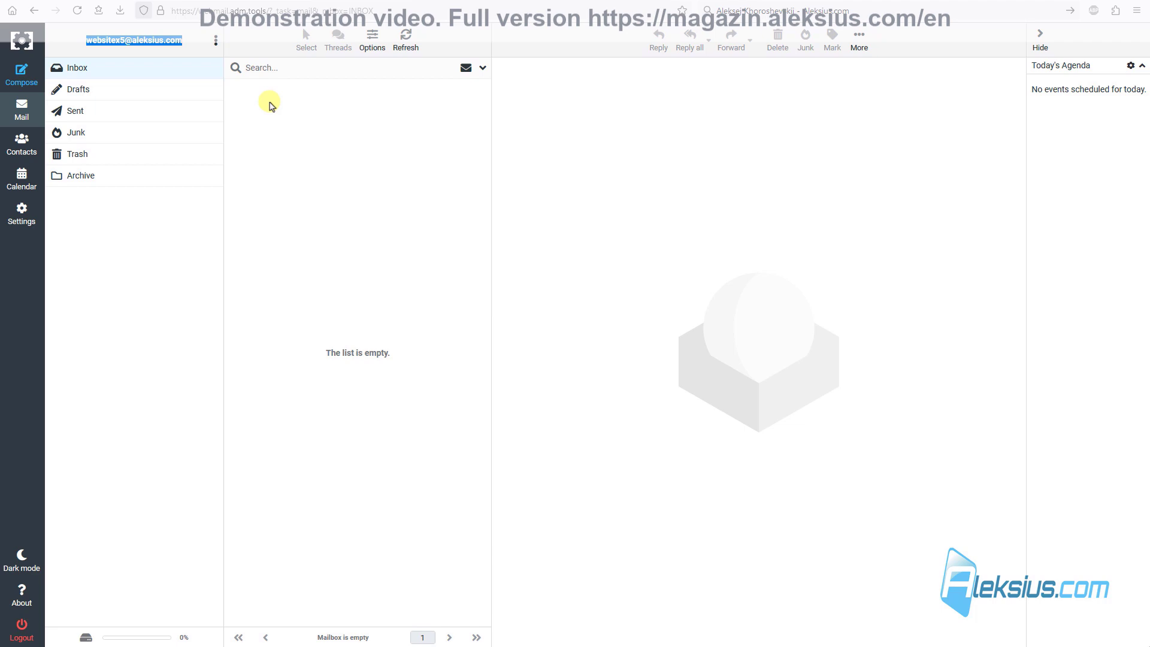
left_click(406, 41)
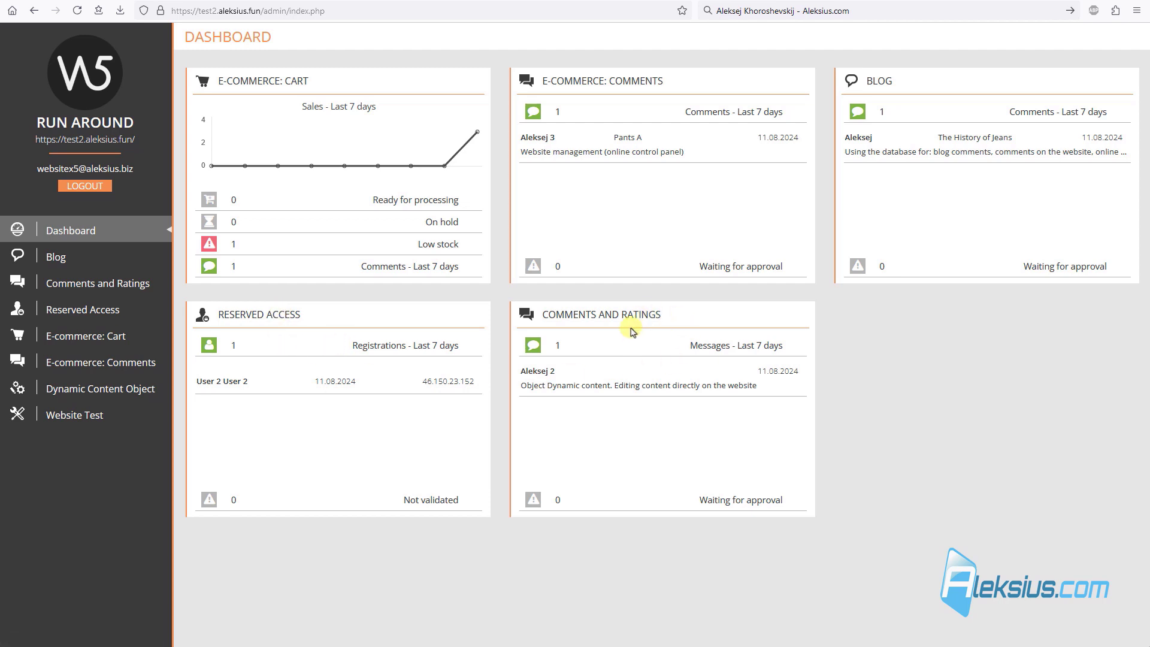
Step: Review the Reserved Access registrations, Blog comments, and E-commerce cart orders in the Control Panel
left_click(287, 317)
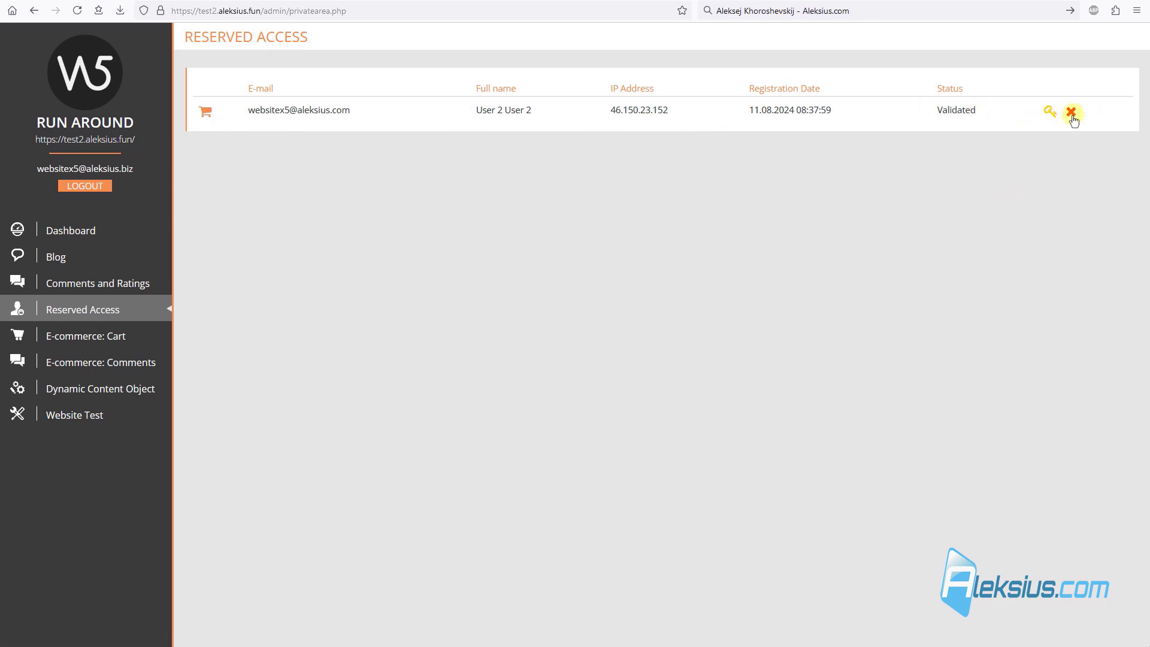
left_click(69, 256)
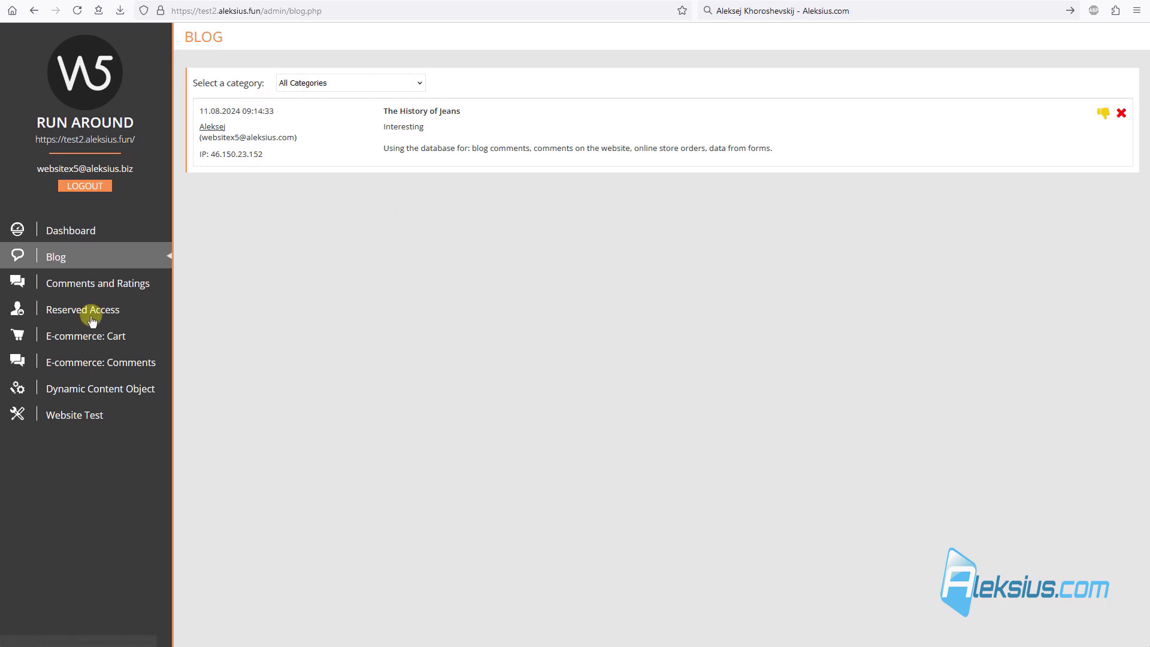
left_click(98, 340)
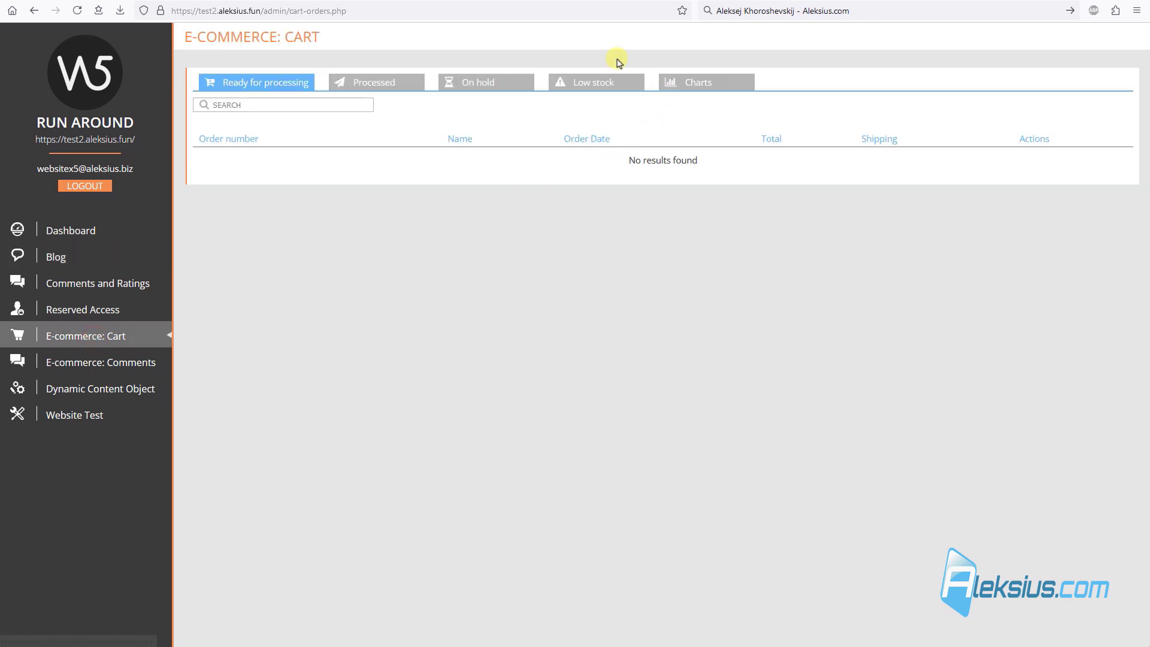
Step: Check the Low stock, On hold and Processed orders tabs, then show the Sales - Cumulative chart
left_click(590, 88)
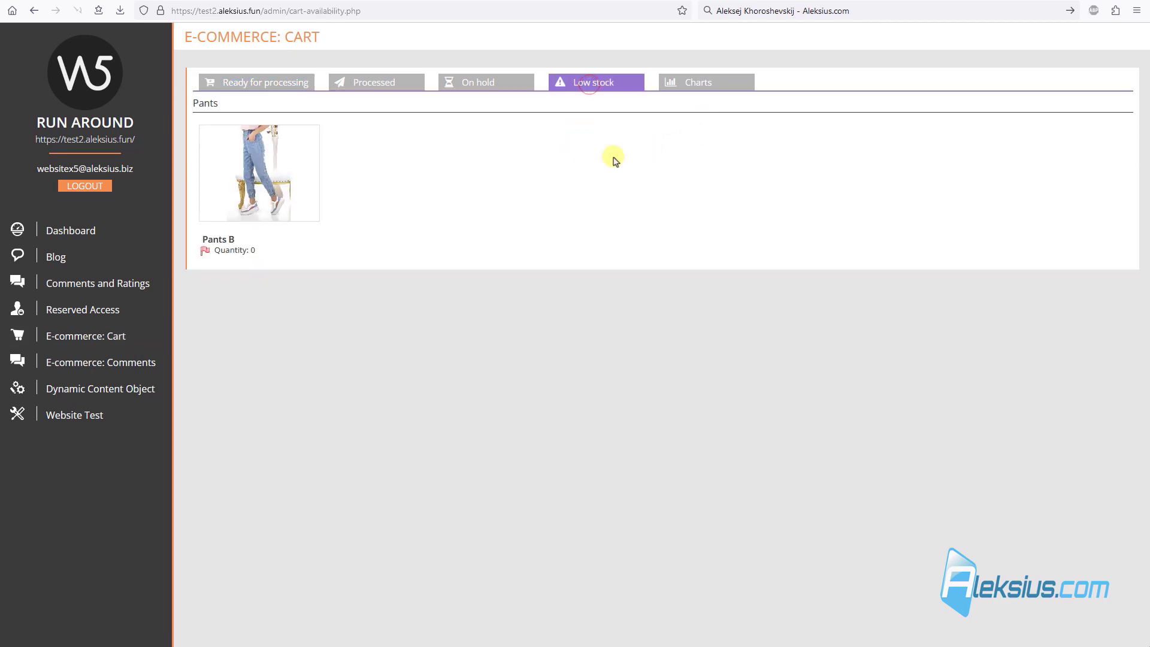
left_click(461, 88)
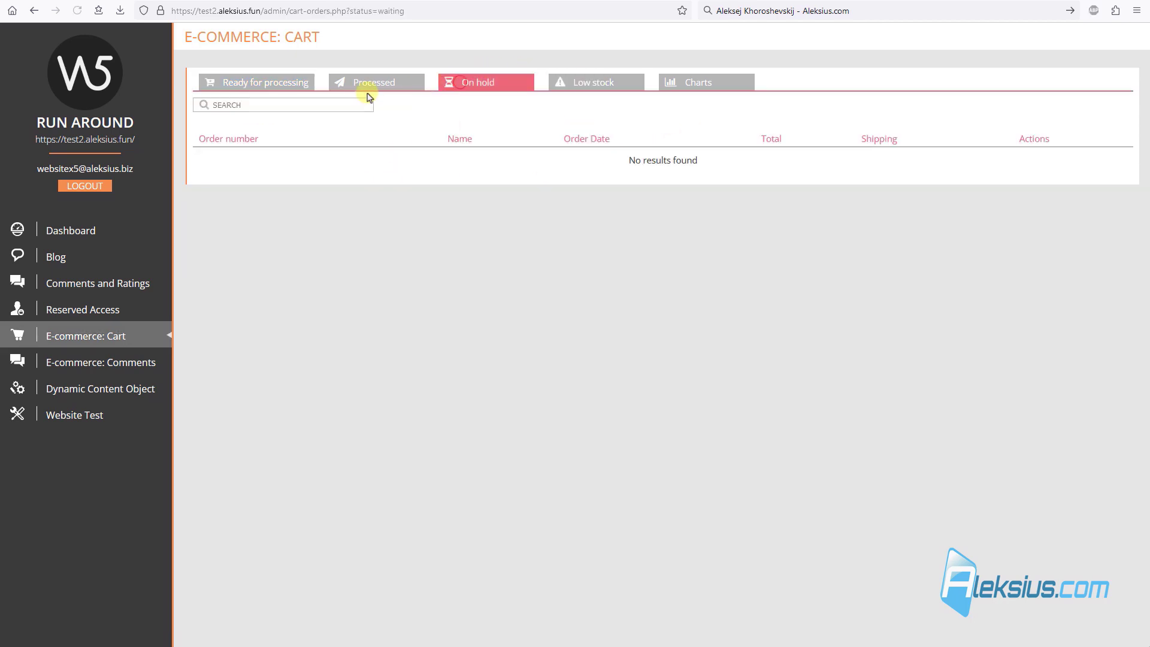
left_click(358, 89)
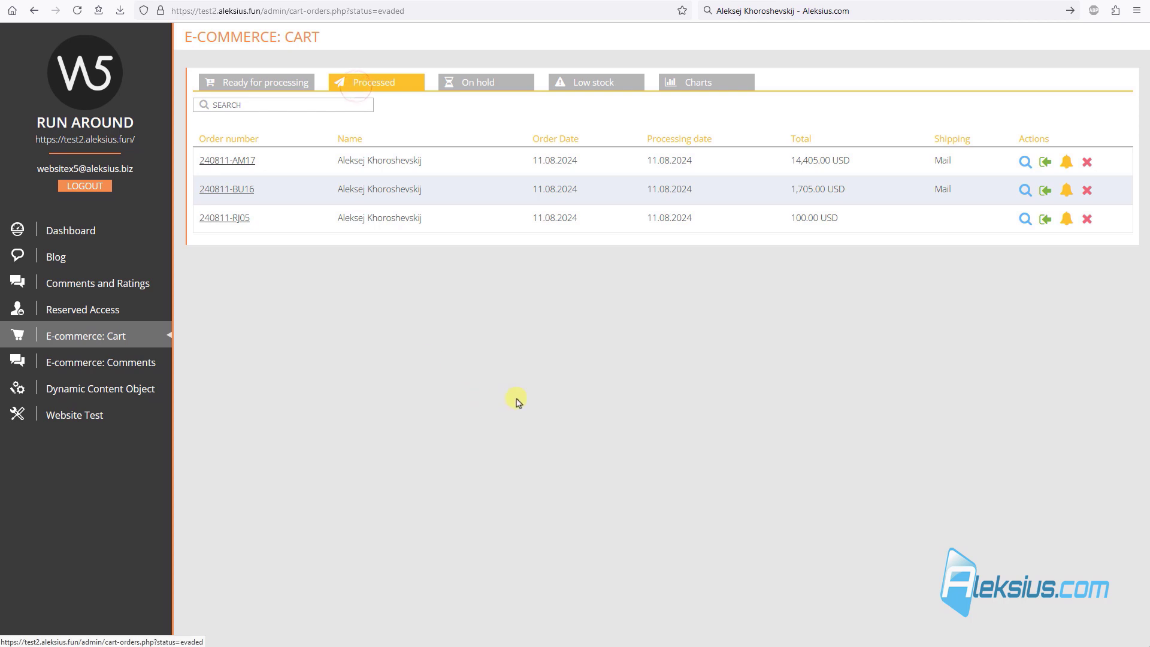
left_click(688, 81)
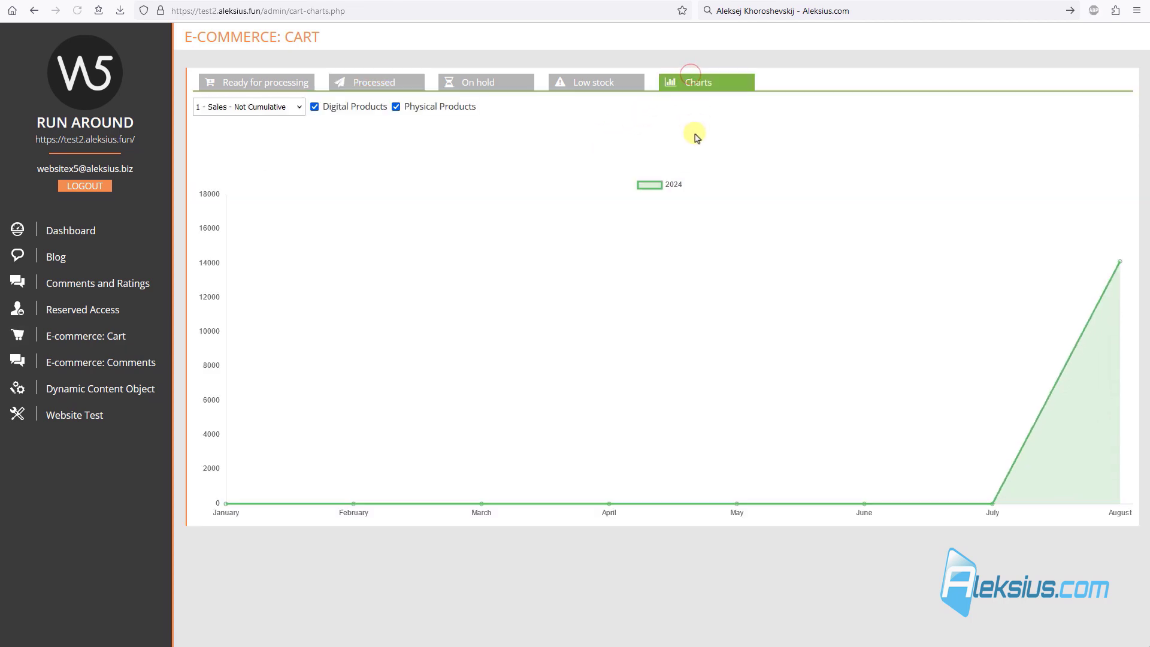
left_click(249, 108)
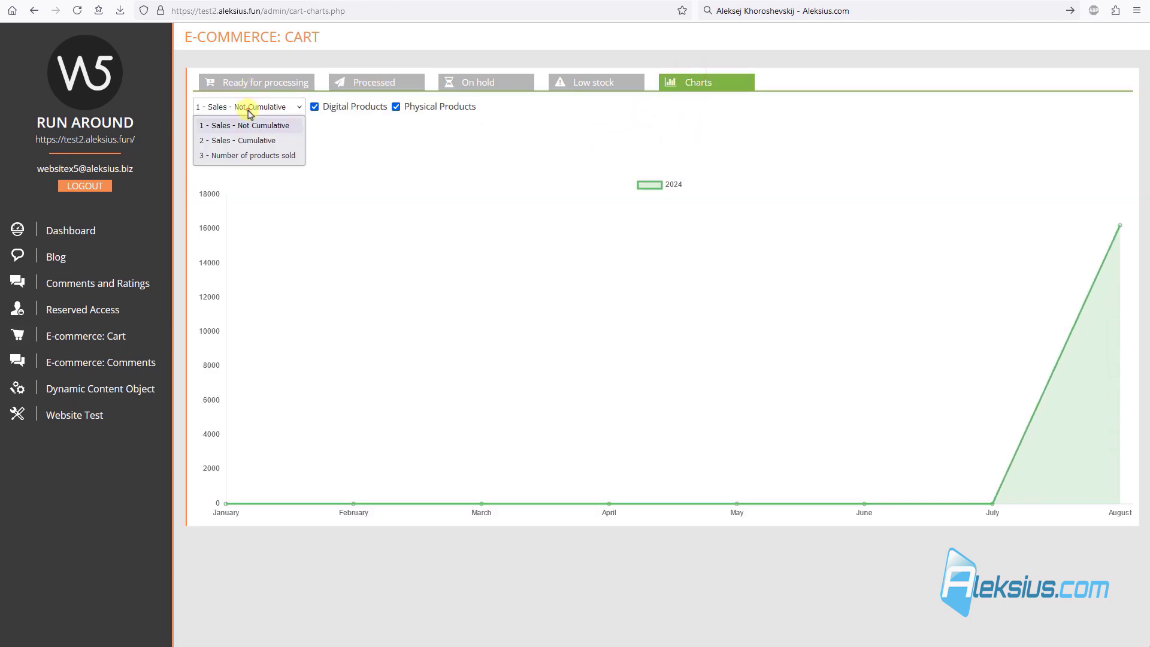
left_click(261, 148)
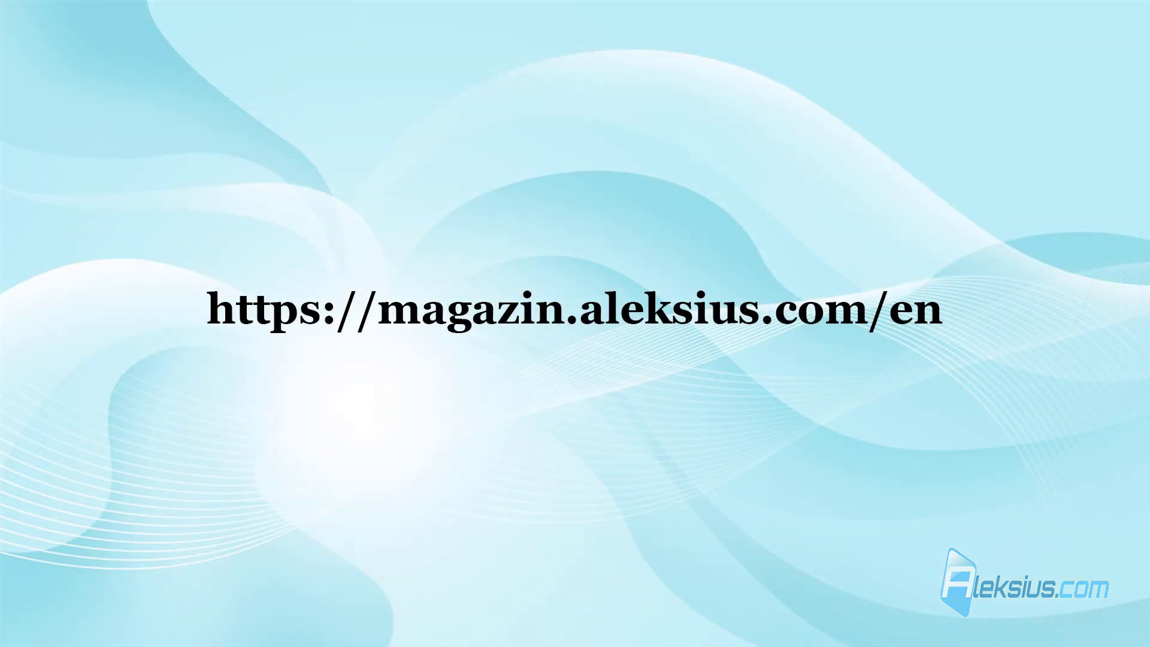